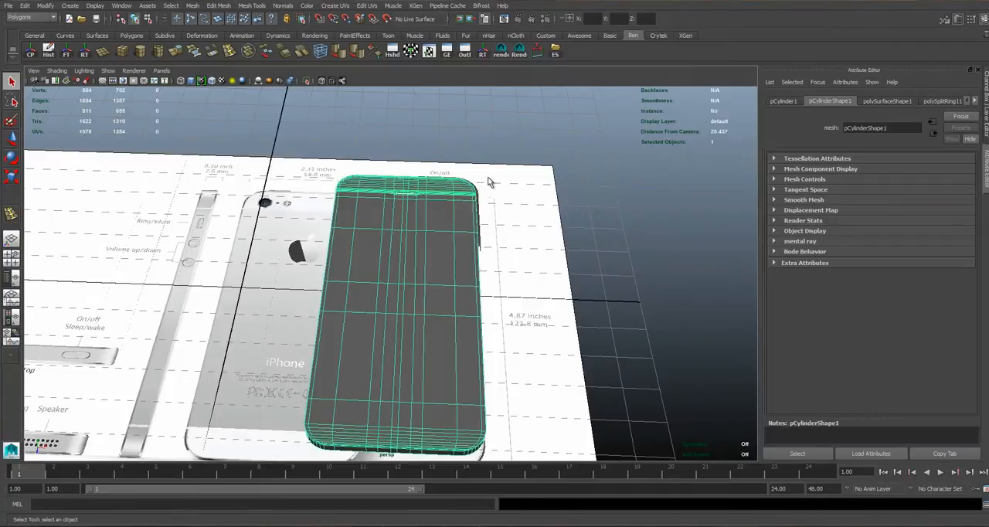
Mirror the rounded corner frame piece at the phone's top edge in the +Z direction without merging with the original.
left_click(481, 207)
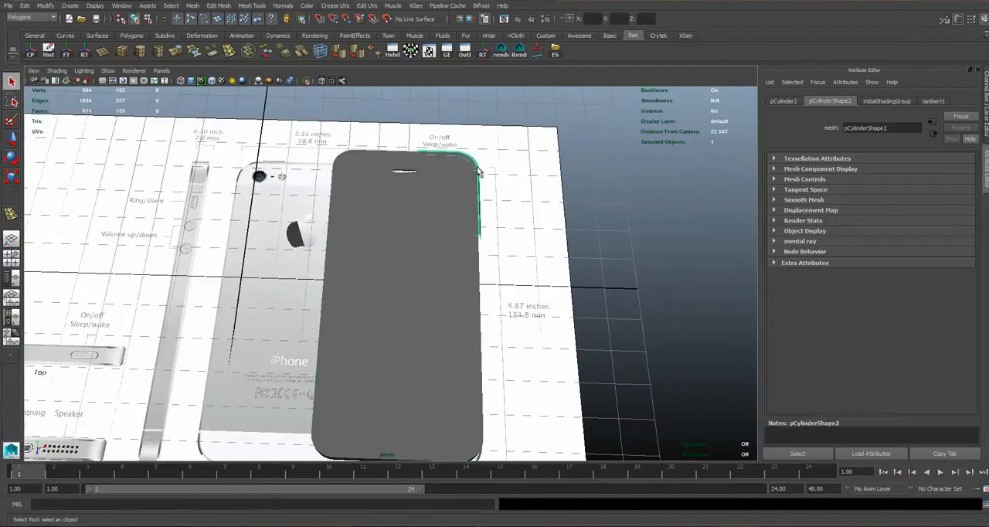
left_click_drag(478, 169, 478, 177, "alt")
middle_click_drag(491, 248, 490, 225, "alt")
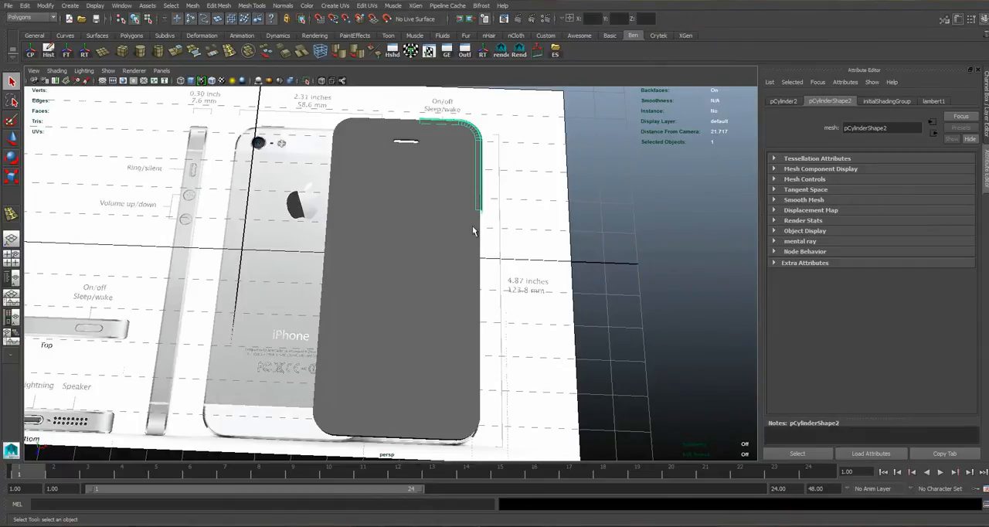
key("space")
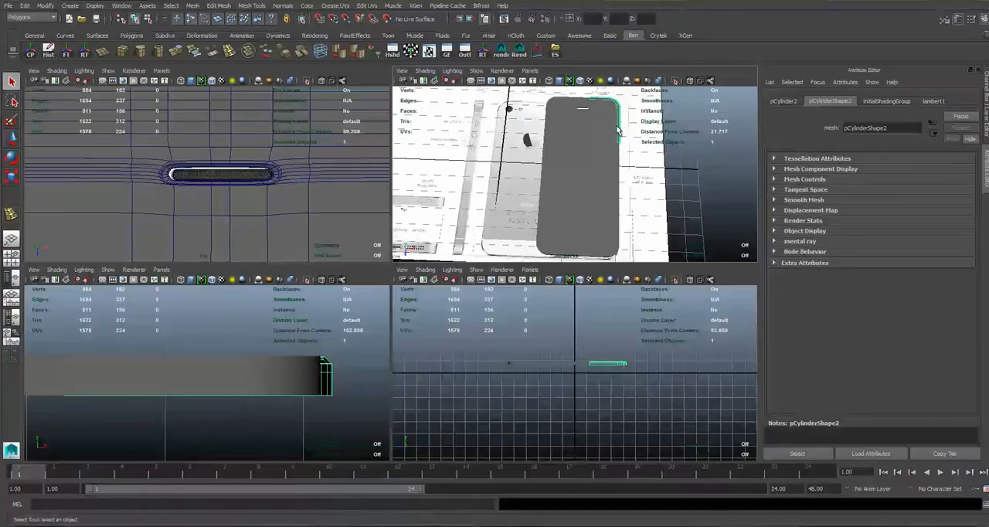
key("space")
left_click_drag(556, 181, 392, 216, "alt")
middle_click_drag(396, 236, 310, 219, "alt")
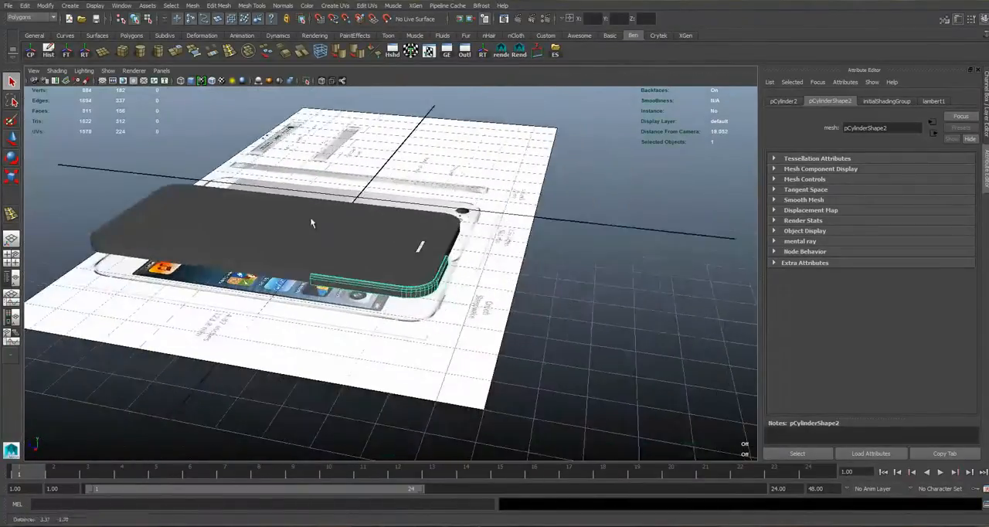
right_click_drag(310, 219, 340, 252, "alt")
left_click_drag(340, 252, 365, 281, "alt")
middle_click_drag(365, 281, 429, 256, "alt")
left_click_drag(544, 315, 502, 306, "alt")
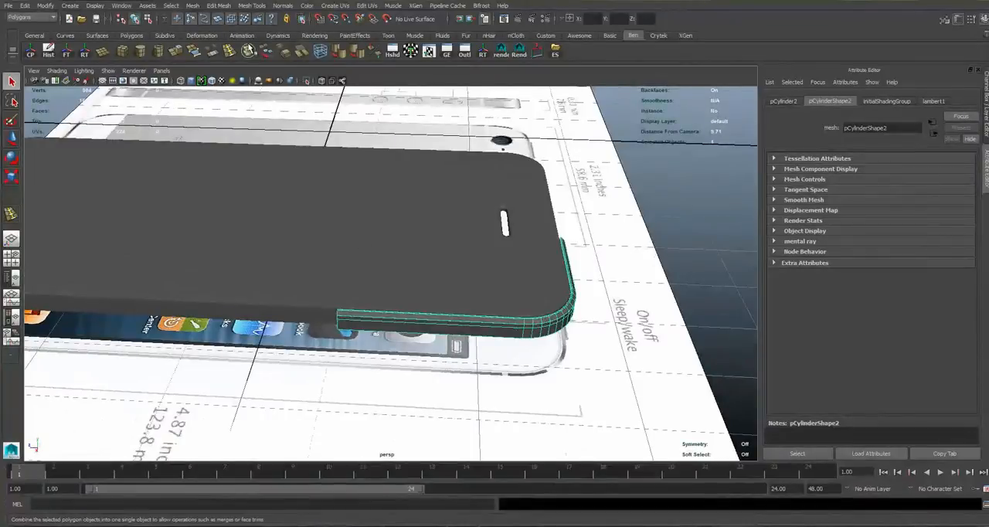
middle_click_drag(582, 235, 533, 238, "alt")
scroll(446, 318, "up", 2)
middle_click_drag(446, 318, 499, 308, "alt")
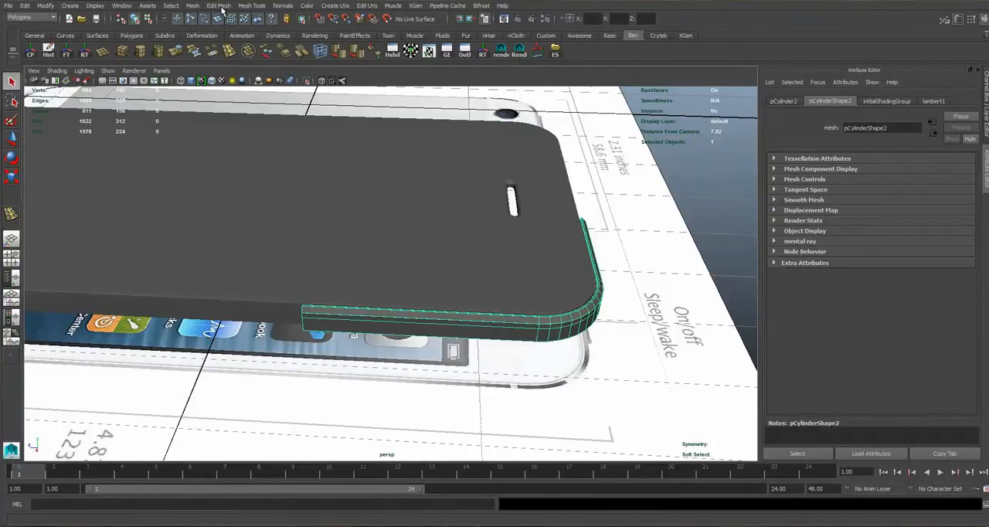
left_click(196, 6)
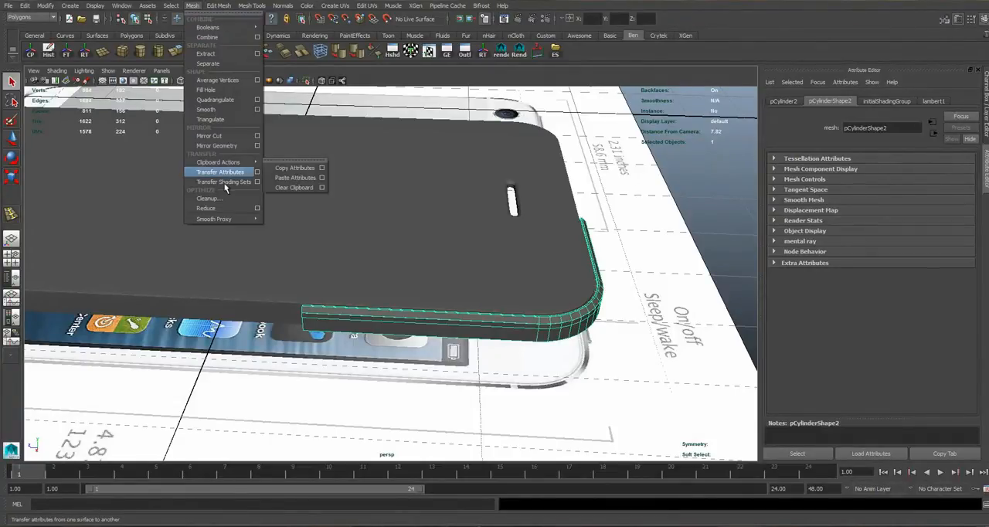
left_click(258, 146)
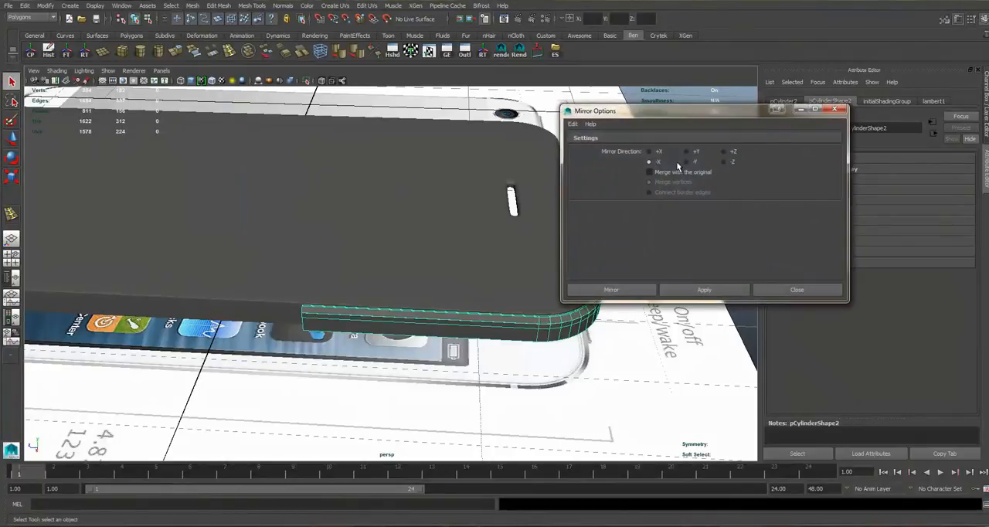
left_click(611, 288)
Select all faces of the mirrored half of the corner frame piece.
middle_click_drag(273, 304, 415, 289, "alt")
right_click_drag(416, 289, 462, 262)
left_click(445, 287)
left_click_drag(568, 280, 437, 292, "alt")
right_click_drag(438, 292, 417, 319)
double_click(432, 302)
double_click(327, 295)
left_click_drag(165, 215, 302, 194, "alt")
scroll(309, 203, "down", 3)
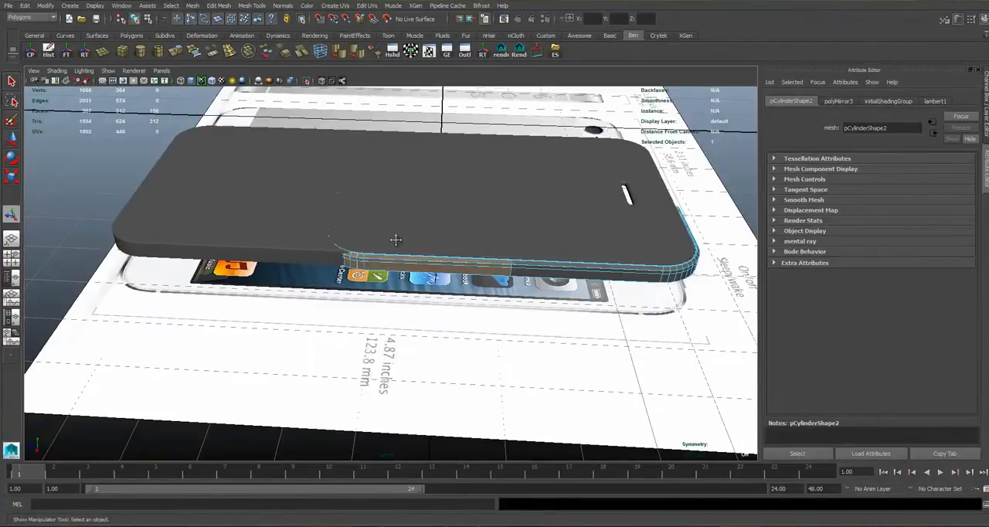
Move the mirrored corner faces along the phone's long side towards its bottom end.
middle_click_drag(402, 229, 444, 290, "alt")
key("w")
left_click_drag(340, 295, 124, 285)
middle_click_drag(127, 286, 316, 263, "alt")
scroll(212, 263, "up", 6)
scroll(212, 263, "down", 2)
left_click_drag(317, 263, 346, 269, "alt")
Align the mirrored corner faces with the phone body's bottom corner in the top view.
key("space")
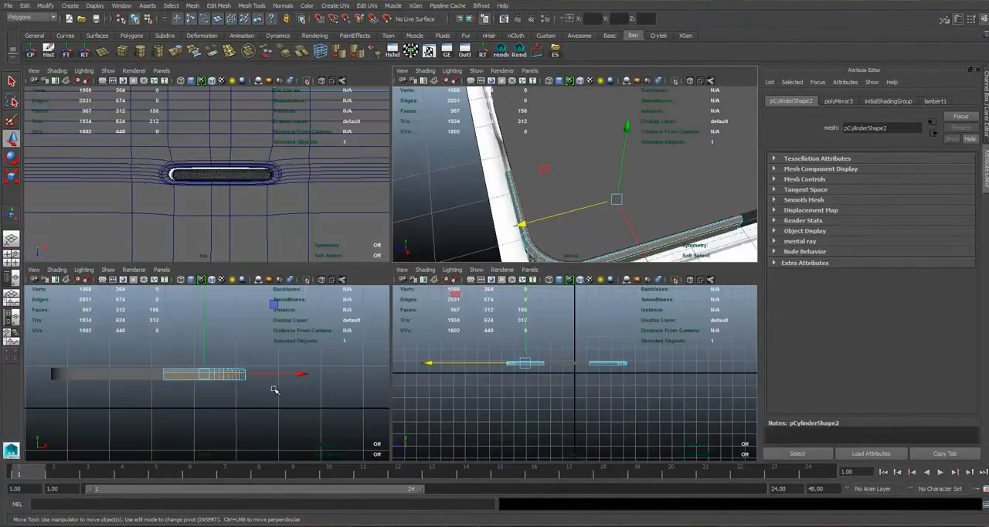
scroll(276, 391, "down", 5)
scroll(258, 139, "down", 8)
key("space")
middle_click_drag(342, 255, 315, 51, "alt")
scroll(424, 274, "up", 11)
middle_click_drag(361, 263, 305, 361, "alt")
scroll(415, 270, "up", 1)
left_click_drag(376, 186, 374, 183)
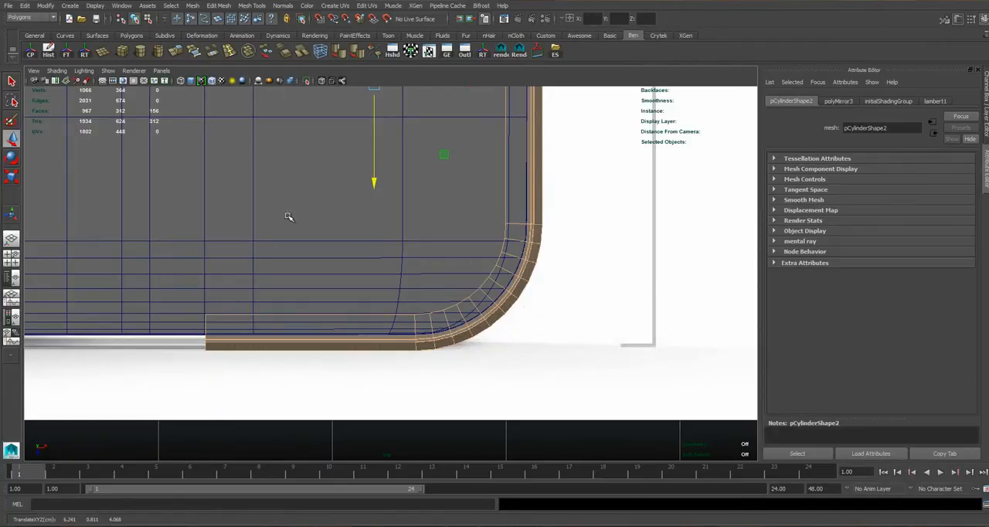
Return the frame to object mode and check the moved corner's fit against the phone body.
key("space")
Select the open border edges on the facing ends of the two corner pieces along the phone's long side.
key("space")
left_click_drag(495, 302, 380, 250, "alt")
right_click_drag(380, 233, 418, 219)
left_click(415, 232)
left_click_drag(403, 192, 304, 235, "alt")
scroll(376, 206, "down", 4)
key("space")
key("space")
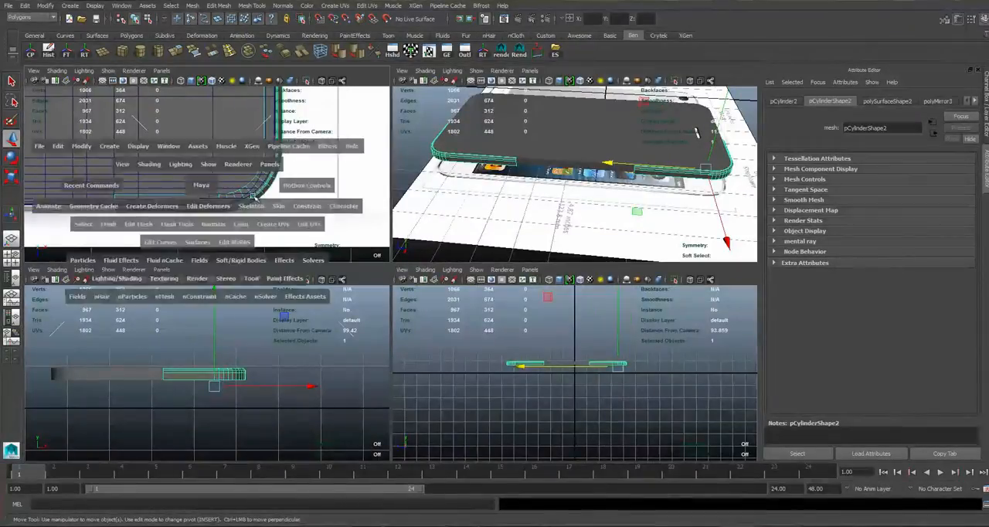
scroll(338, 243, "down", 9)
middle_click_drag(435, 183, 407, 282, "alt")
scroll(395, 261, "up", 4)
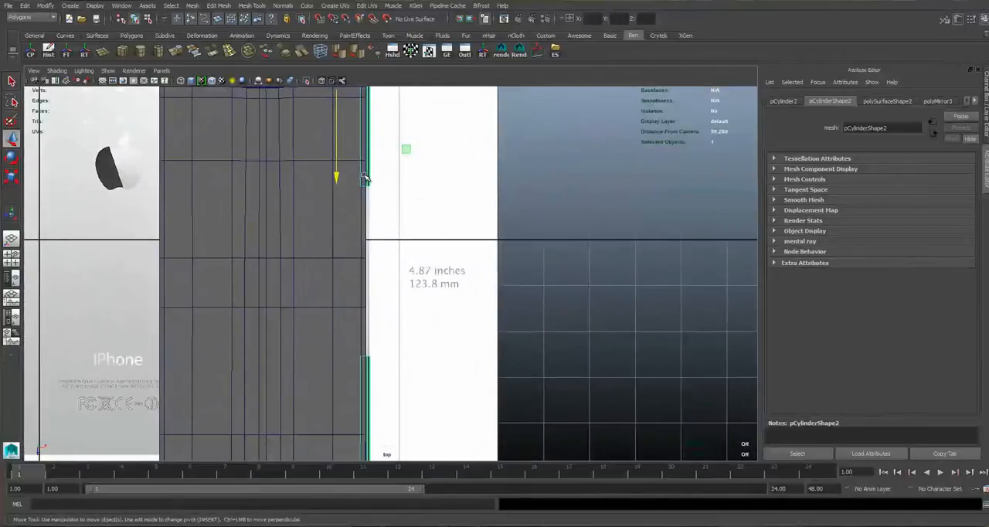
right_click_drag(367, 177, 367, 157)
left_click_drag(314, 176, 466, 380)
left_click_drag(288, 145, 447, 212, "ctrl")
left_click_drag(313, 397, 494, 387, "ctrl")
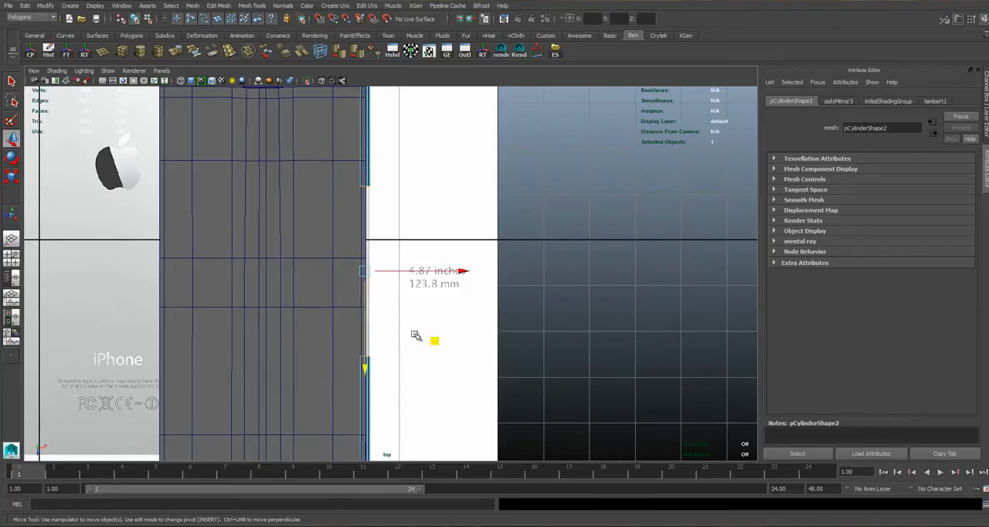
scroll(416, 336, "up", 2)
middle_click_drag(325, 373, 400, 388, "alt")
scroll(450, 386, "up", 2)
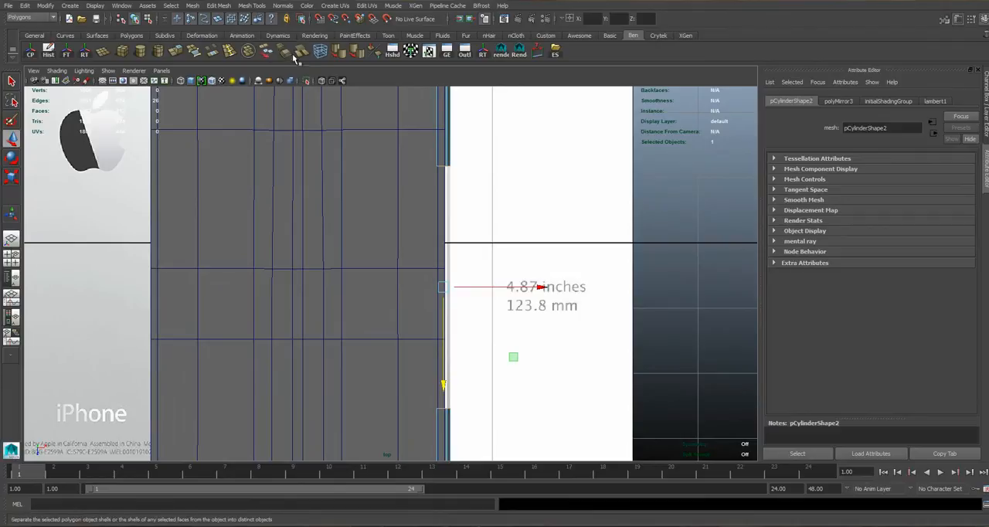
Bridge the selected border edges to join the two corner pieces and return to object mode.
left_click(213, 52)
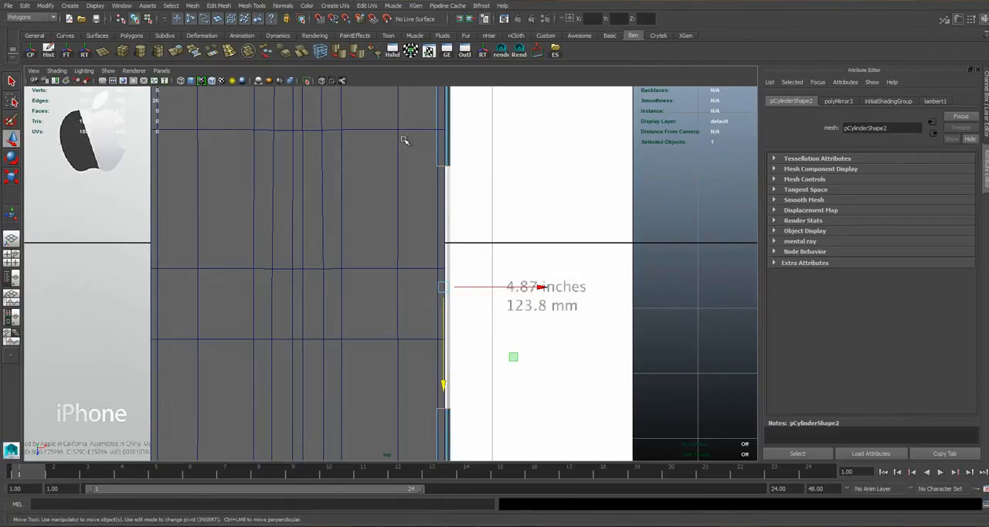
right_click_drag(448, 170, 487, 157)
key("space")
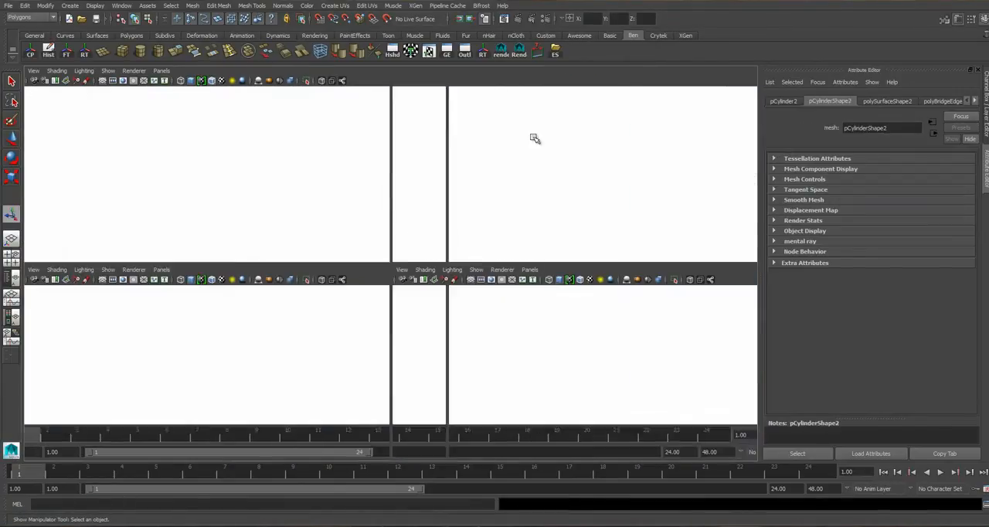
key("space")
Inspect the joined frame side around the phone body from several angles, then clear the selection.
left_click_drag(398, 255, 438, 229, "alt")
left_click_drag(370, 250, 396, 241, "alt")
middle_click_drag(350, 199, 411, 188, "alt")
left_click_drag(370, 208, 426, 208, "alt")
middle_click_drag(353, 255, 344, 255, "alt")
left_click_drag(344, 255, 389, 240, "alt")
right_click_drag(388, 241, 302, 267, "alt")
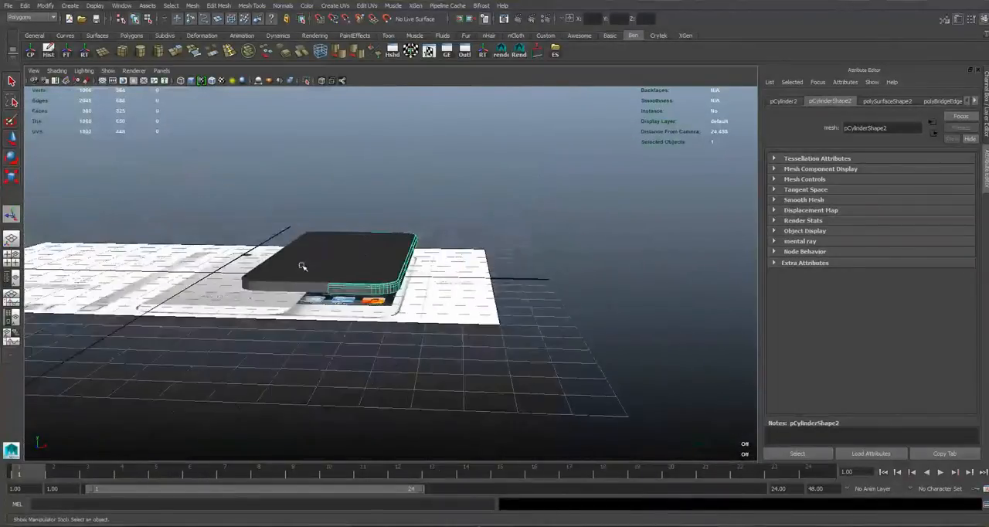
middle_click_drag(302, 268, 338, 299, "alt")
left_click_drag(338, 299, 337, 316, "alt")
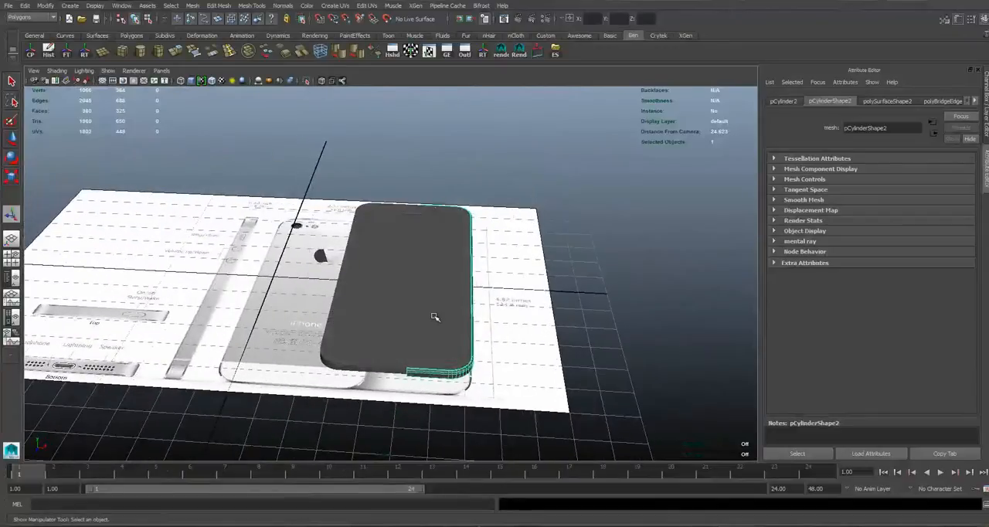
right_click_drag(435, 318, 456, 318, "alt")
middle_click_drag(456, 317, 320, 245, "alt")
right_click_drag(304, 236, 210, 209, "alt")
left_click(473, 217)
middle_click_drag(474, 218, 473, 234, "alt")
right_click_drag(379, 234, 428, 233, "alt")
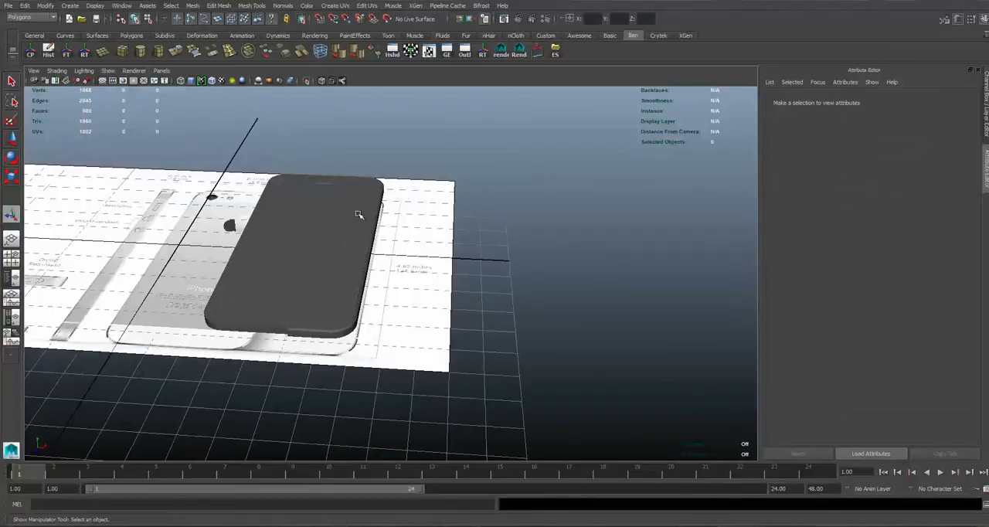
Examine the reference image's bottom view with the headphone, Lightning and speaker openings.
left_click_drag(358, 214, 135, 308, "alt")
middle_click_drag(165, 314, 431, 294, "alt")
left_click_drag(431, 294, 425, 355, "alt")
right_click_drag(224, 256, 371, 259, "alt")
middle_click_drag(231, 398, 238, 306, "alt")
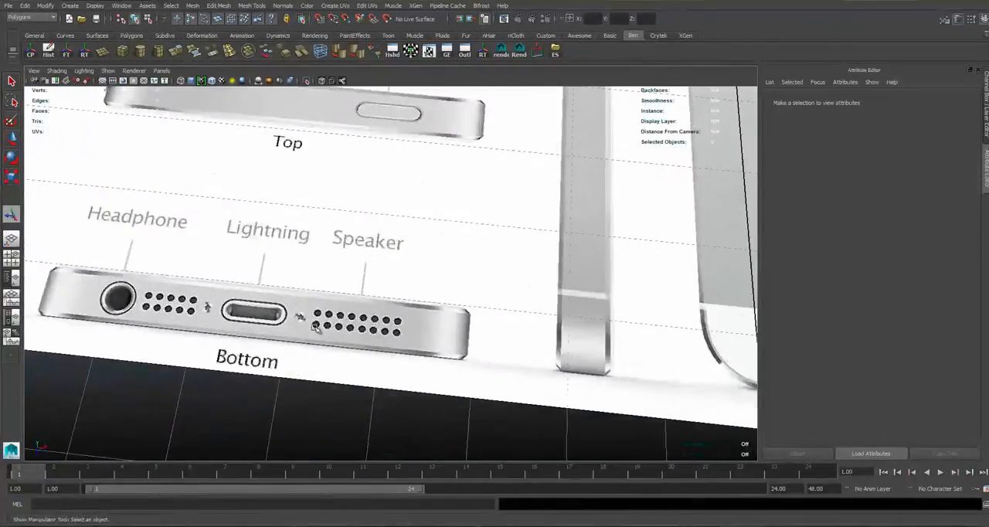
right_click_drag(535, 259, 526, 210, "alt")
middle_click_drag(525, 210, 353, 270, "alt")
left_click_drag(353, 270, 391, 226, "alt")
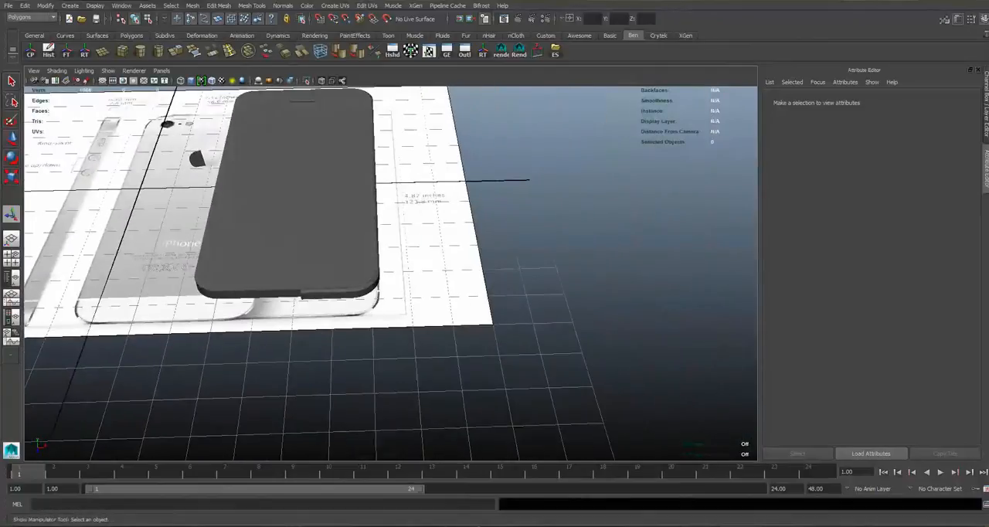
Switch layer1 from reference to normal display and select the reference image plane.
left_click(984, 21)
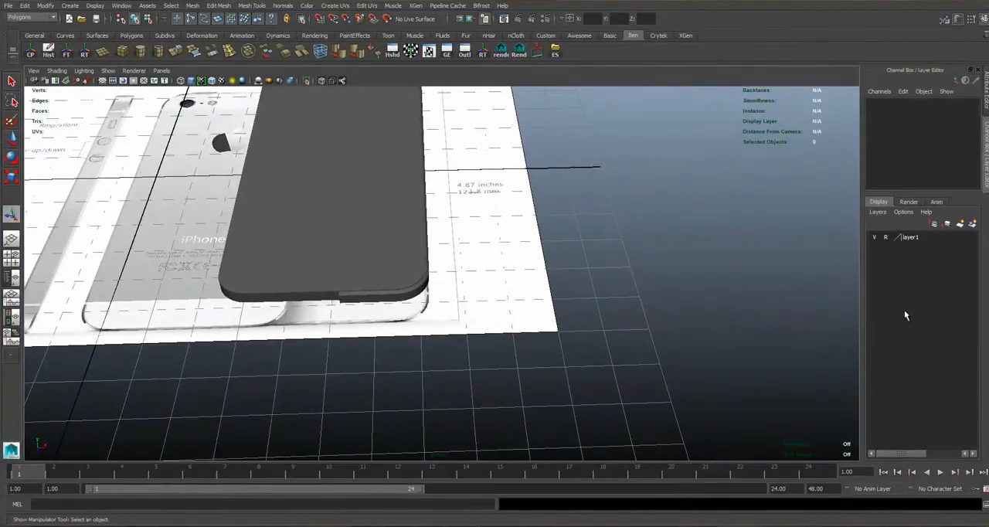
left_click_drag(469, 302, 364, 283, "alt")
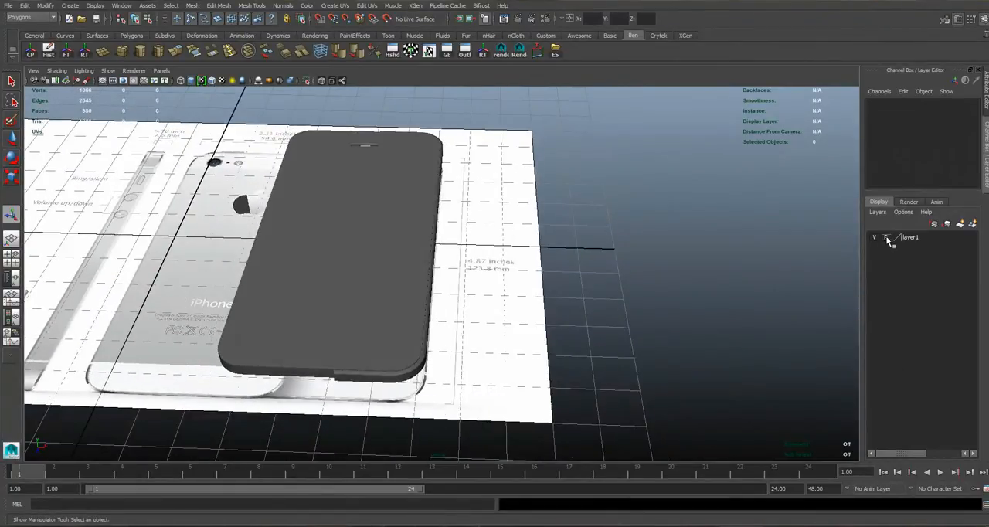
left_click(889, 239)
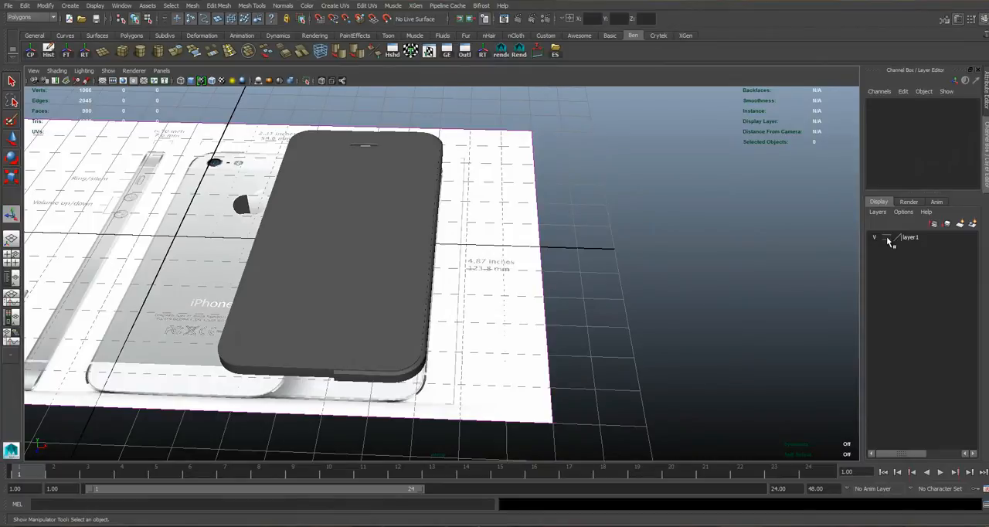
left_click(539, 242)
scroll(510, 231, "down", 4)
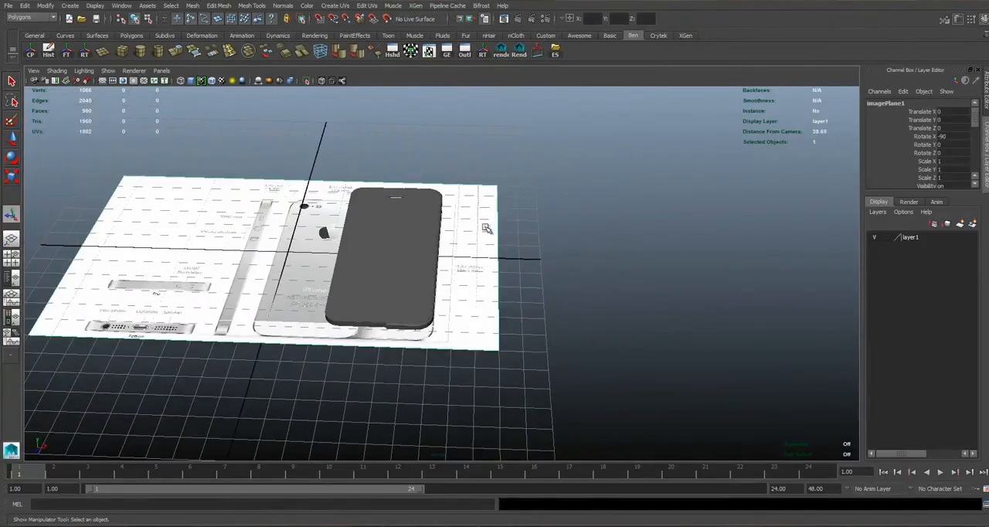
Duplicate the image plane and rotate the copy upright to a Rotate X of 0.
key("ctrl+d")
key("w")
left_click_drag(340, 252, 312, 281)
key("ctrl+z")
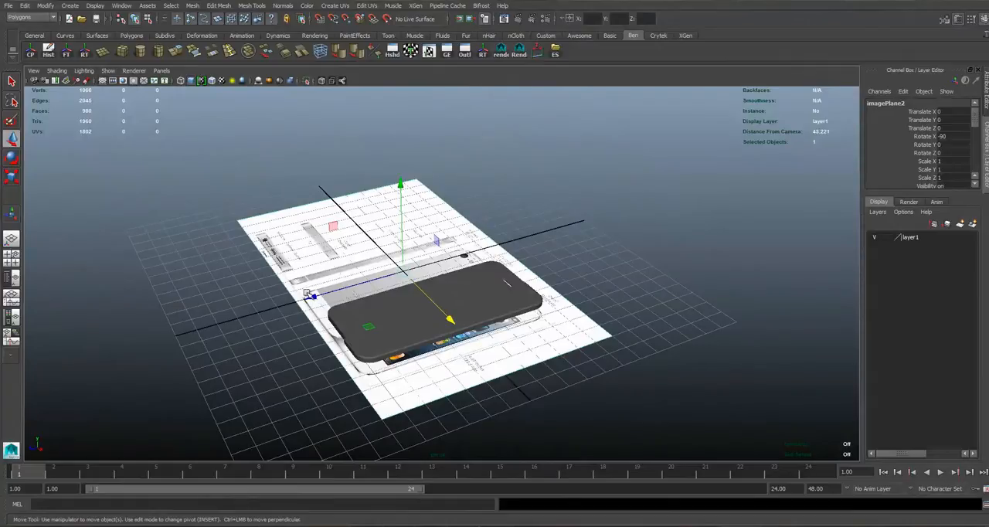
left_click_drag(310, 296, 445, 236)
key("e")
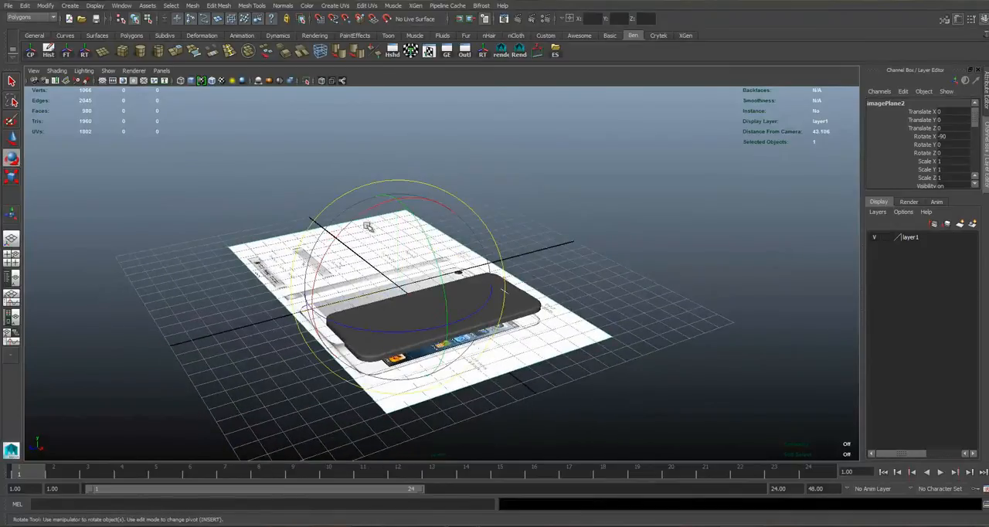
left_click_drag(344, 231, 299, 264)
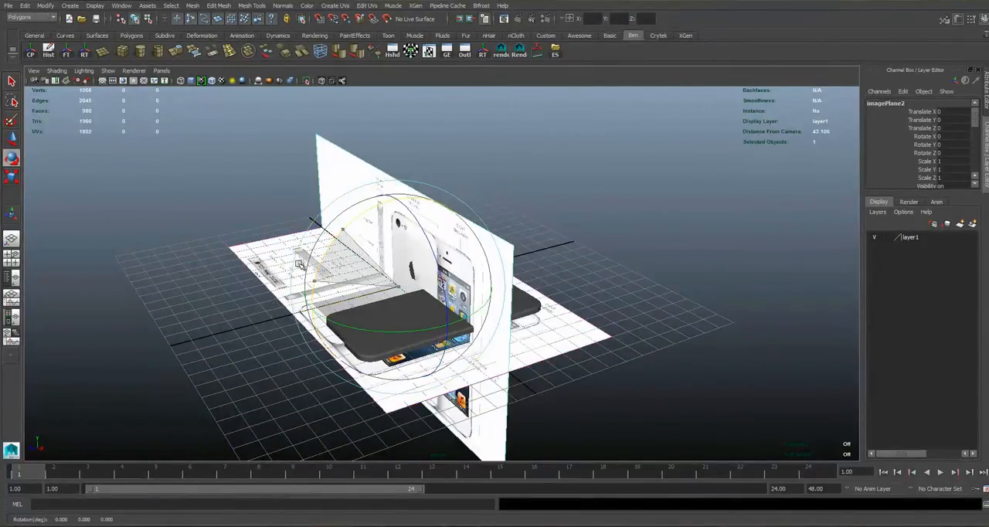
Try the discrete rotation option in the Rotate tool's settings, switch it off again and close the settings.
double_click(11, 158)
left_click_drag(162, 207, 222, 213)
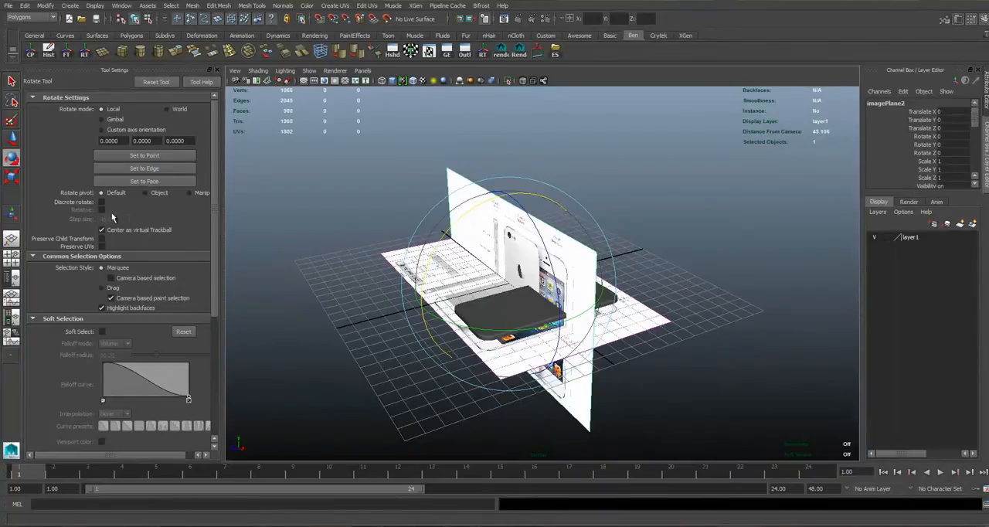
left_click_drag(308, 193, 429, 173, "alt")
scroll(428, 205, "up", 2)
scroll(429, 177, "up", 2)
scroll(427, 177, "up", 1)
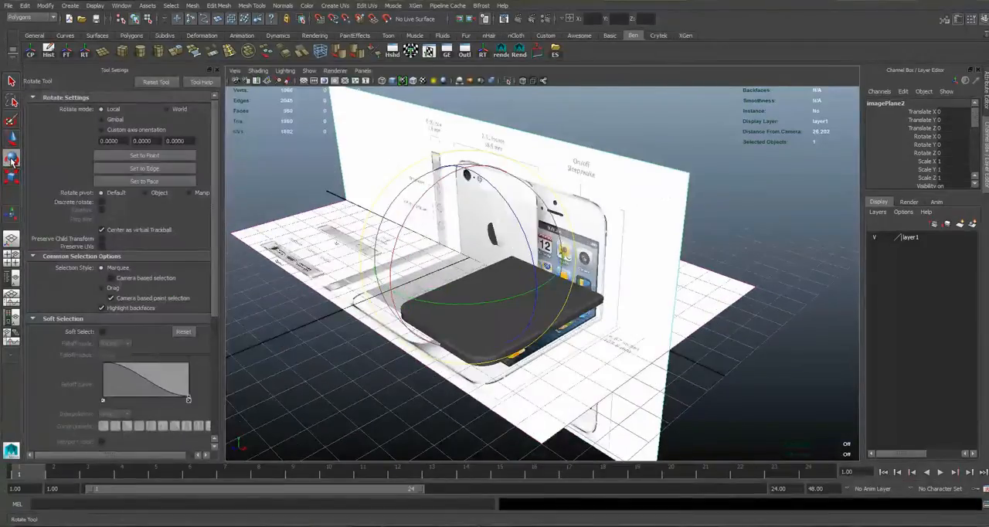
left_click(102, 203)
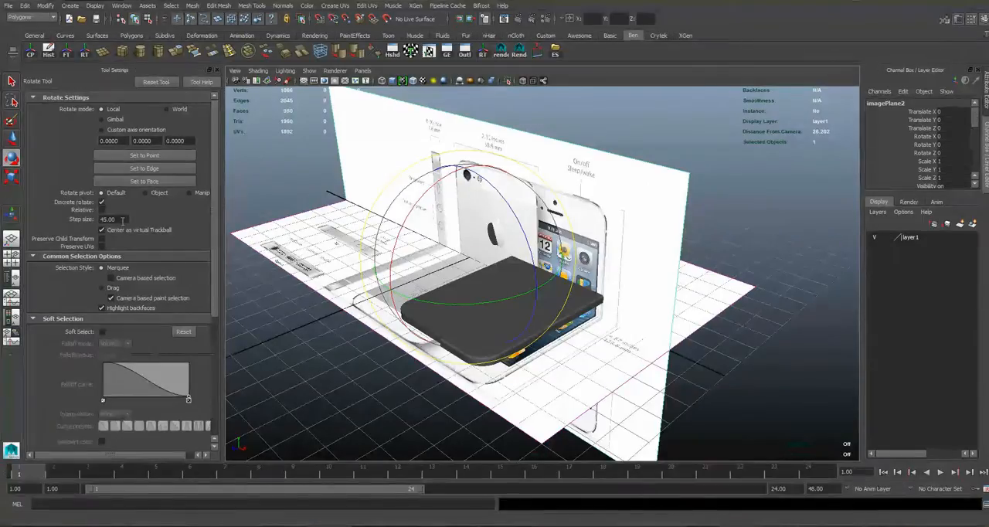
left_click(102, 203)
left_click(210, 70)
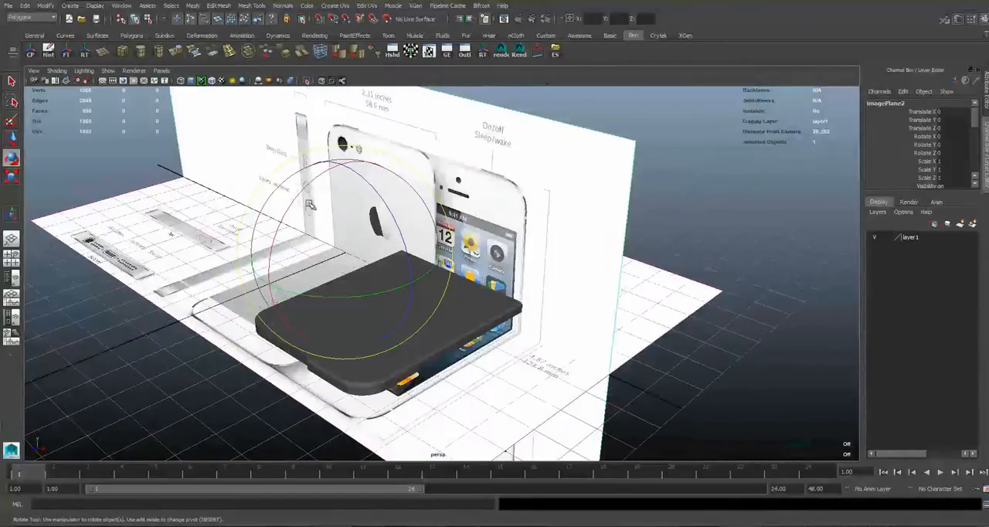
Raise the upright reference image plane to a Translate Y of 3.44.
left_click(296, 201)
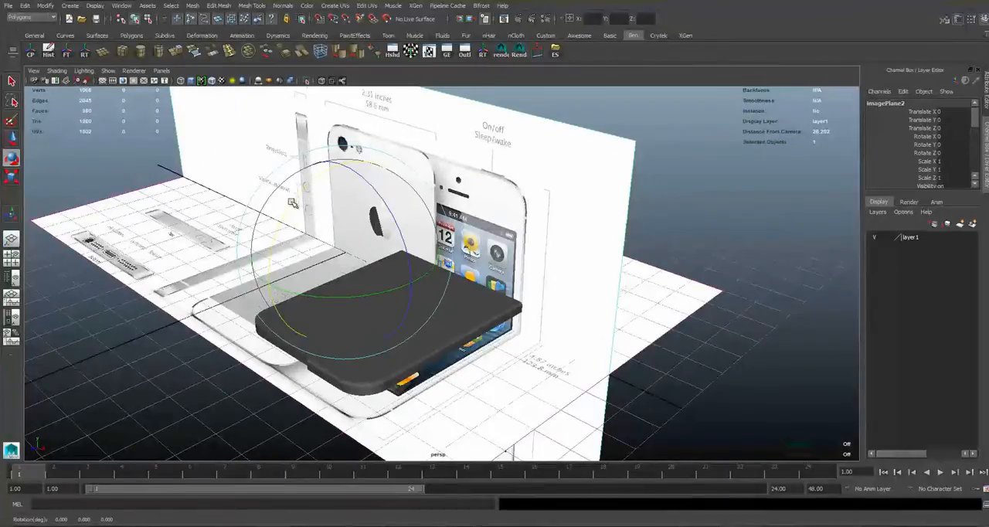
left_click_drag(294, 204, 433, 210)
key("w")
left_click_drag(455, 178, 446, 70)
In the front view, move the upright image plane along Y and X until its bottom-view drawing lies near the phone frame.
key("space")
scroll(188, 370, "down", 5)
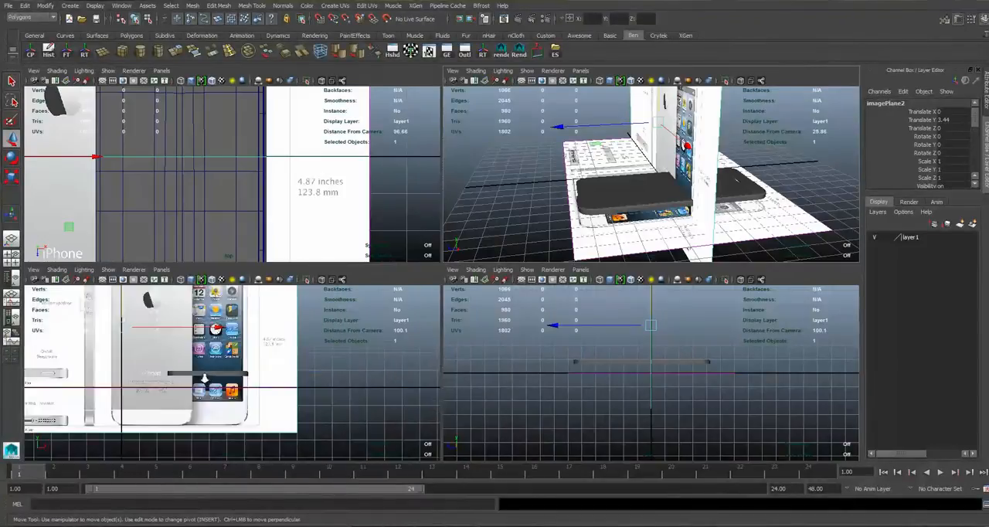
scroll(199, 370, "up", 2)
key("space")
scroll(482, 190, "up", 3)
left_click_drag(440, 159, 449, 68)
left_click_drag(509, 162, 826, 162)
middle_click_drag(632, 219, 490, 223, "alt")
left_click_drag(720, 169, 742, 165)
Refine the image plane's position against the phone frame to Translate X 10.287 and Translate Y 5.989.
middle_click_drag(547, 297, 536, 298, "alt")
right_click_drag(536, 299, 645, 190, "alt")
middle_click_drag(645, 191, 613, 249, "alt")
left_click_drag(632, 111, 632, 117)
middle_click_drag(524, 362, 461, 302, "alt")
right_click_drag(460, 302, 561, 252, "alt")
middle_click_drag(556, 251, 557, 341, "alt")
middle_click_drag(490, 381, 490, 330, "alt")
right_click_drag(490, 329, 518, 218, "alt")
middle_click_drag(531, 202, 508, 255, "alt")
middle_click_drag(535, 196, 538, 190, "alt")
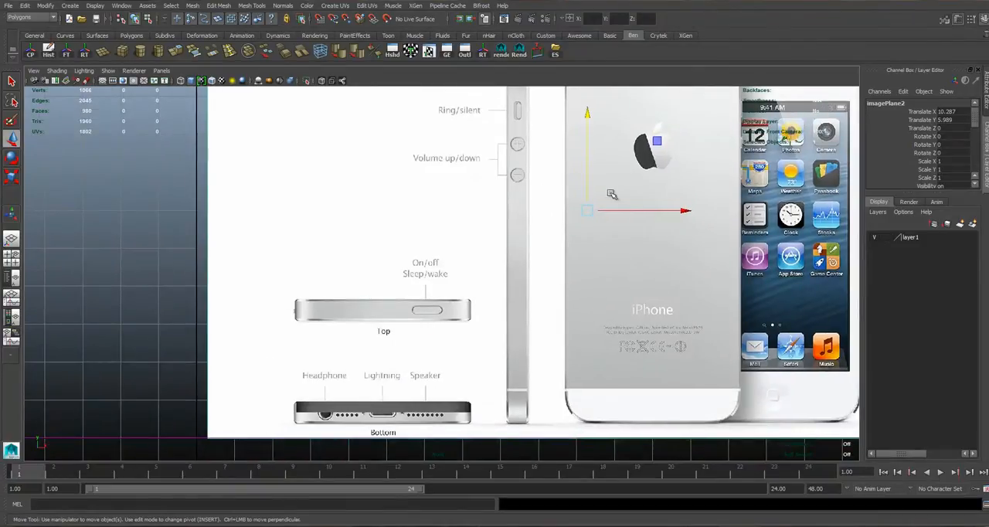
Move the image plane's pivot down beside the speaker end of the bottom-view drawing.
key("Insert")
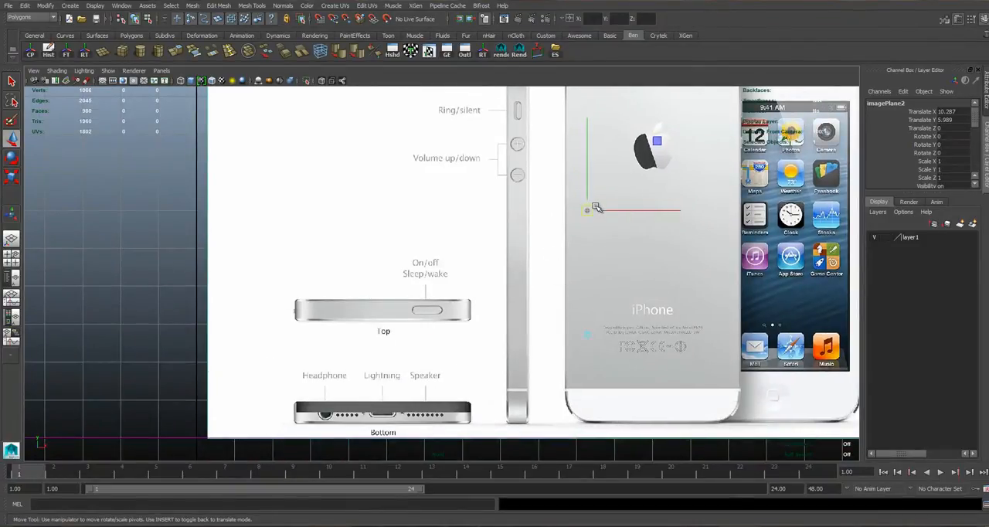
left_click_drag(590, 209, 460, 388)
key("Insert")
Nudge the image plane to Translate X 10.28 and Translate Y 5.985 to line the bottom-view drawing up with the frame's edge.
middle_click_drag(463, 349, 519, 237, "alt")
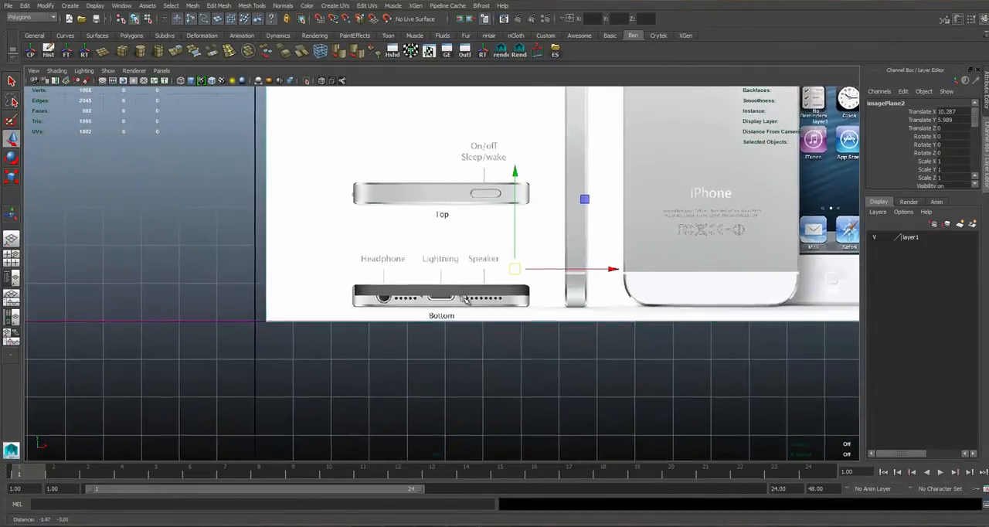
right_click_drag(519, 236, 613, 252, "alt")
right_click_drag(359, 266, 558, 248, "alt")
middle_click_drag(558, 249, 409, 259, "alt")
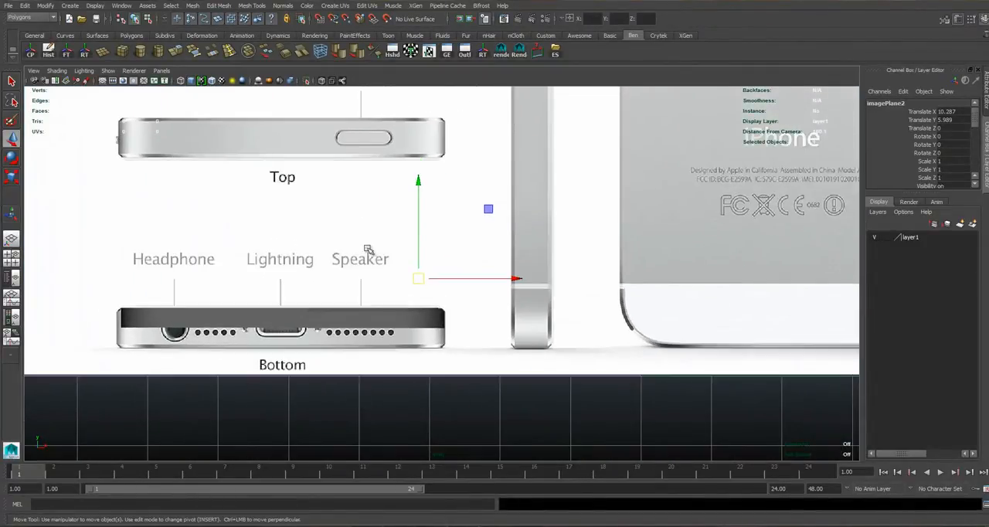
left_click_drag(415, 279, 445, 268)
right_click_drag(398, 291, 509, 267, "alt")
middle_click_drag(420, 233, 534, 194, "alt")
left_click_drag(558, 136, 559, 134)
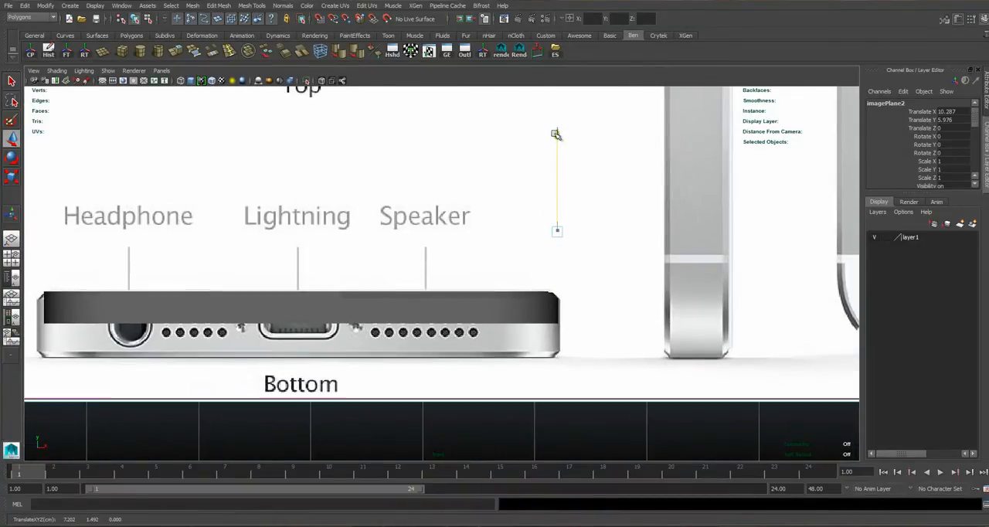
right_click_drag(584, 316, 588, 177, "alt")
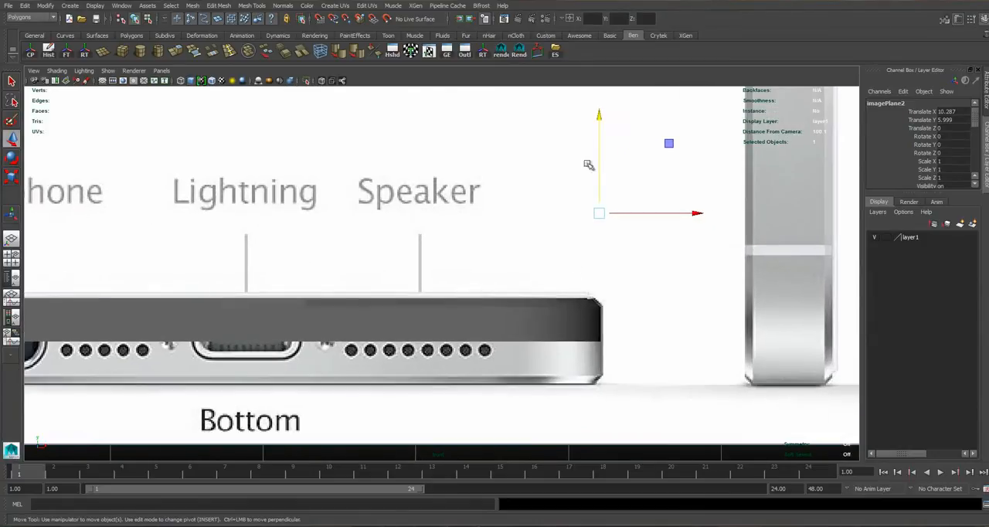
left_click_drag(599, 117, 600, 119)
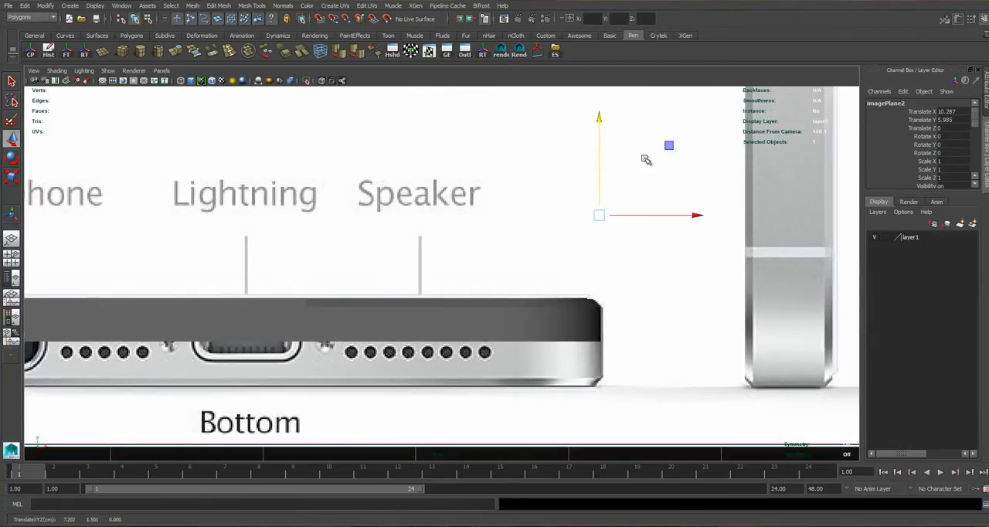
left_click_drag(696, 212, 695, 214)
middle_click_drag(436, 297, 765, 262, "alt")
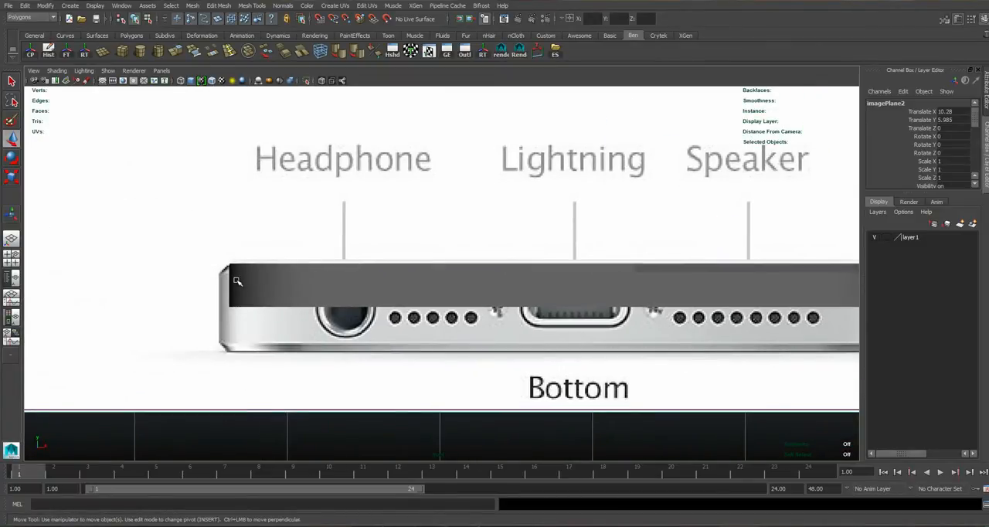
Examine how the phone frame lines up with the upright reference, checking its corner piece in the front and perspective views.
middle_click_drag(657, 215, 448, 267, "alt")
left_click(466, 296)
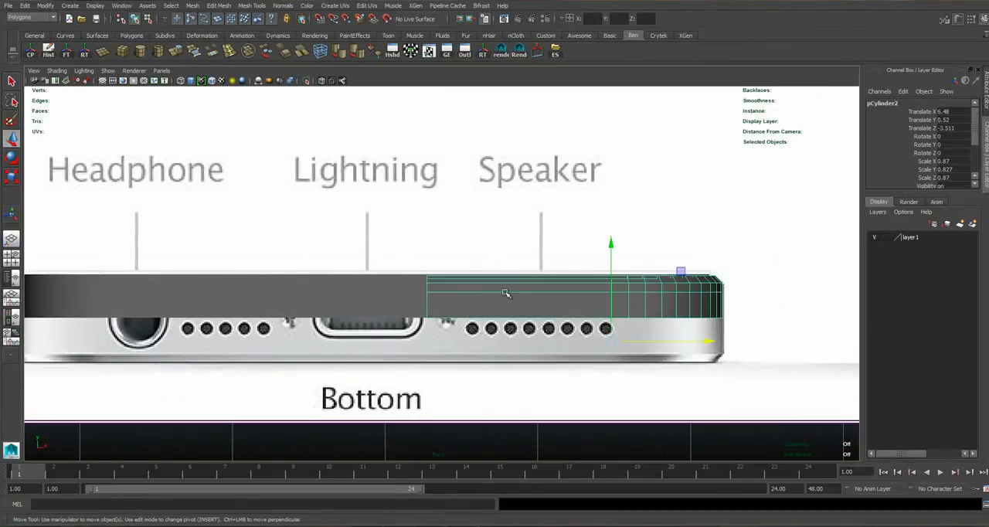
right_click_drag(488, 292, 614, 270)
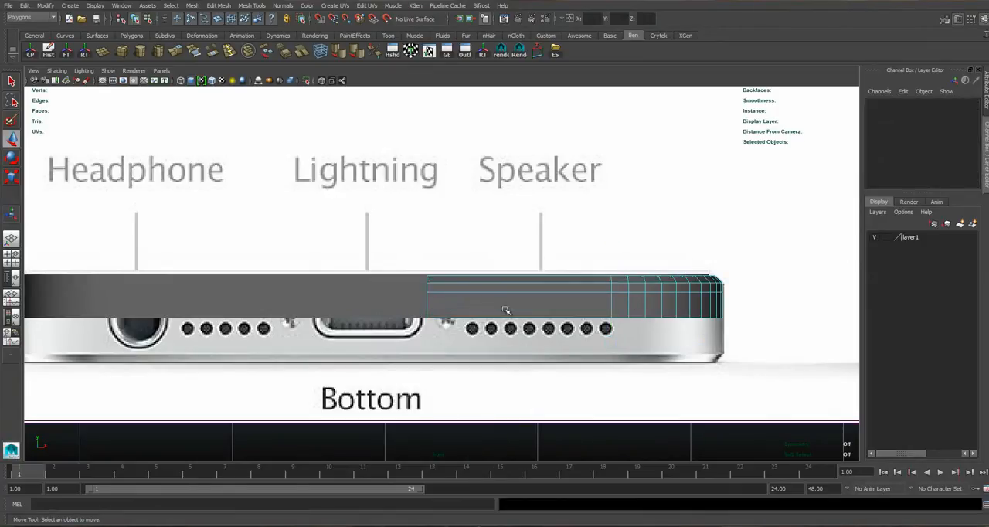
left_click(540, 296)
key("space")
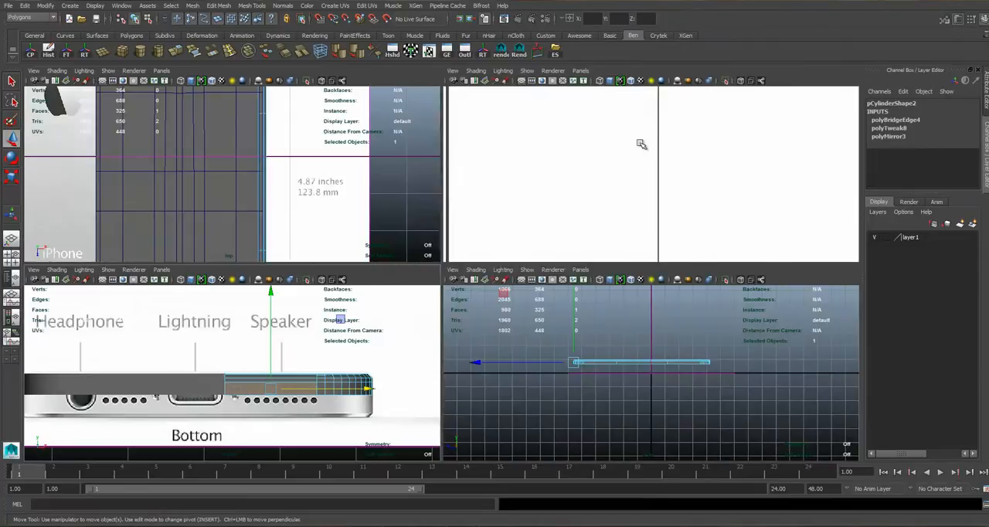
key("space")
left_click_drag(437, 232, 476, 241, "alt")
middle_click_drag(415, 301, 457, 261, "alt")
left_click_drag(443, 267, 458, 281, "alt")
left_click_drag(466, 353, 168, 263, "alt")
middle_click_drag(168, 263, 201, 178, "alt")
right_click_drag(201, 178, 302, 186, "alt")
right_click_drag(528, 244, 544, 224)
middle_click_drag(616, 233, 632, 339, "alt")
left_click(706, 292)
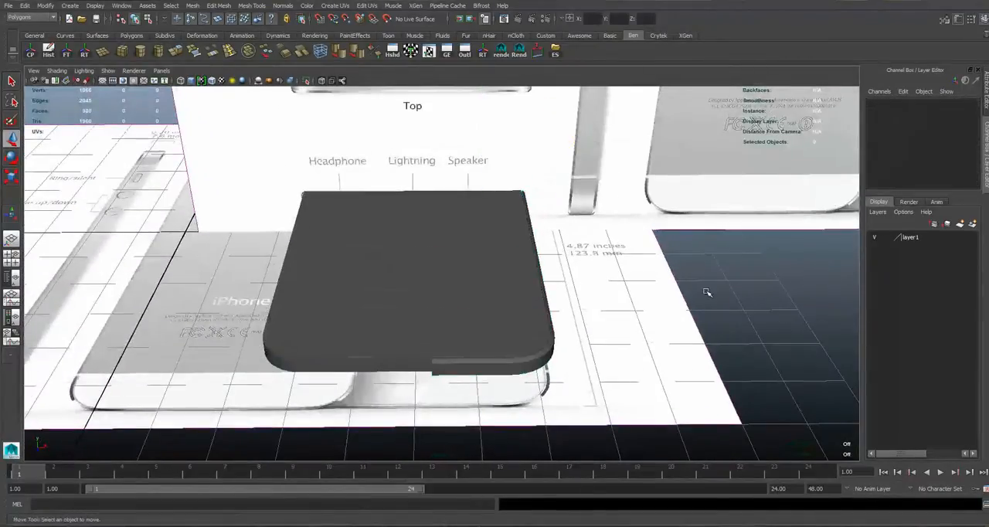
right_click_drag(446, 333, 391, 280, "alt")
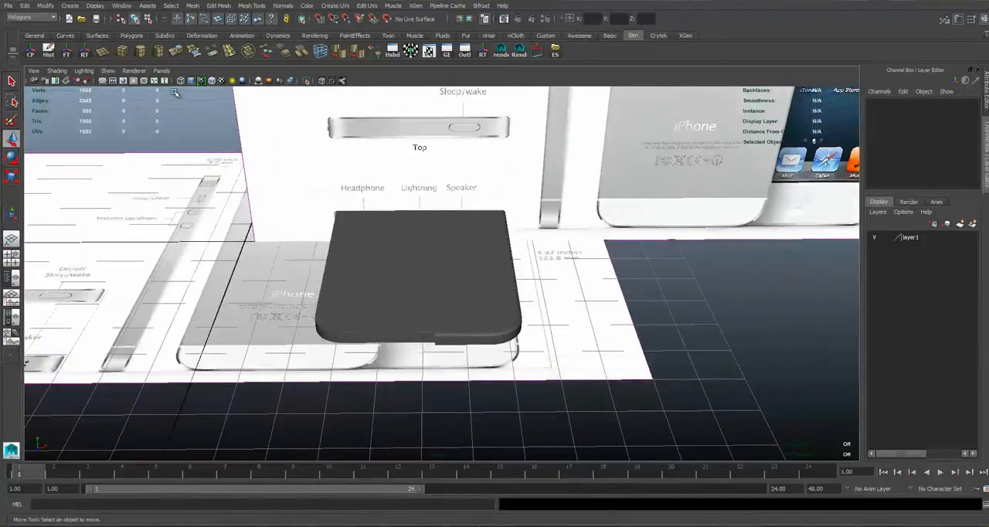
scroll(469, 316, "up", 3)
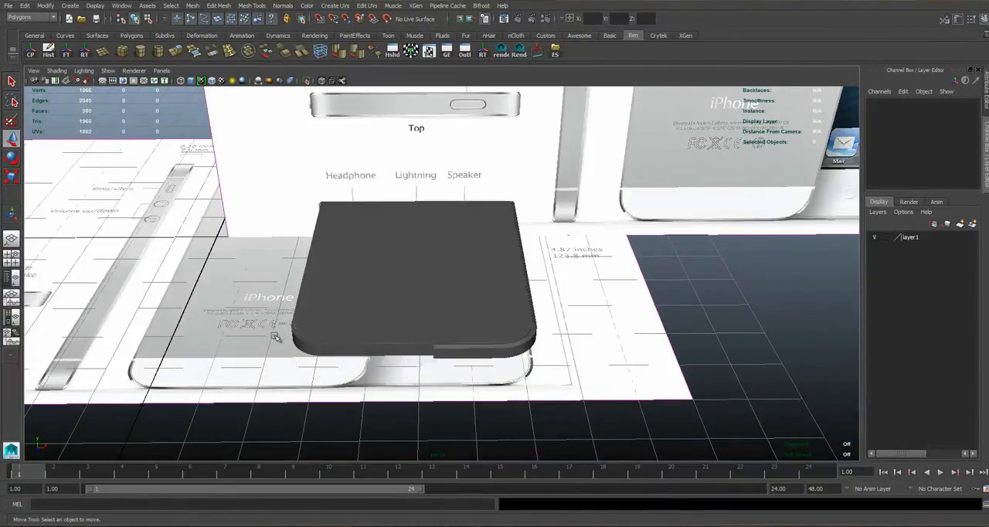
middle_click_drag(276, 338, 382, 311, "alt")
Draw the small circular base of a polygon cylinder in the front view, just below the bottom-view drawing.
key("space")
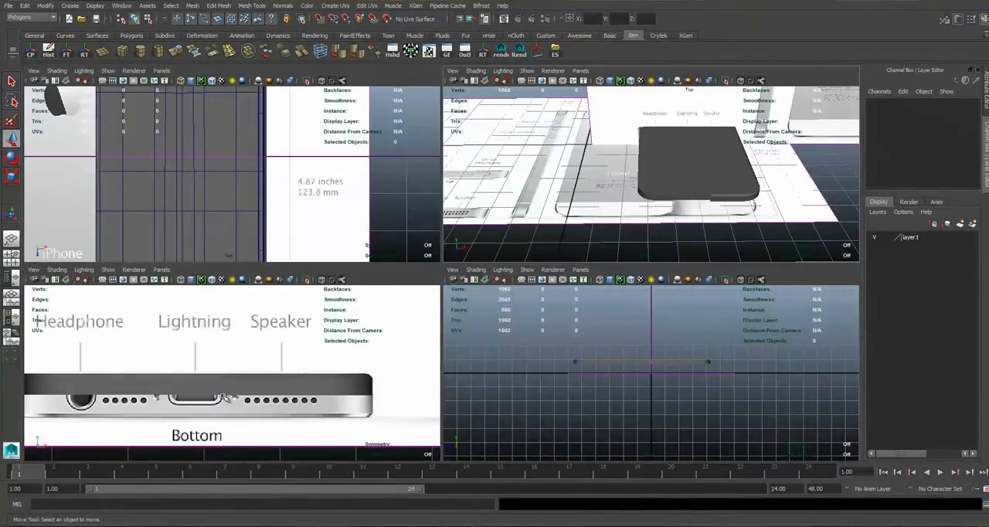
key("space")
middle_click_drag(498, 249, 473, 235, "alt")
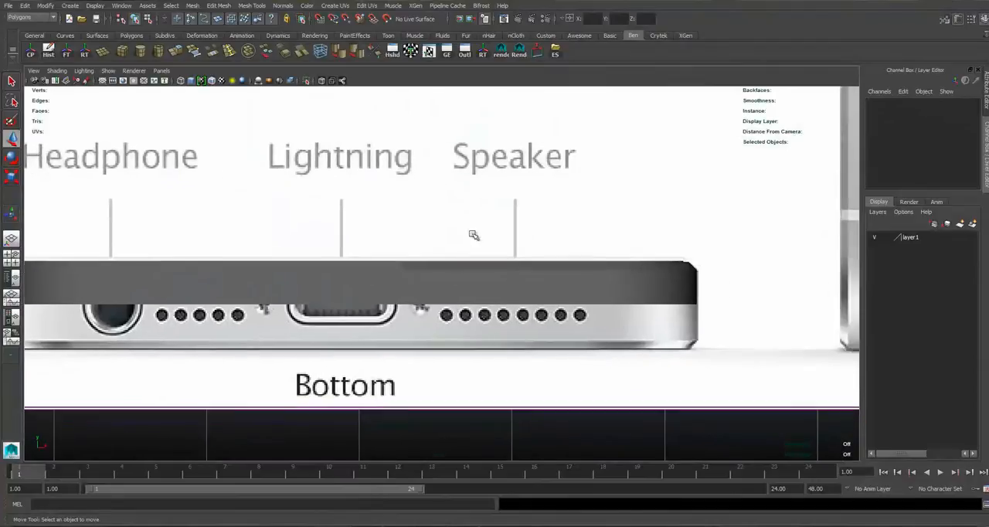
left_click(144, 50)
scroll(429, 363, "down", 3)
left_click_drag(420, 362, 429, 366)
Give the cylinder a short height in the perspective view, using wireframe display with layer1 hidden.
key("space")
key("space")
left_click_drag(497, 312, 379, 337, "alt")
middle_click_drag(379, 337, 506, 202, "alt")
left_click_drag(449, 280, 510, 234, "alt")
middle_click_drag(653, 130, 448, 316, "alt")
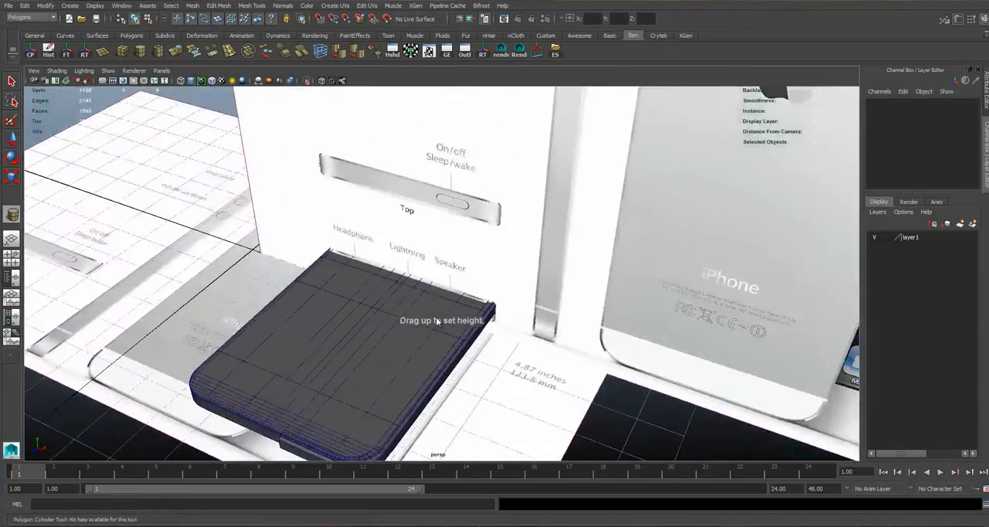
key("4")
left_click_drag(444, 323, 337, 325, "alt")
left_click(875, 237)
right_click_drag(484, 309, 501, 308, "alt")
left_click(876, 237)
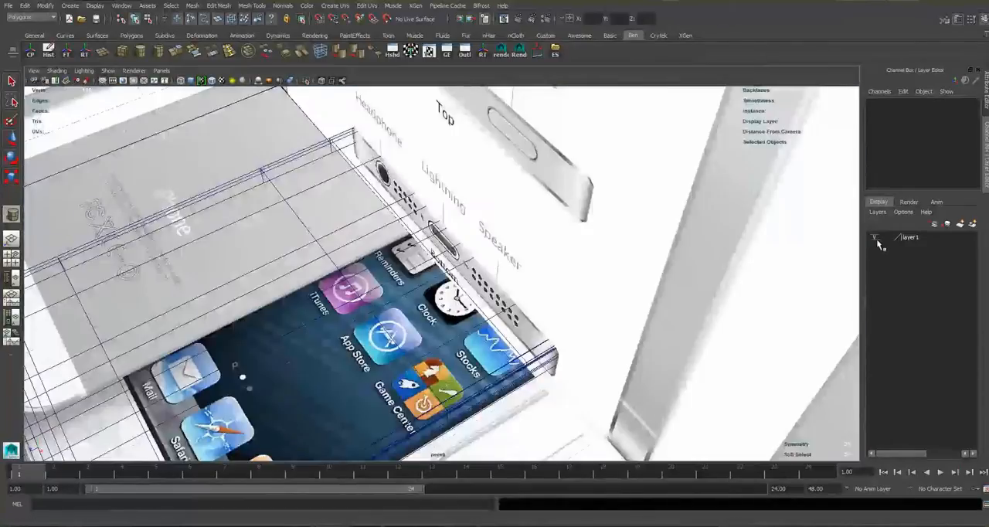
left_click_drag(531, 248, 550, 253, "alt")
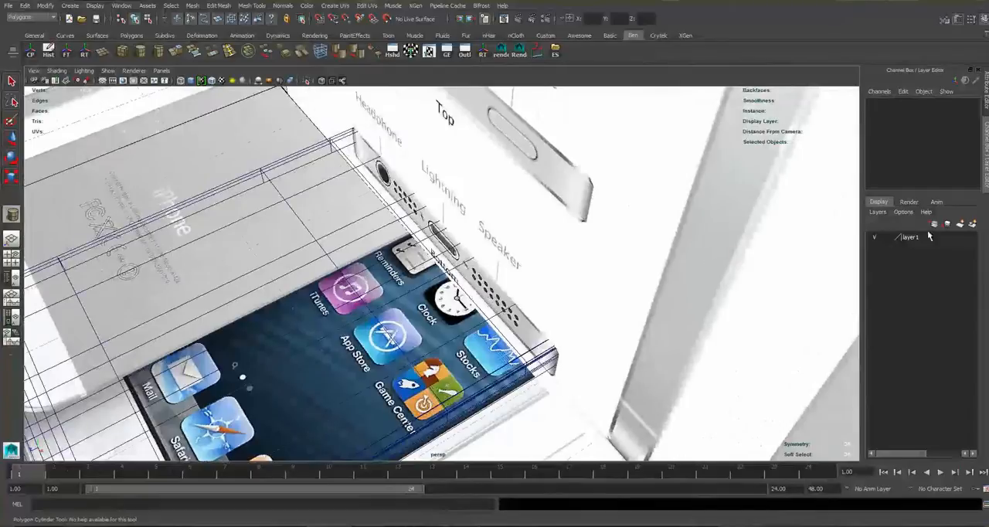
left_click(876, 237)
scroll(464, 317, "up", 4)
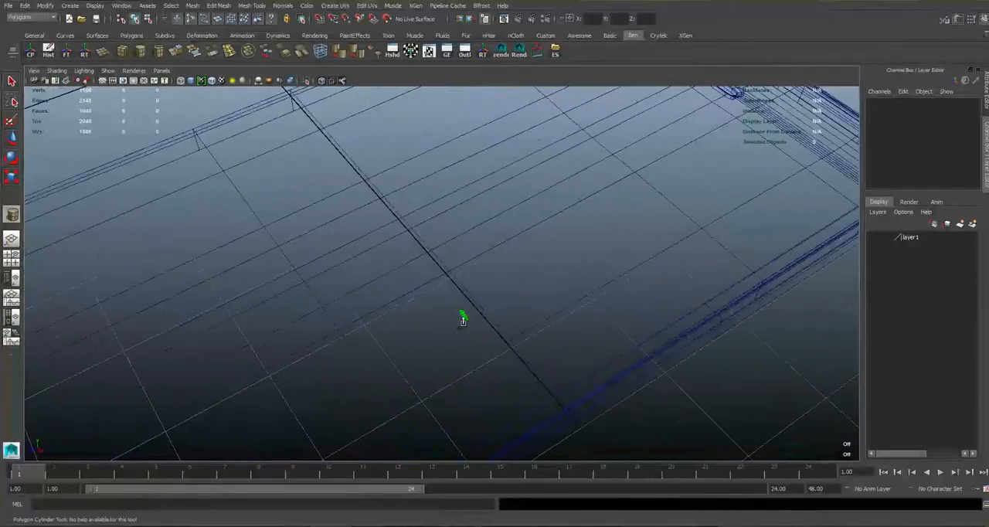
Move the cylinder along Z to the frame's bottom edge, at a Translate Z of 5.509.
key("w")
scroll(464, 325, "down", 8)
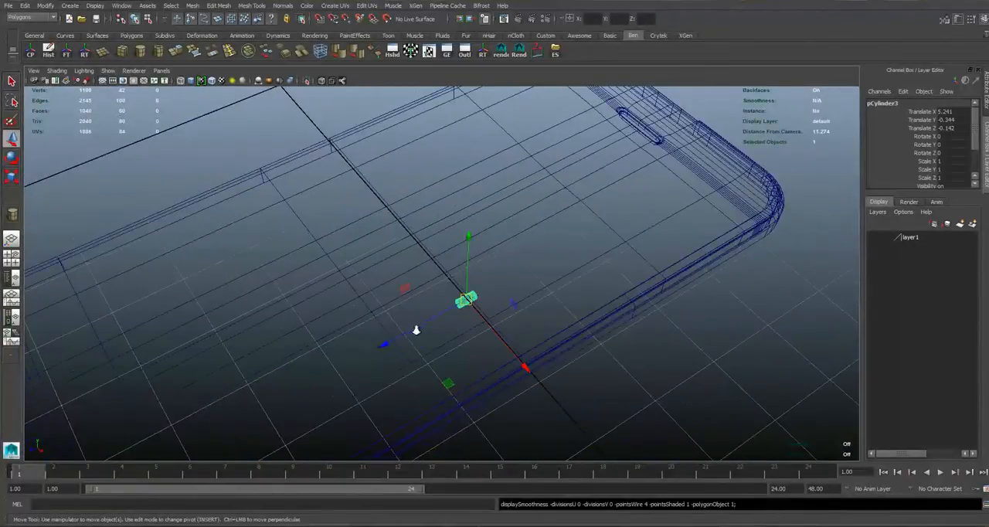
left_click_drag(372, 331, 183, 430)
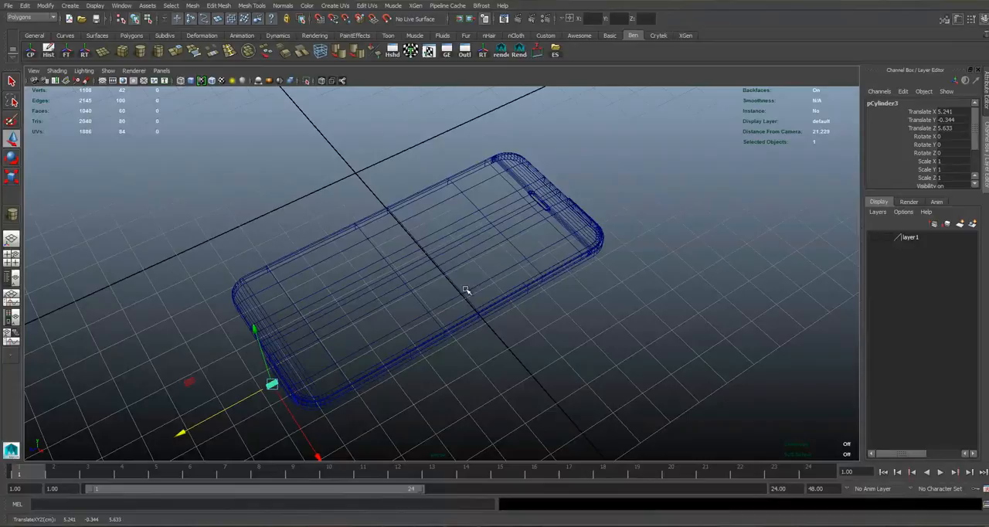
middle_click_drag(443, 291, 476, 239, "alt")
scroll(256, 375, "up", 2)
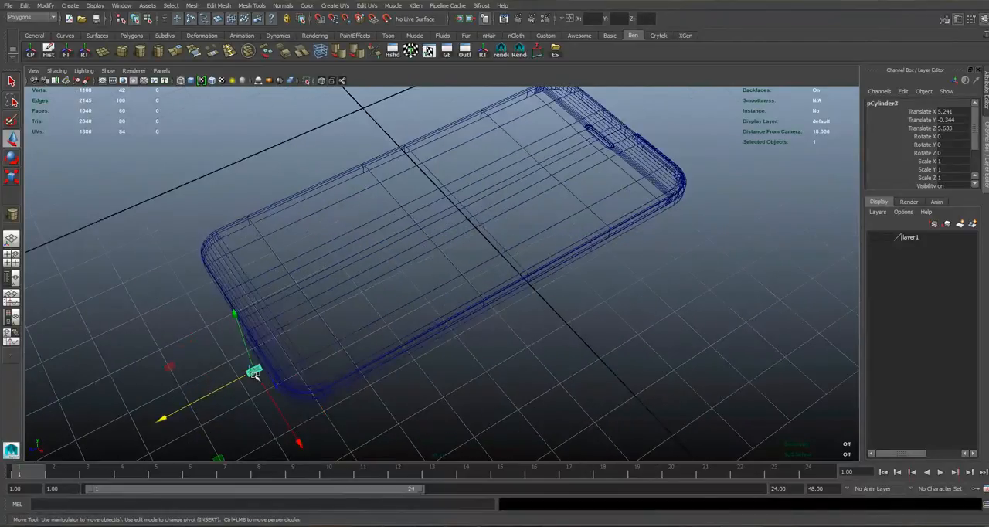
key("4")
middle_click_drag(223, 331, 314, 299, "alt")
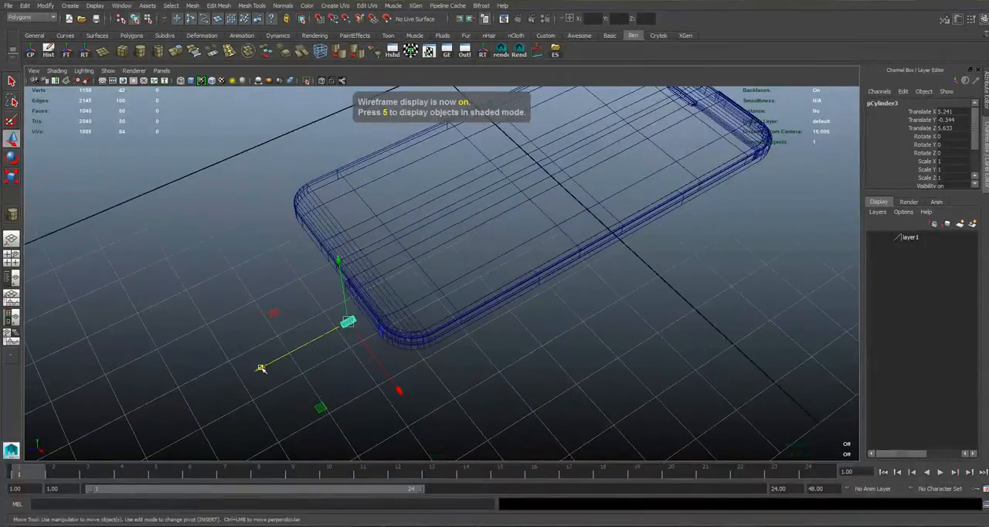
left_click_drag(266, 359, 424, 232, "alt")
Show layer1 again in the front view and move the cylinder over the outermost speaker hole, with the frame shaded.
key("space")
key("space")
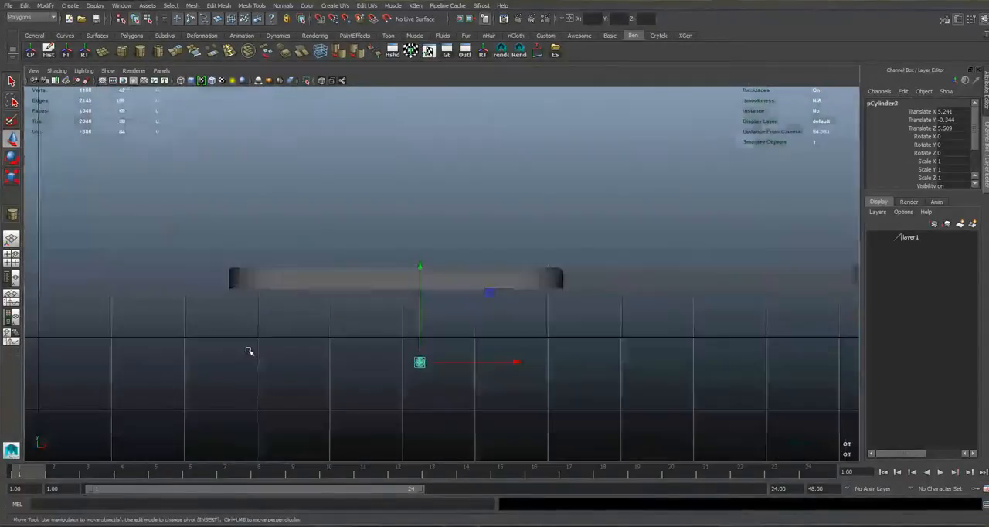
left_click(877, 240)
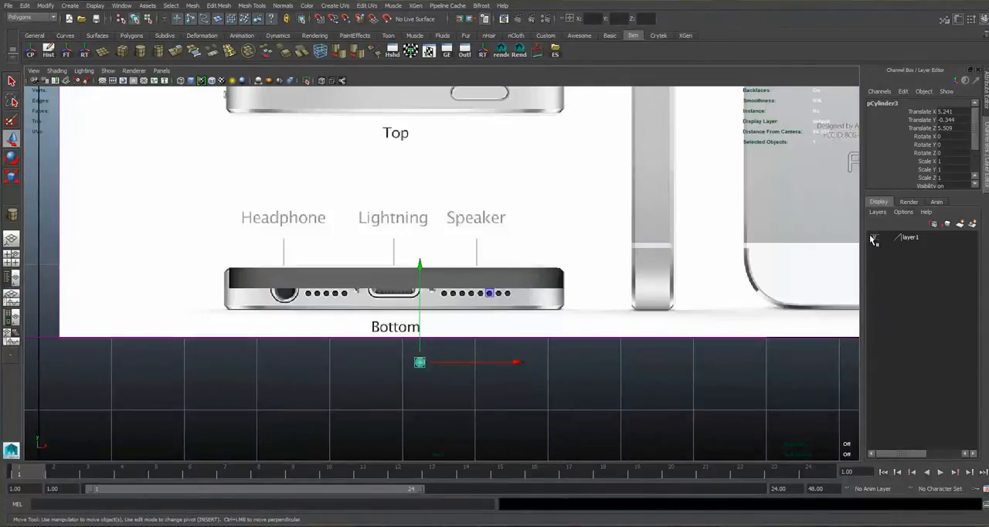
scroll(367, 381, "up", 2)
left_click_drag(412, 292, 422, 183)
left_click_drag(464, 288, 584, 287)
left_click(211, 82)
right_click_drag(555, 283, 635, 278, "alt")
middle_click_drag(635, 277, 450, 272, "alt")
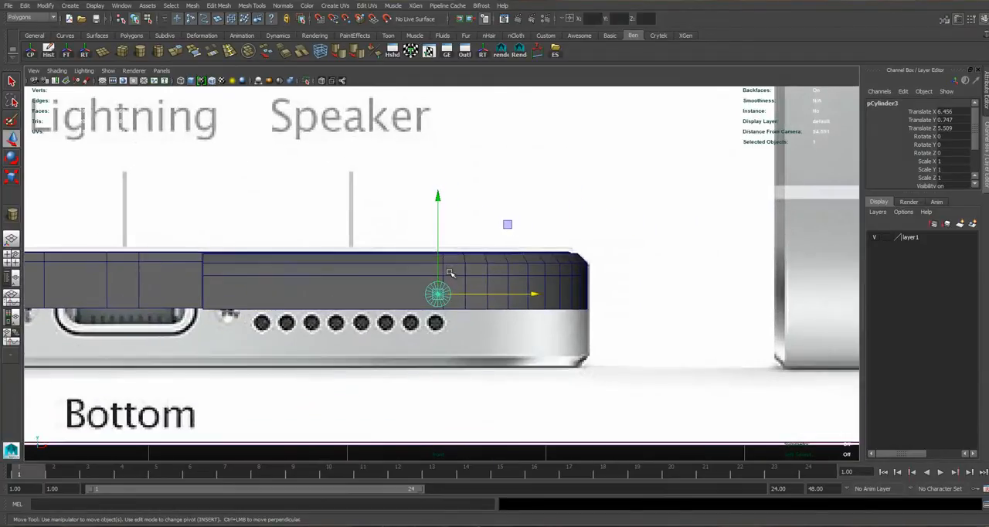
scroll(420, 217, "up", 2)
left_click_drag(438, 202, 430, 245)
Scale the cylinder uniformly to 0.823 and centre it on the outermost speaker hole at Translate X 6.443, Translate Y 0.599.
scroll(429, 264, "up", 4)
key("r")
left_click_drag(433, 381, 456, 385)
key("w")
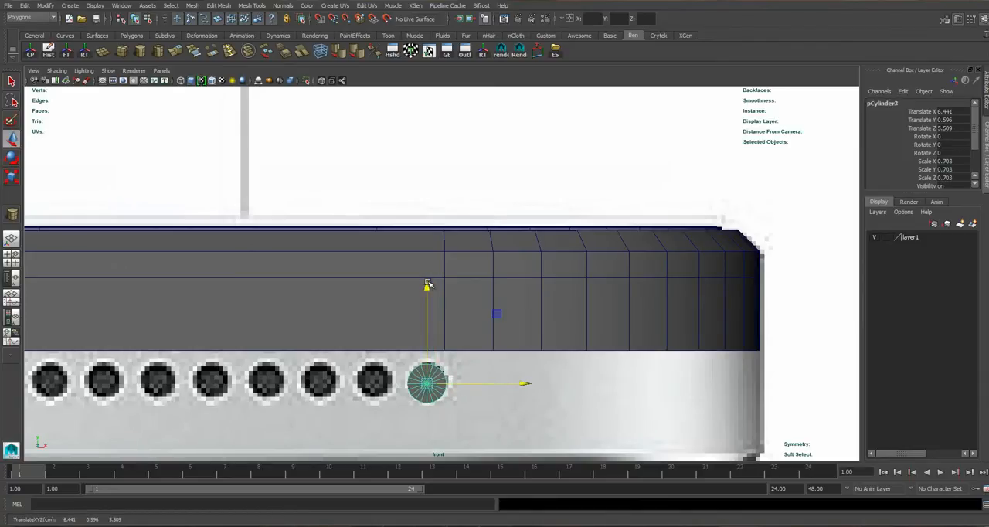
left_click_drag(432, 284, 436, 282)
left_click_drag(464, 384, 349, 363)
key("r")
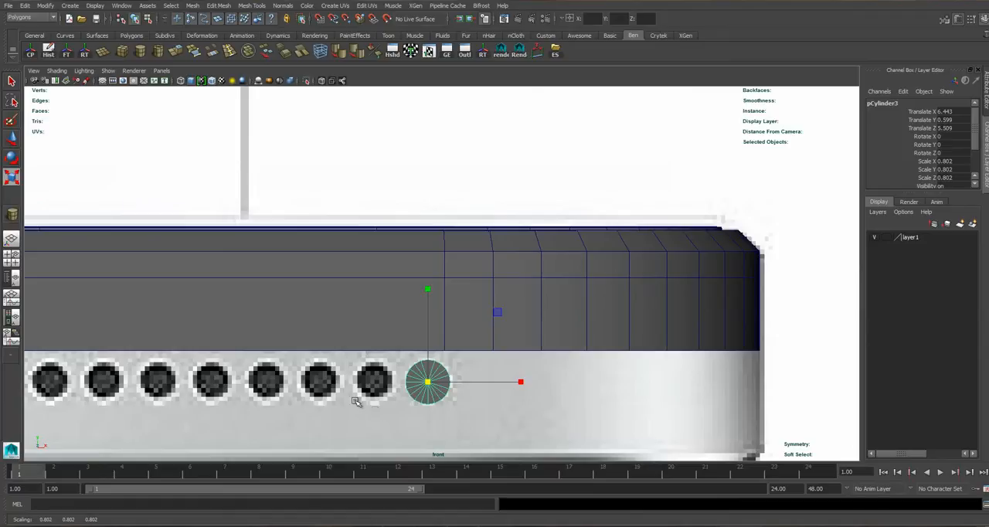
left_click_drag(430, 380, 433, 381)
In the shaded perspective view, move the cylinder along Z to 5.521 at the frame's bottom edge.
key("space")
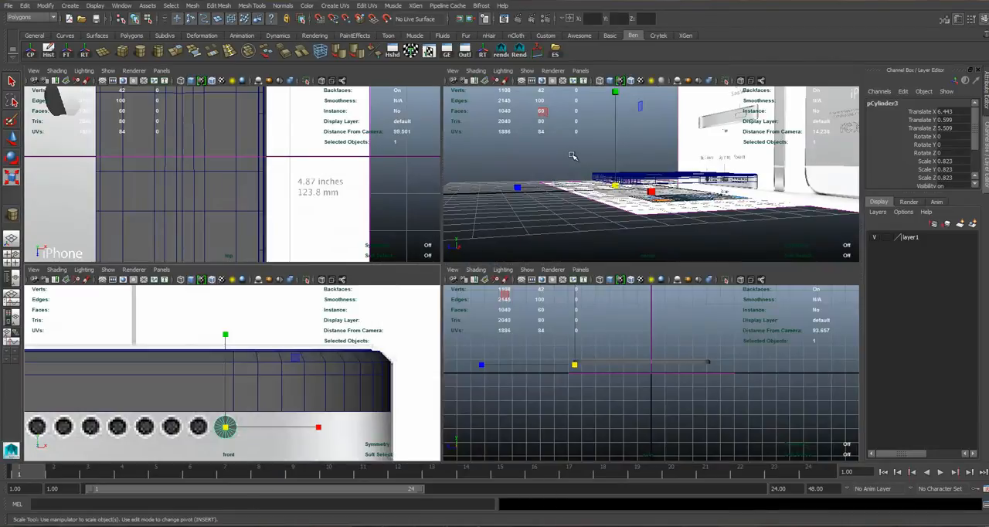
key("space")
key("5")
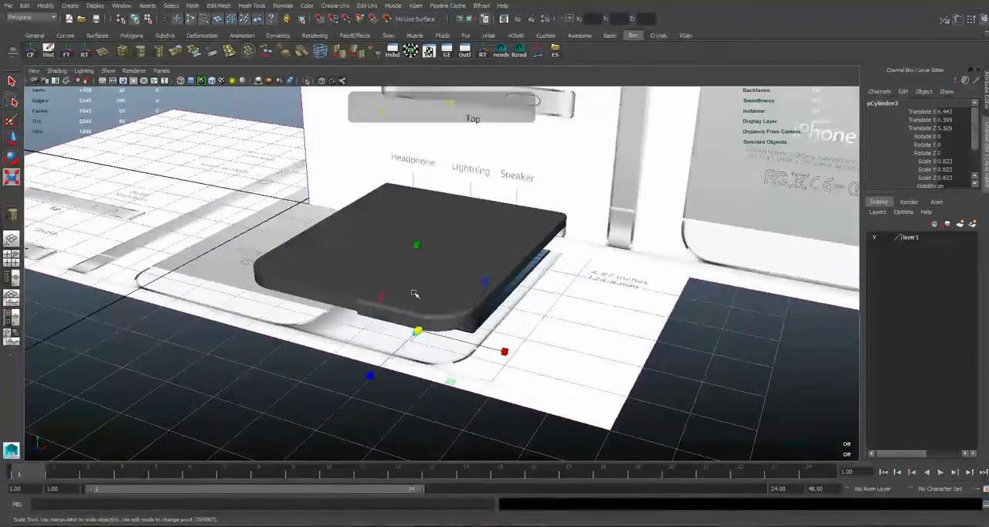
scroll(464, 298, "up", 5)
scroll(466, 298, "up", 3)
scroll(401, 308, "up", 3)
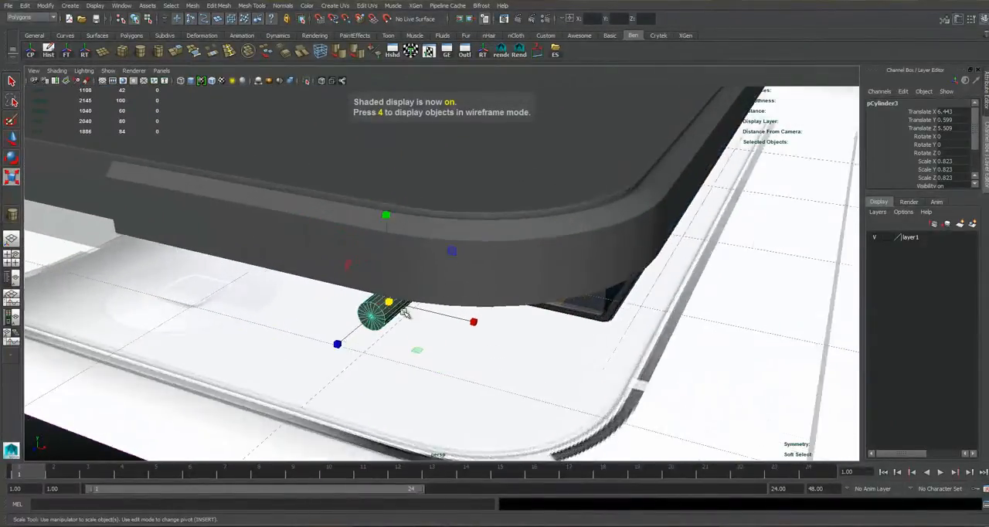
left_click_drag(404, 312, 384, 304, "alt")
mouse_move(334, 257)
left_mouse_down("alt")
mouse_move(232, 221)
mouse_move(286, 243)
mouse_move(305, 312)
mouse_move(246, 308)
left_mouse_up("alt")
key("w")
Set the cylinder's Subdivisions Axis to 8 in its polyCylinder1 attributes.
left_click(958, 21)
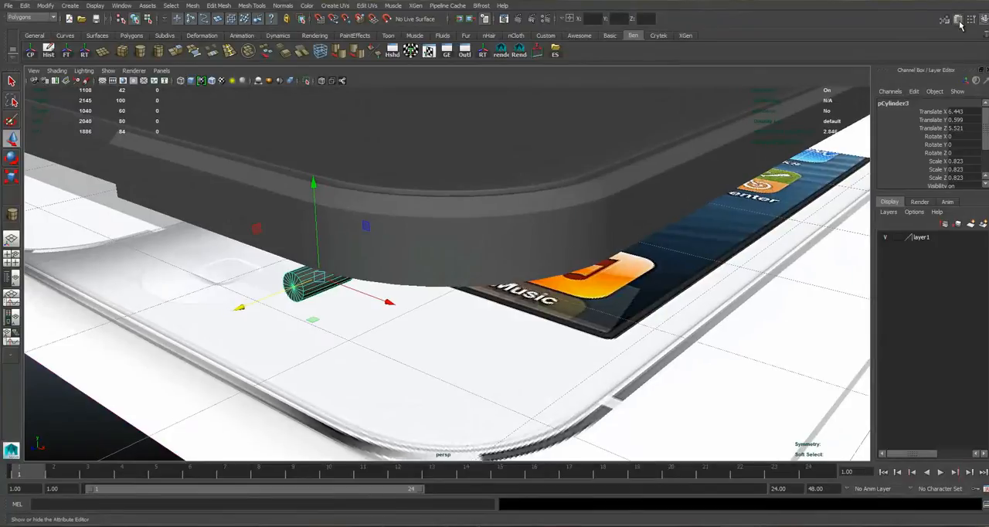
left_click(959, 21)
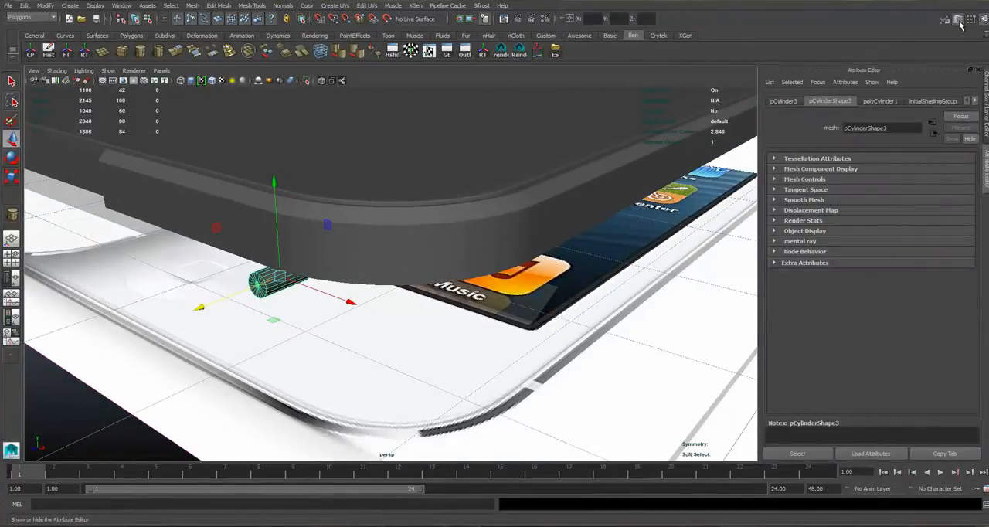
left_click(987, 166)
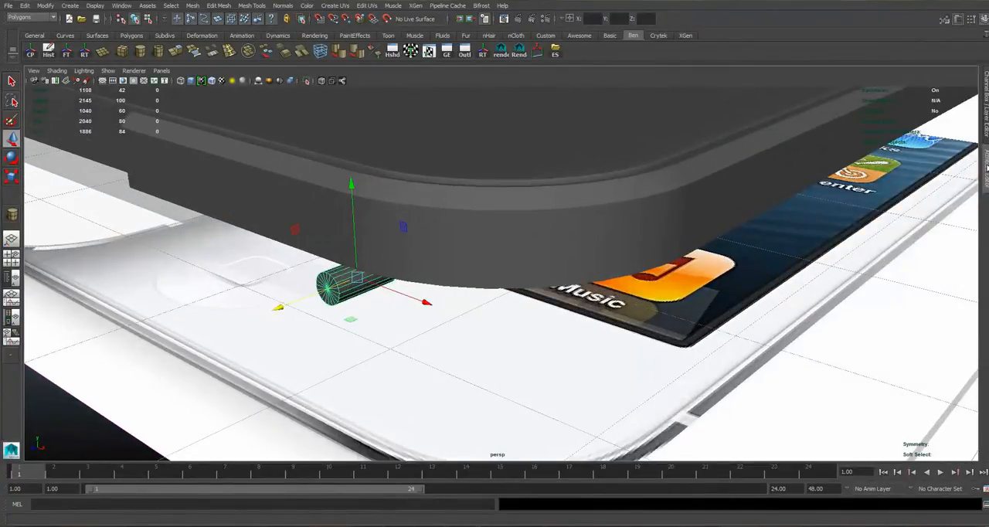
left_click(988, 166)
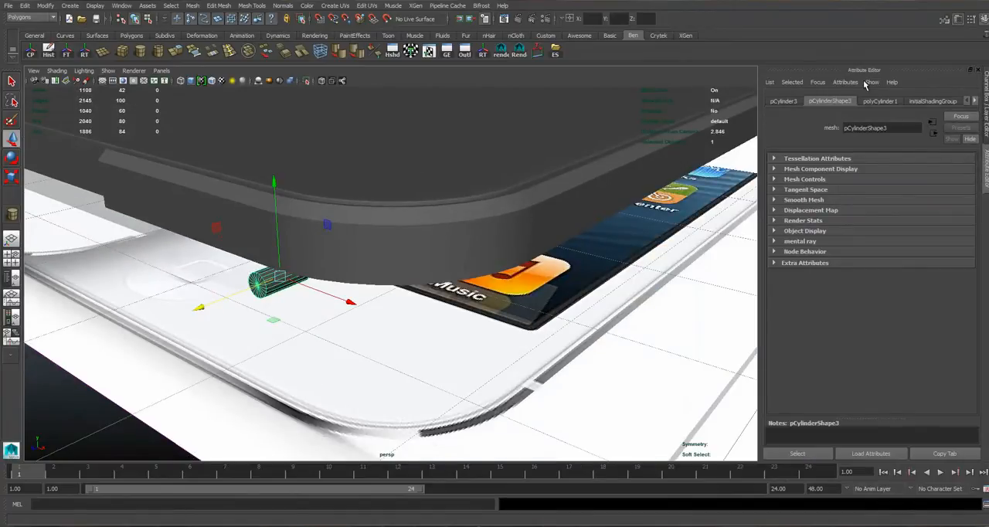
left_click(889, 102)
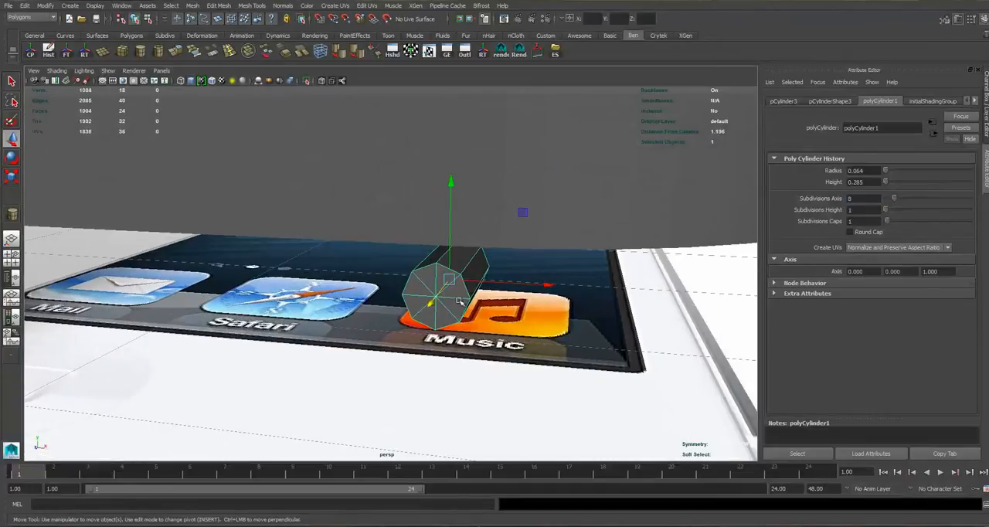
Compare the eight-sided cylinder and the frame with the reference speaker holes in the front view.
key("space")
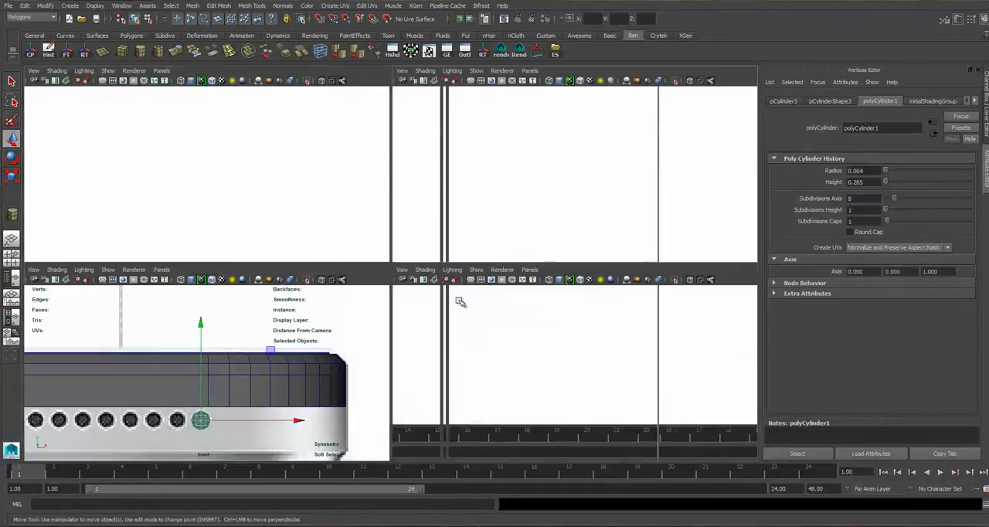
key("space")
left_click(430, 357)
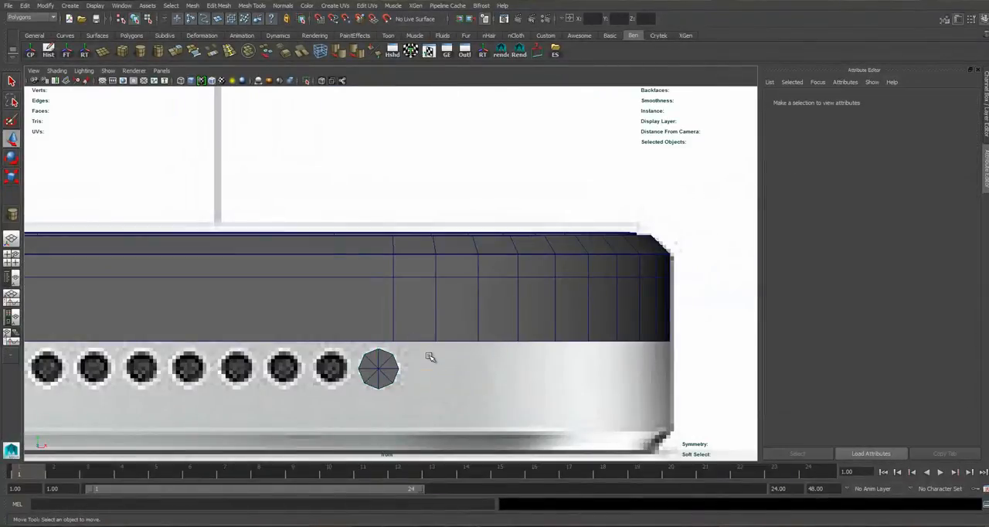
left_click(376, 366, "alt")
left_click(378, 368)
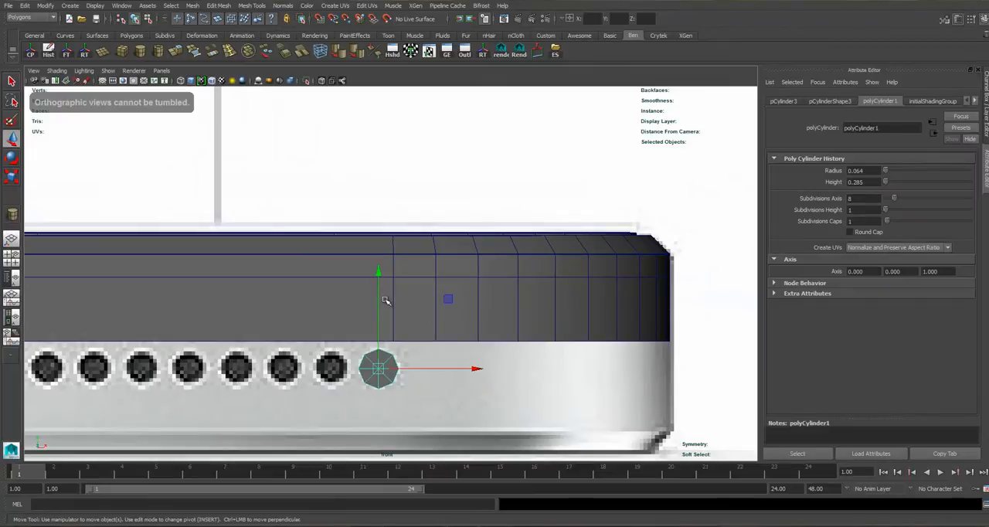
scroll(386, 290, "down", 6)
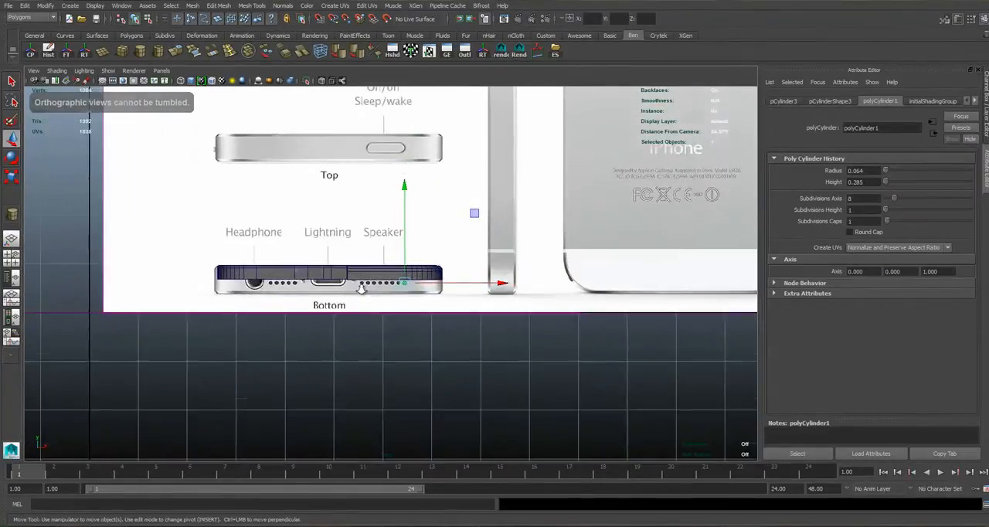
scroll(368, 291, "up", 3)
left_click(360, 278)
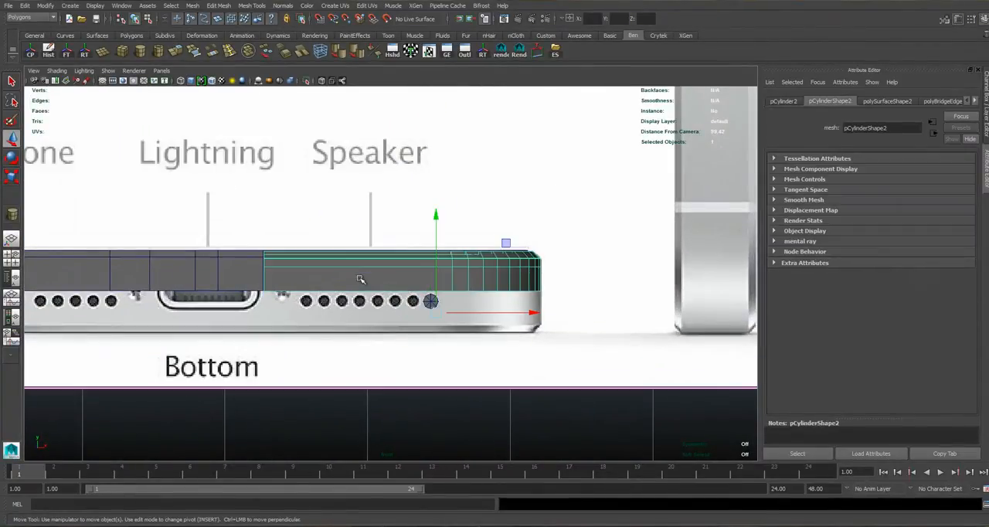
scroll(415, 282, "up", 3)
scroll(397, 277, "up", 1)
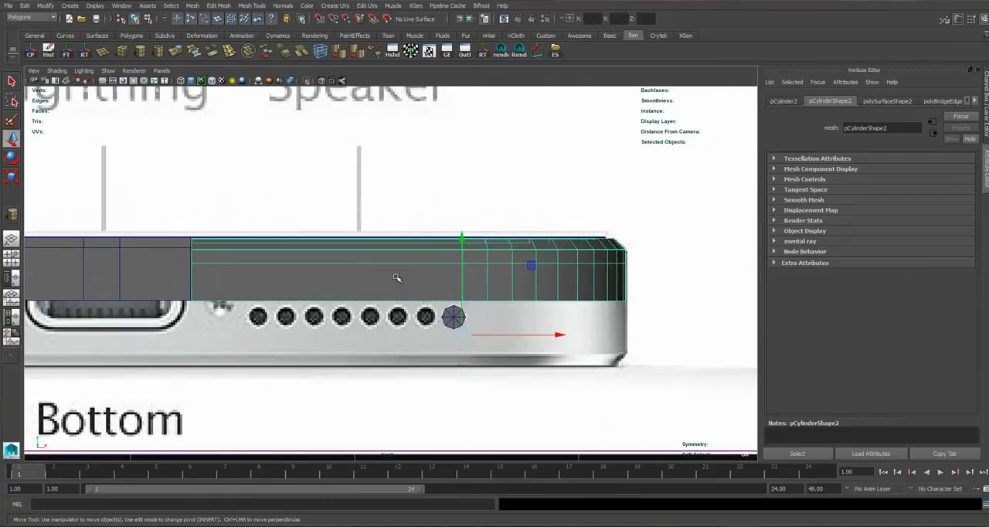
Turn on X-Ray shading in the front view so the reference image shows through the frame.
left_click(57, 70)
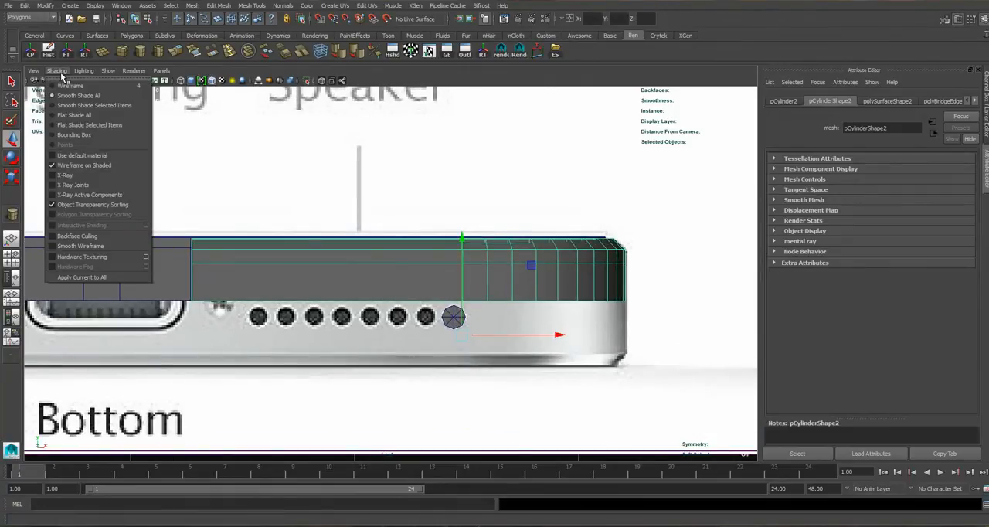
left_click(64, 176)
right_click_drag(217, 258, 235, 246)
left_click(230, 256)
left_click(631, 261)
left_click(625, 260)
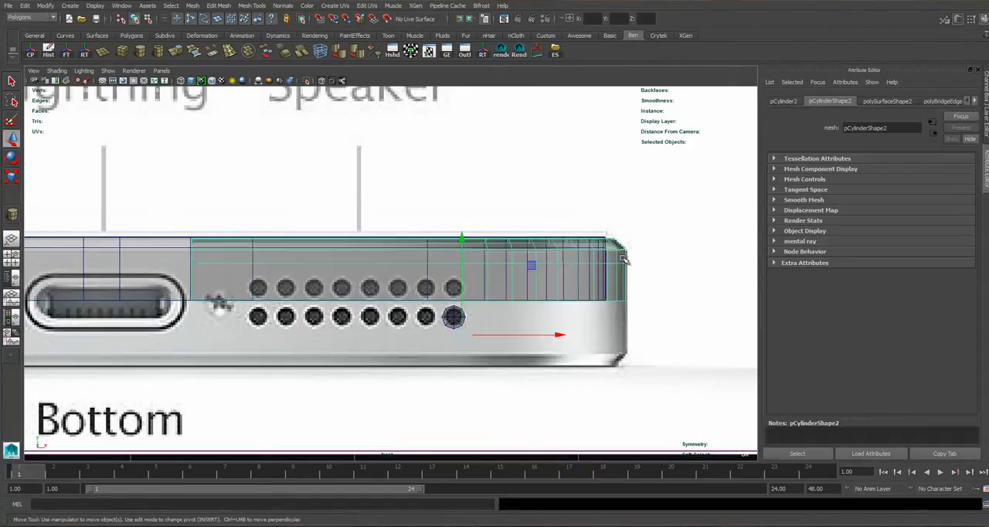
left_click(64, 72)
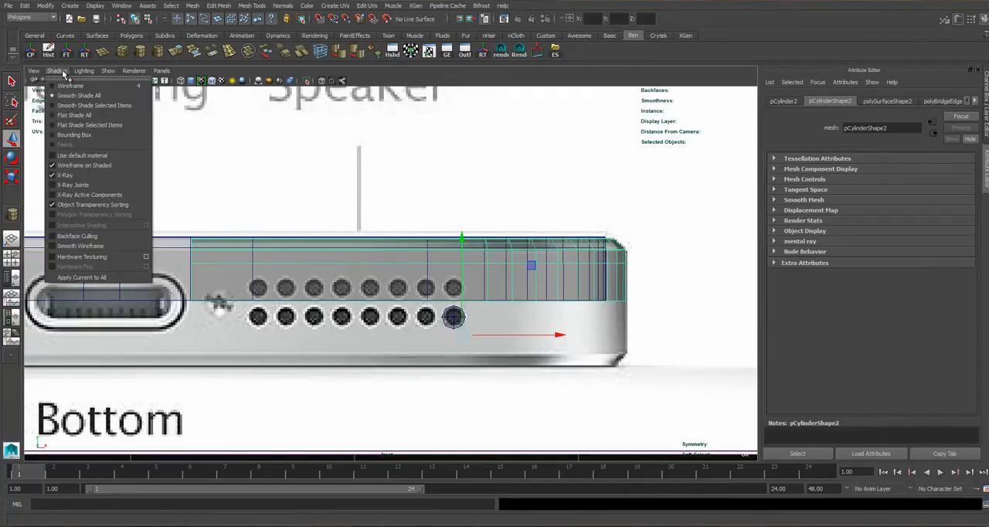
left_click(52, 176)
left_click(58, 72)
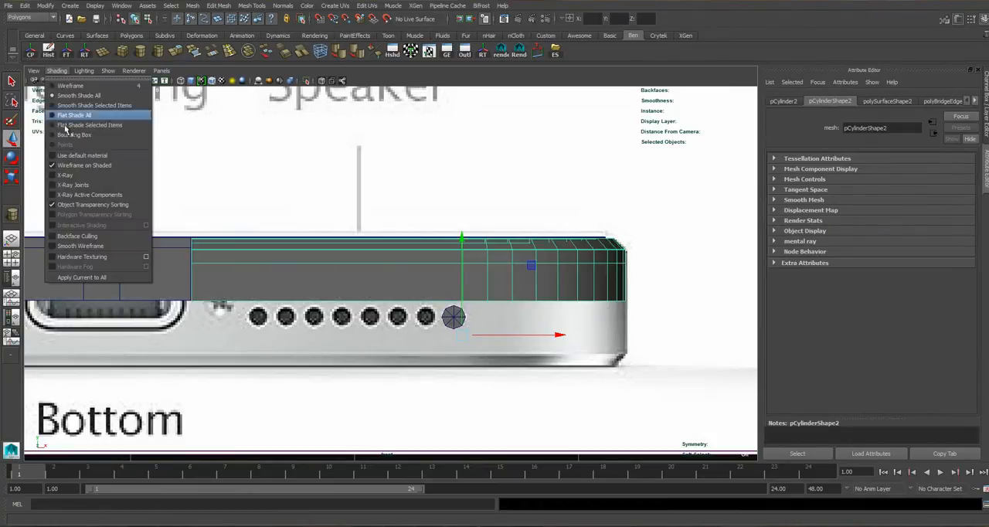
left_click(52, 177)
Duplicate the speaker-hole cylinder and move the copy up over the outermost hole of the upper row, at Translate Y 0.731.
scroll(506, 247, "up", 2)
left_click(467, 327)
scroll(494, 307, "up", 3)
key("ctrl+d")
left_click_drag(500, 243, 496, 198)
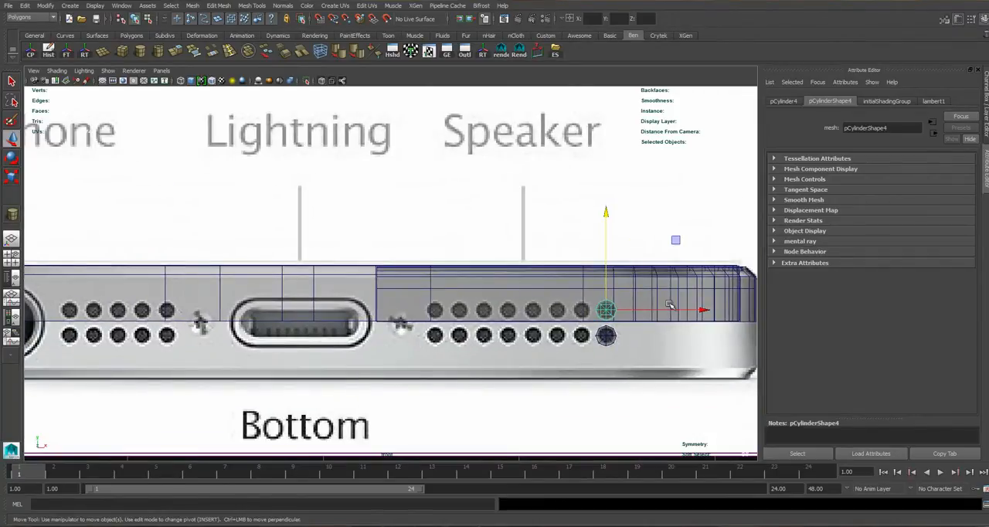
Duplicate the upper cylinder, move the copy to the Lightning port's end nearest the speaker holes, and enlarge it towards the port's height.
scroll(671, 307, "up", 1)
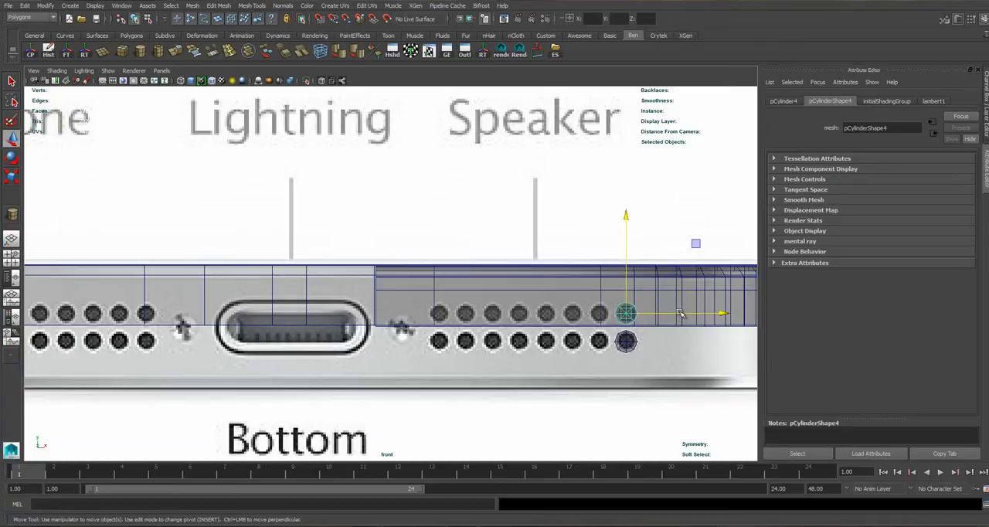
key("ctrl+d")
left_click_drag(674, 315, 351, 310)
key("r")
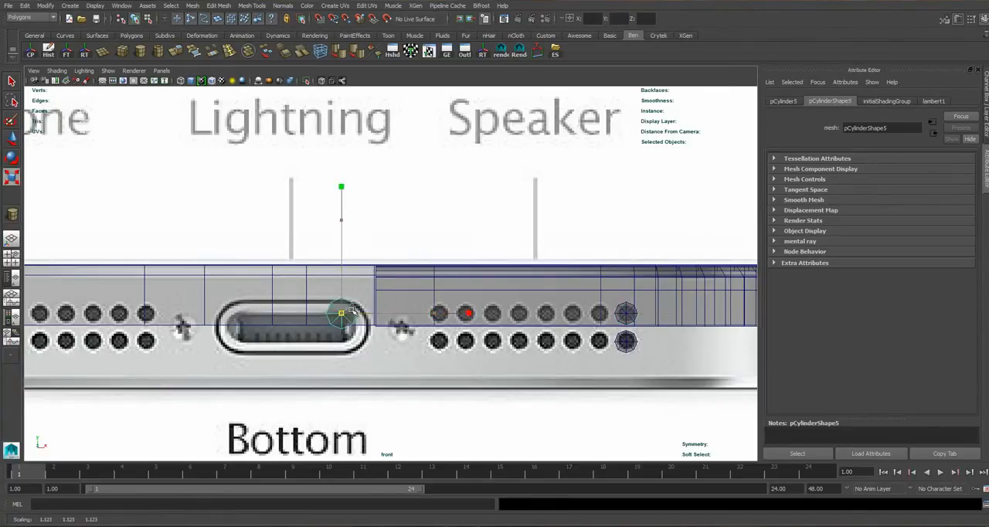
key("w")
left_click_drag(342, 216, 340, 229)
key("r")
left_click_drag(343, 326, 348, 327)
Align the enlarged cylinder with the Lightning port's rounded end at about Translate X 5.125, Y 0.664, and scale it uniformly to about 2.067.
key("w")
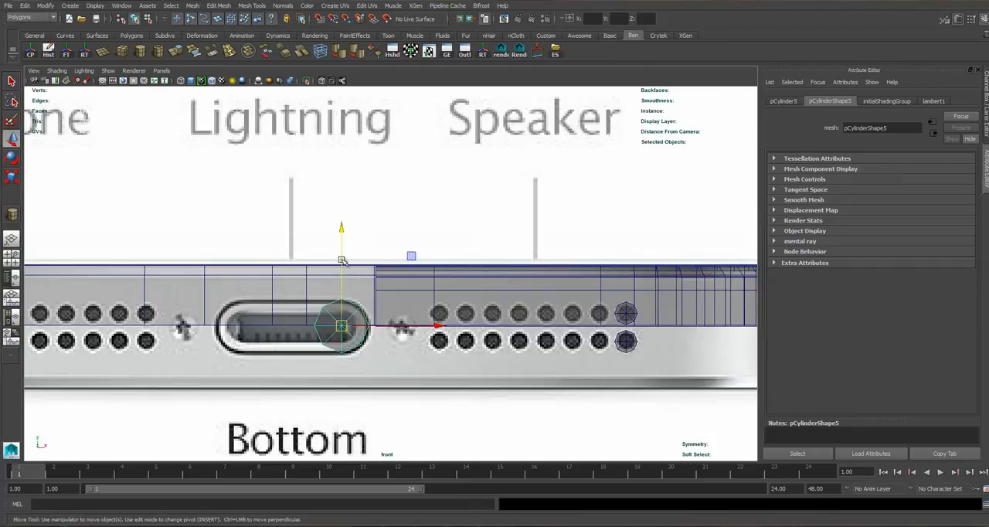
left_click_drag(340, 231, 344, 233)
scroll(398, 328, "up", 3)
left_click_drag(418, 351, 422, 353)
left_click_drag(420, 353, 421, 354)
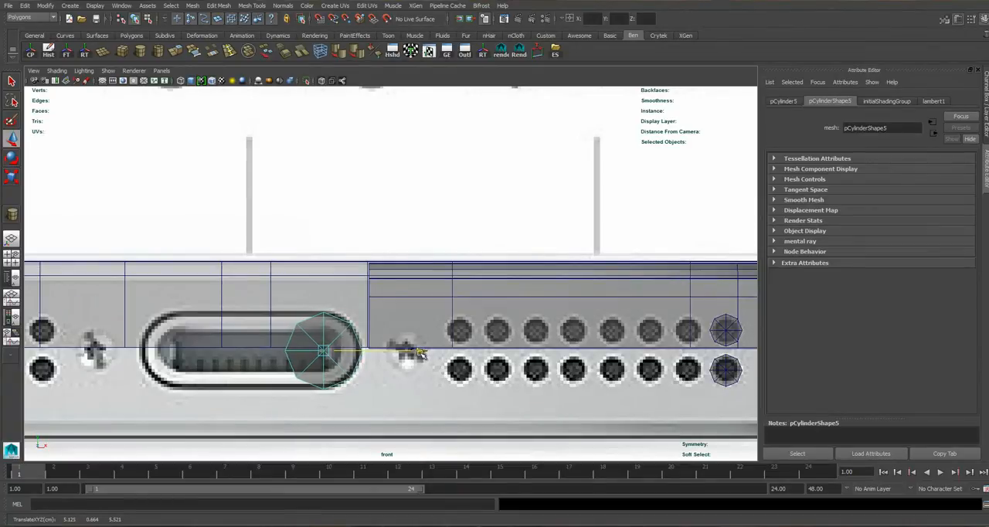
key("r")
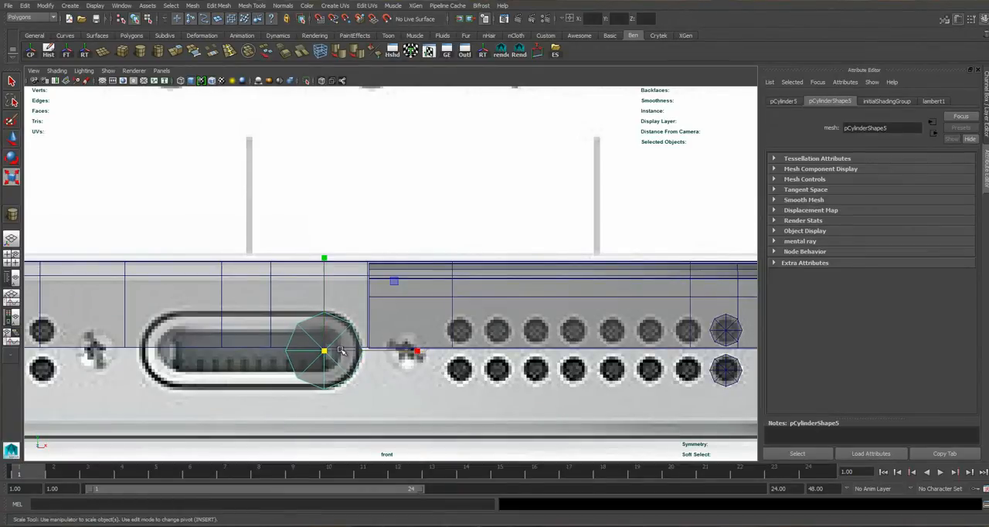
left_click_drag(326, 353, 325, 353)
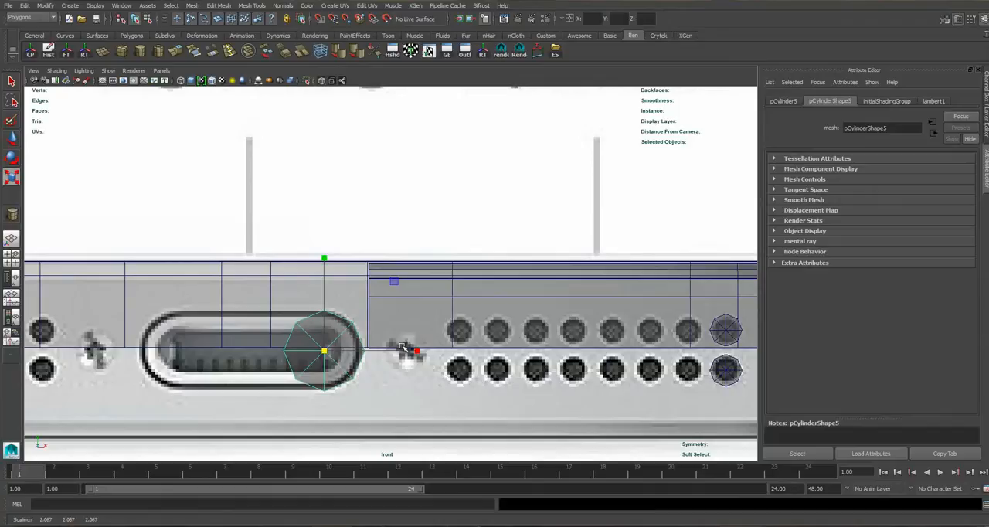
Duplicate the Lightning port cylinder and move the copy along X over the headphone jack, to about Translate X 3.393.
scroll(379, 317, "down", 10)
middle_click_drag(371, 310, 501, 317, "alt")
scroll(500, 309, "up", 2)
key("w")
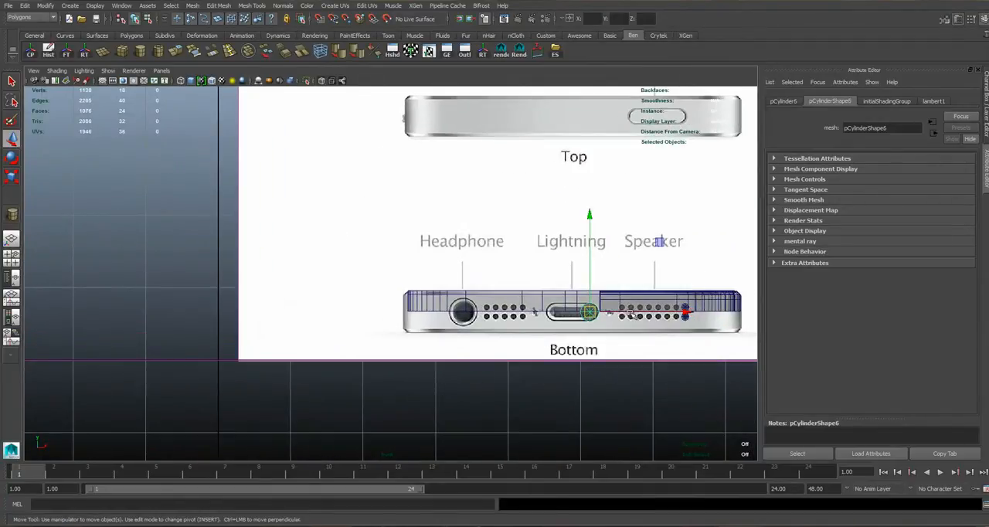
key("ctrl+d")
middle_click_drag(630, 315, 502, 321)
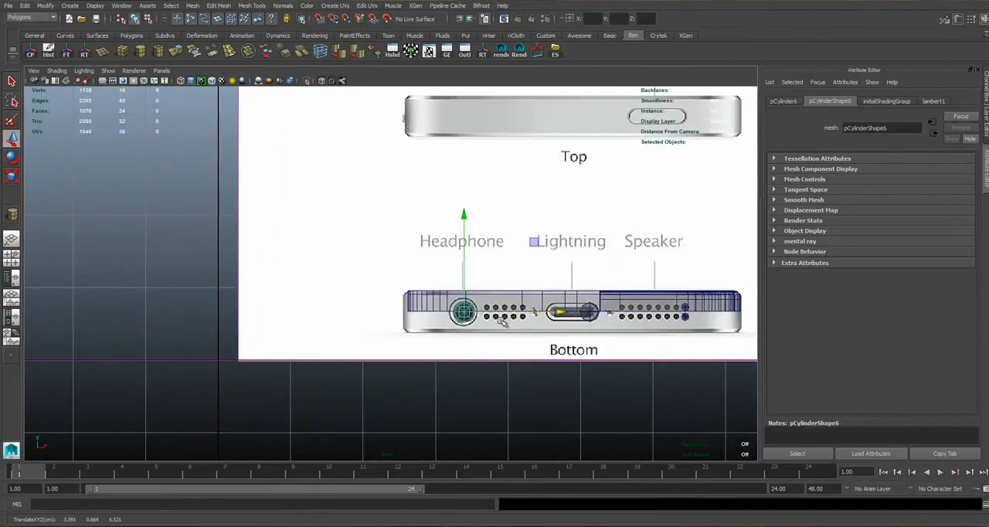
Scale the headphone cylinder uniformly to about 3.037 to match the jack's outline.
scroll(581, 341, "up", 2)
key("t")
scroll(634, 338, "up", 4)
key("r")
left_click_drag(553, 359, 582, 354)
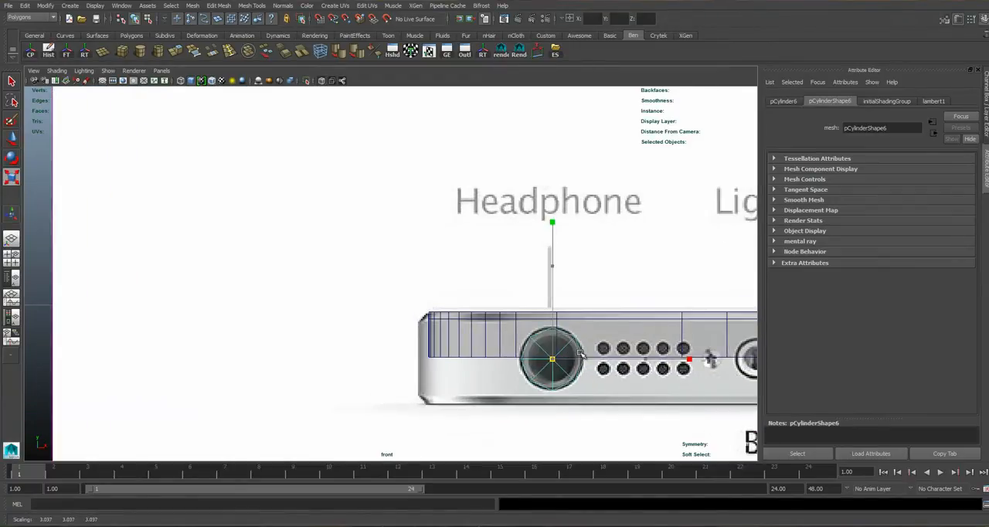
key("w")
Select all four hole cylinders and assign them to a new display layer, viewed in perspective.
middle_click_drag(711, 353, 418, 336, "alt")
left_click(386, 348)
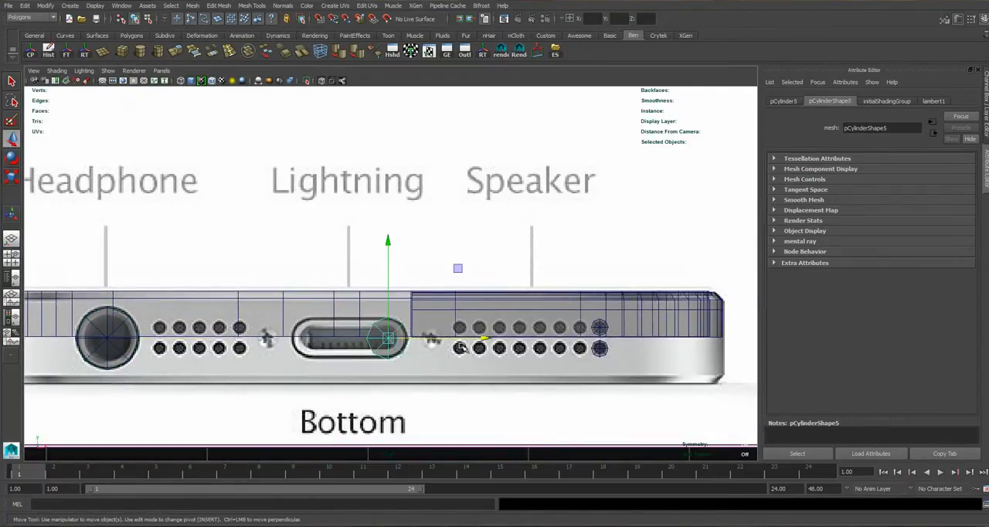
left_click(123, 354)
left_click(605, 351)
left_click(599, 327)
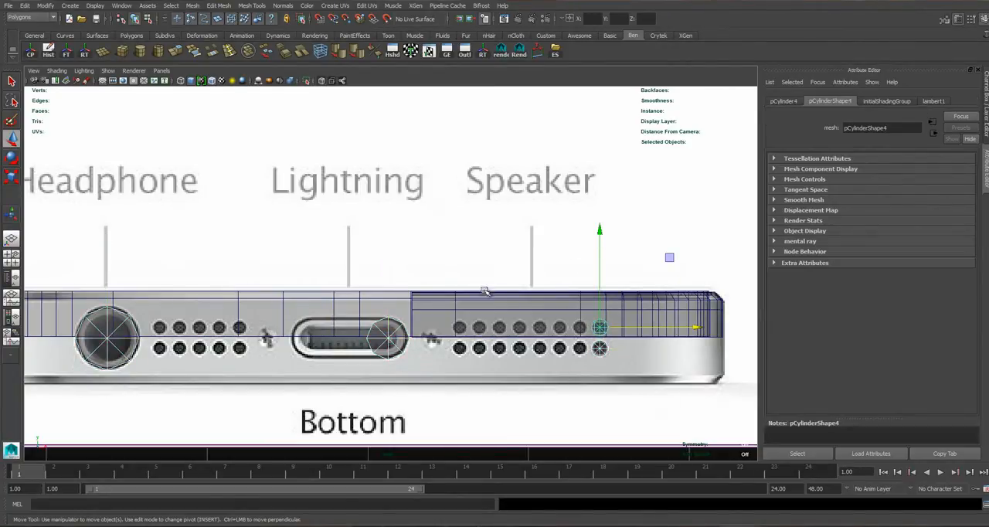
key("space")
key("space")
left_click_drag(462, 247, 358, 280, "alt")
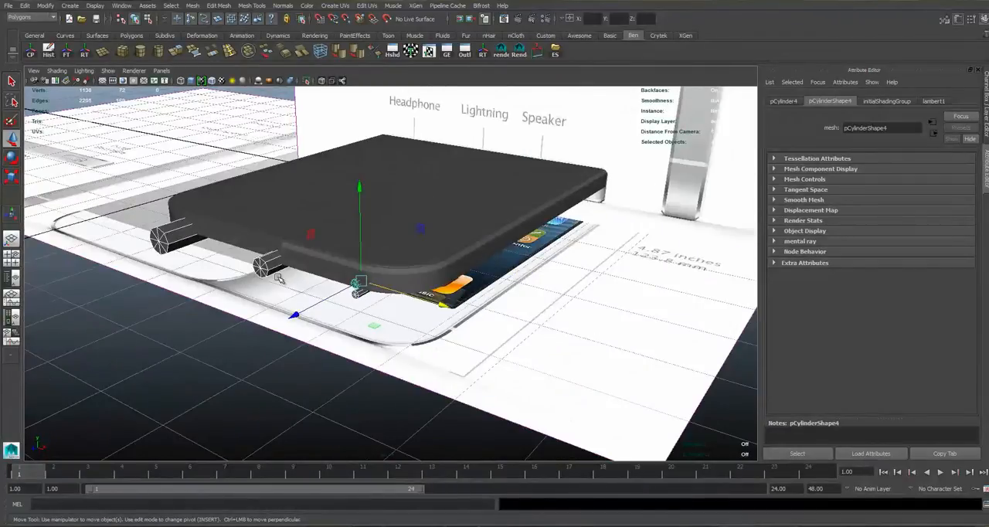
scroll(279, 279, "up", 3)
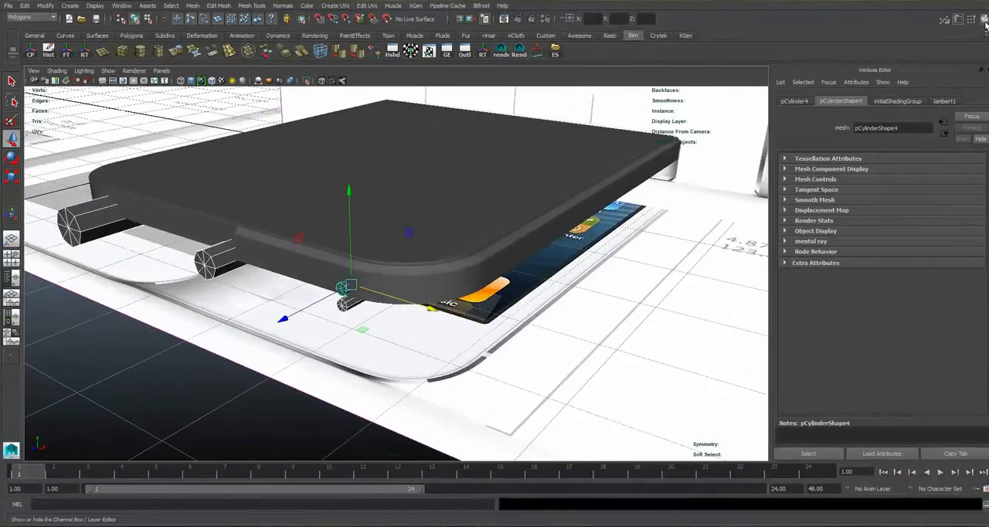
left_click(984, 23)
left_click(974, 224)
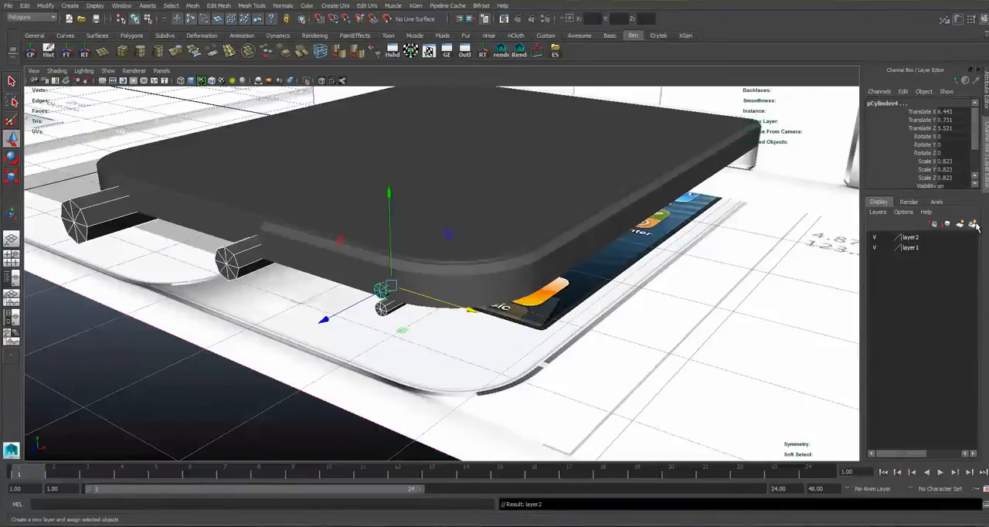
Set layer2 to Template display and layer1 to Reference display.
left_click(889, 239)
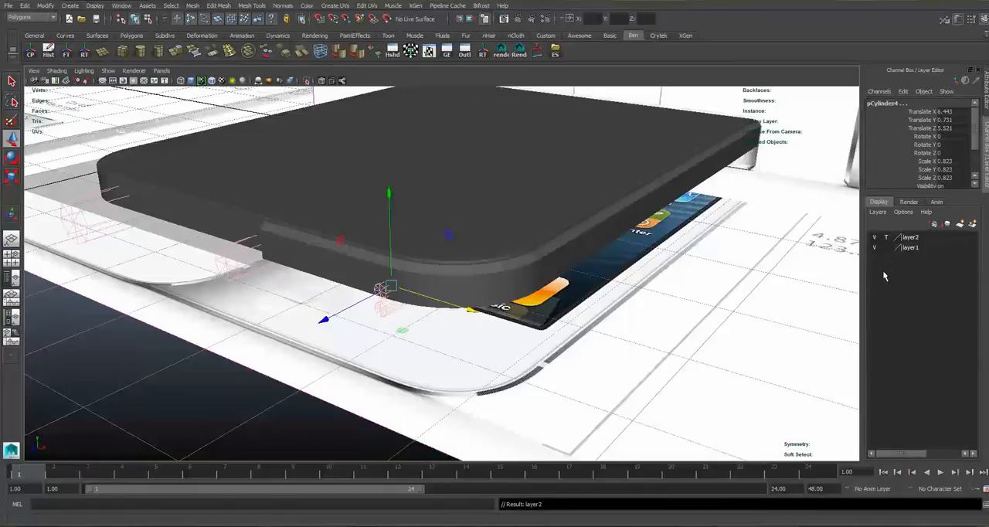
left_click(896, 249)
left_click(886, 249)
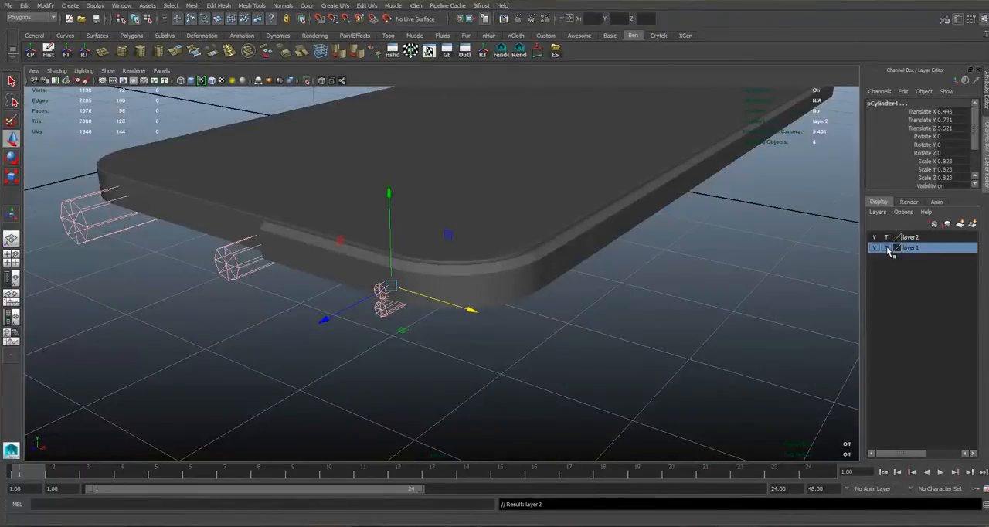
left_click(887, 248)
Rename layer1 to reference and layer2 to cylinders.
double_click(918, 249)
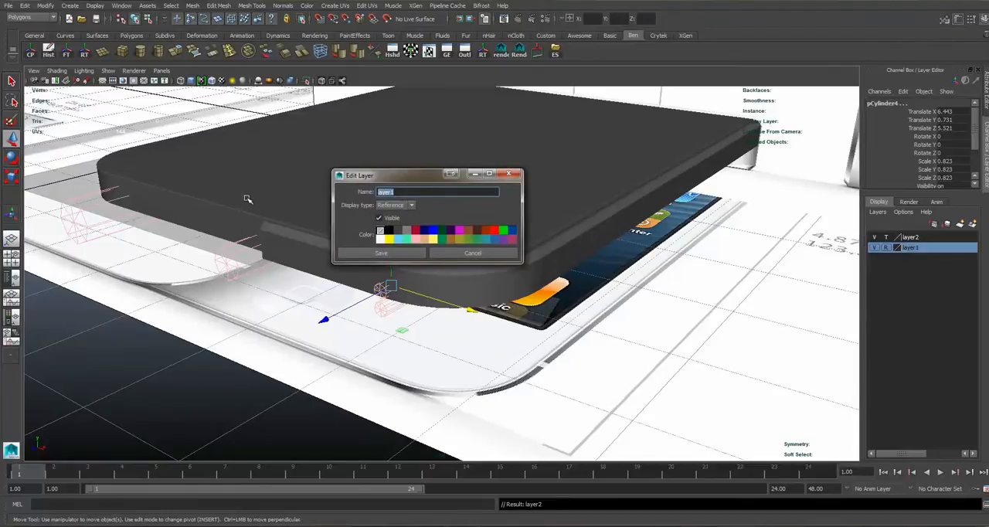
key("Return")
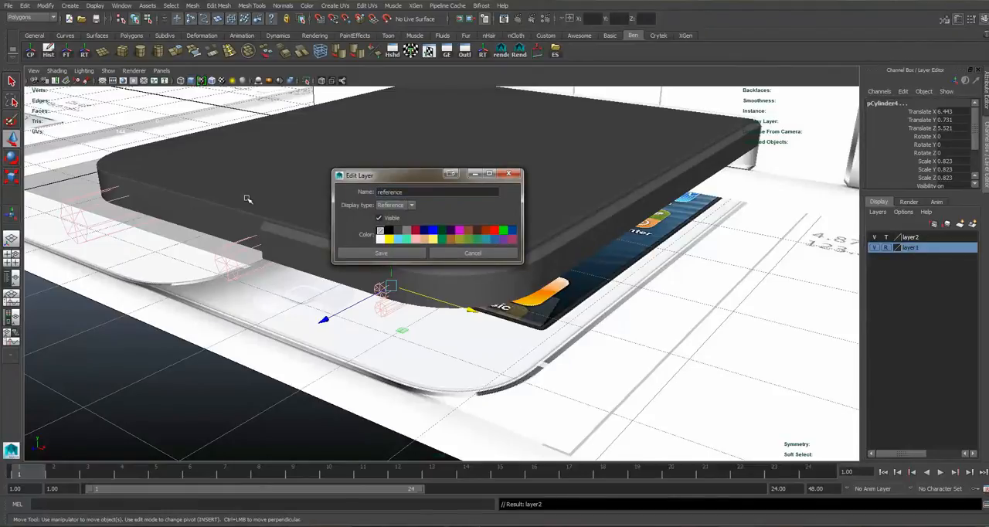
double_click(906, 236)
left_click_drag(411, 194, 177, 175)
type("cylinders")
left_click(378, 254)
Turn off X-ray shading in the front view, framing the corner side mesh around the speaker holes.
left_click_drag(387, 281, 332, 201, "alt")
key("space")
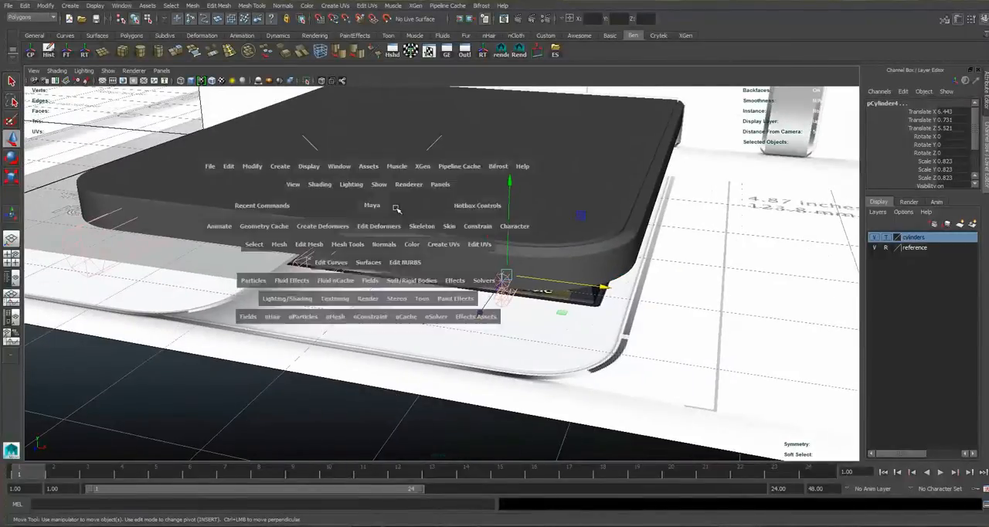
key("space")
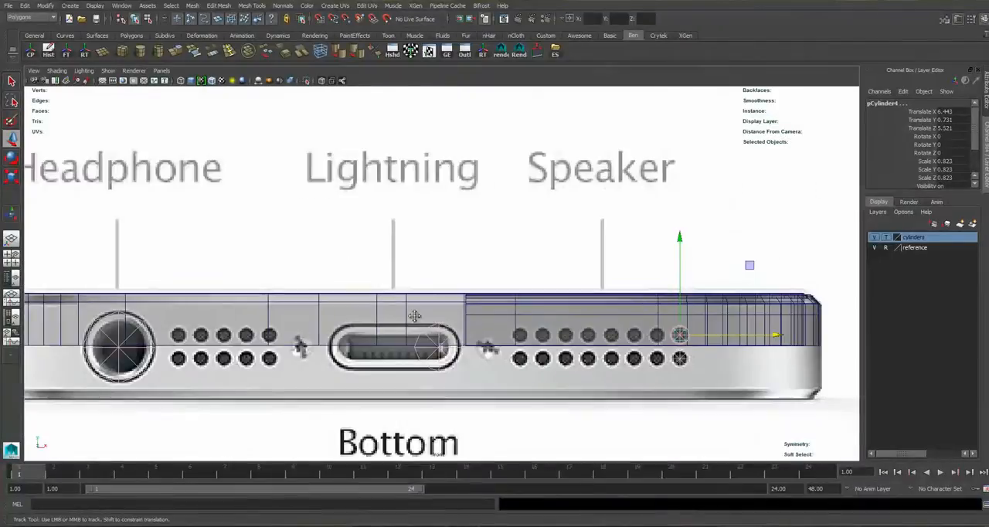
scroll(466, 282, "up", 3)
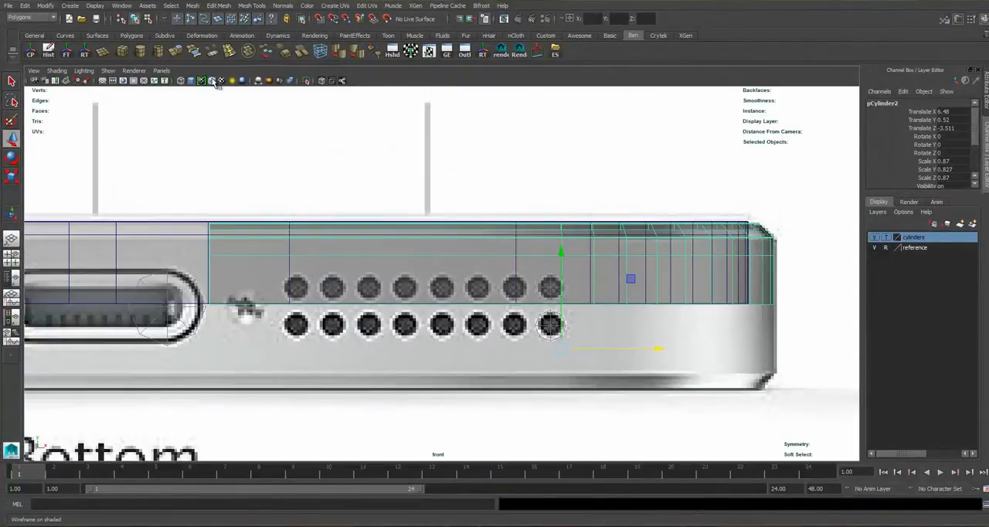
left_click(324, 82)
right_click(456, 270)
middle_click_drag(488, 256, 474, 257, "alt")
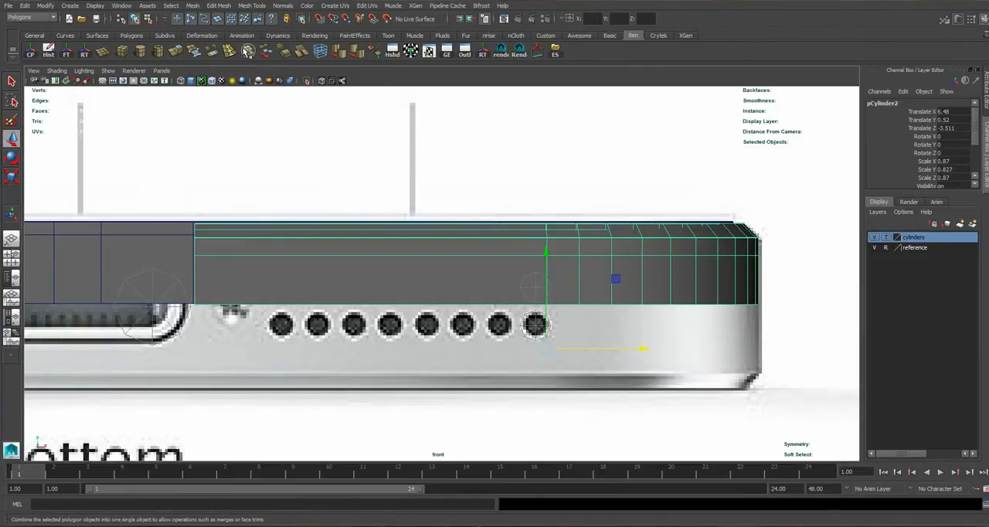
Insert three horizontal edge loops in the corner side mesh: above the upper speaker hole, just above the lower border, and through the hole's centre.
left_click(229, 53)
scroll(616, 290, "up", 3)
scroll(484, 289, "down", 2)
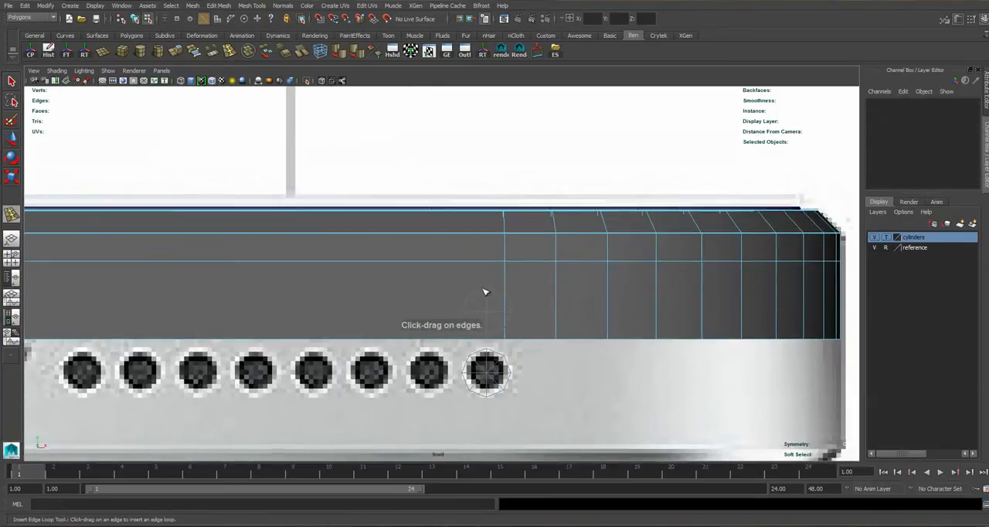
left_click_drag(503, 289, 509, 291)
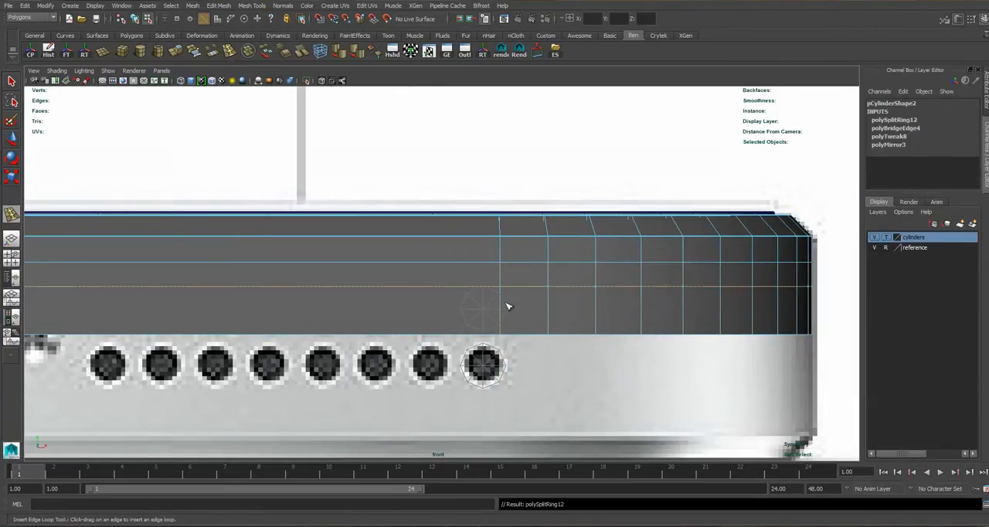
scroll(518, 325, "up", 2)
left_click_drag(524, 350, 525, 355)
scroll(500, 327, "up", 2)
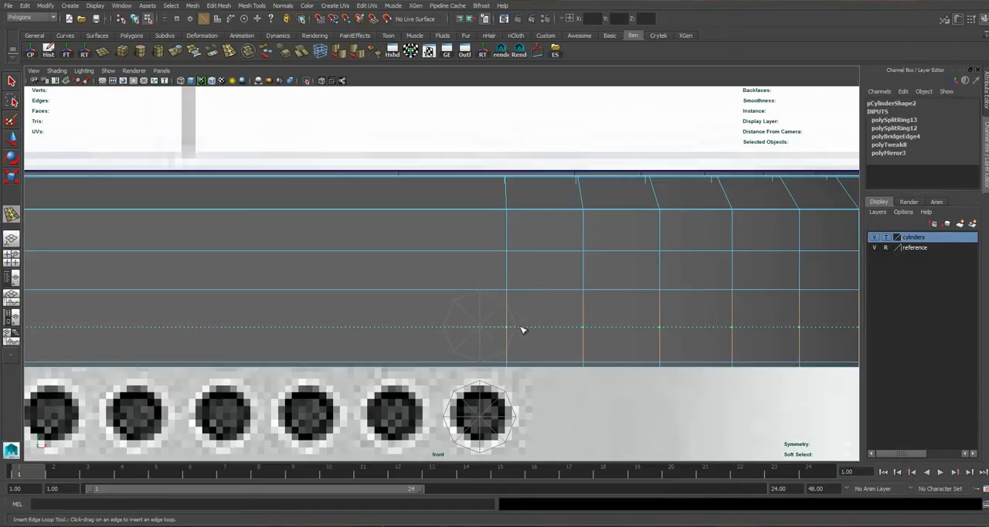
left_click_drag(520, 329, 521, 327)
middle_click_drag(521, 328, 484, 260, "alt")
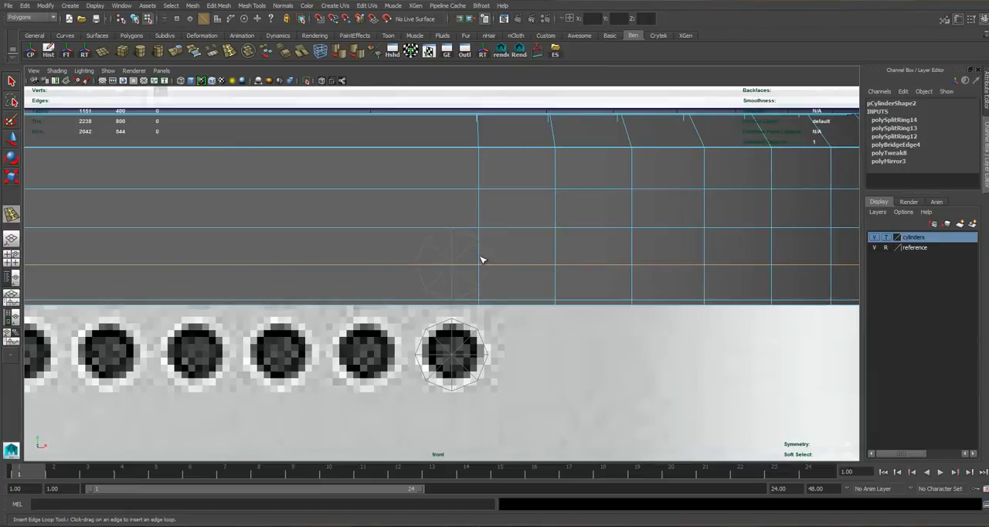
Select the full lower border edge loop of the corner side mesh and move it slightly down.
key("q")
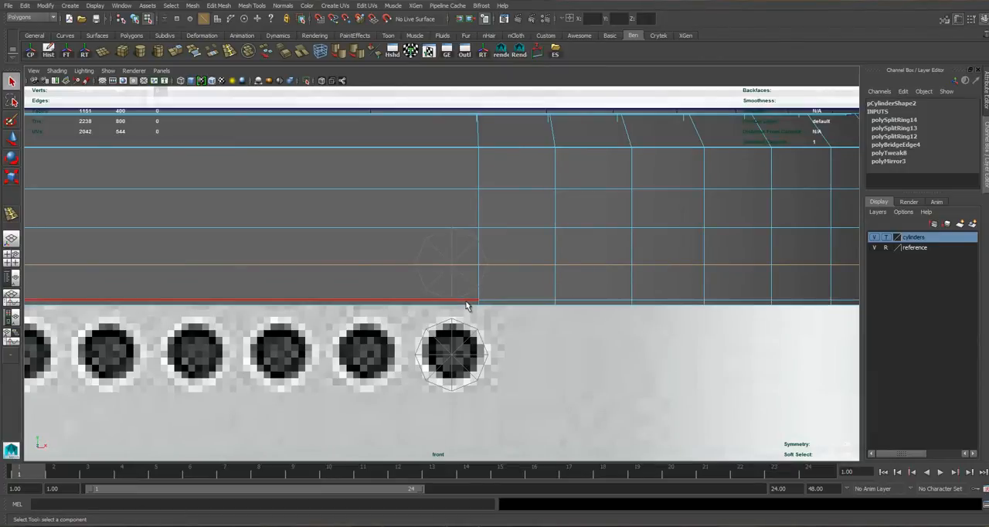
scroll(583, 276, "down", 15)
scroll(415, 332, "up", 5)
scroll(448, 309, "up", 6)
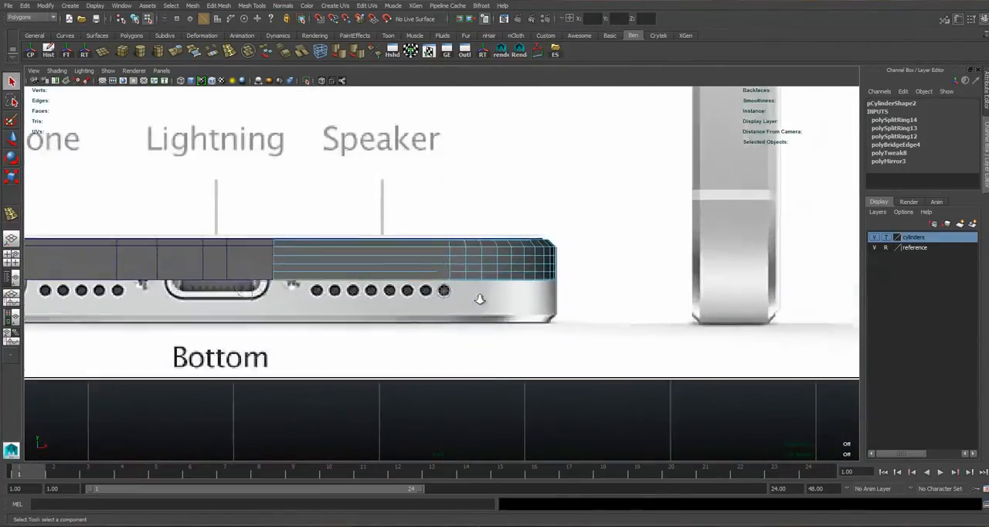
scroll(255, 297, "up", 4)
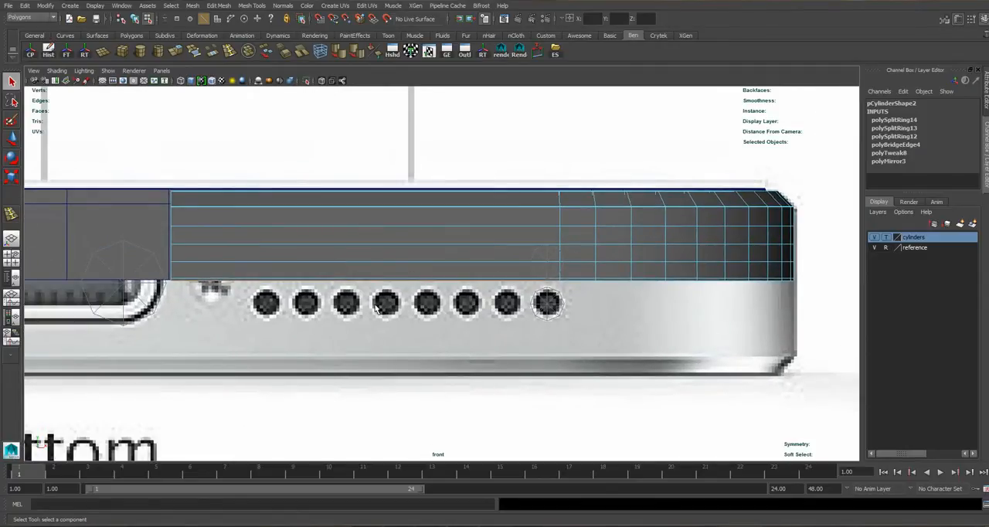
scroll(444, 278, "up", 2)
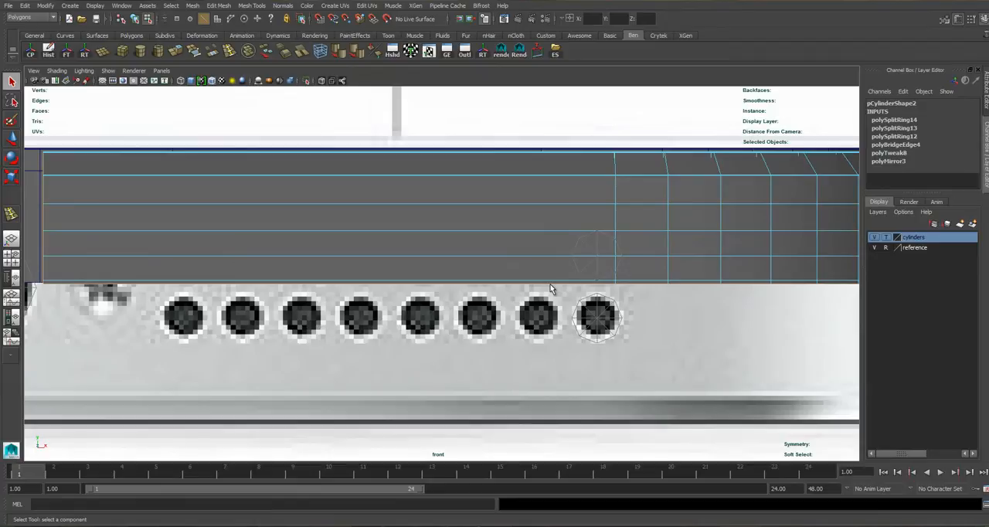
scroll(534, 287, "down", 8)
scroll(382, 298, "up", 6)
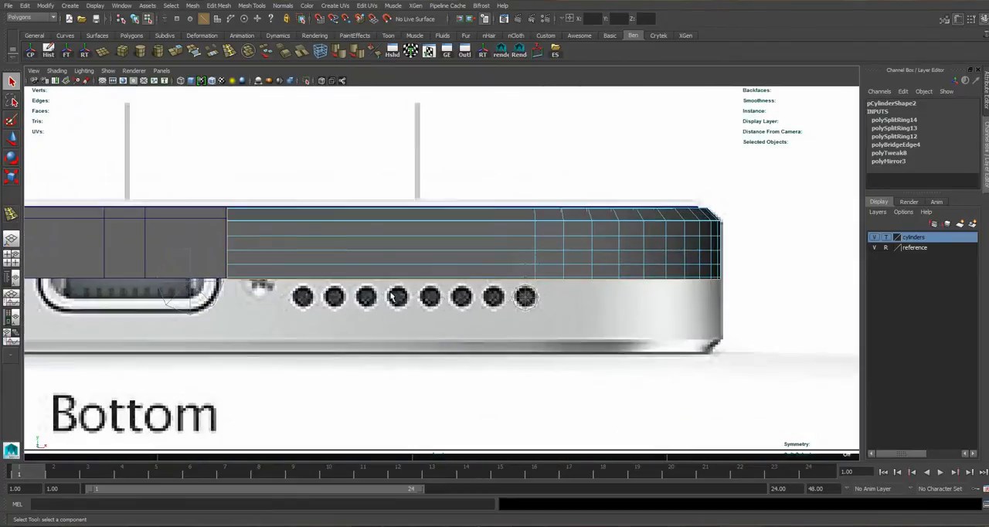
scroll(392, 298, "up", 2)
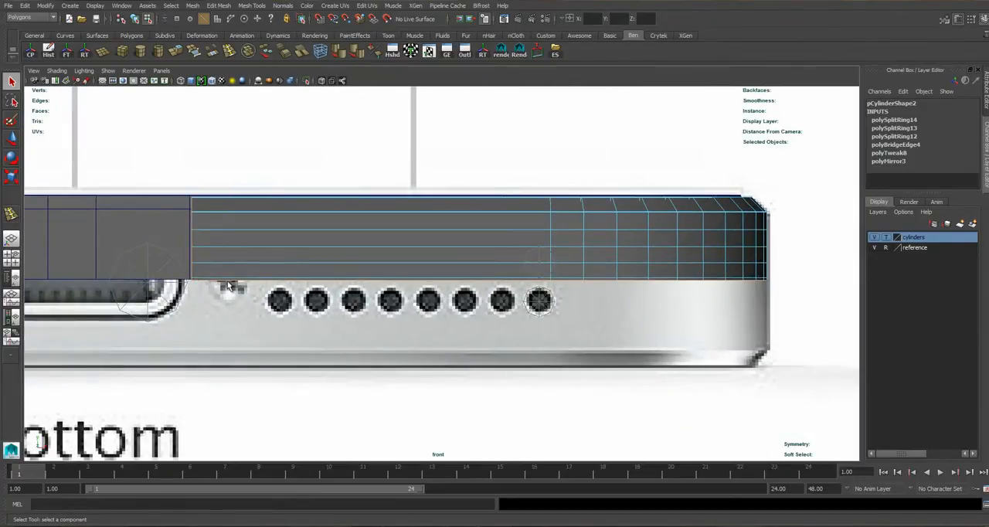
middle_click_drag(534, 281, 454, 282, "alt")
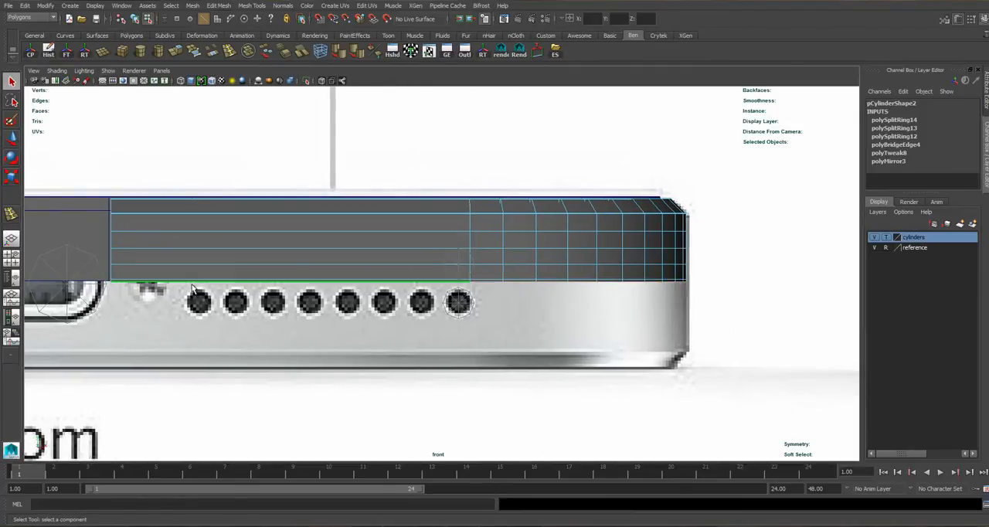
right_click_drag(200, 280, 163, 288)
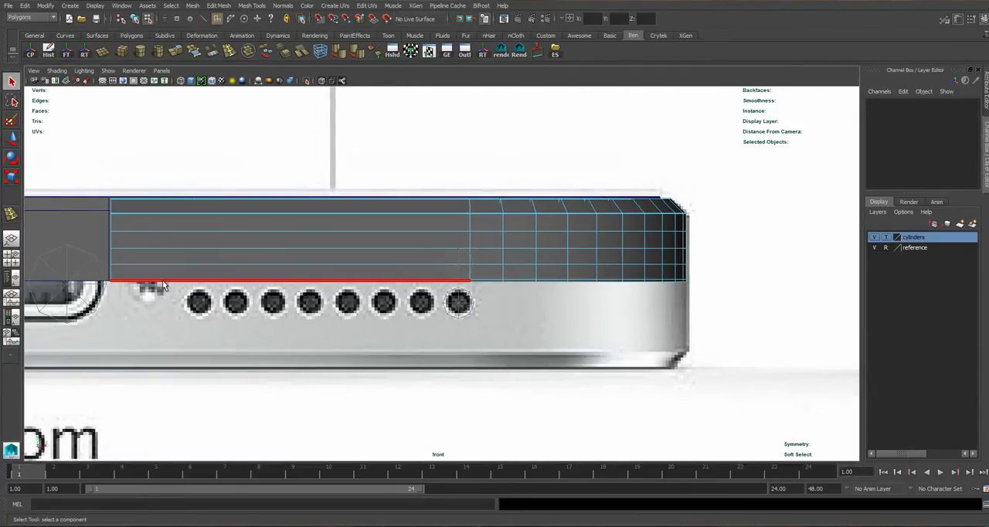
left_click(448, 282)
left_click(485, 281, "shift")
key("4")
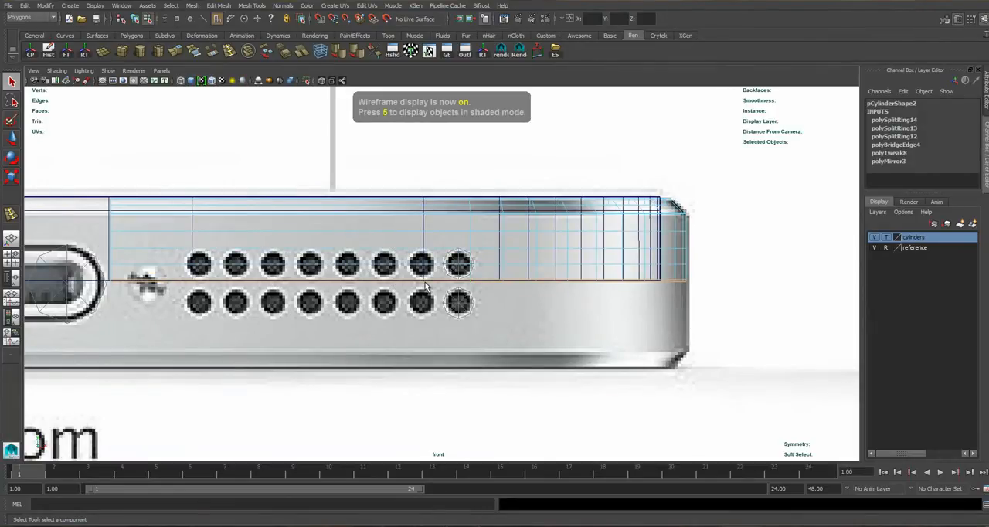
key("6")
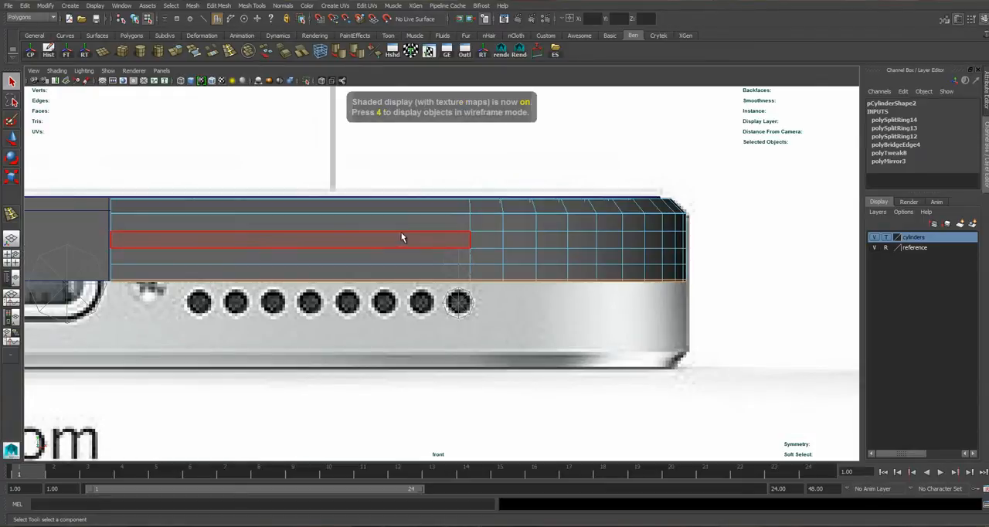
key("w")
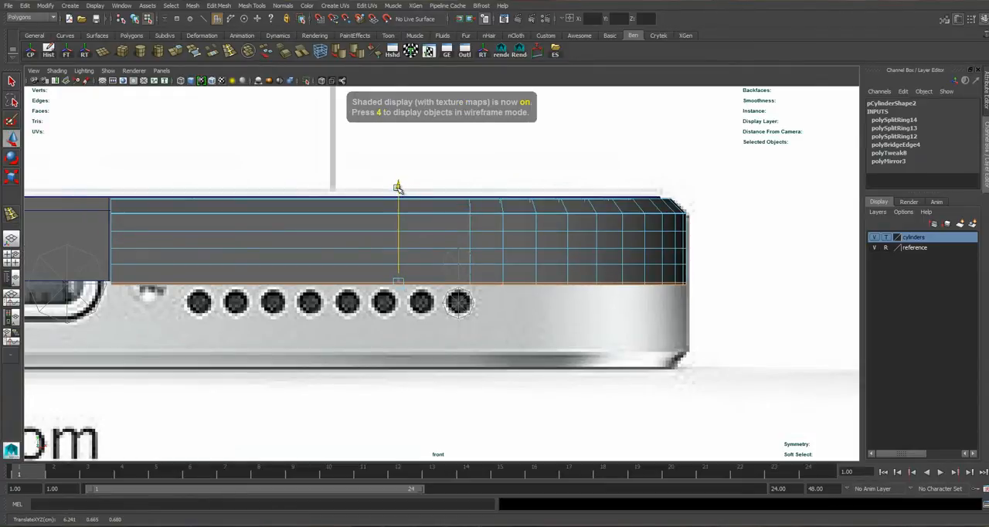
Examine the corner side mesh and its lower border from several angles in the perspective view.
key("space")
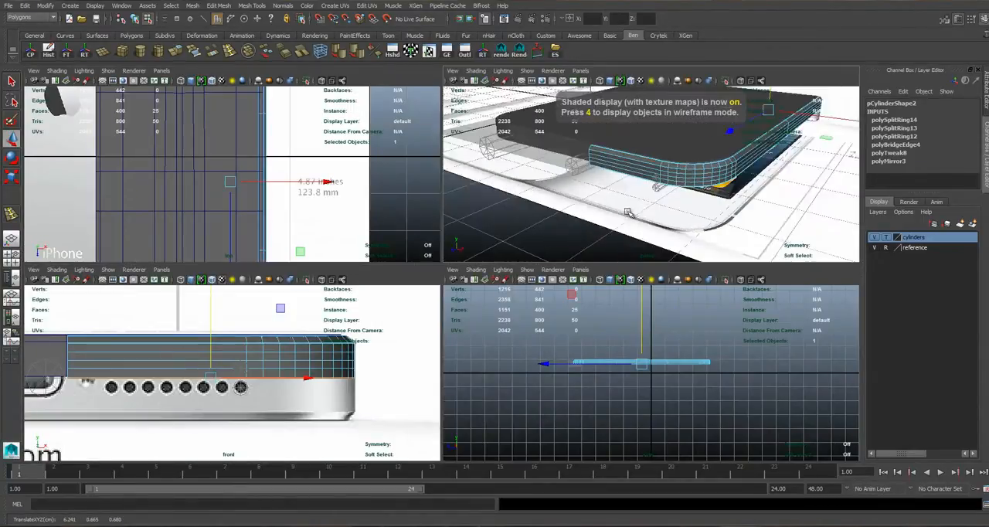
key("space")
key("space")
key("space")
left_click_drag(717, 190, 586, 224, "alt")
right_click_drag(586, 223, 454, 232, "alt")
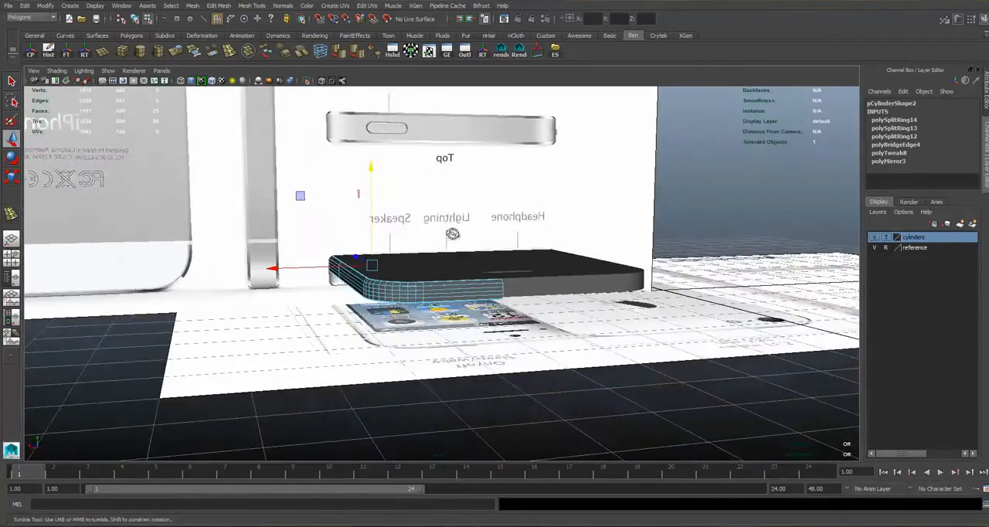
left_click_drag(453, 232, 437, 226, "alt")
left_click_drag(376, 170, 502, 220, "alt")
Fine-tune the height of the selected lower border edges against the reference in the front view.
key("space")
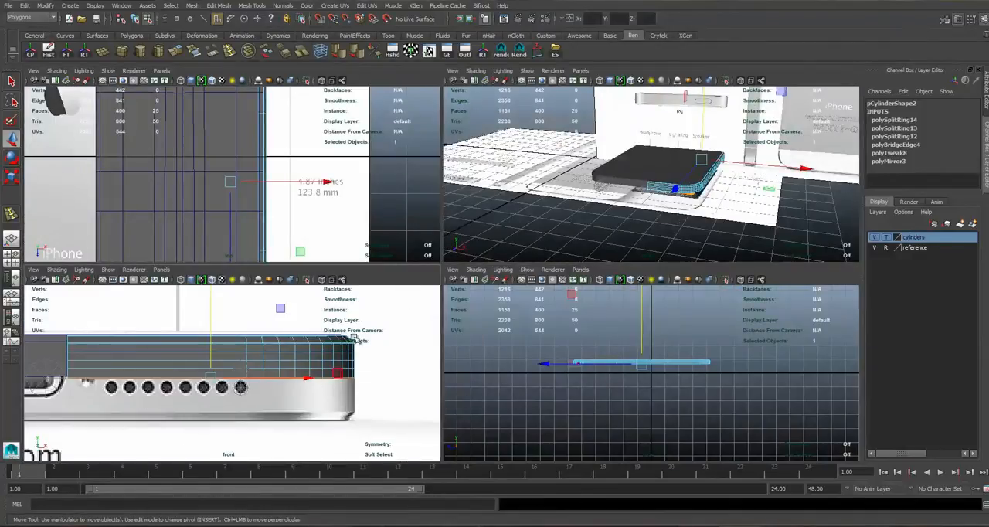
key("space")
scroll(380, 215, "up", 2)
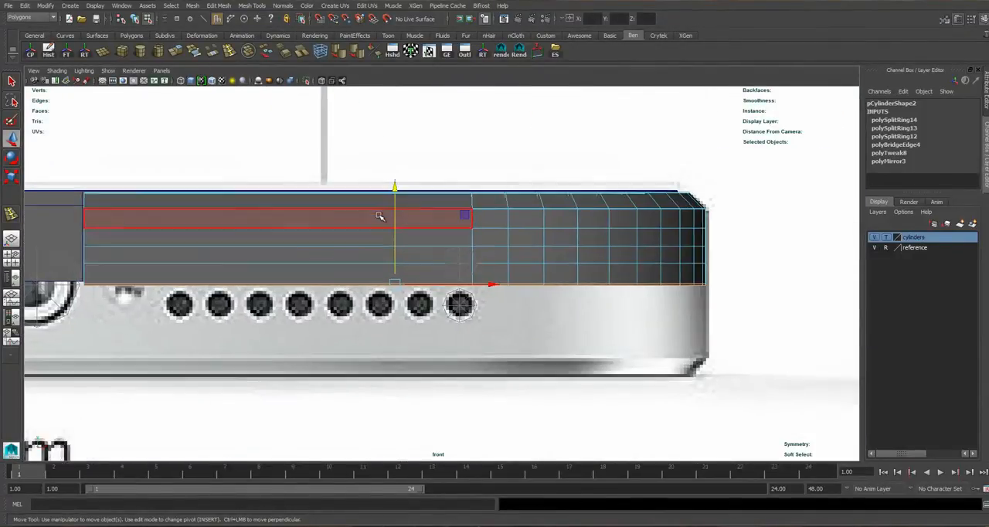
left_click_drag(392, 189, 392, 188)
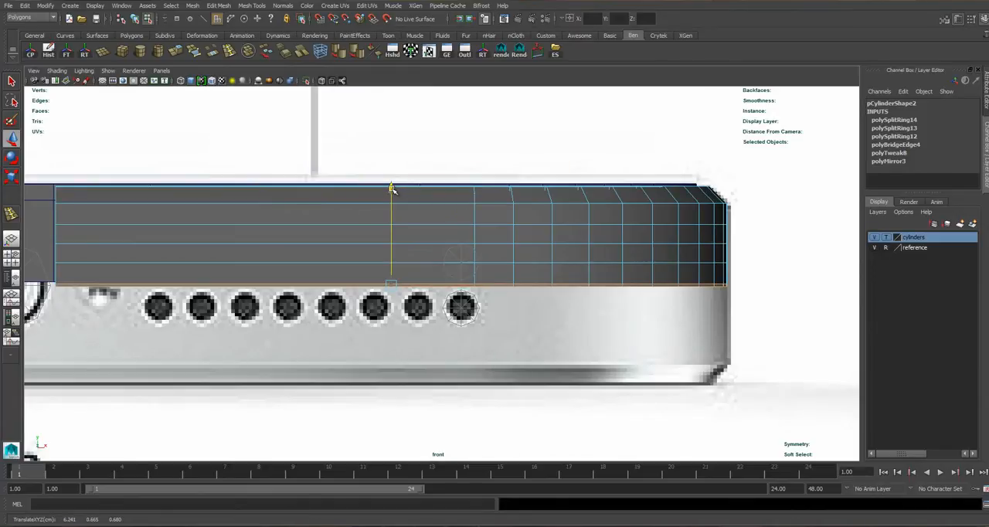
scroll(542, 294, "up", 1)
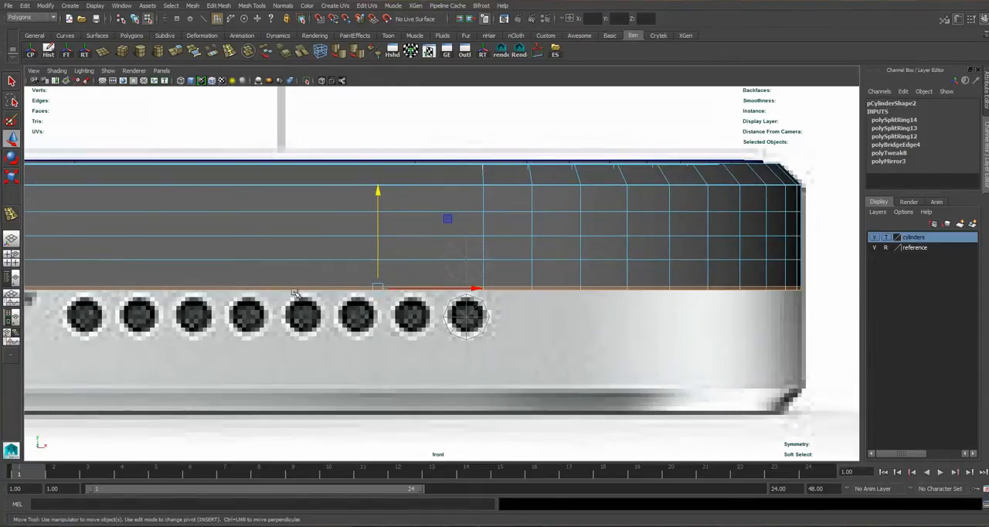
Select the edge loop just above the lower border, nudge it slightly up, and return to object selection.
right_click_drag(544, 275, 544, 260)
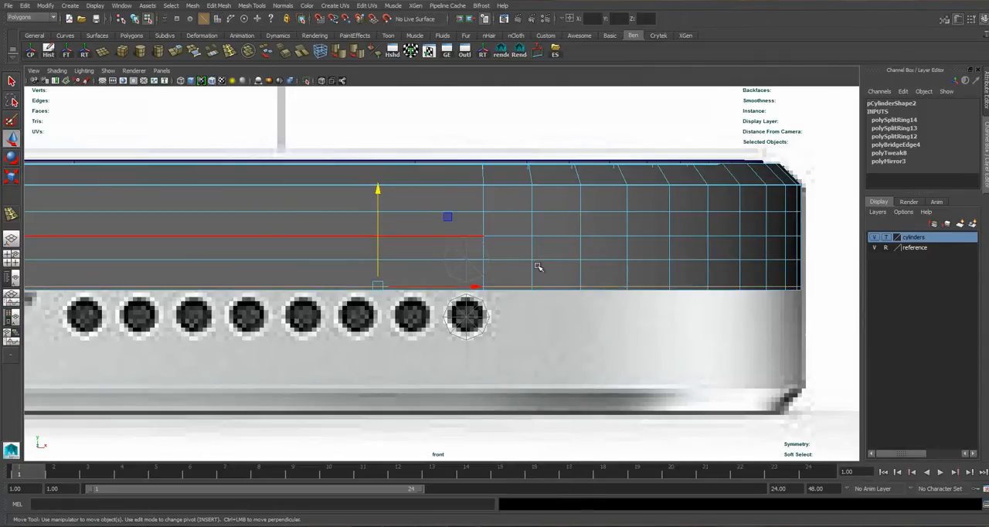
scroll(539, 267, "down", 4)
scroll(414, 297, "up", 3)
scroll(414, 296, "up", 4)
left_click_drag(374, 192, 374, 187)
right_click_drag(488, 254, 521, 248)
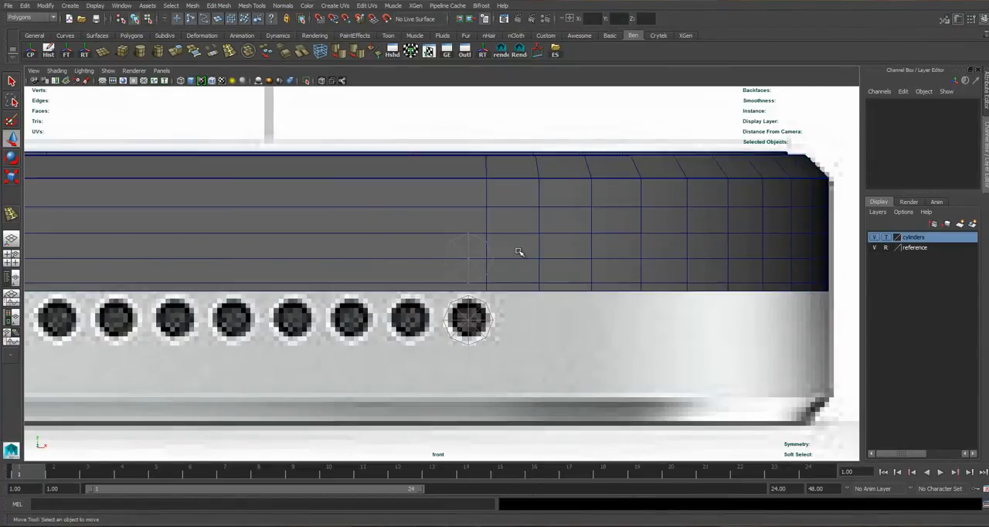
left_click(492, 197)
middle_click_drag(492, 197, 498, 217, "alt")
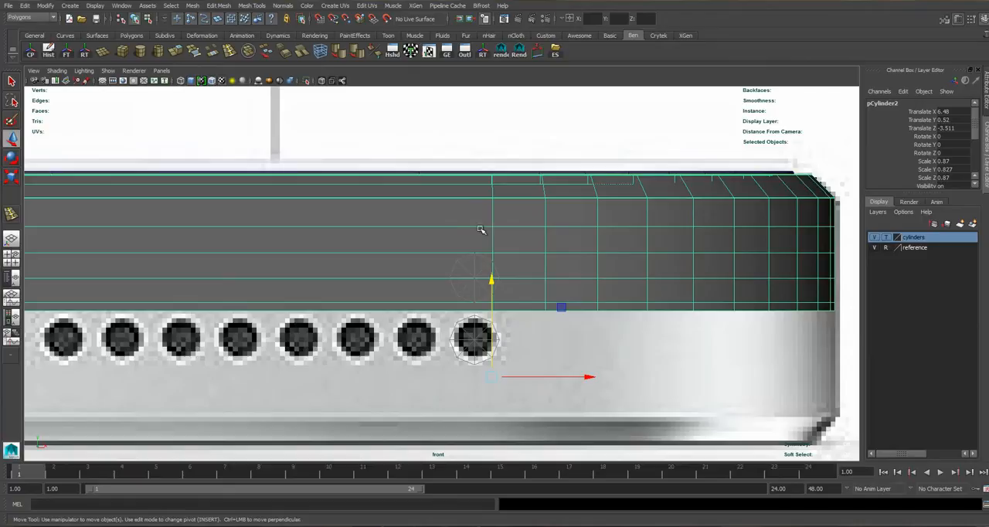
scroll(507, 230, "up", 1)
right_click_drag(516, 220, 515, 187)
scroll(530, 271, "up", 1)
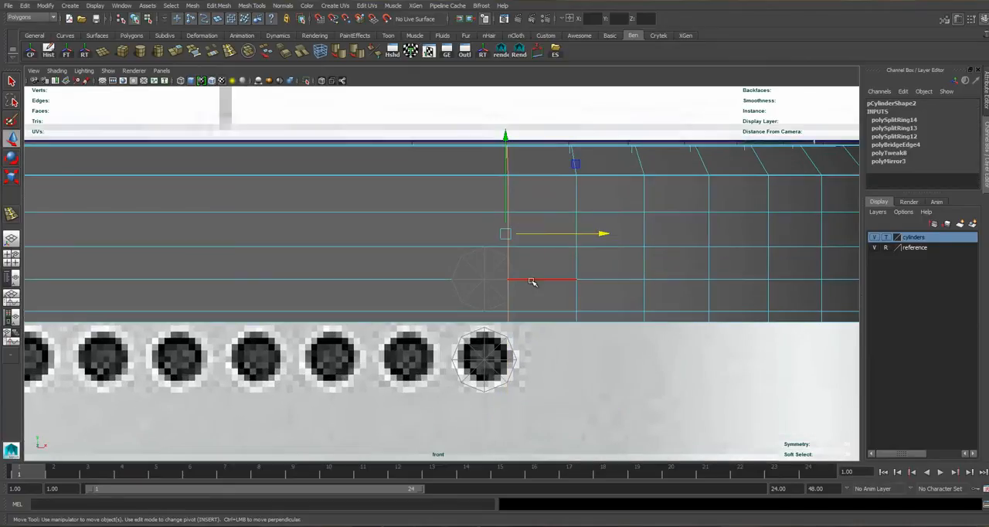
right_click_drag(565, 260, 564, 239, "shift")
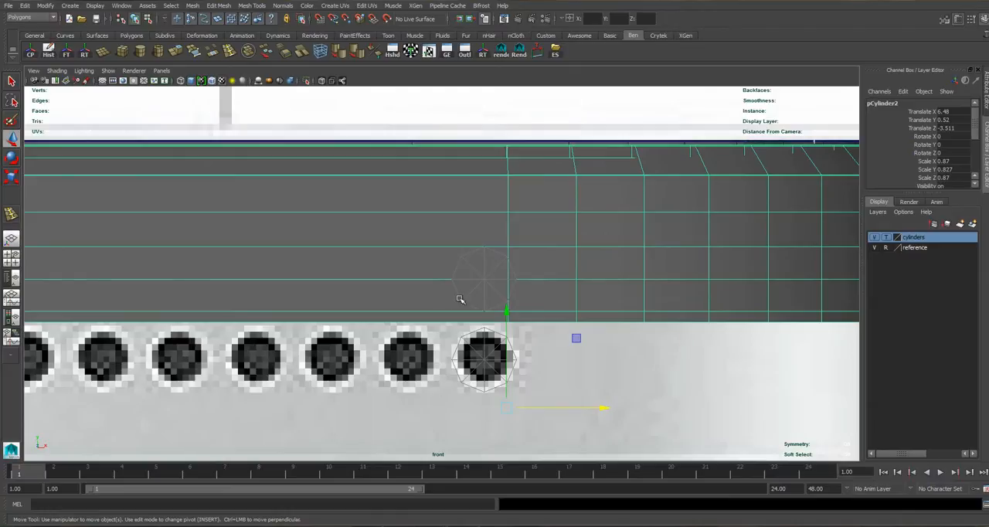
Examine how the outer speaker-hole cylinders line up with the new edge loops at the phone's corner in perspective.
key("space")
key("space")
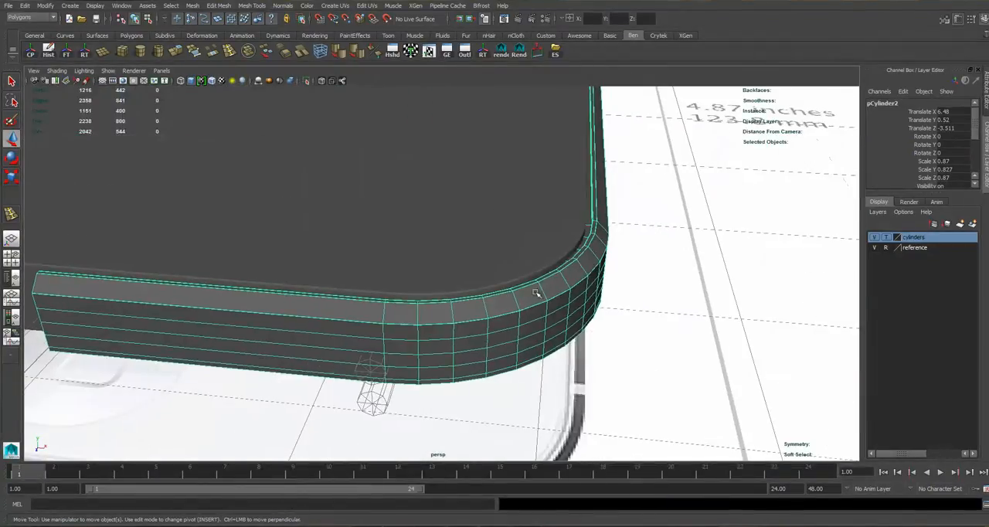
scroll(457, 334, "down", 2)
scroll(414, 338, "up", 4)
left_click_drag(413, 338, 440, 349, "alt")
middle_click_drag(440, 349, 459, 320, "alt")
left_click_drag(469, 296, 526, 298, "alt")
middle_click_drag(525, 298, 520, 143, "alt")
left_click_drag(521, 144, 507, 196, "alt")
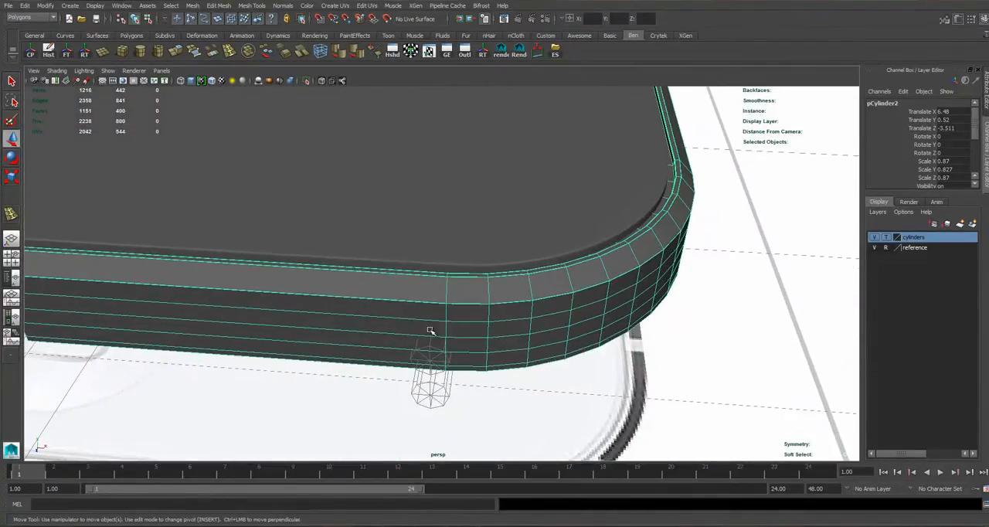
left_click_drag(462, 322, 475, 288, "alt")
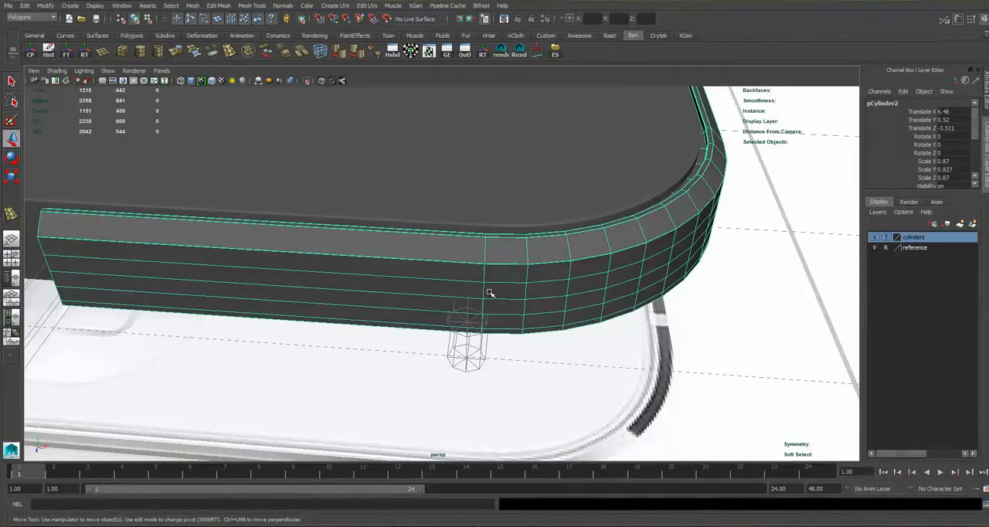
Move the two speaker-hole guide cylinders slightly inward in the front view, to a Translate X of 6.414.
key("space")
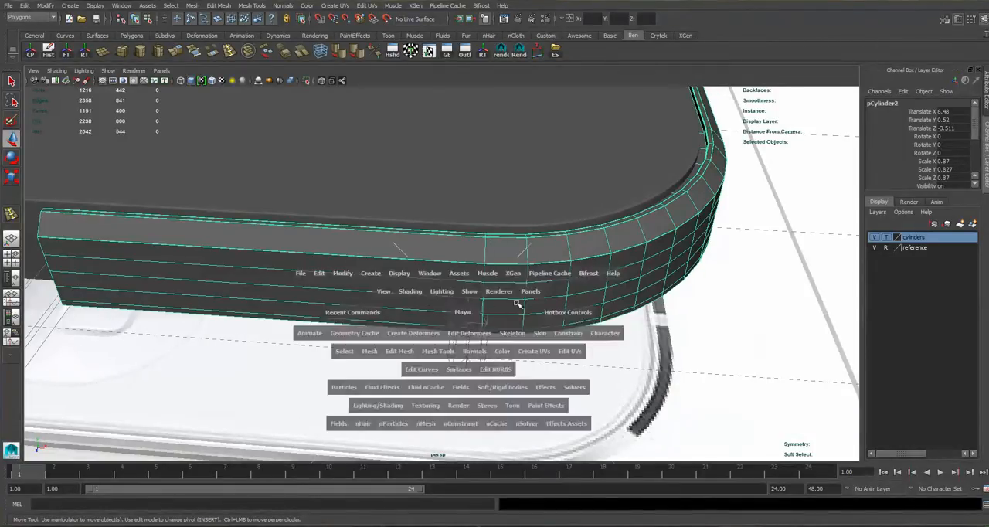
key("space")
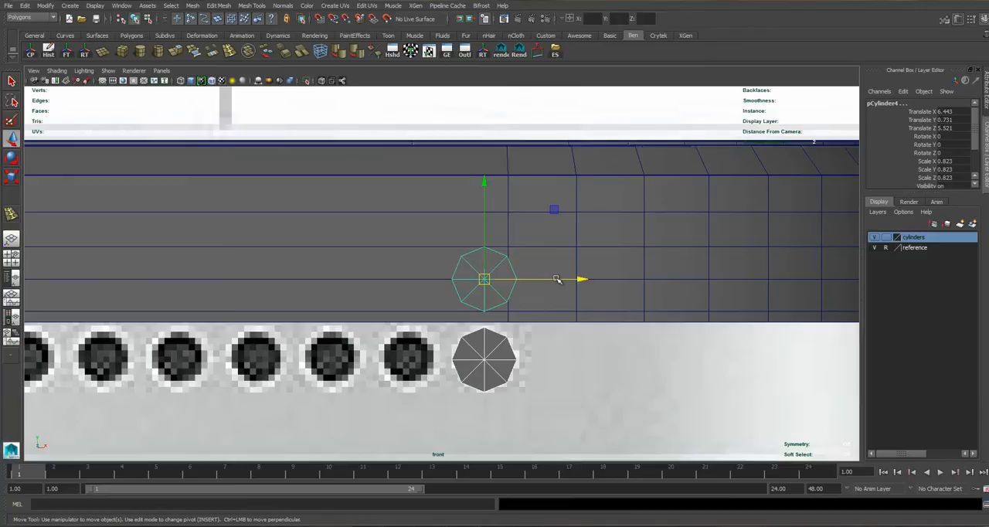
left_click_drag(562, 278, 551, 279)
middle_click_drag(363, 269, 473, 260, "alt")
middle_click_drag(362, 267, 461, 256, "alt")
middle_click_drag(259, 262, 428, 256, "alt")
middle_click_drag(296, 248, 476, 251, "alt")
middle_click_drag(699, 250, 222, 262, "alt")
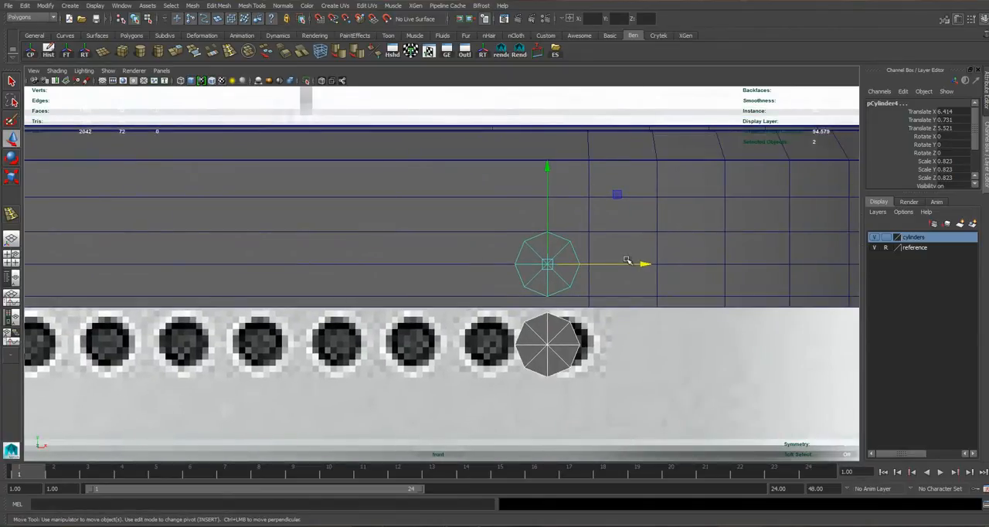
key("ctrl+d")
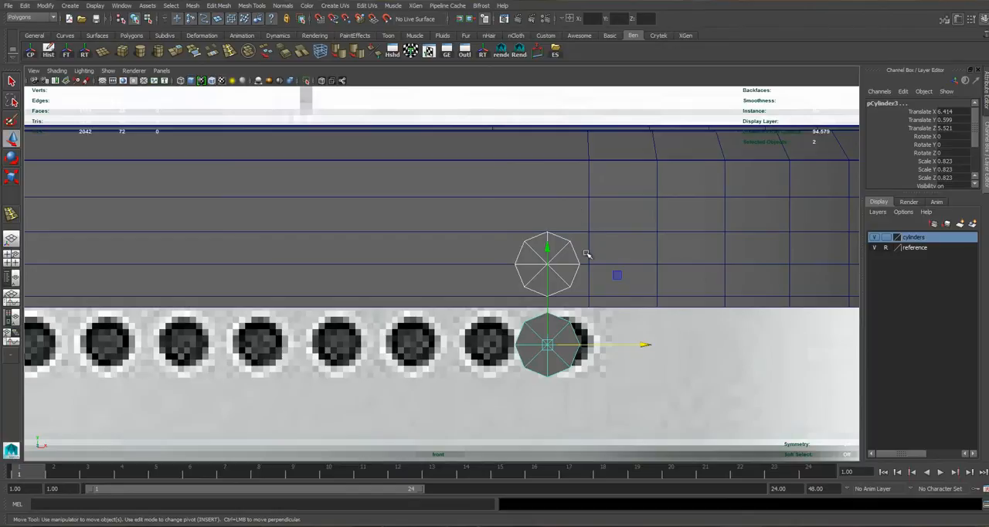
left_click(619, 231)
Select the long face strips of the bottom side mesh behind the guide cylinders in perspective, and return to object selection.
right_click_drag(564, 210, 565, 233)
left_click(559, 218)
key("space")
key("space")
left_click_drag(544, 303, 495, 292, "alt")
left_click(462, 296, "shift")
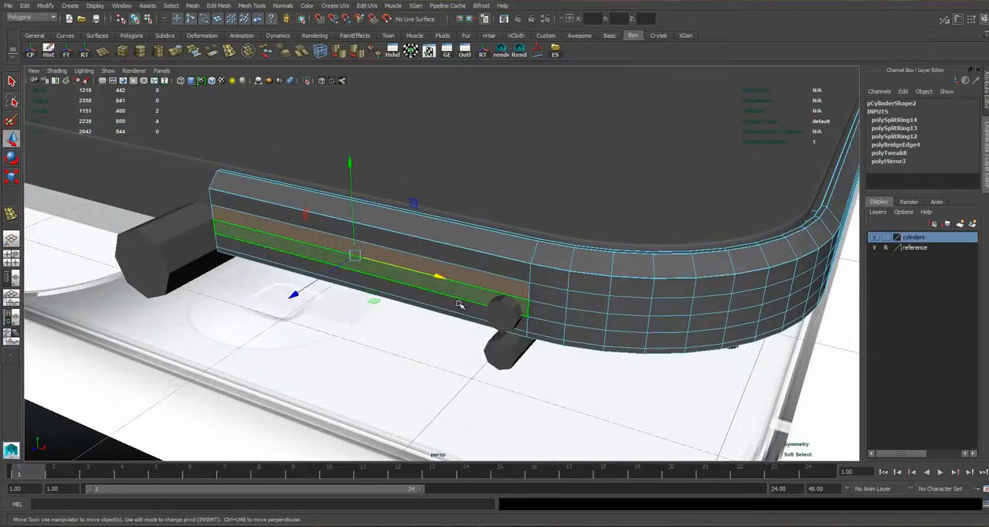
left_click(468, 307, "shift")
middle_click_drag(546, 272, 523, 267, "alt")
scroll(518, 268, "up", 3)
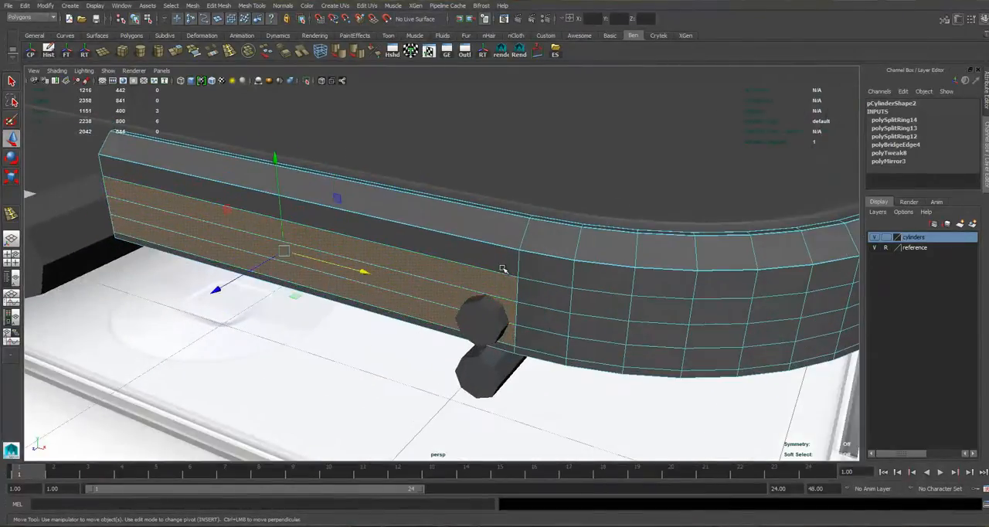
right_click_drag(503, 270, 545, 244)
Set the cylinders layer to reference display so the guides cannot be picked, and reselect the bottom side mesh.
left_click(887, 238)
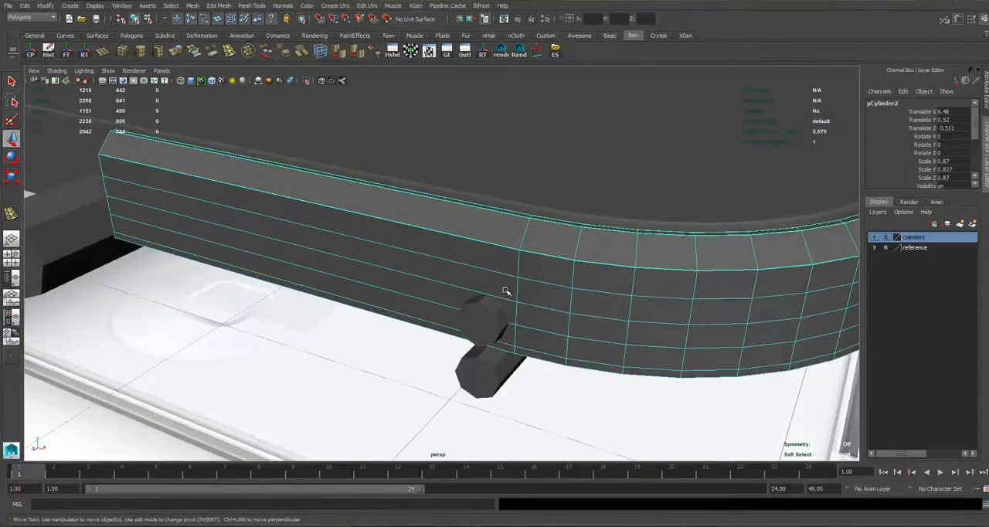
right_click_drag(498, 270, 563, 237)
left_click(519, 249)
right_click_drag(469, 234, 479, 224)
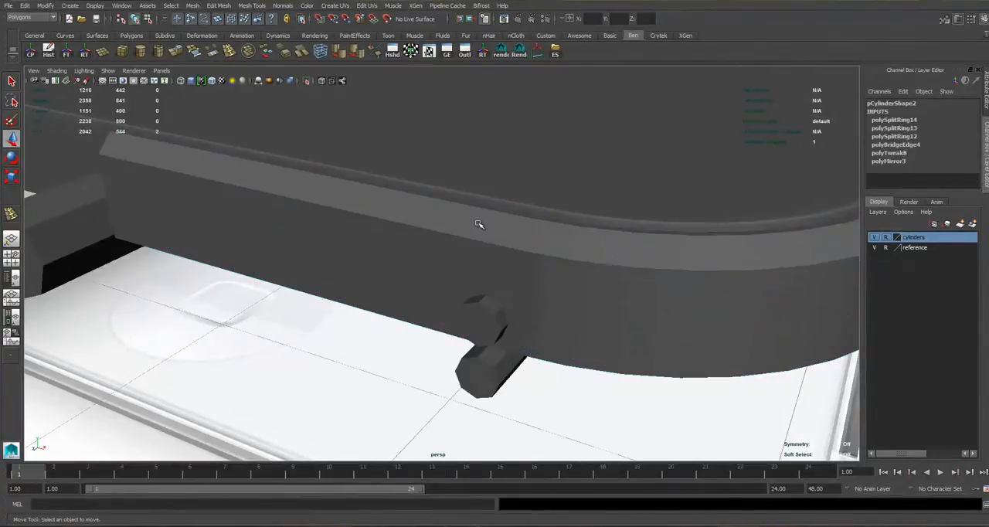
Insert a vertical edge loop in the side mesh just beyond the inner side of the guide cylinders, using the front view.
left_click(230, 51)
left_click_drag(555, 258, 567, 247, "alt")
key("space")
key("space")
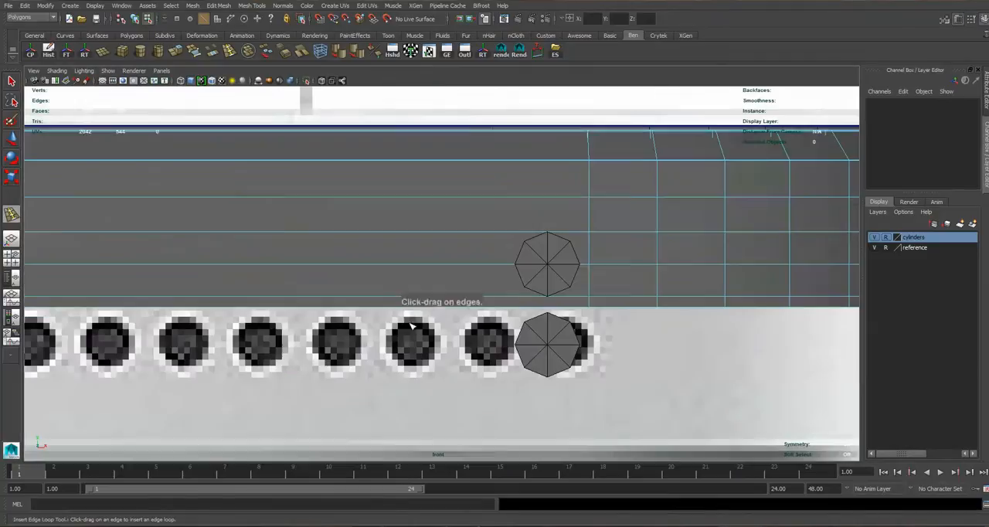
scroll(501, 261, "up", 1)
left_click_drag(504, 269, 513, 269)
right_click_drag(553, 176, 581, 171)
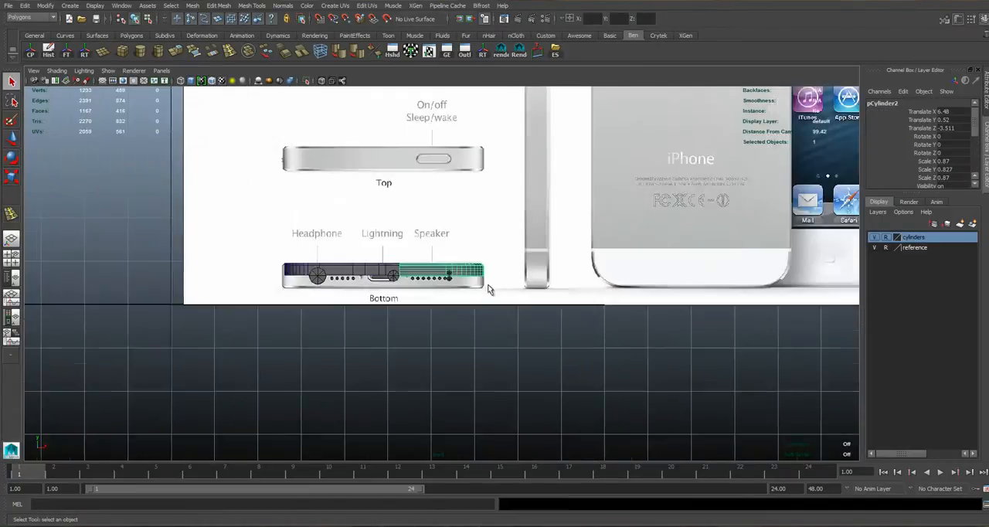
scroll(520, 254, "up", 10)
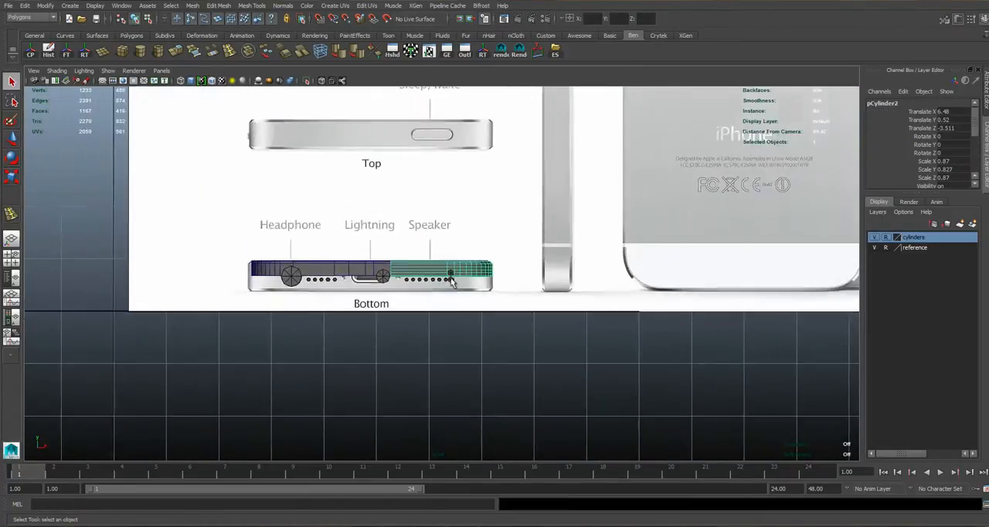
Duplicate the side mesh and move the copy along X, clear of the phone, to a Translate X of about 10.84.
scroll(520, 253, "up", 3)
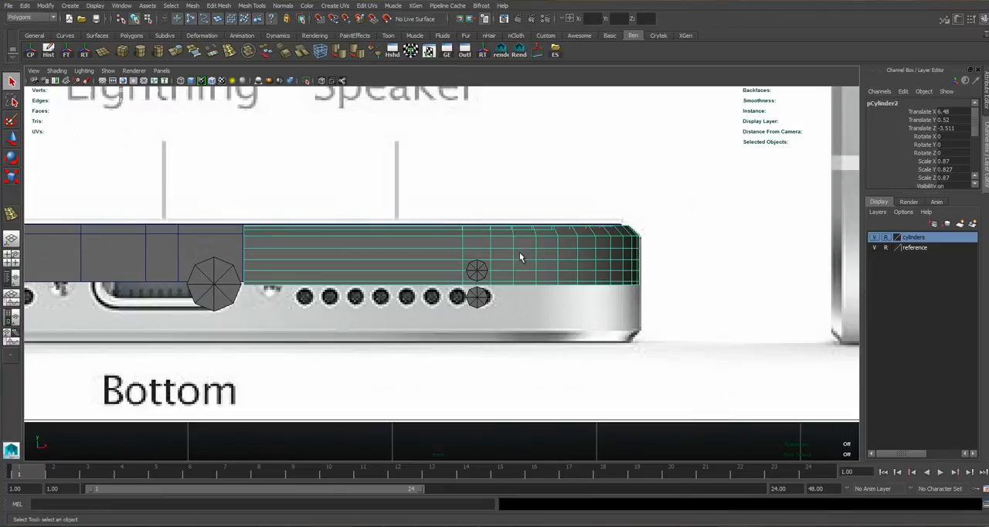
key("w")
scroll(518, 257, "down", 6)
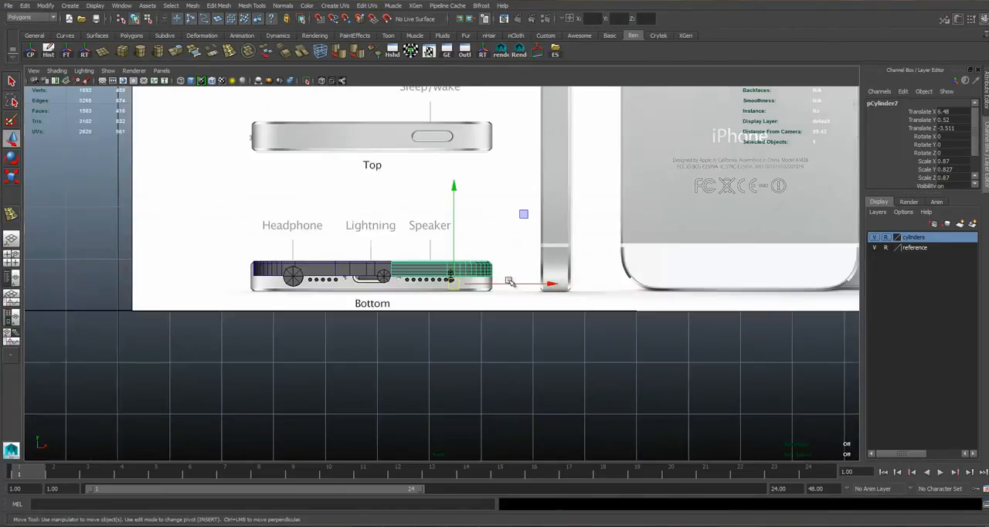
left_click_drag(505, 280, 727, 283)
Insert two vertical edge loops in the original side mesh, aligned with the inner and outer sides of the upper guide cylinder.
scroll(452, 293, "up", 2)
left_click(506, 255)
scroll(526, 252, "up", 6)
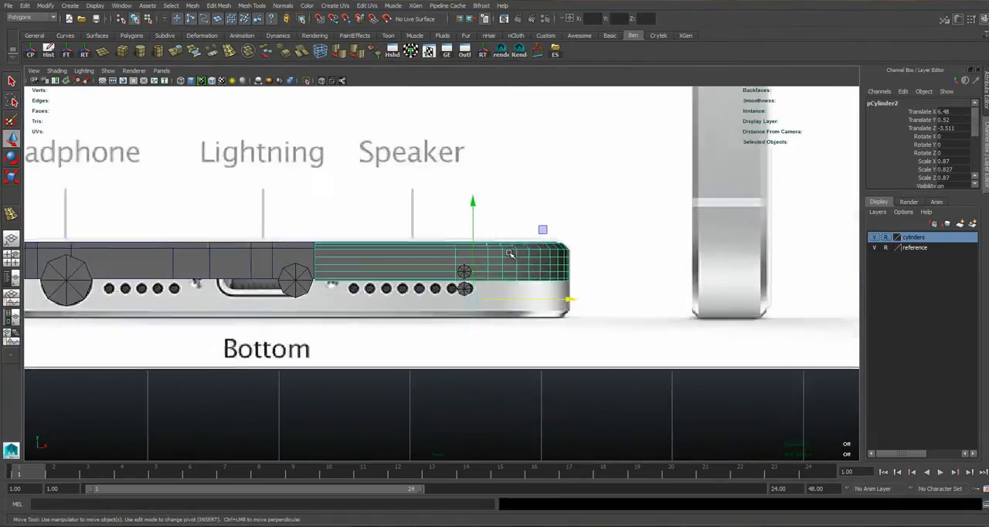
scroll(444, 265, "up", 5)
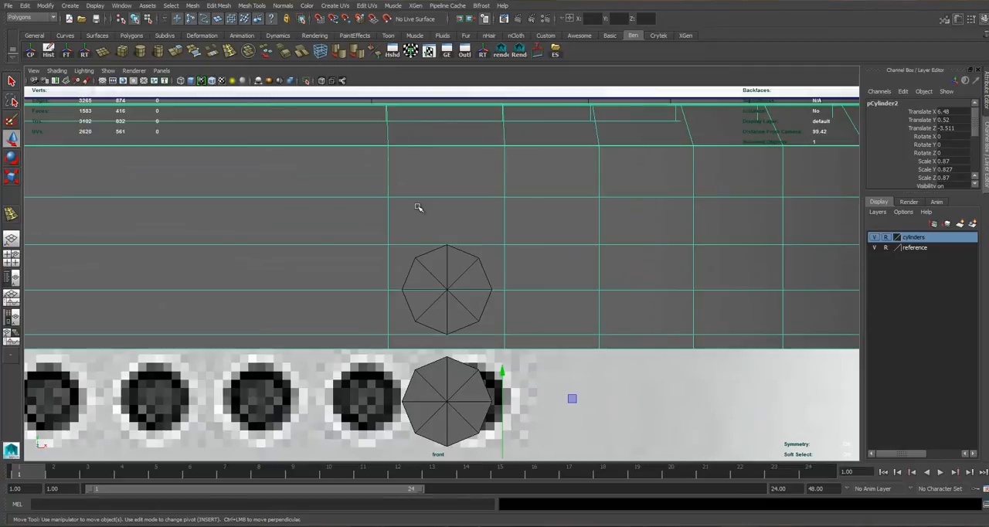
left_click(231, 53)
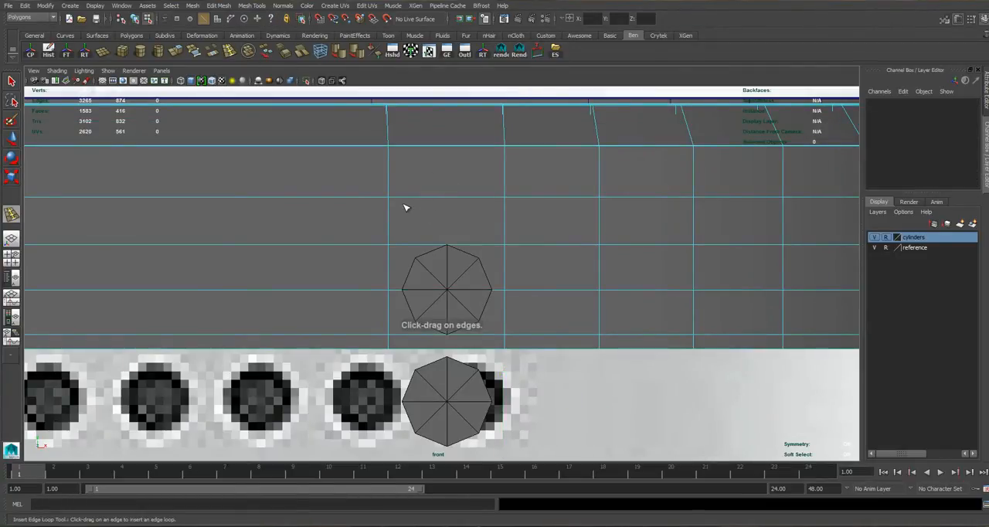
left_click_drag(399, 200, 402, 201)
left_click_drag(496, 200, 494, 201)
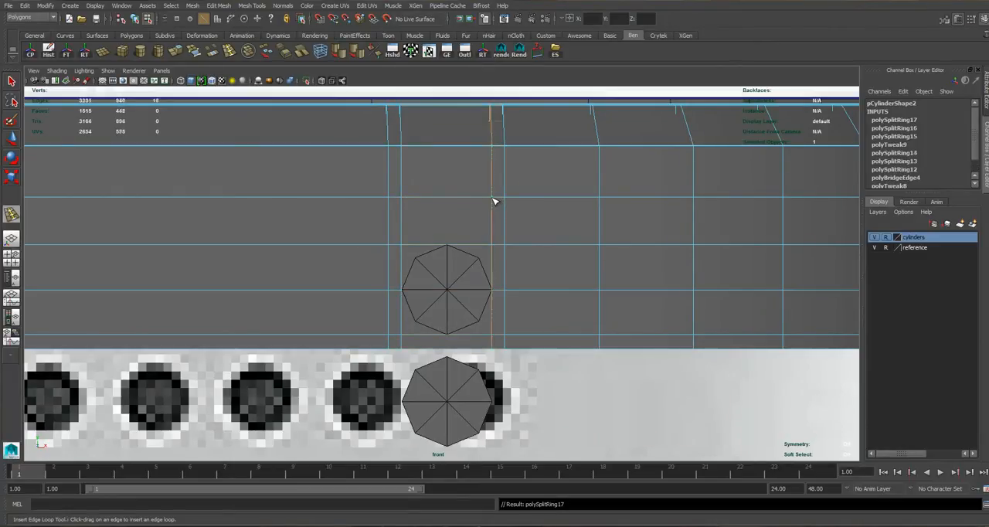
Select the faces behind and bordering the upper guide cylinder on the side mesh, and return to object selection.
scroll(440, 267, "up", 2)
key("q")
right_click_drag(500, 159, 501, 195)
left_click(511, 315)
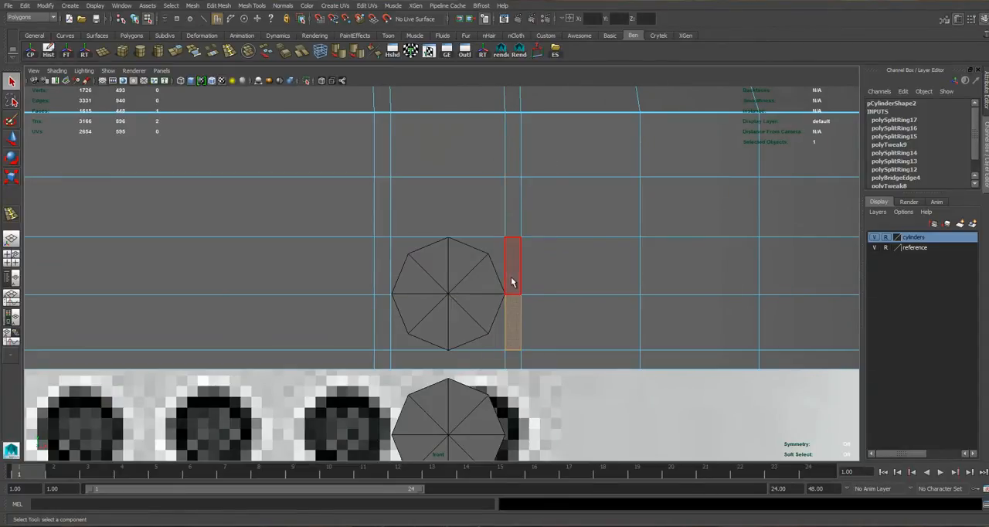
left_click(511, 199, "shift")
left_click(512, 158, "shift")
left_click(379, 272, "shift")
left_click(373, 304, "shift")
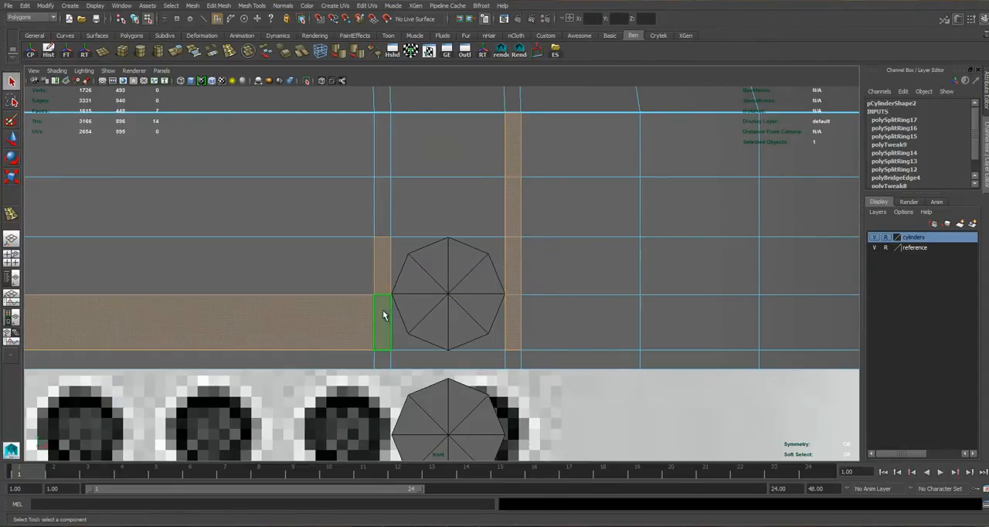
left_click(358, 313, "shift")
left_click(425, 308, "shift")
left_click(426, 274, "shift")
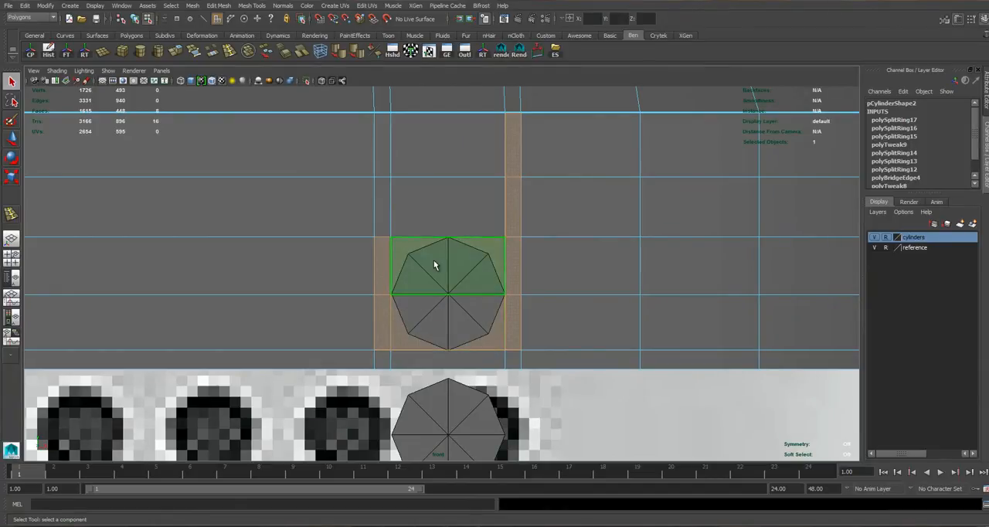
key("F8")
Duplicate the side mesh with its new loops, raise the copy to a Translate Y of 0.906, and delete the earlier copy.
scroll(471, 249, "down", 10)
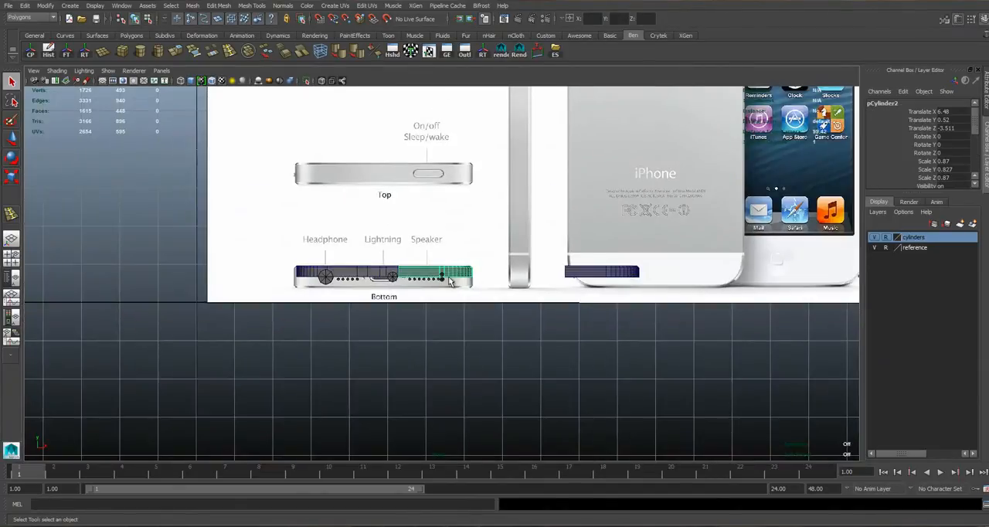
scroll(450, 278, "up", 6)
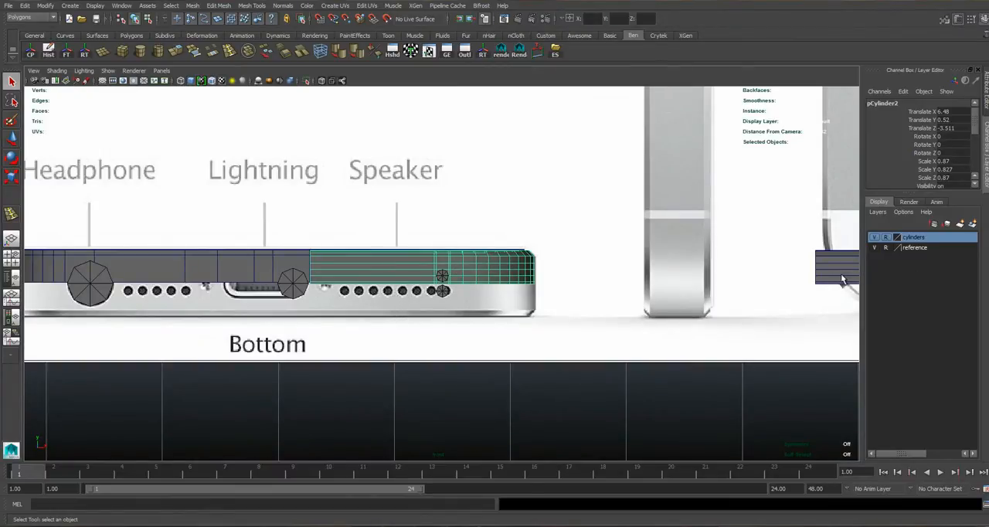
scroll(431, 224, "up", 2)
key("w")
left_click_drag(452, 209, 462, 154)
scroll(584, 223, "down", 4)
left_click(738, 276)
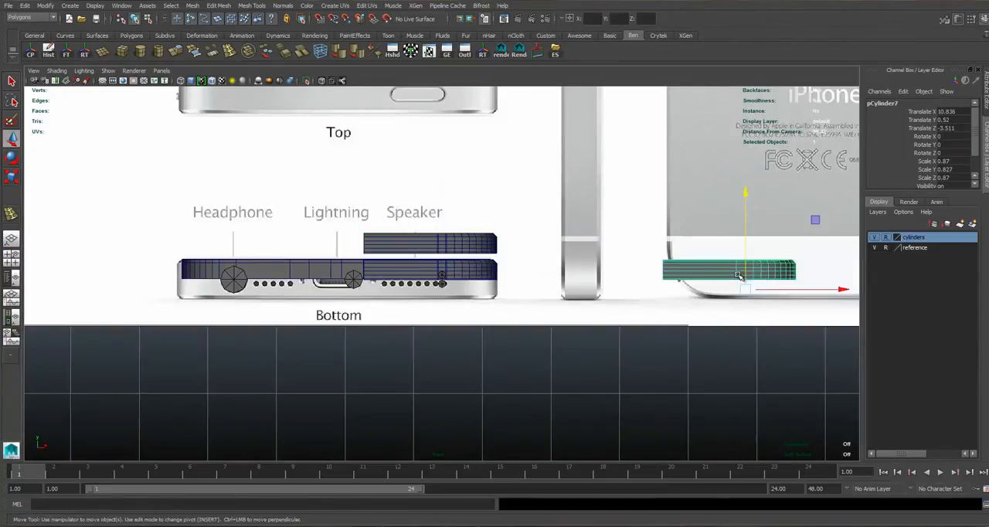
key("Delete")
Select all faces of the original side mesh except the vertical band around the upper guide cylinder.
scroll(428, 273, "up", 3)
left_click(460, 255)
scroll(448, 240, "up", 3)
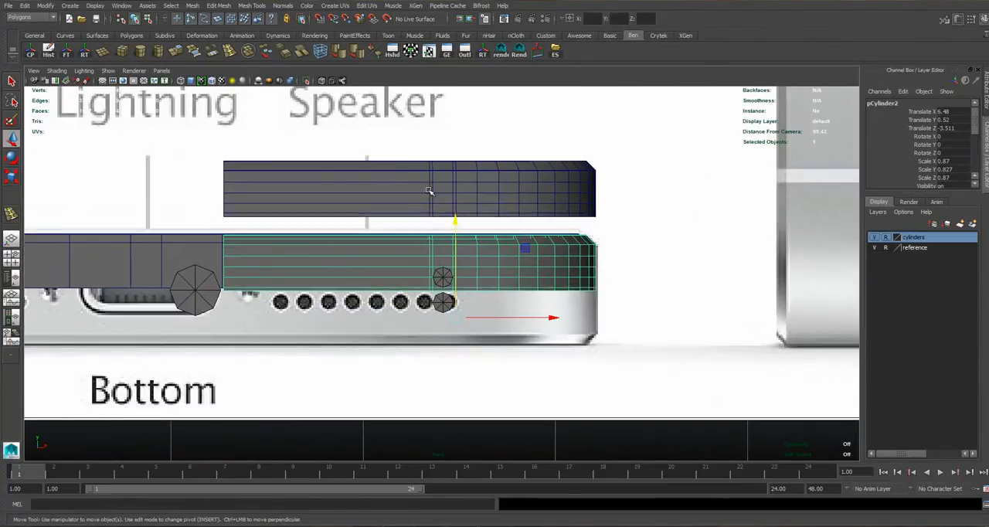
scroll(430, 190, "up", 2)
left_click(410, 170)
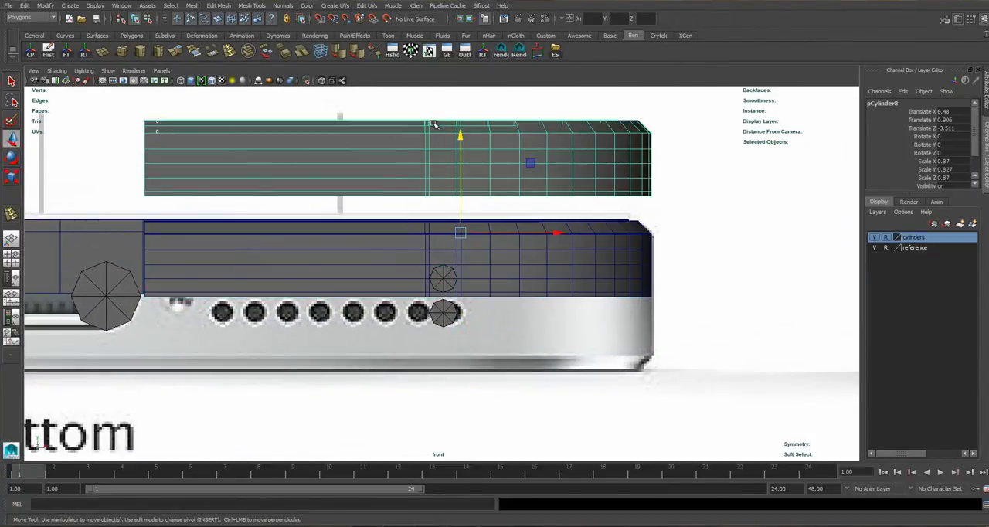
scroll(433, 182, "up", 3)
left_click(431, 215)
scroll(461, 252, "up", 2)
right_click_drag(460, 252, 458, 272)
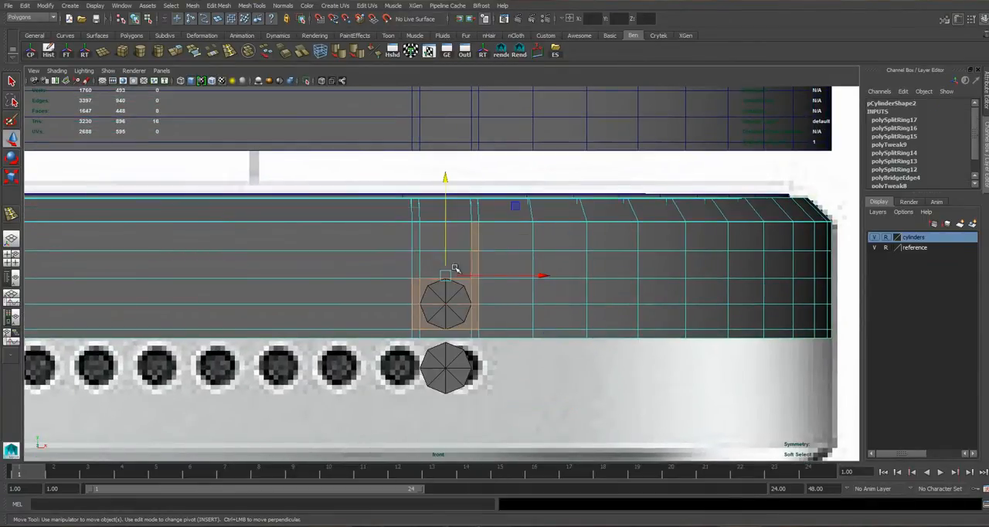
scroll(439, 248, "down", 5)
scroll(402, 248, "up", 5)
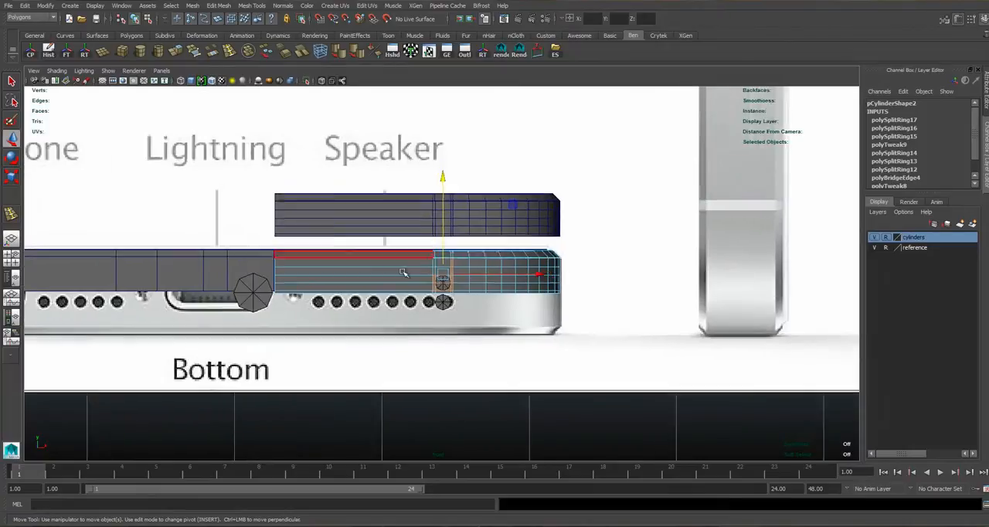
left_click_drag(109, 194, 782, 450)
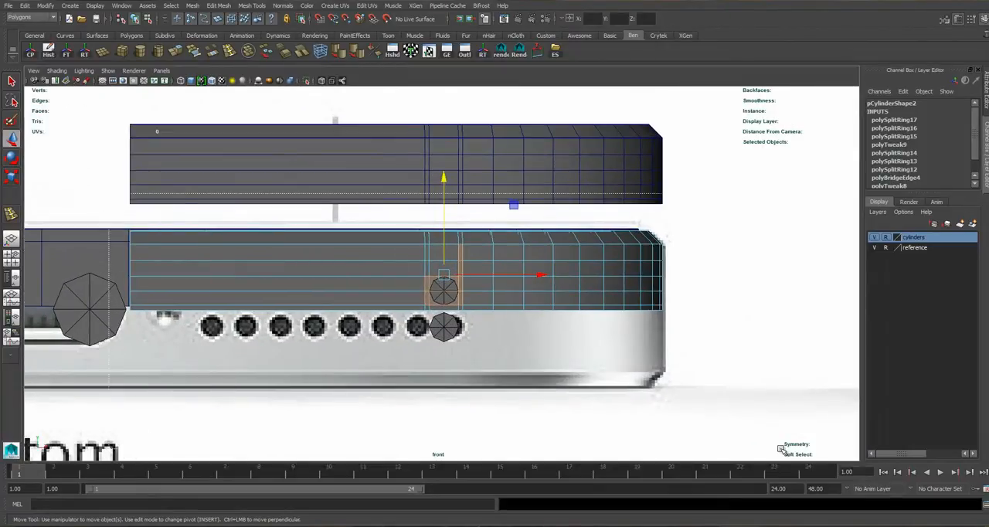
left_click_drag(775, 417, 775, 417)
scroll(475, 279, "up", 4)
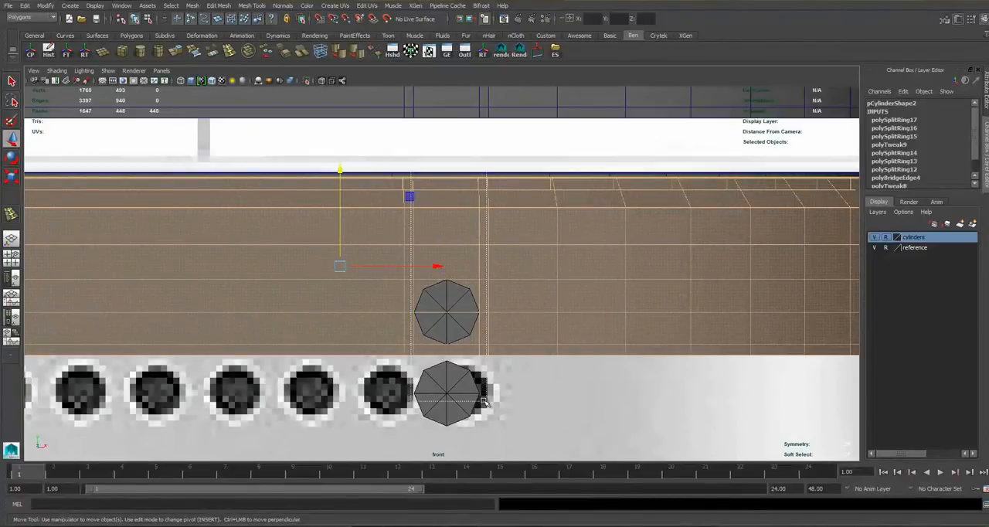
left_click_drag(484, 401, 482, 400, "ctrl")
Check the face selection in a wireframe perspective view with the reference layer hidden.
key("space")
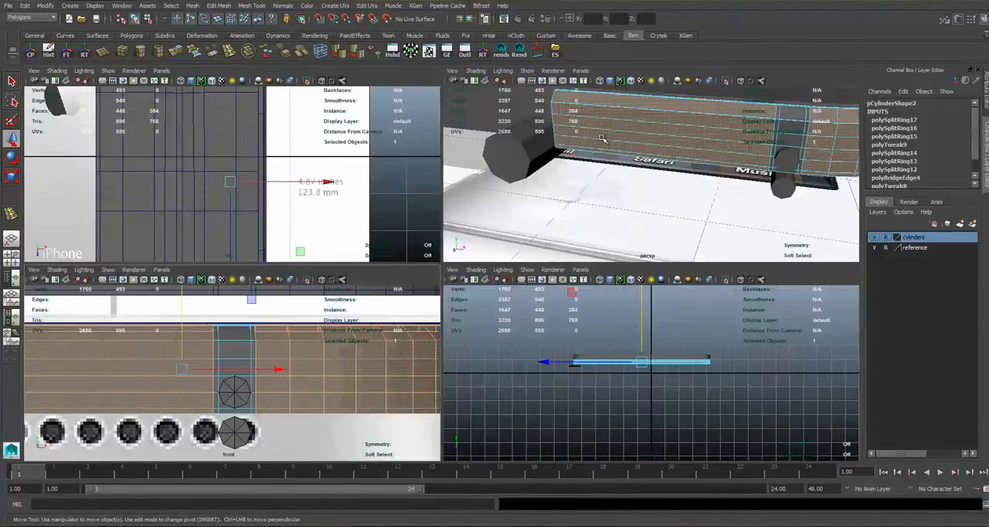
key("space")
left_click_drag(592, 214, 432, 276, "alt")
key("4")
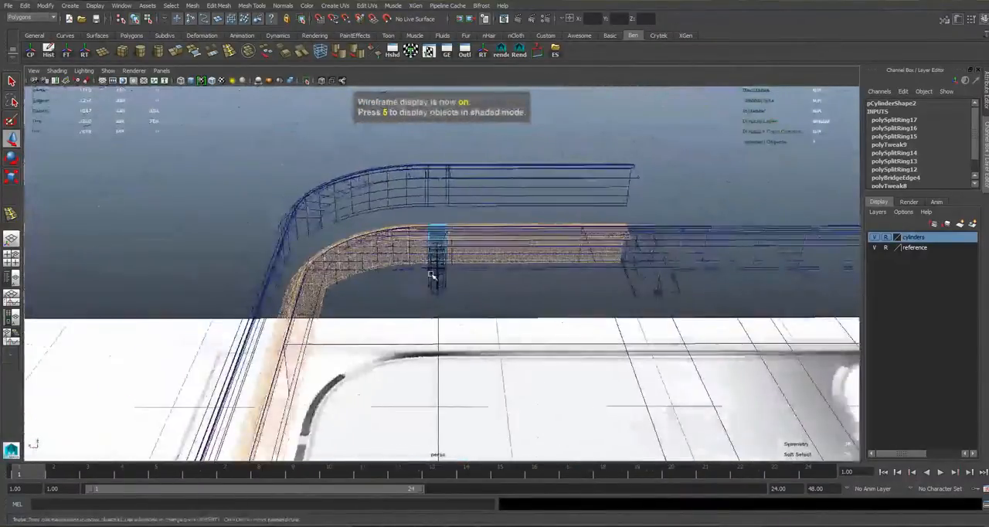
scroll(431, 275, "up", 4)
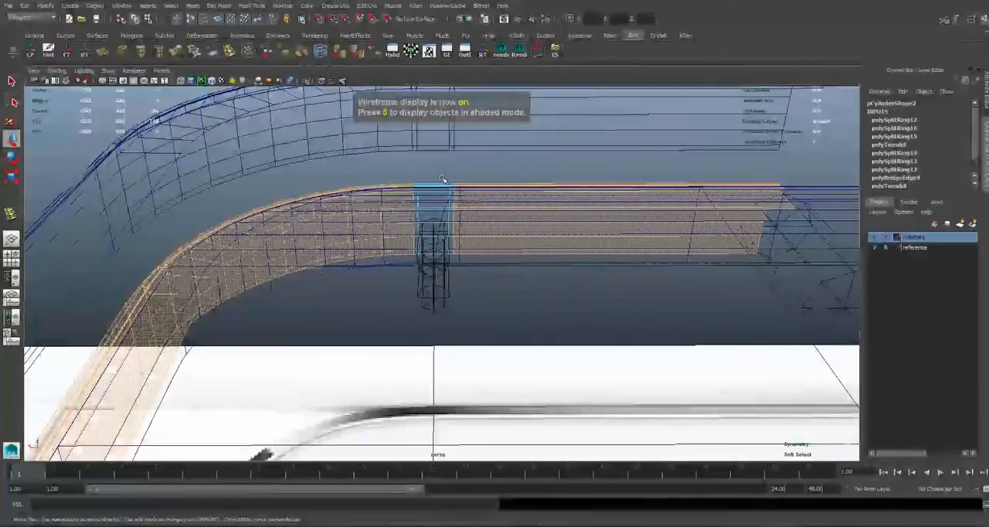
left_click_drag(430, 287, 581, 233, "alt")
left_click(876, 248)
left_click_drag(611, 332, 470, 227, "alt")
scroll(467, 229, "down", 2)
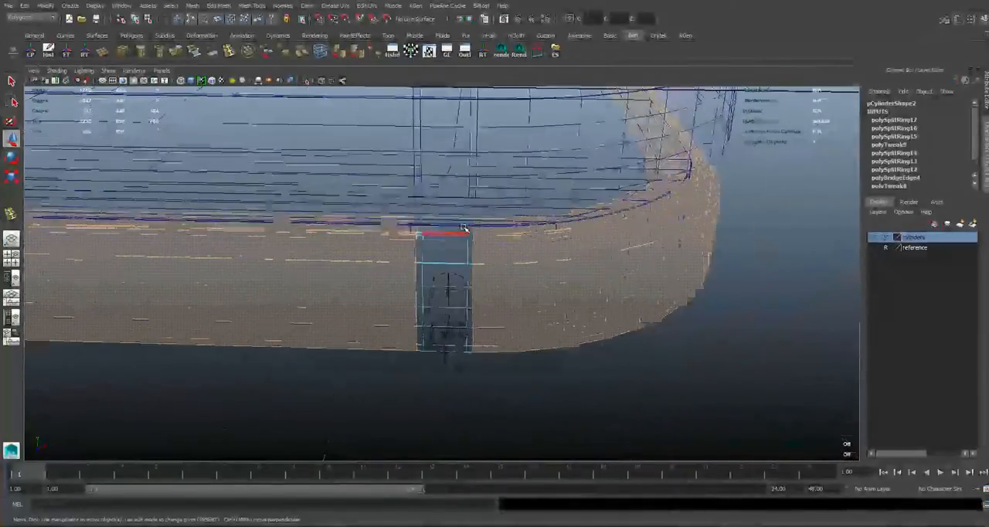
Delete the selected faces of the original side mesh and return to object selection in the shaded front view.
key("space")
key("space")
scroll(453, 271, "down", 15)
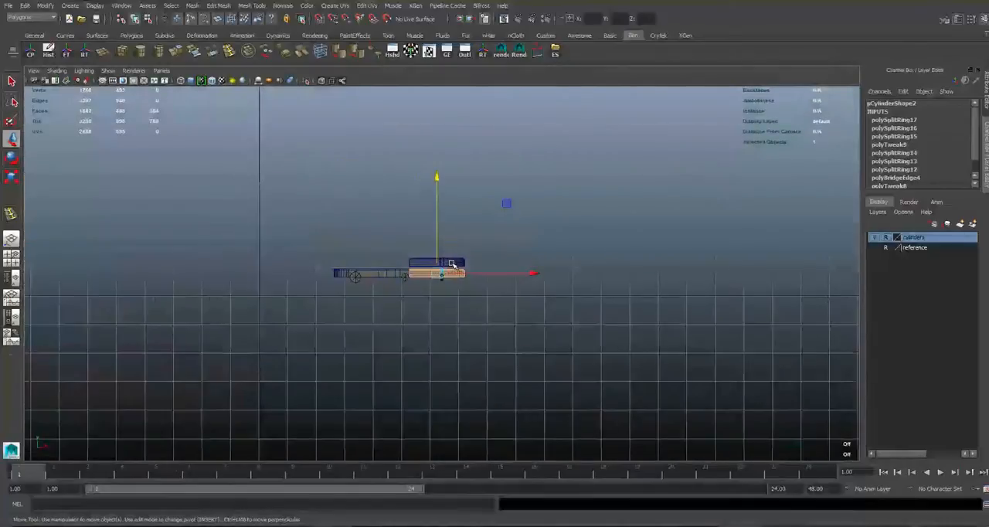
left_click(456, 252)
scroll(454, 253, "up", 3)
right_click_drag(441, 267, 456, 226)
left_click(453, 222)
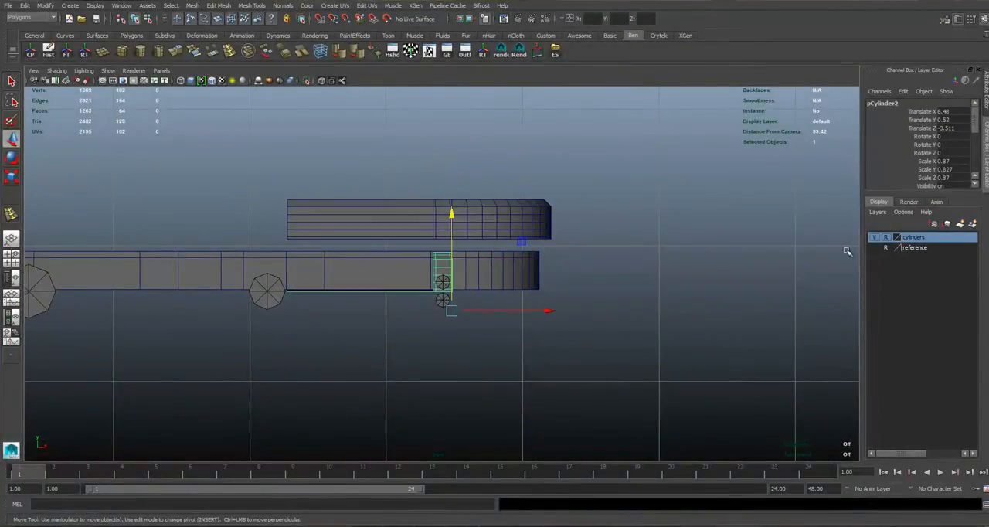
Delete the leftover long strip of faces beside the isolated band of the original side mesh.
scroll(413, 302, "up", 4)
right_click_drag(436, 256, 436, 283)
left_click_drag(134, 178, 317, 404)
scroll(387, 348, "up", 4)
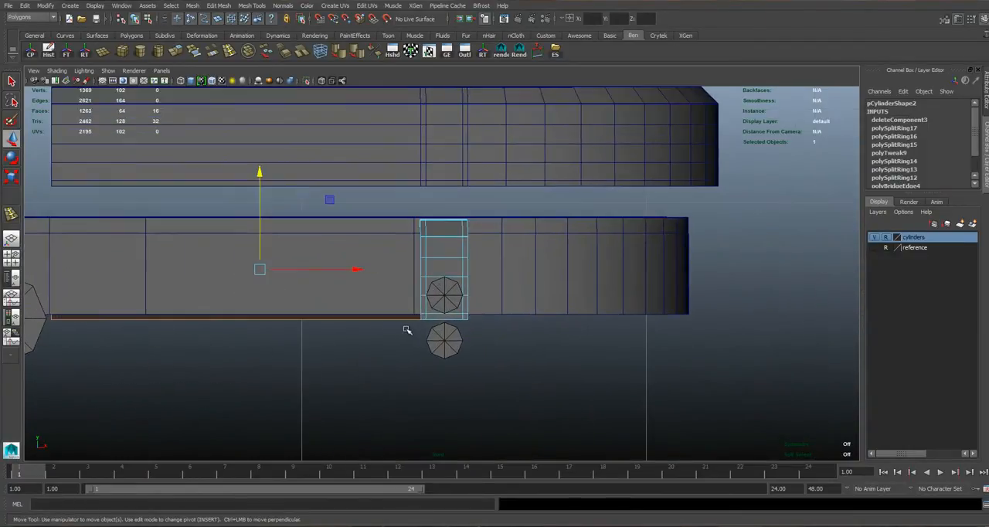
right_click_drag(442, 249, 729, 224)
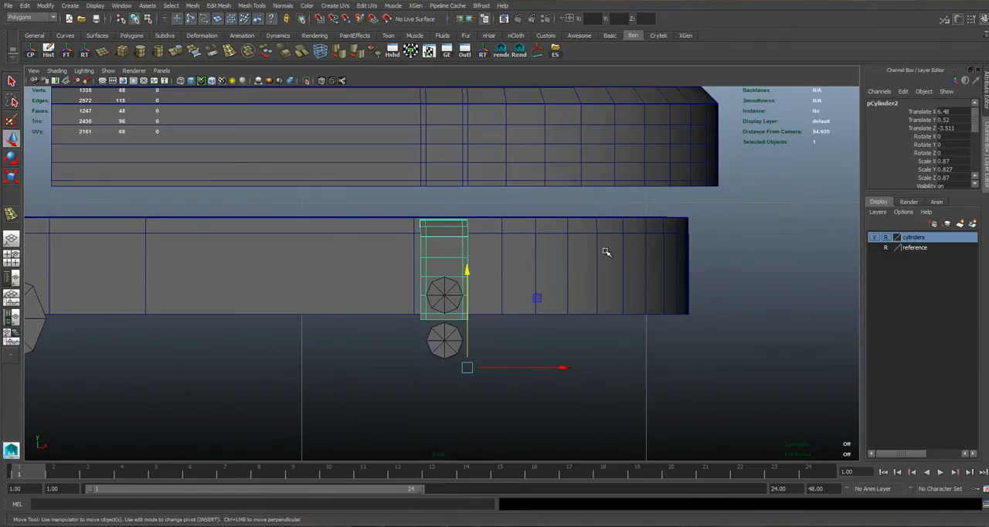
Insert a vertical edge loop through the middle of the isolated strip, in line with the upper guide cylinder's centre.
key("space")
key("space")
mouse_move(512, 260)
left_mouse_down("alt")
mouse_move(406, 258)
mouse_move(554, 260)
mouse_move(501, 258)
left_mouse_up("alt")
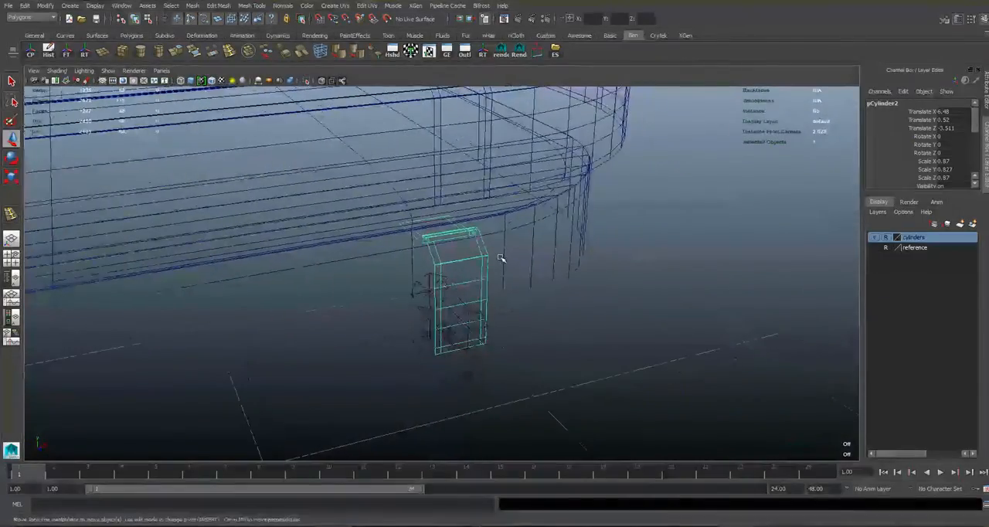
key("5")
key("space")
key("space")
key("r")
left_click(230, 52)
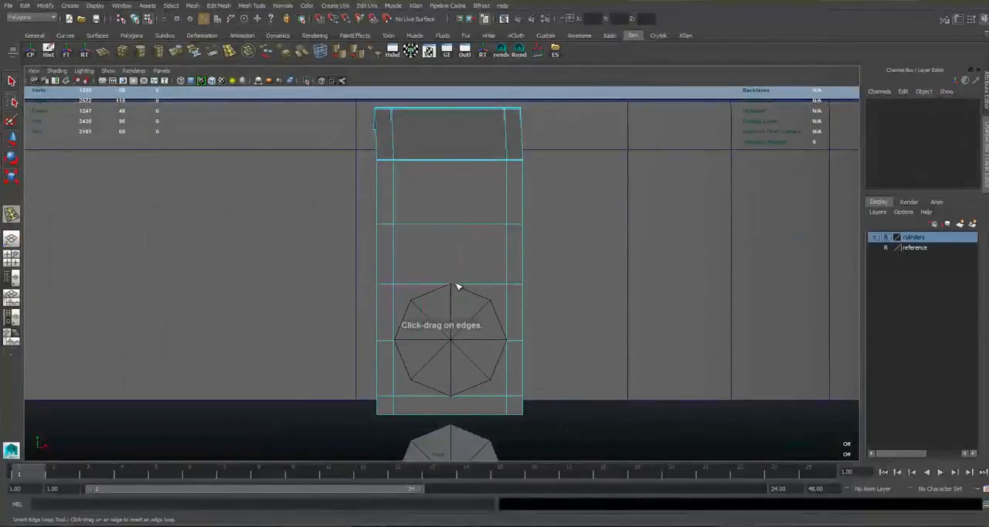
left_click(453, 288)
left_click(454, 288)
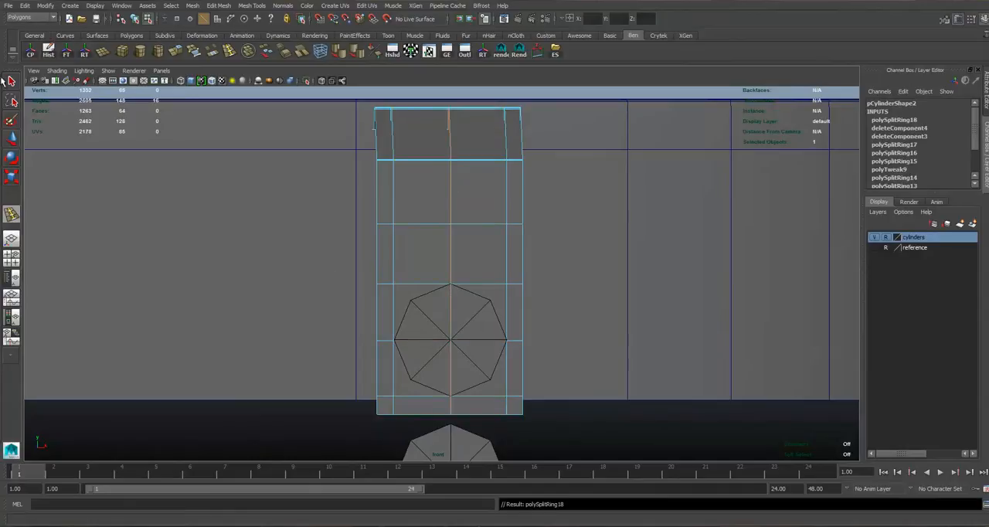
Select the strip's four corner vertices around the upper guide cylinder and scale them inward to match its octagonal outline.
left_click(10, 85)
right_click_drag(393, 220, 370, 216)
left_click(394, 283)
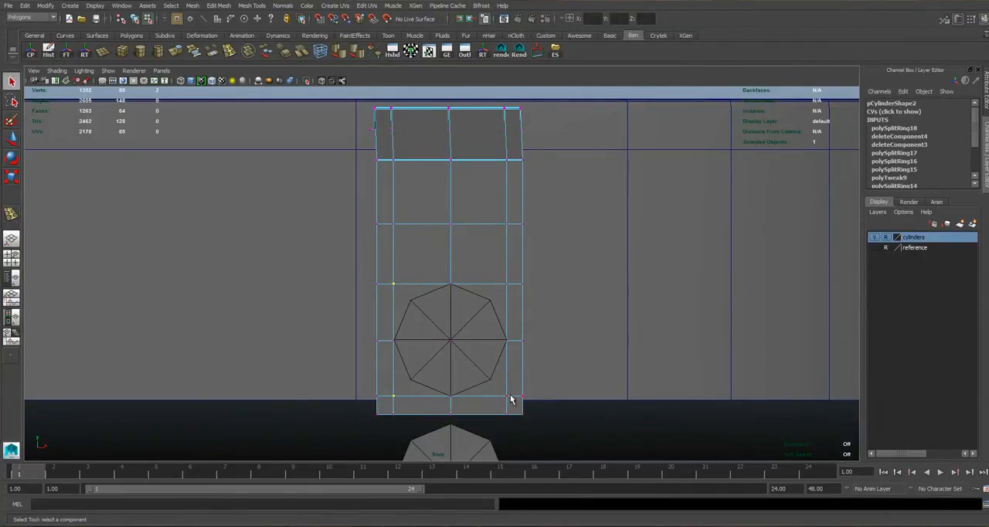
key("r")
left_click_drag(449, 340, 429, 351)
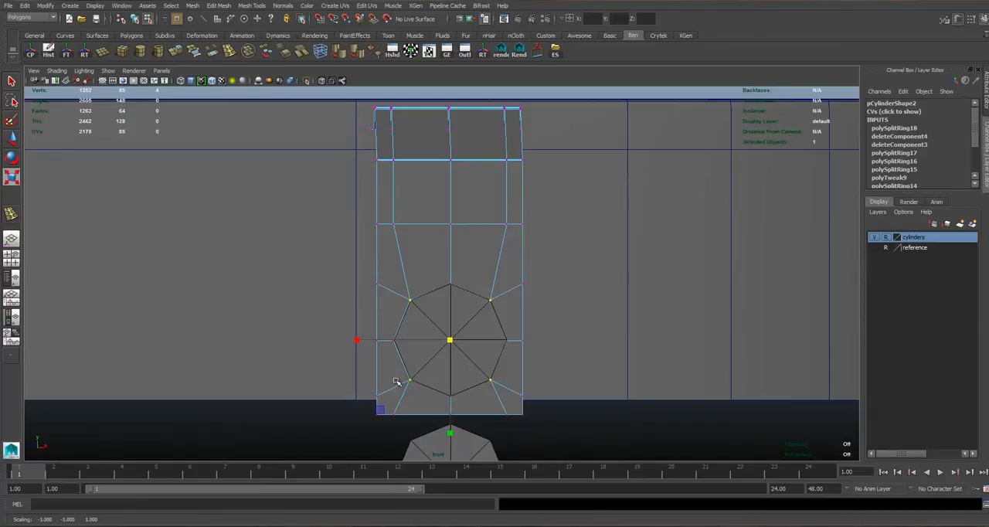
right_click_drag(406, 241, 421, 224)
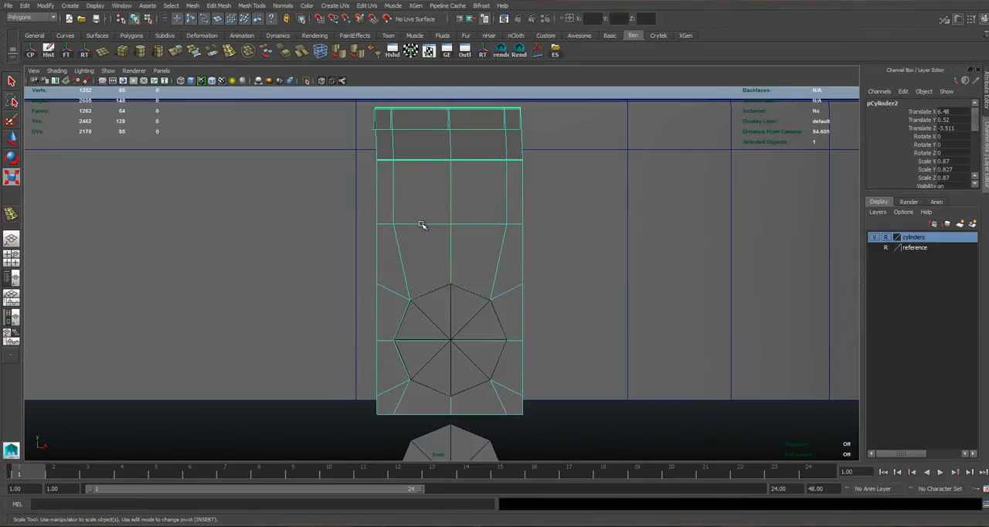
Lower the raised side mesh copy onto the isolated strip, to a Translate Y of 0.523, and check the fit in perspective.
middle_click_drag(457, 243, 440, 232, "alt")
right_click_drag(440, 232, 462, 230, "alt")
middle_click_drag(438, 220, 446, 280, "alt")
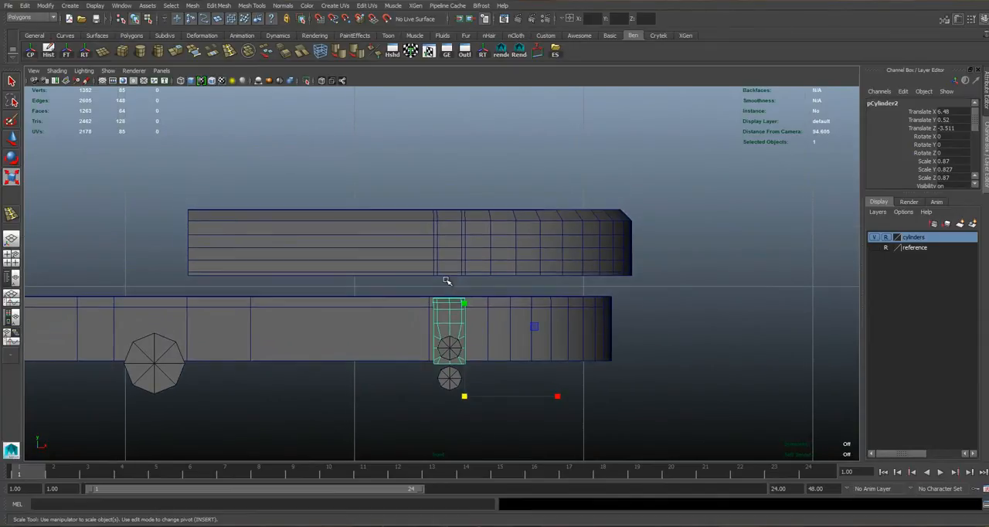
left_click(441, 246)
key("w")
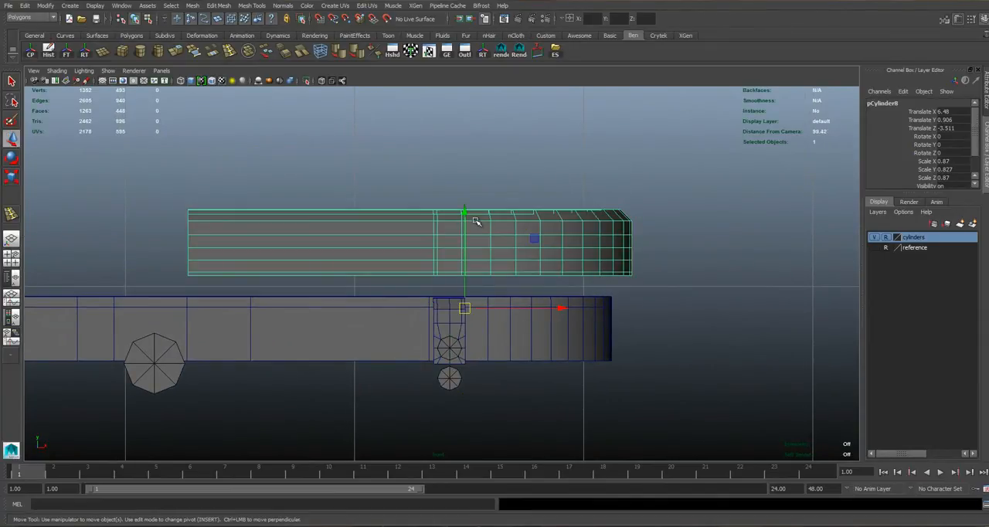
left_click_drag(466, 211, 464, 292)
key("space")
key("space")
left_click_drag(468, 234, 684, 155, "alt")
left_click_drag(713, 115, 726, 105)
scroll(398, 262, "up", 2)
key("space")
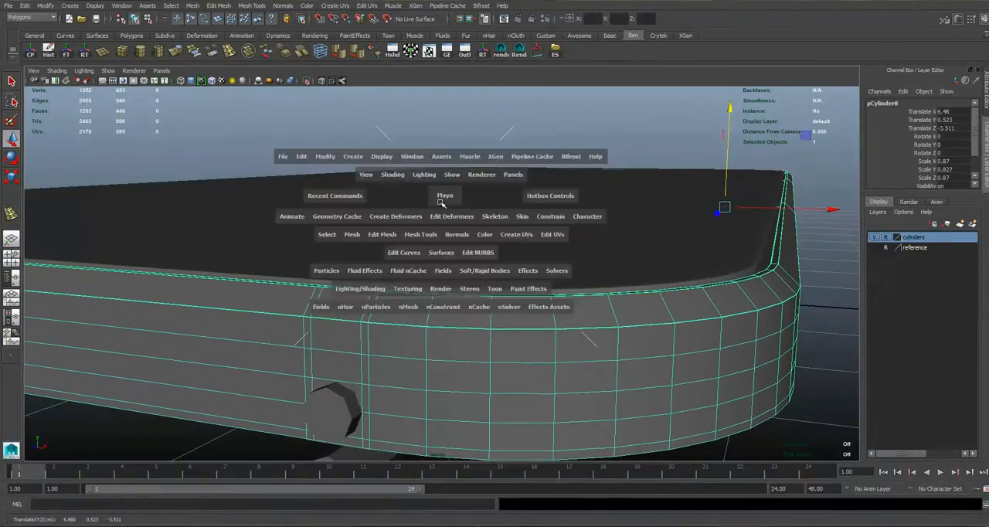
key("space")
Nudge the side mesh copy down to a Translate Y of 0.521 and show the reference layer to compare the speaker holes.
middle_click_drag(445, 347, 405, 263, "alt")
scroll(402, 232, "up", 6)
scroll(406, 266, "up", 2)
left_click_drag(418, 386, 418, 387)
left_click(875, 247)
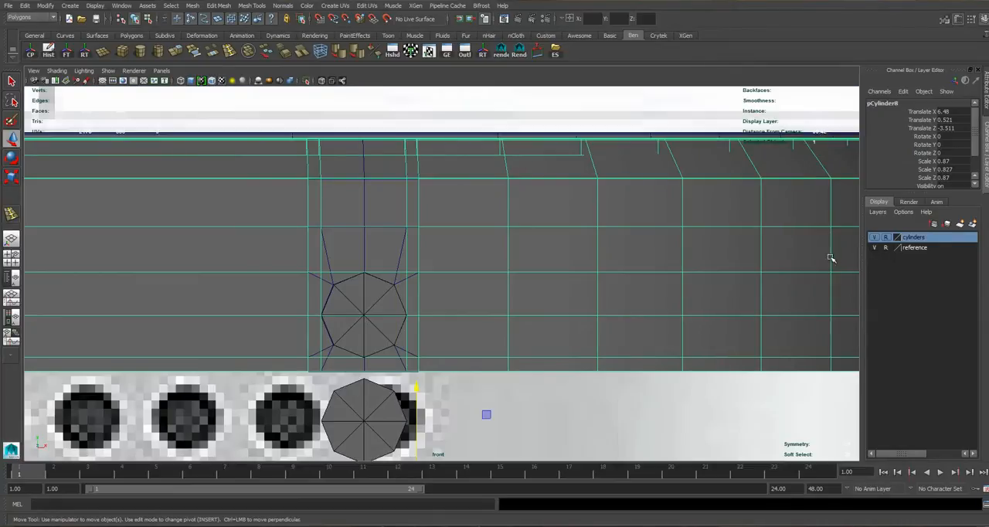
scroll(457, 340, "up", 2)
middle_click_drag(411, 391, 534, 265, "alt")
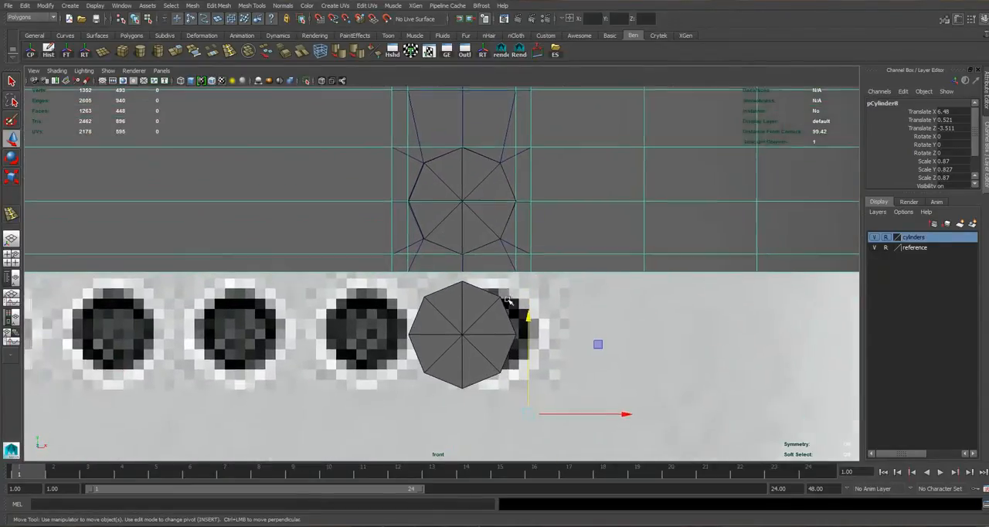
scroll(500, 307, "up", 6)
middle_click_drag(535, 297, 501, 240, "alt")
scroll(541, 336, "down", 12)
scroll(546, 343, "up", 7)
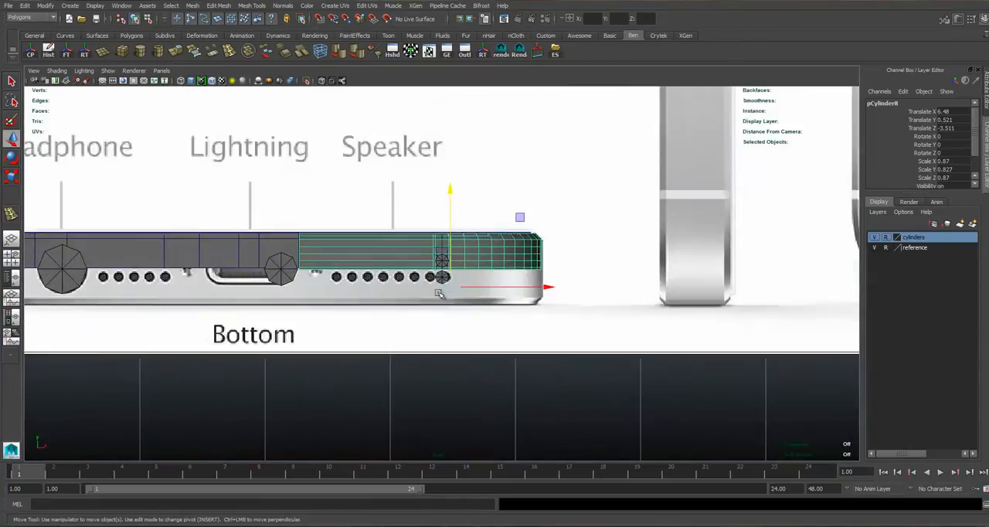
Centre the side mesh copy's pivot and lower the copy to a Translate Y of 0.52.
left_click(33, 50)
scroll(395, 266, "up", 1)
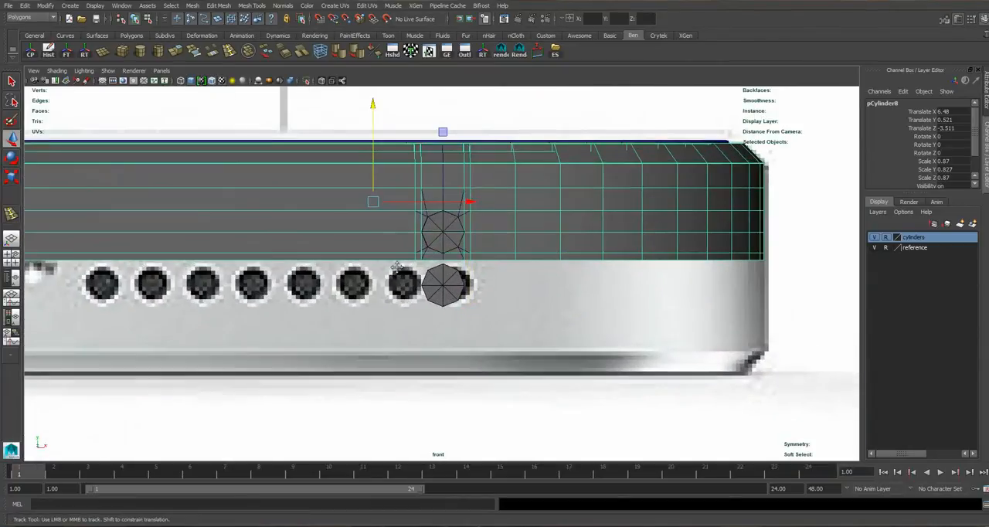
middle_click_drag(396, 267, 417, 329, "alt")
scroll(384, 347, "up", 7)
left_click_drag(288, 149, 290, 145)
key("f")
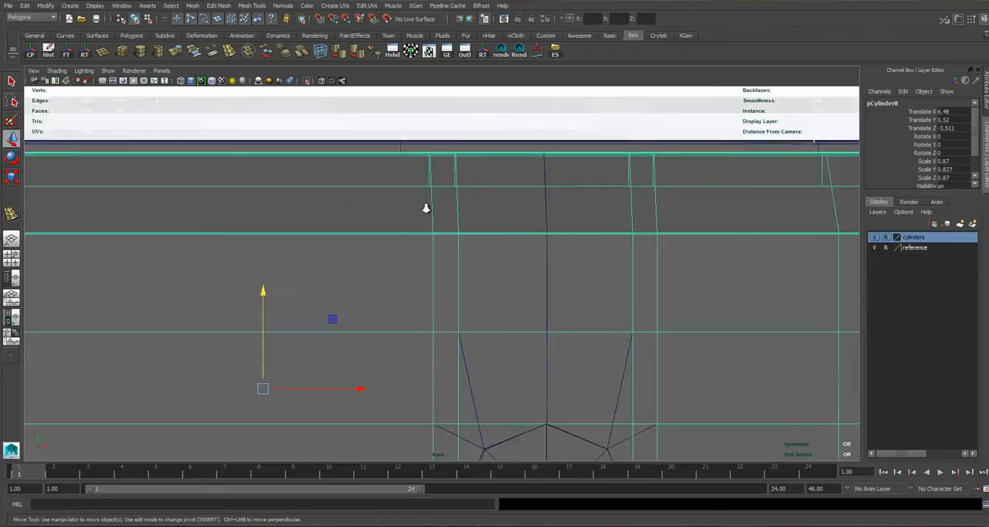
Hide the reference layer and select the copy's vertical face loop over the guide cylinder in perspective, grown by one ring.
key("space")
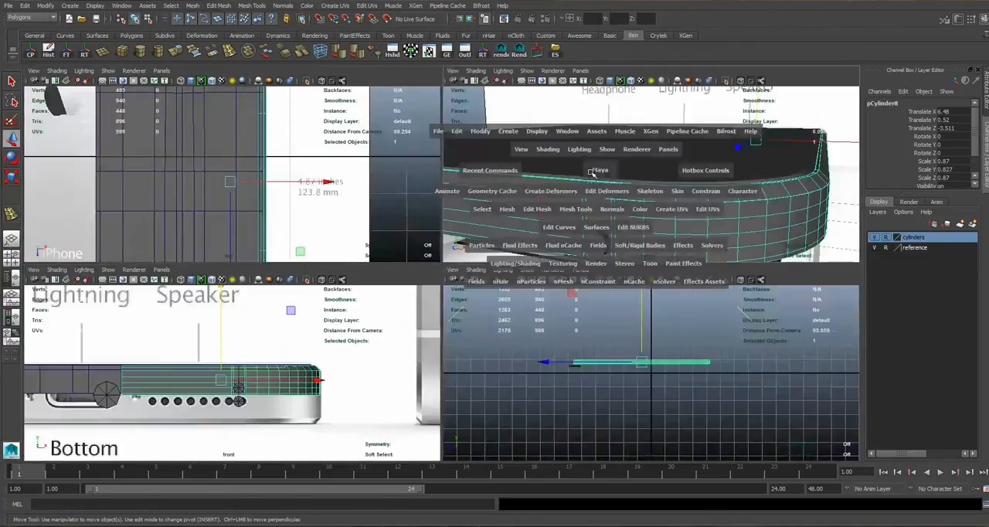
key("space")
left_click_drag(347, 278, 476, 303, "alt")
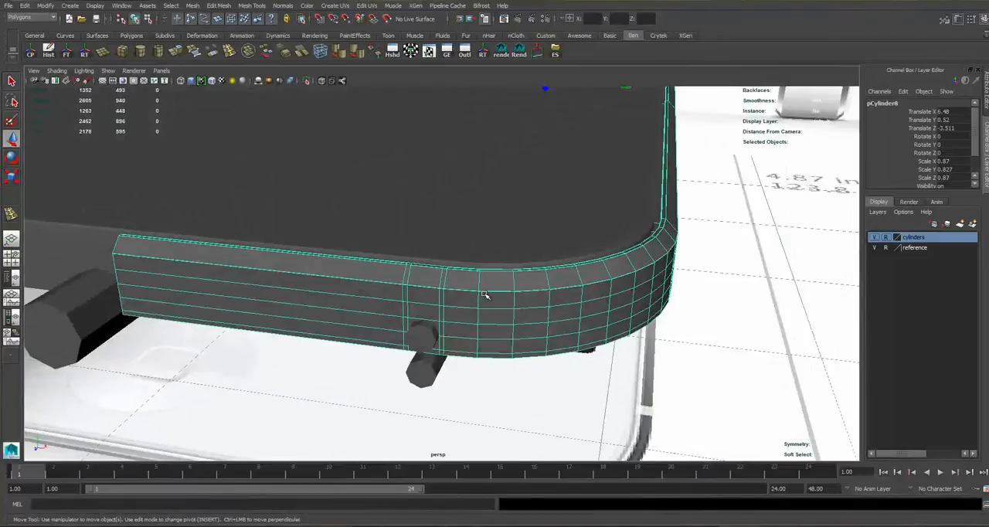
left_click(466, 308)
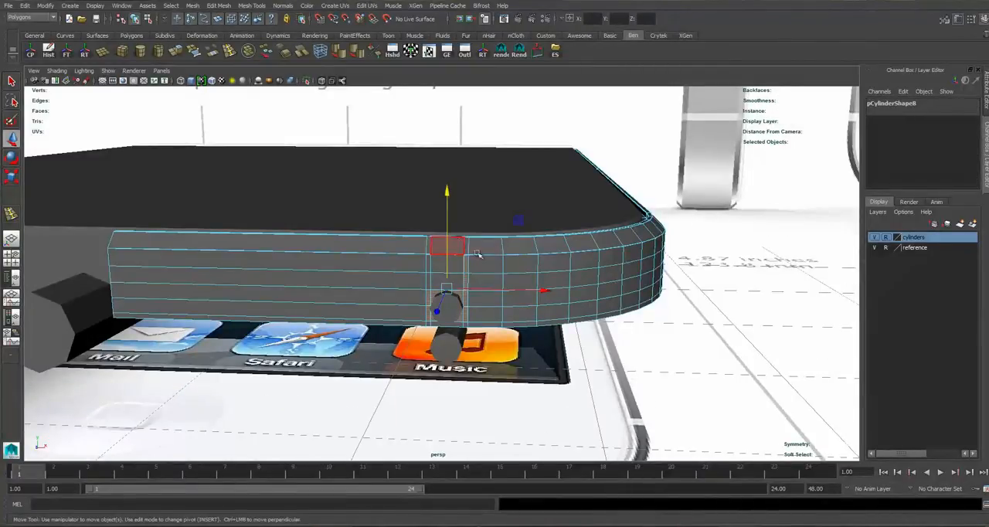
scroll(479, 254, "up", 2)
right_click_drag(280, 240, 320, 279)
left_click_drag(435, 232, 438, 224, "alt")
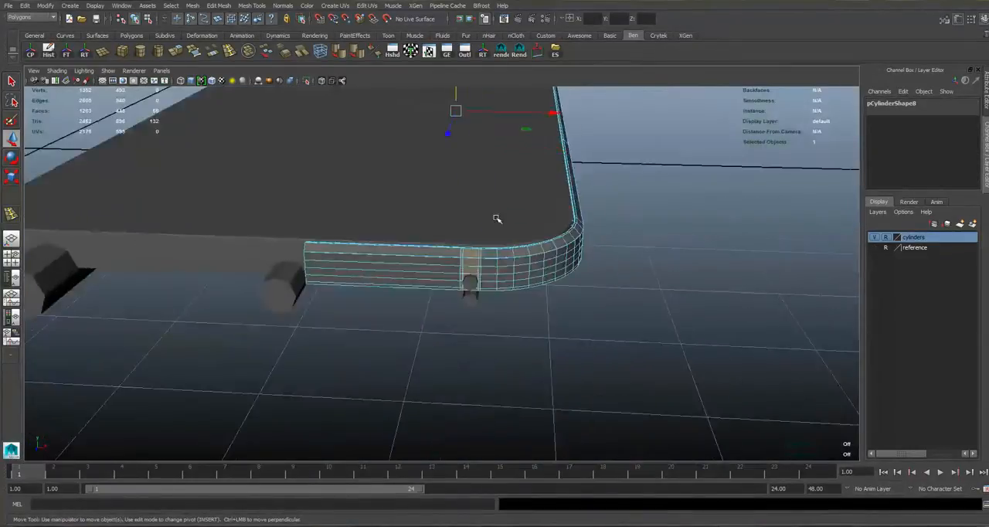
scroll(497, 218, "up", 5)
left_click_drag(471, 249, 328, 262, "alt")
middle_click_drag(231, 253, 310, 253, "alt")
left_click(464, 234)
double_click(459, 266, "shift")
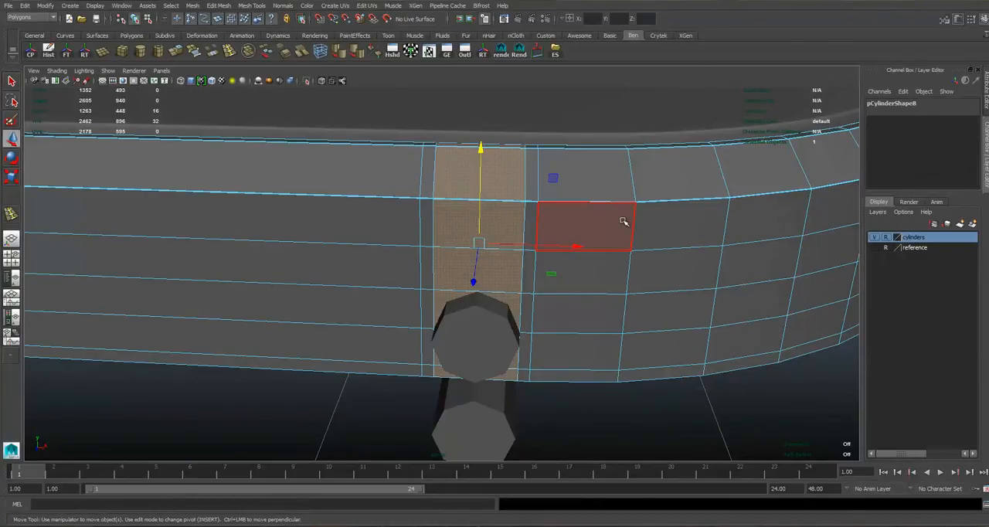
key("shift+period")
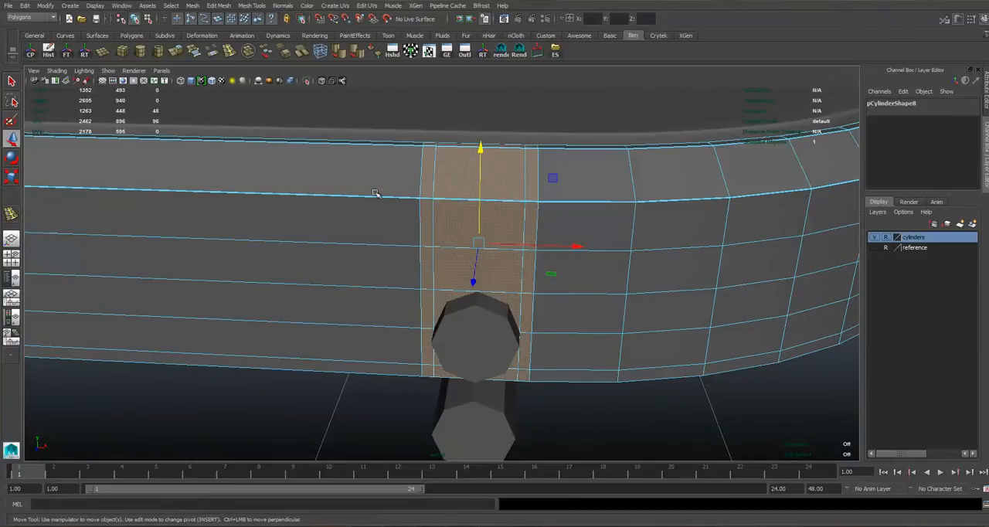
Try growing a horizontal face-loop selection along the side mesh copy, and undo the selection changes.
left_click(409, 270)
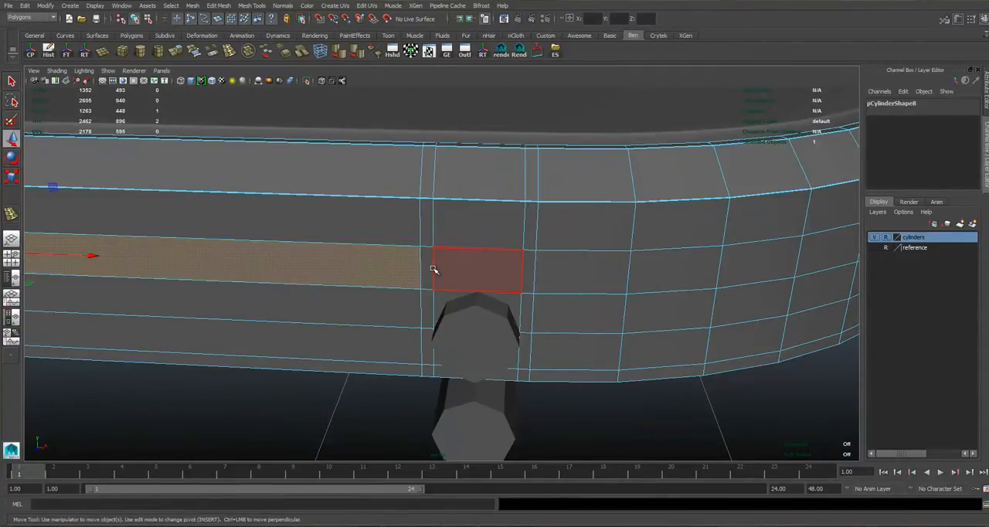
double_click(429, 269, "shift")
scroll(430, 269, "down", 5)
left_click_drag(467, 278, 515, 264, "alt")
left_click_drag(465, 243, 435, 306, "alt")
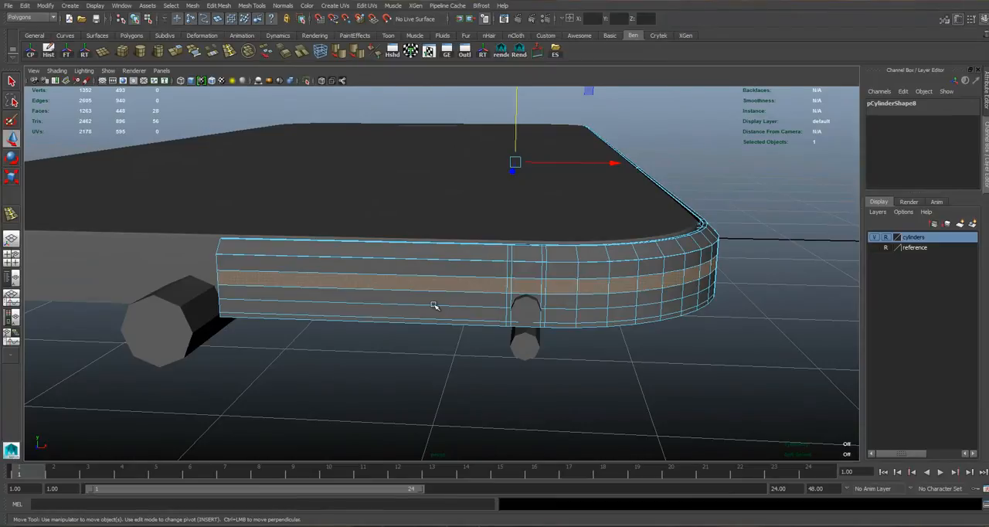
key("shift+period")
key("shift+period")
key("shift+period")
key("shift+period")
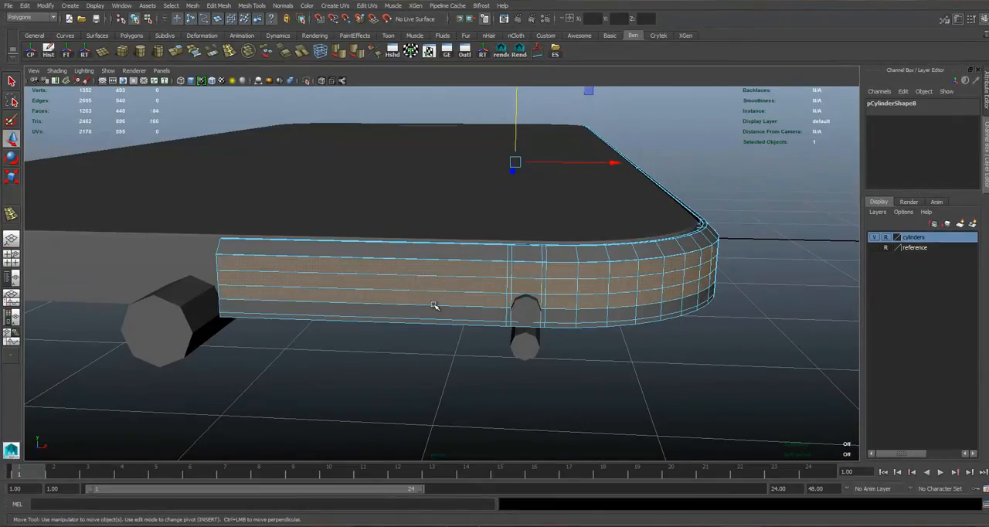
key("ctrl+z")
key("ctrl+z")
key("ctrl+z")
key("ctrl+z")
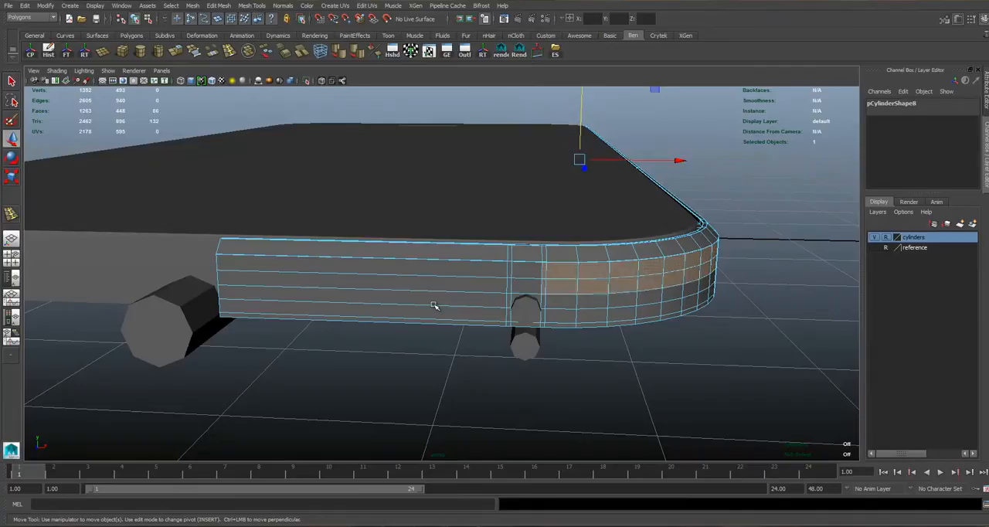
Delete the copy's vertical face loop over the guide cylinder together with its narrow neighbouring loops, and return to object selection.
double_click(522, 288)
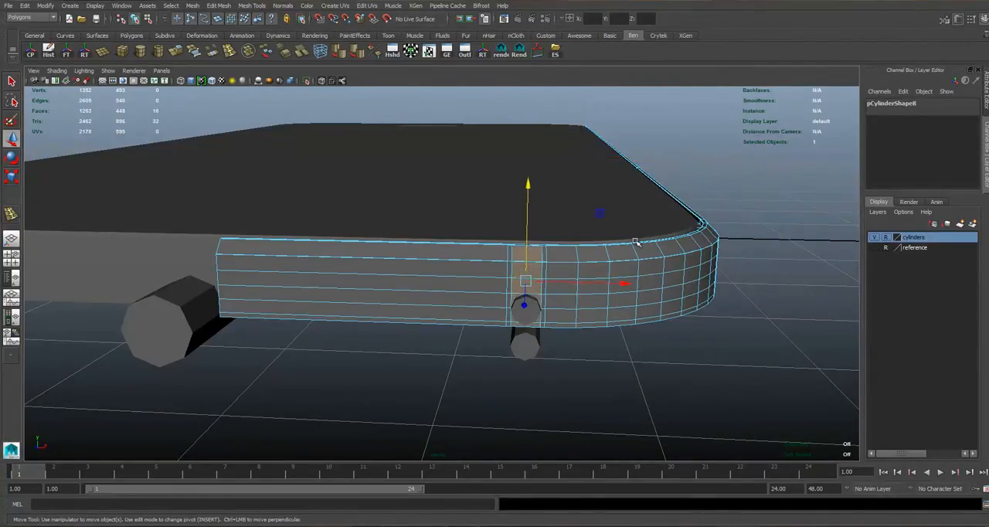
left_click_drag(636, 243, 592, 254, "alt")
key("Delete")
left_click_drag(490, 331, 499, 311, "alt")
right_click_drag(466, 302, 513, 288)
left_click(538, 322)
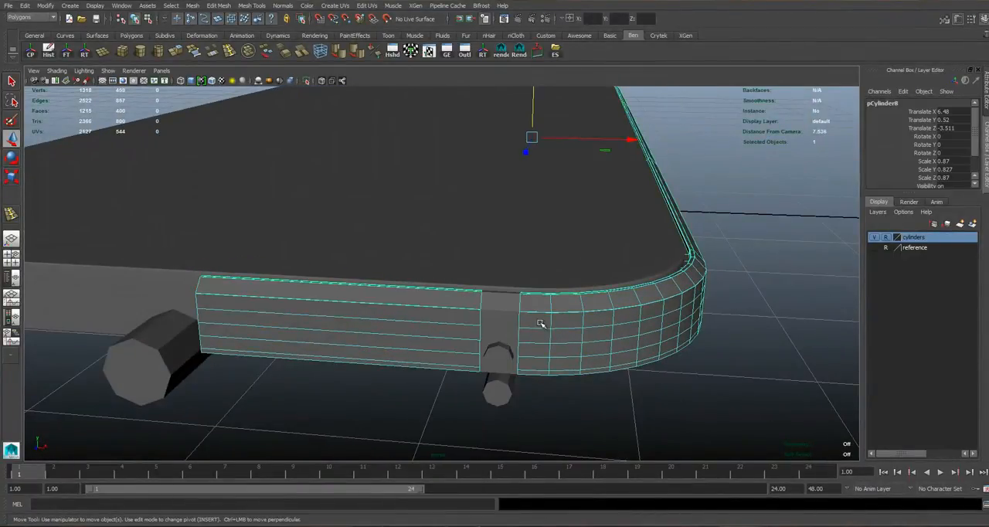
Select the border edges of the isolated strip and scale them along X.
scroll(537, 323, "up", 4)
left_click(531, 321)
middle_click_drag(548, 312, 537, 290, "alt")
right_click_drag(524, 270, 524, 243)
double_click(475, 248)
key("r")
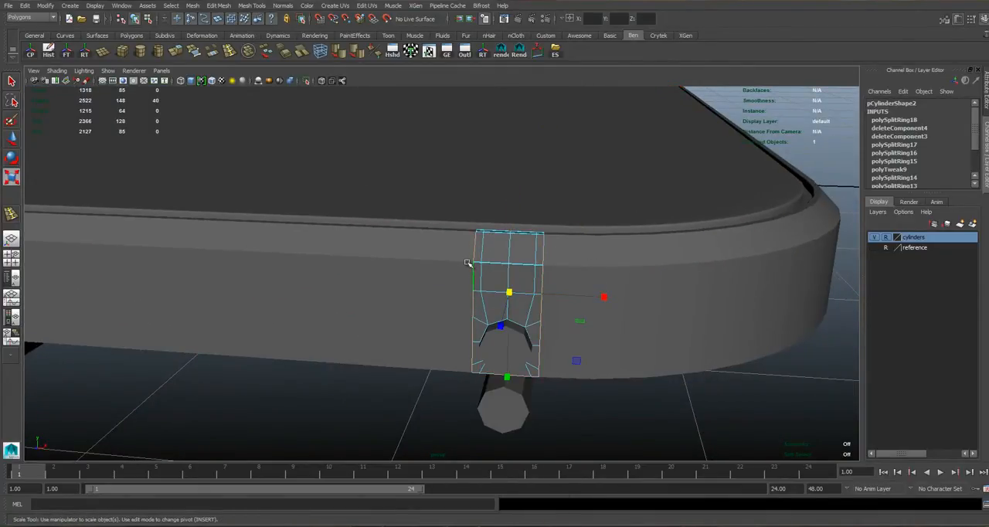
left_click(603, 297)
Show wireframe over the shaded model and examine the seams between the isolated strip and the side mesh.
scroll(566, 273, "up", 2)
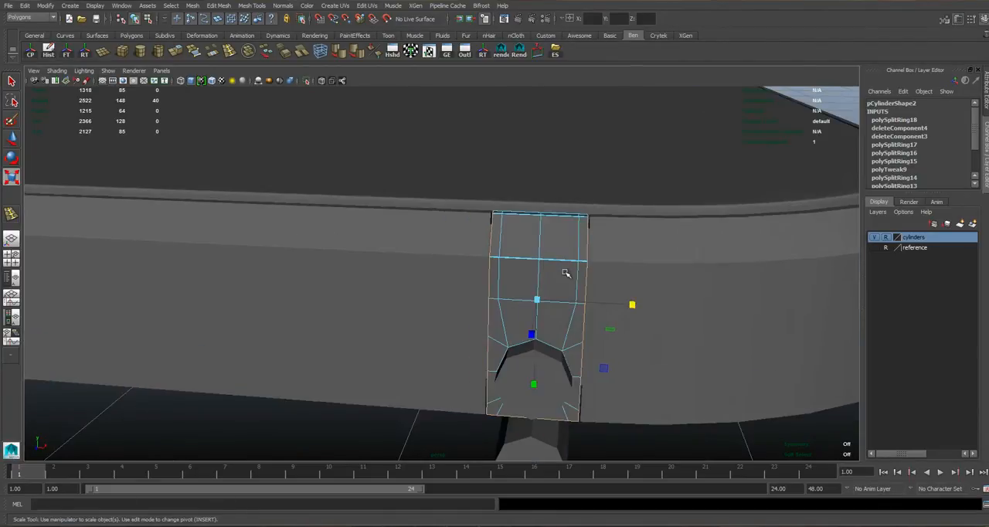
scroll(566, 273, "up", 2)
left_click(220, 82)
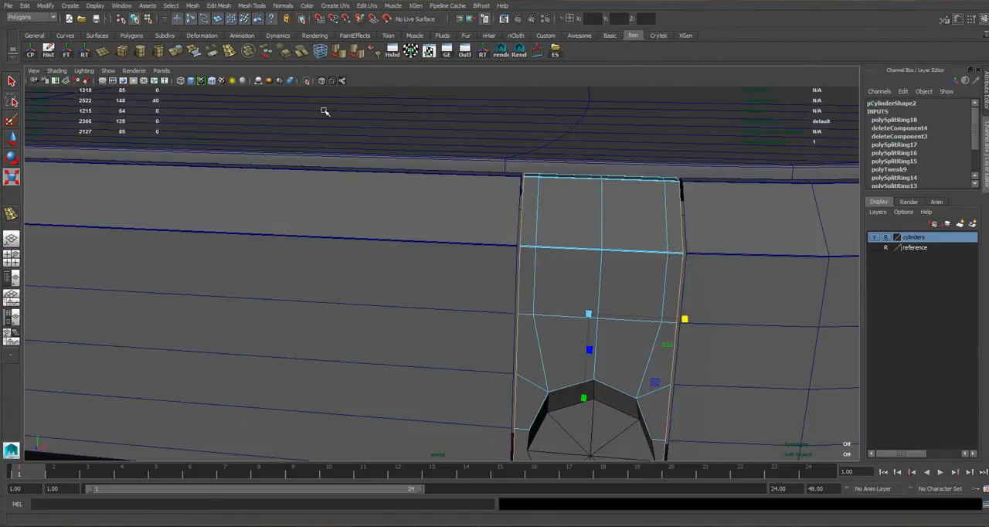
right_click_drag(705, 210, 735, 200)
scroll(631, 235, "down", 5)
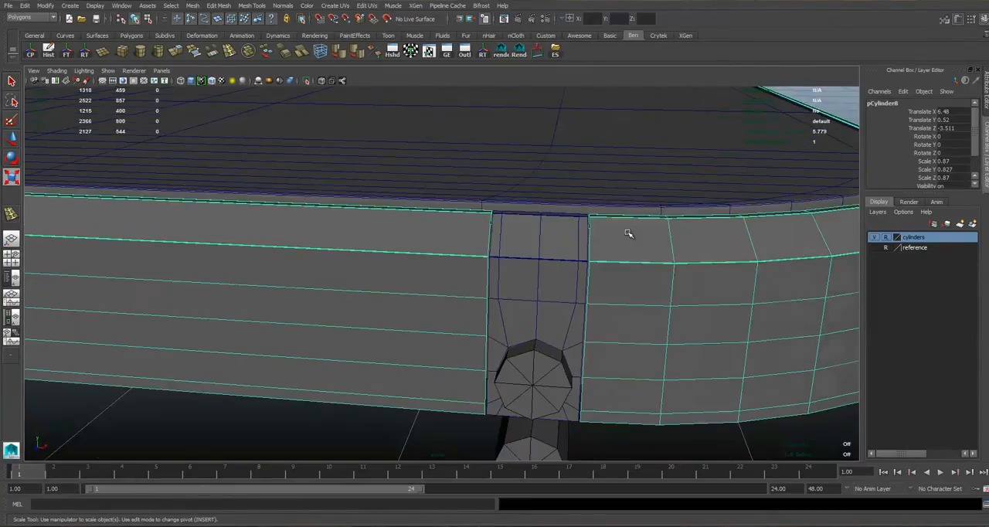
left_click_drag(576, 252, 570, 247, "alt")
scroll(512, 223, "up", 4)
middle_click_drag(510, 221, 513, 256, "alt")
left_click(506, 251)
scroll(512, 250, "up", 4)
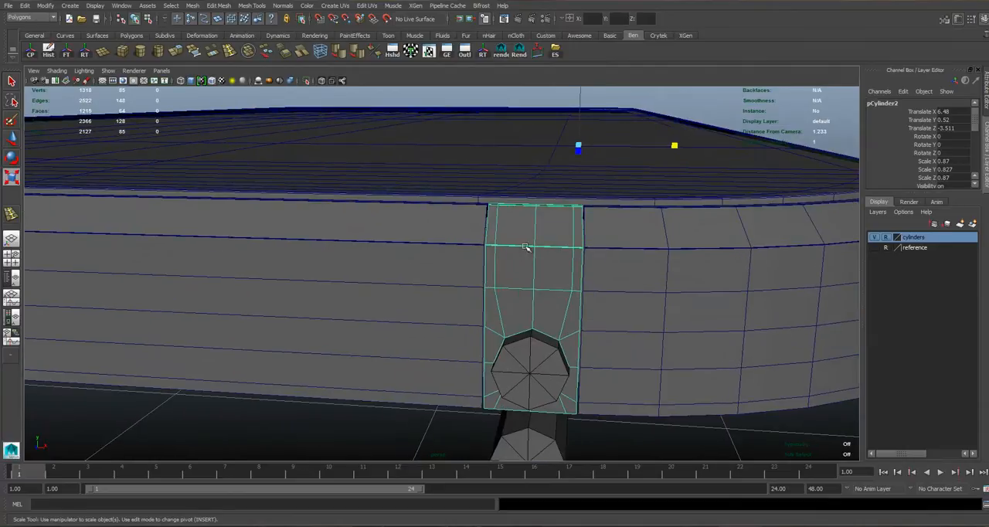
middle_click_drag(583, 249, 553, 269, "alt")
left_click(545, 253, "shift")
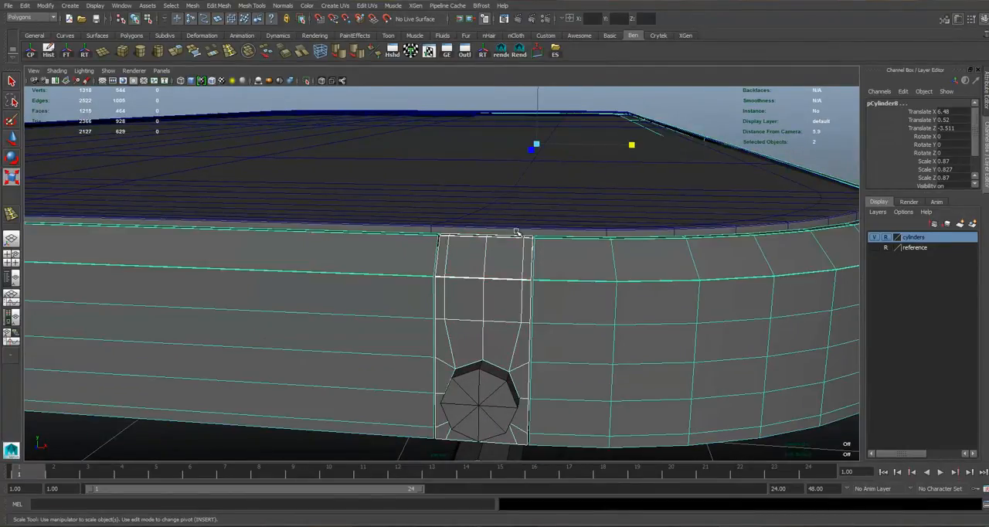
Select only the side mesh surrounding the isolated strip.
scroll(467, 285, "down", 3)
right_click_drag(392, 273, 448, 274)
scroll(371, 279, "down", 4)
left_click(392, 274)
left_click_drag(318, 275, 355, 272, "alt")
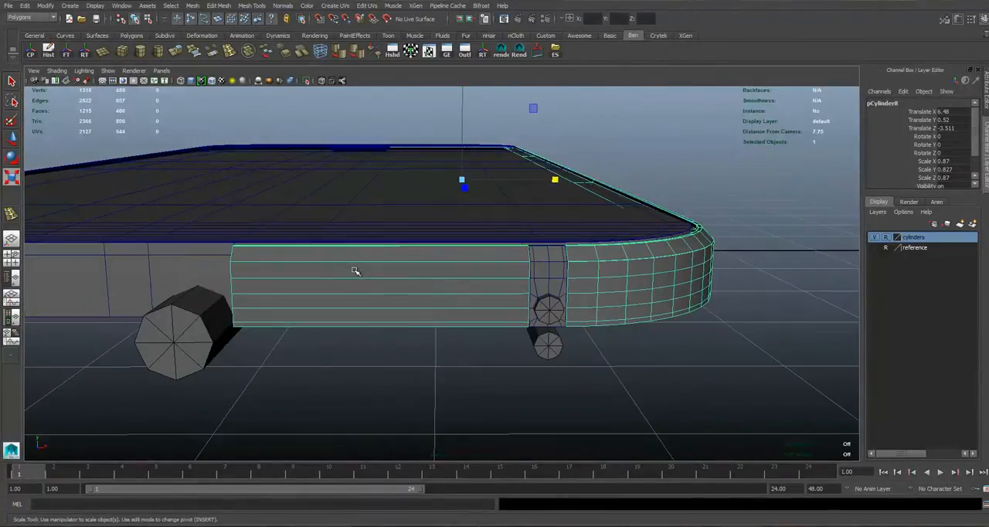
Delete the long flat face section of the side mesh beside the isolated strip and return to object selection.
right_click_drag(411, 282, 385, 274)
left_click(384, 273)
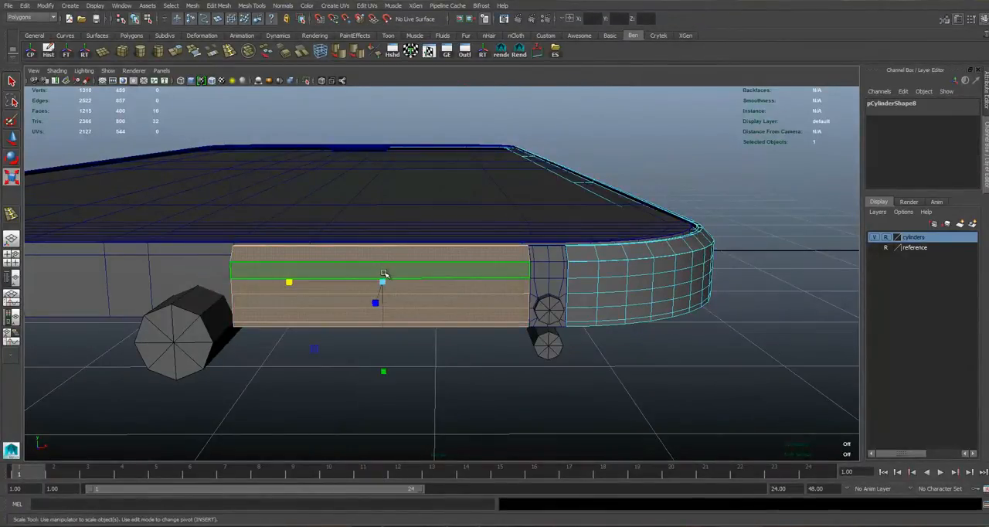
key("Delete")
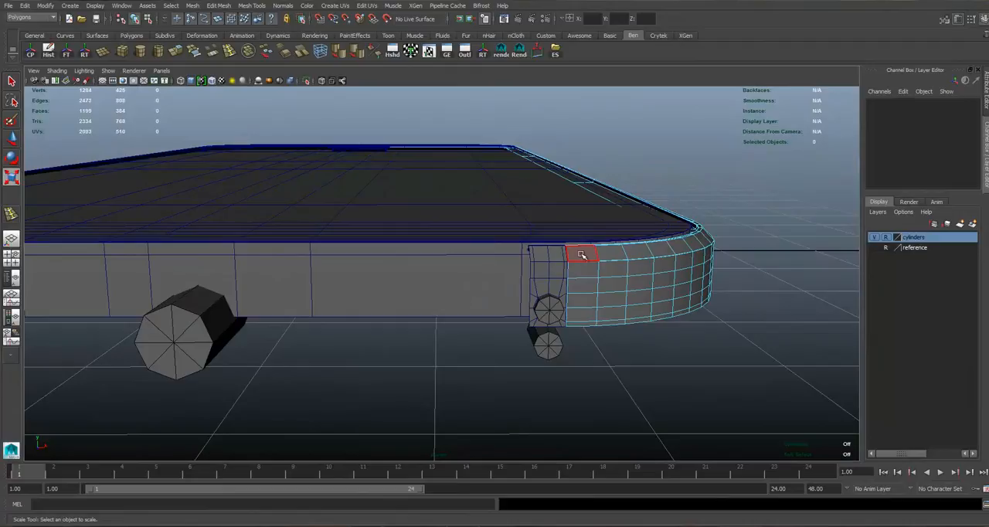
left_click(587, 252)
left_click_drag(588, 253, 596, 214, "alt")
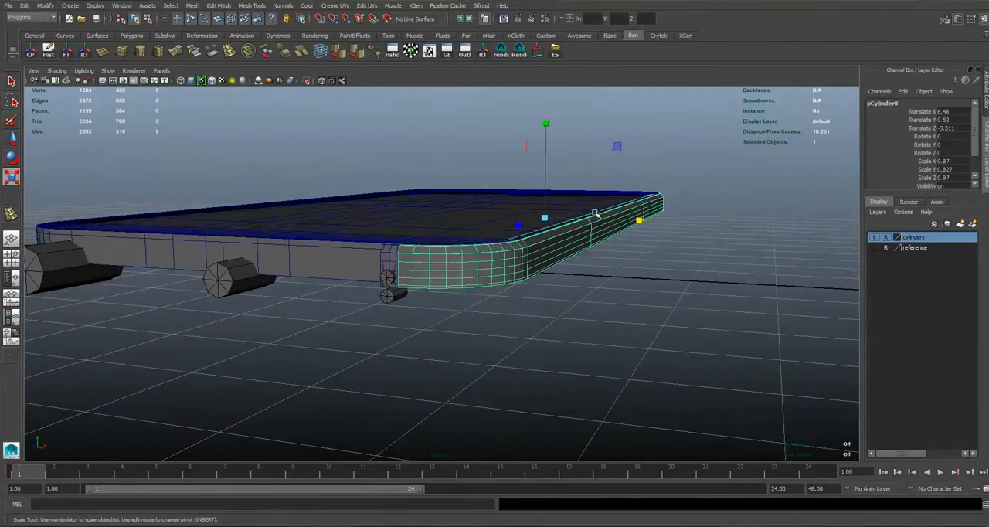
Select the isolated strip around the guide cylinder and center its pivot.
left_click_drag(398, 253, 469, 245, "alt")
left_click(448, 259)
scroll(463, 245, "up", 5)
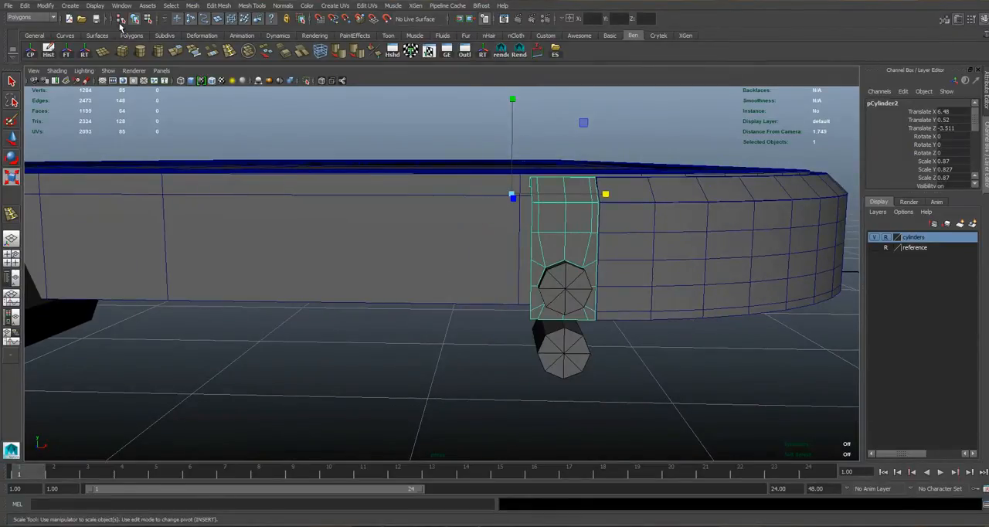
left_click(30, 51)
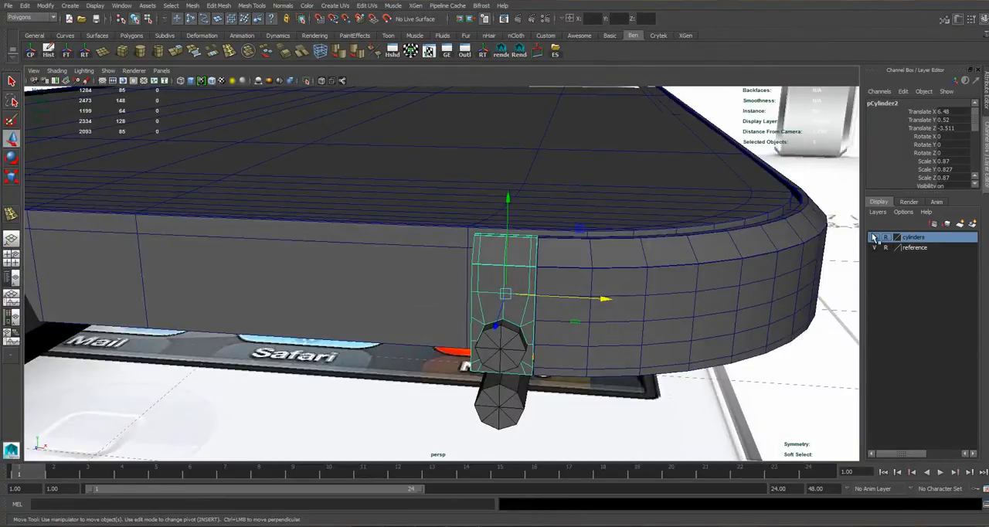
Hide the cylinders layer and delete the strip's faces inside the octagonal outline.
left_click(873, 238)
right_click_drag(515, 301, 516, 328)
left_click(501, 338)
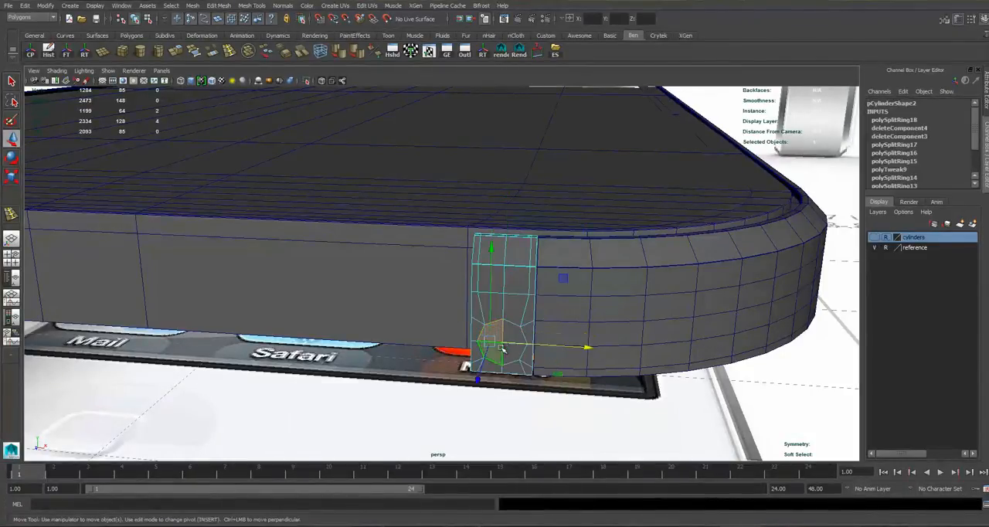
key("f")
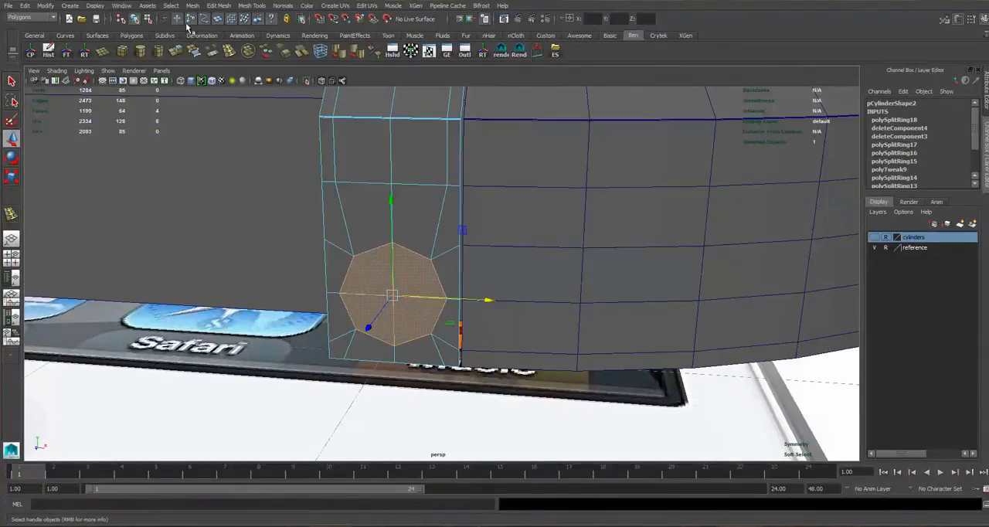
key("Delete")
Select the octagonal hole's border edges and extrude them, undoing the stray manipulator adjustment.
right_click_drag(369, 231, 369, 203)
left_click(363, 248)
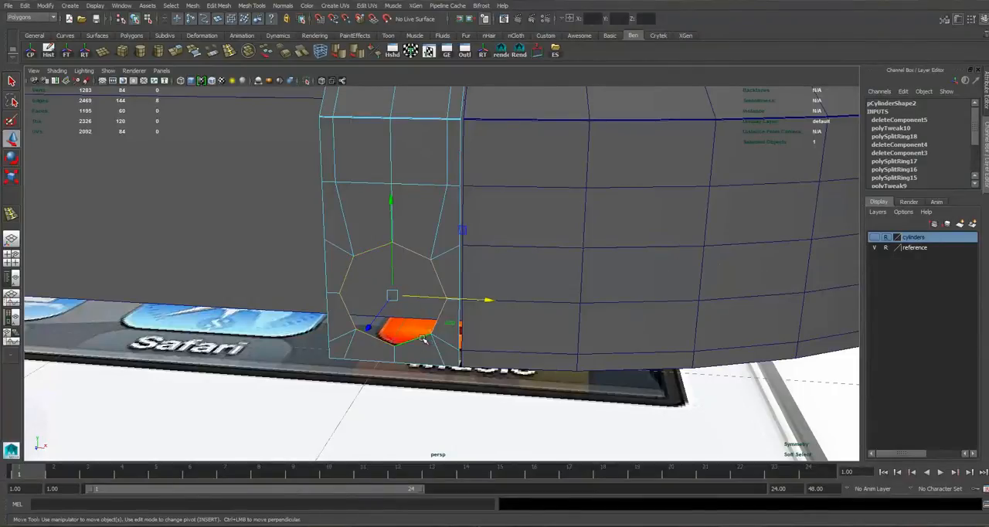
left_click(178, 52)
left_click_drag(474, 183, 481, 219, "alt")
key("ctrl+z")
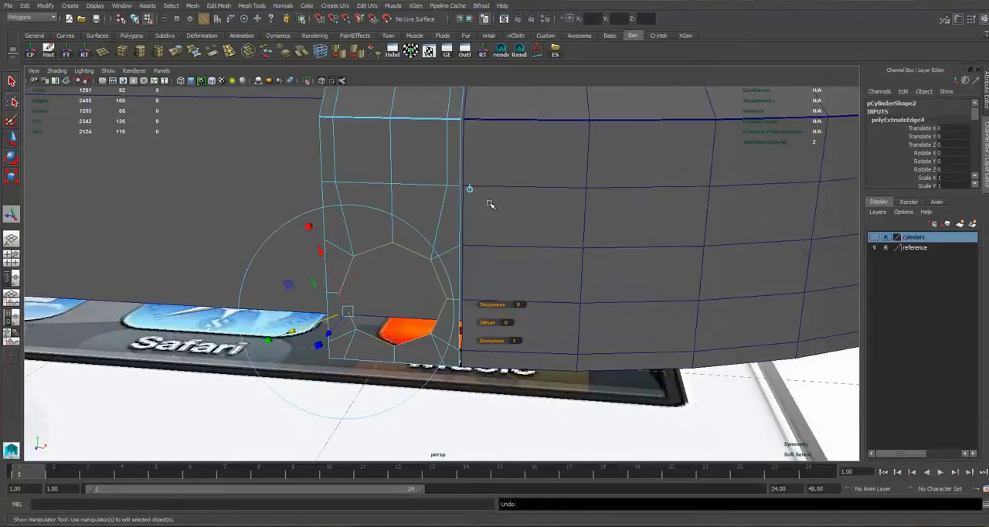
Scale the extruded hole edges uniformly to 0.978 about their common center and shift them slightly along Z.
left_click(470, 188)
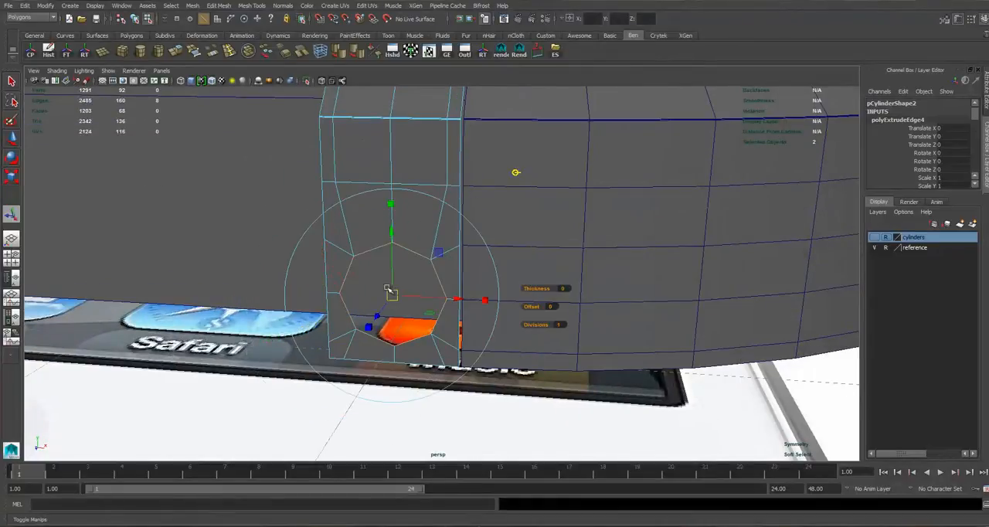
left_click(391, 206)
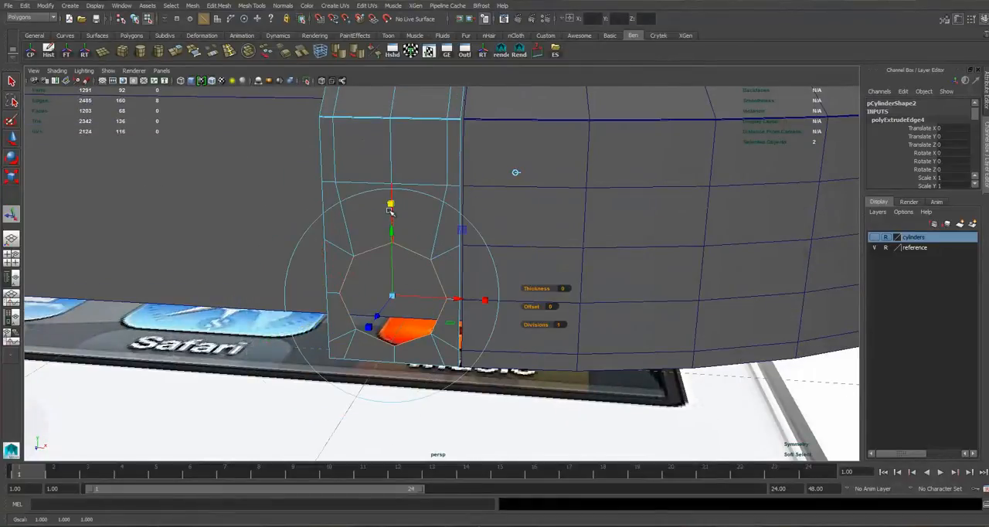
left_click_drag(395, 298, 412, 272)
left_click_drag(464, 256, 470, 257)
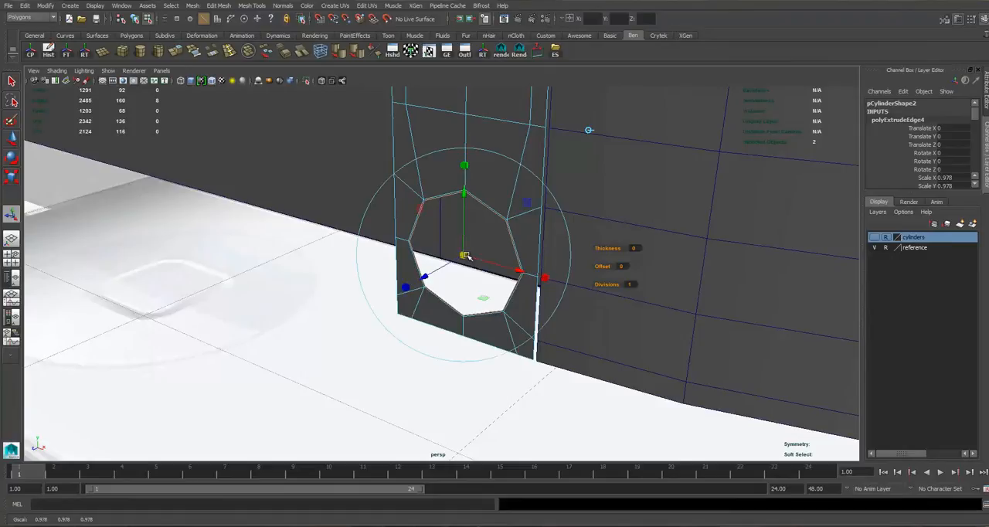
key("w")
left_click_drag(407, 289, 405, 288)
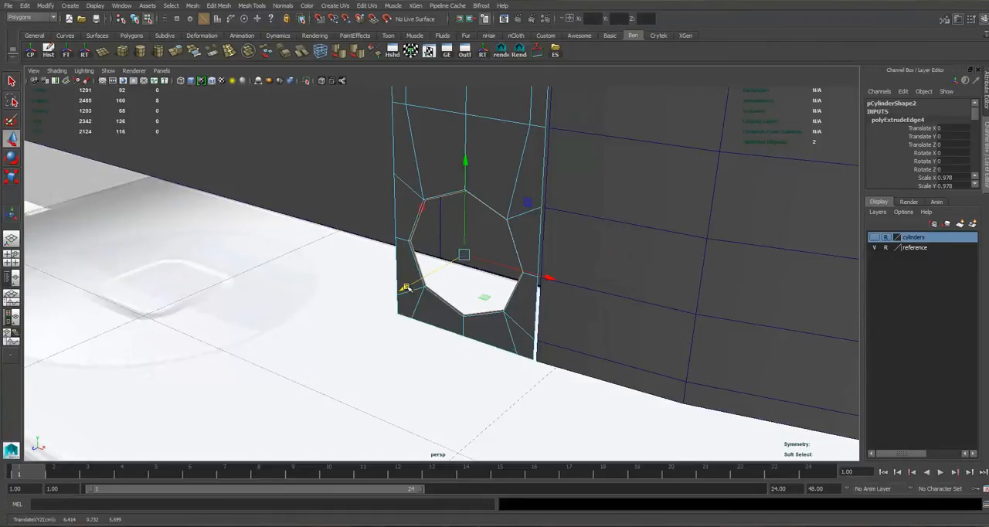
Extrude the hole's border edges again, scale them uniformly to 0.875 and push them slightly into the body.
key("ctrl+e")
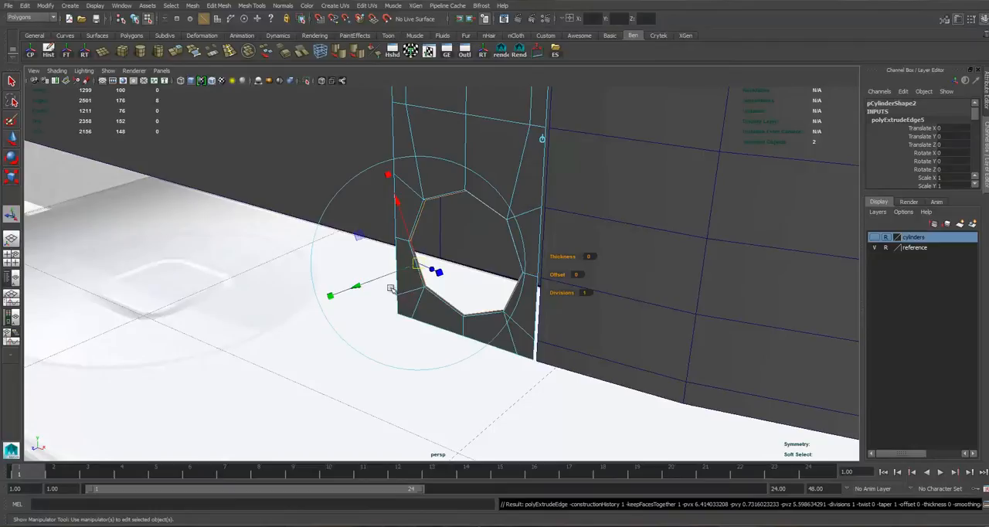
left_click(541, 138)
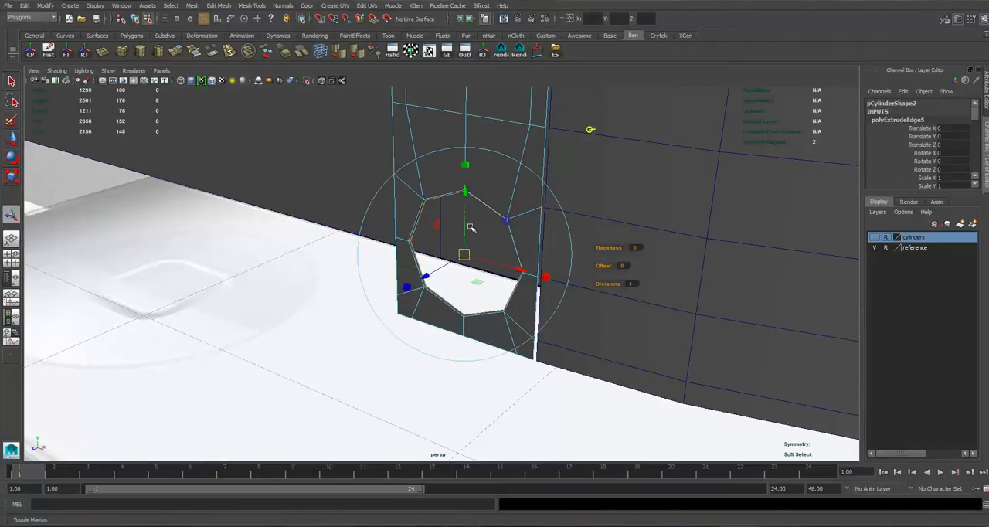
left_click(467, 165)
left_click_drag(464, 255, 454, 258)
key("w")
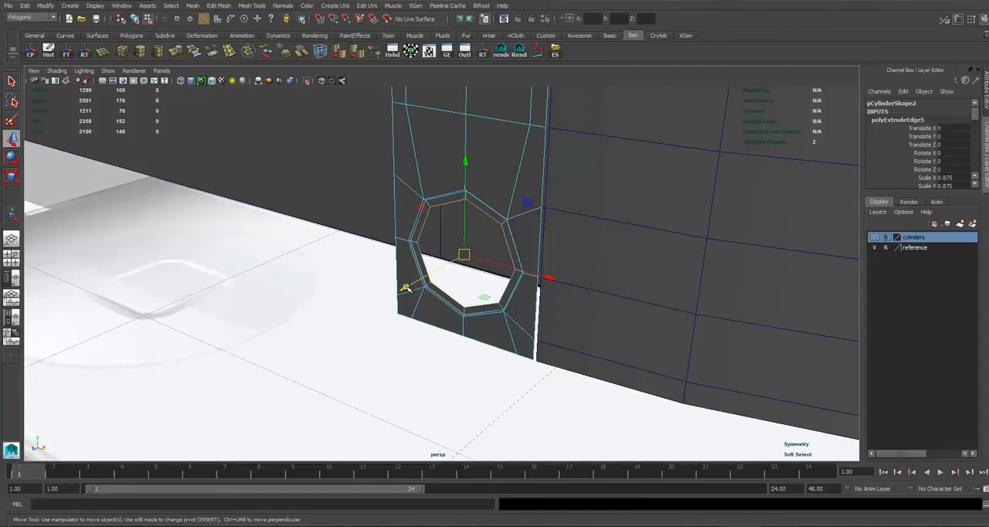
left_click_drag(408, 289, 413, 288)
Extrude the hole's inner border edges as a narrow supporting ring, offset by -0.002 along Z.
key("f")
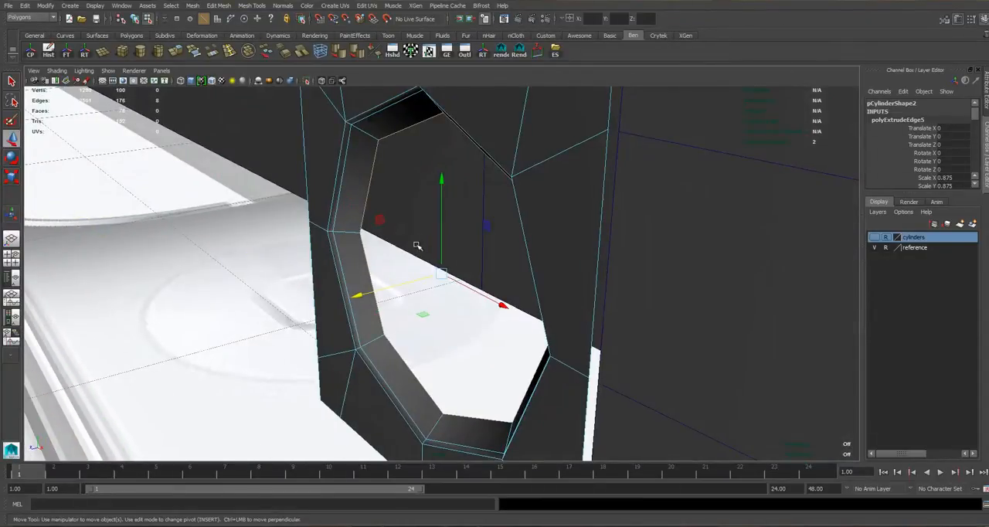
left_click_drag(417, 246, 426, 241, "alt")
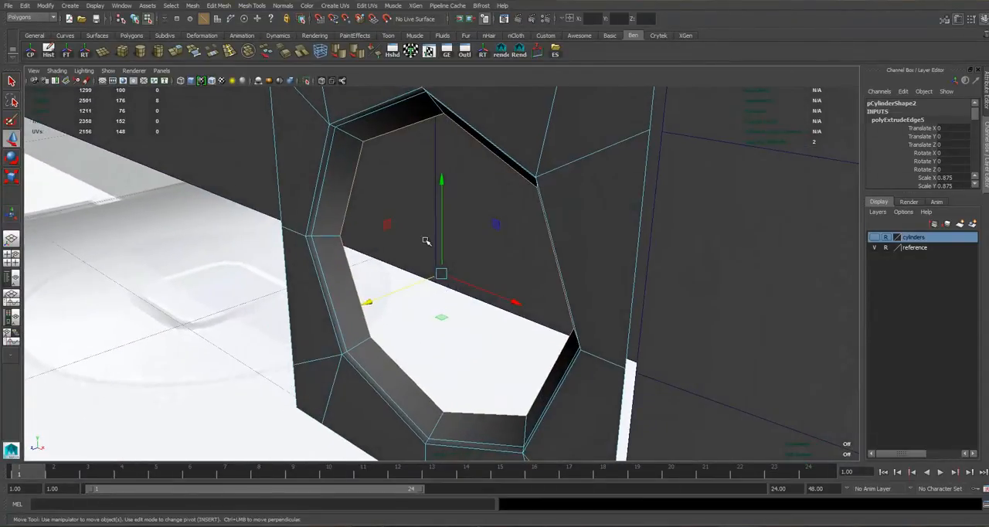
key("ctrl+e")
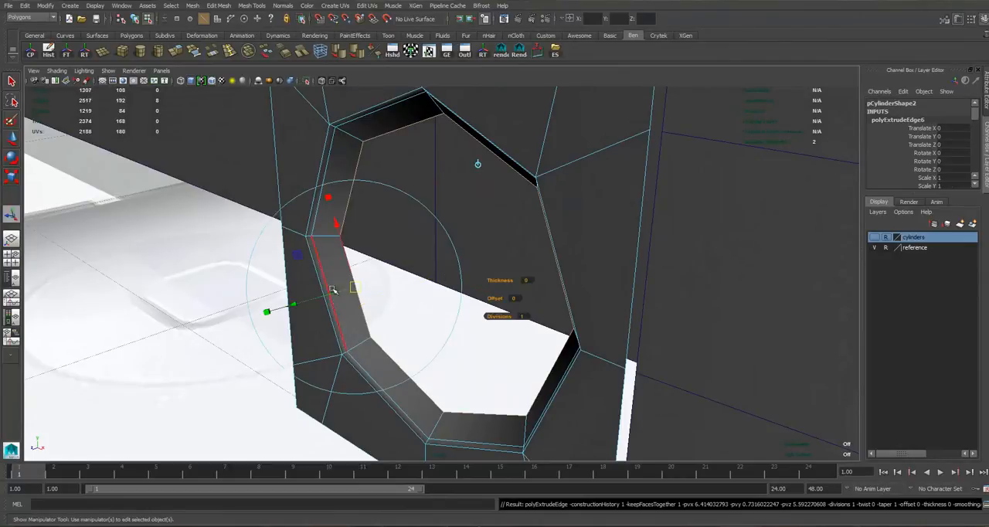
left_click(480, 165)
left_click_drag(394, 292, 444, 274)
key("r")
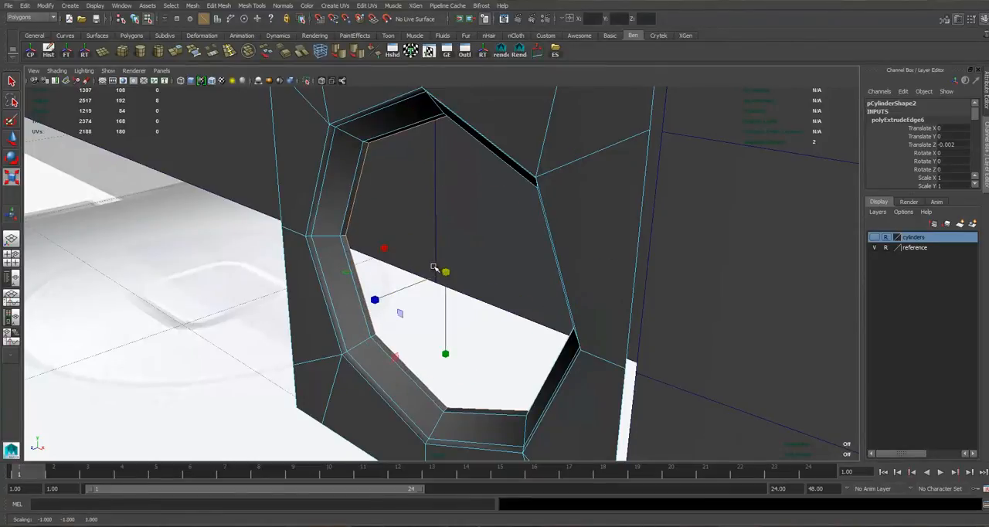
Extrude the hole's inner edges deep into the body to form the tube walls.
key("ctrl+e")
left_click(484, 163)
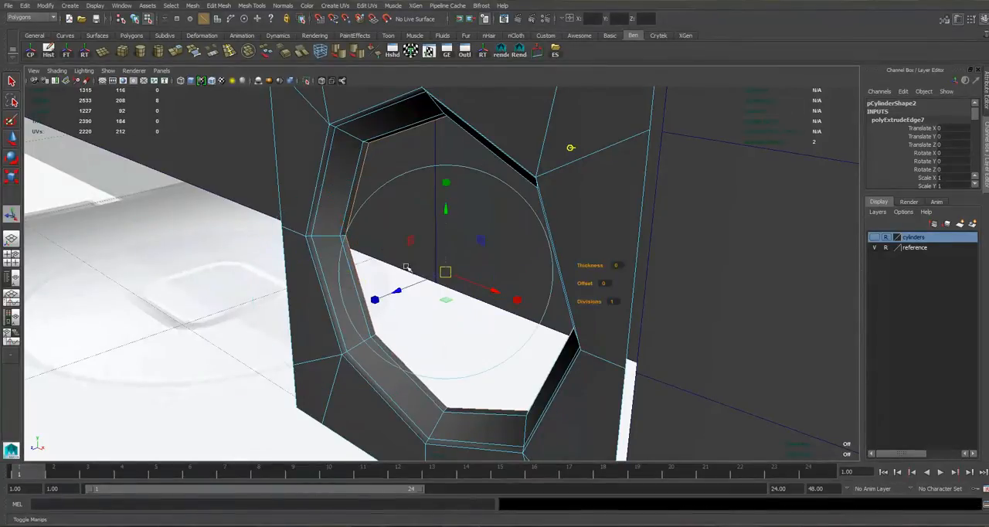
left_click_drag(399, 290, 600, 190)
Select the beveled face ring around the hole, grow the selection and soften its edge normals.
mouse_move(359, 186)
right_mouse_down()
mouse_move(359, 161)
mouse_move(348, 190)
right_mouse_up()
left_click(340, 216)
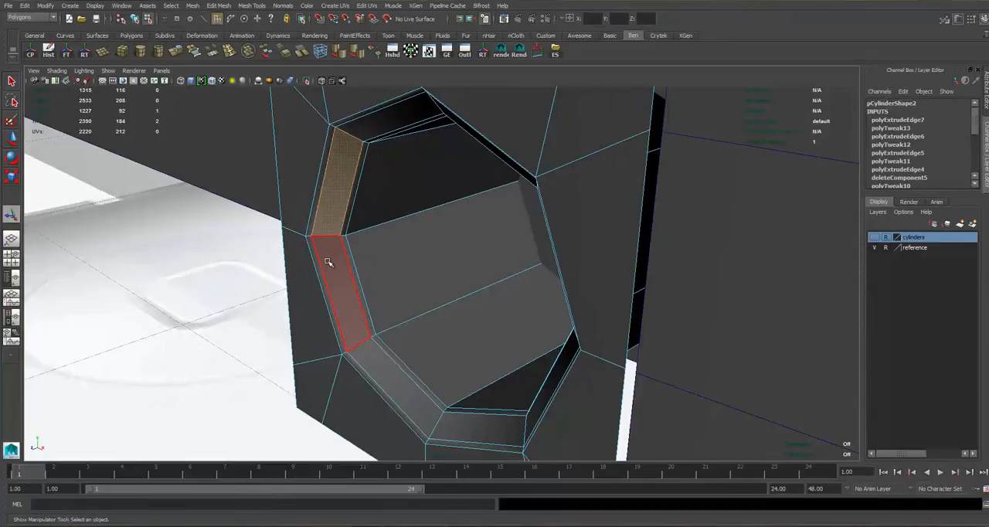
double_click(327, 263, "shift")
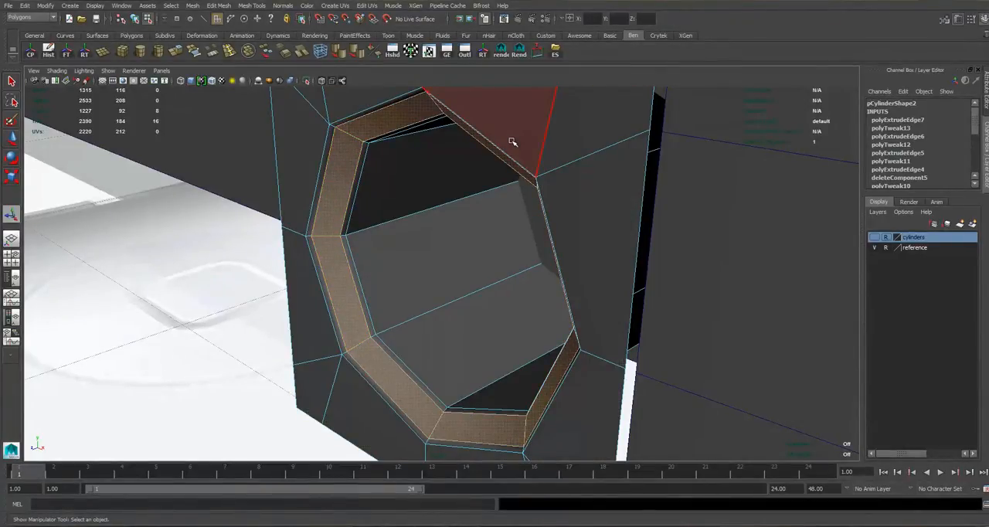
key("shift+period")
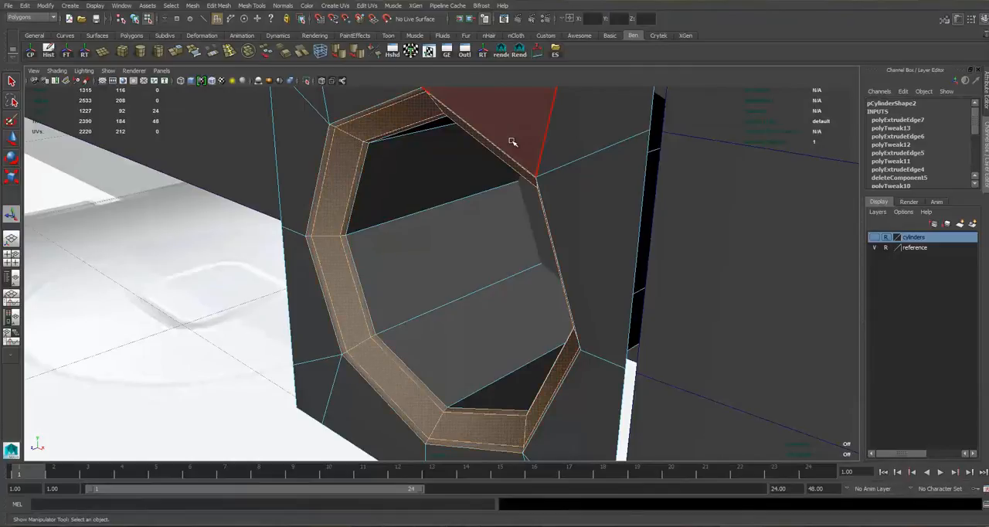
left_click(341, 54)
Select the faces of the hole's inner tube wall and soften their edge normals.
left_click(403, 186)
double_click(402, 237, "shift")
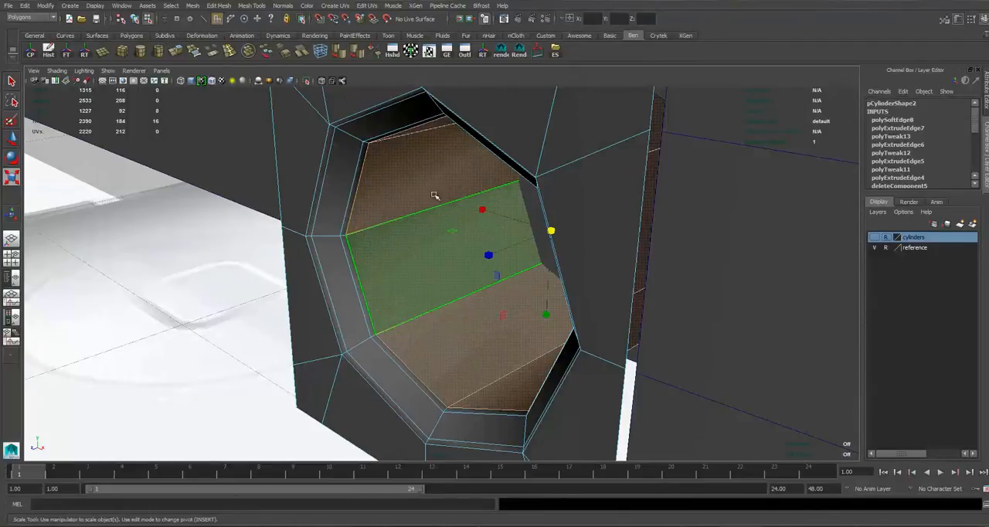
left_click(341, 54)
right_click_drag(414, 184, 453, 171)
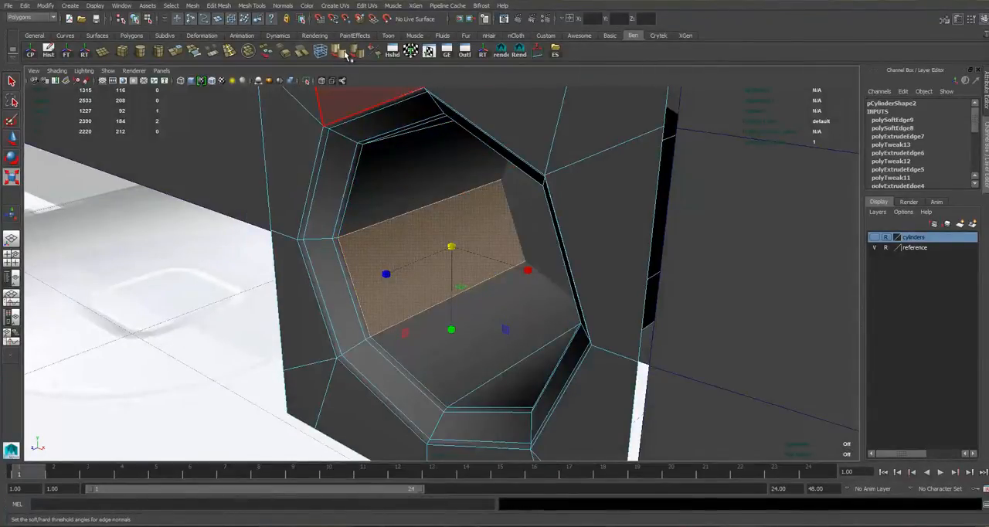
left_click(284, 6)
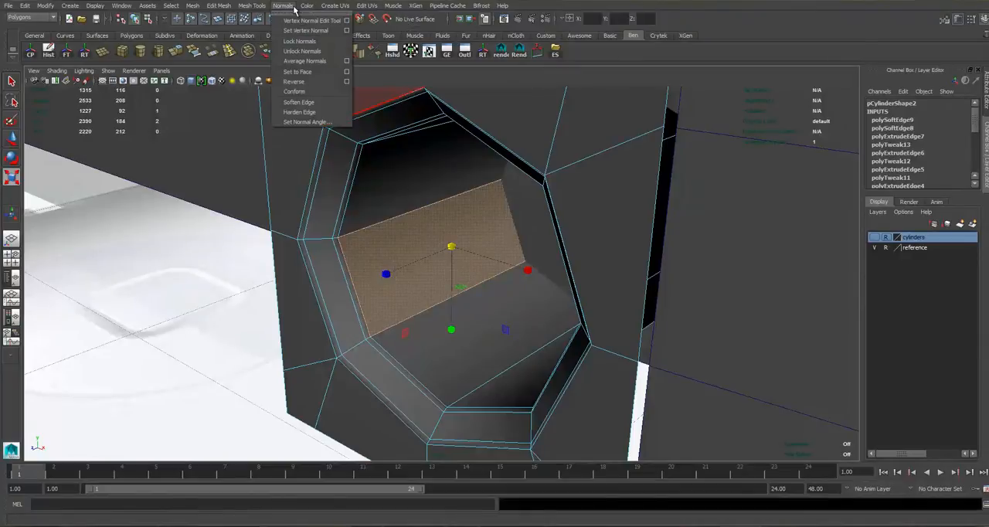
left_click(299, 102)
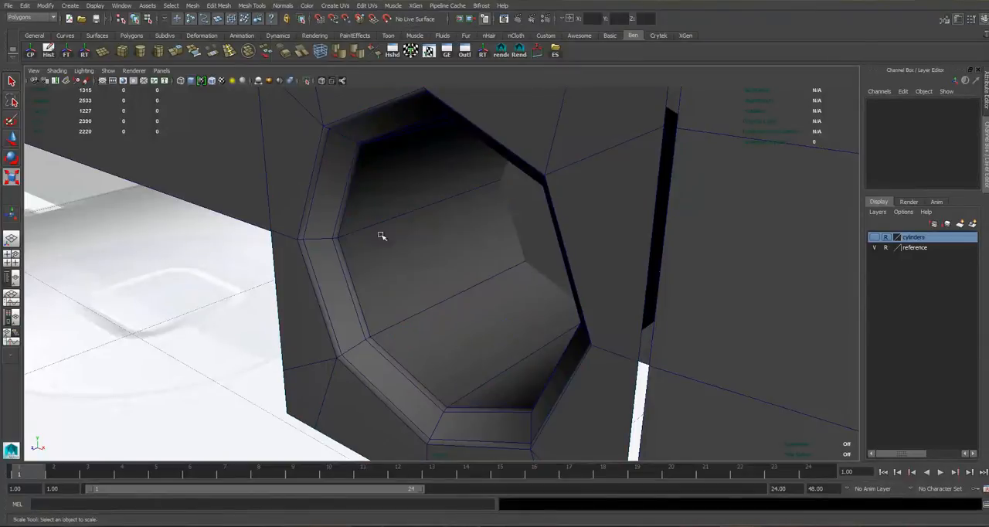
Select the whole strip containing the finished hole and duplicate it.
scroll(229, 261, "down", 6)
left_click_drag(229, 260, 429, 199, "alt")
scroll(408, 208, "up", 4)
left_click(411, 207)
scroll(429, 199, "down", 4)
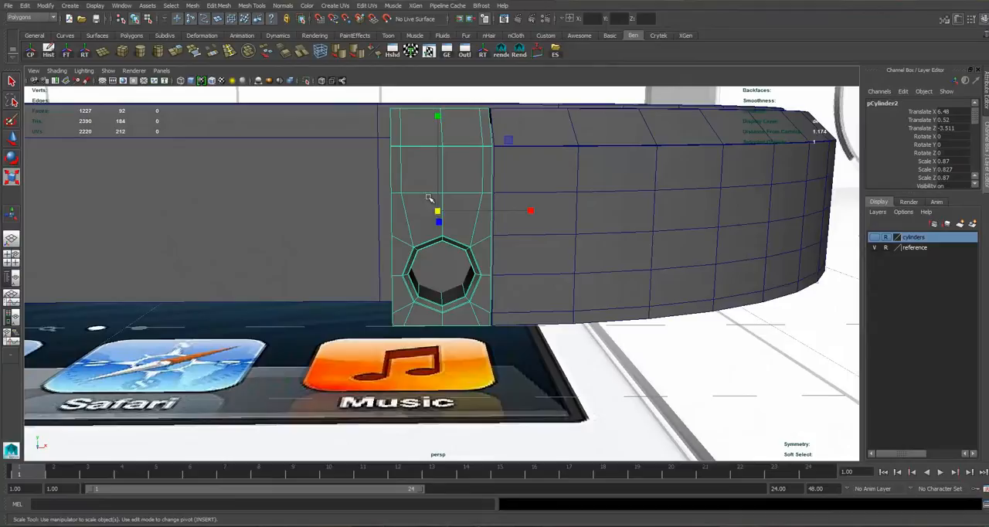
key("w")
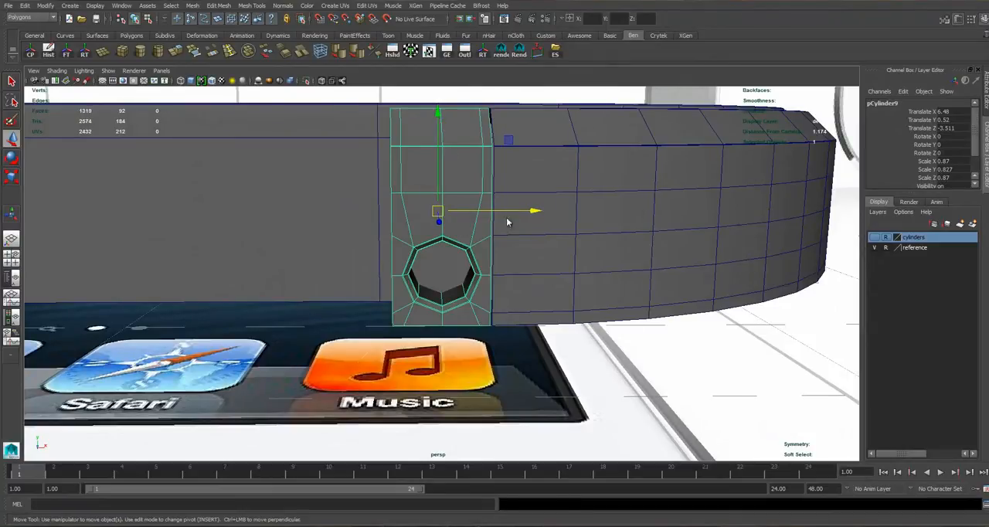
Place the duplicate strip directly beside the original in the front view and select both strips.
key("space")
key("ctrl+a")
key("space")
left_click_drag(630, 256, 560, 256)
left_click(535, 237, "shift")
scroll(550, 254, "up", 4)
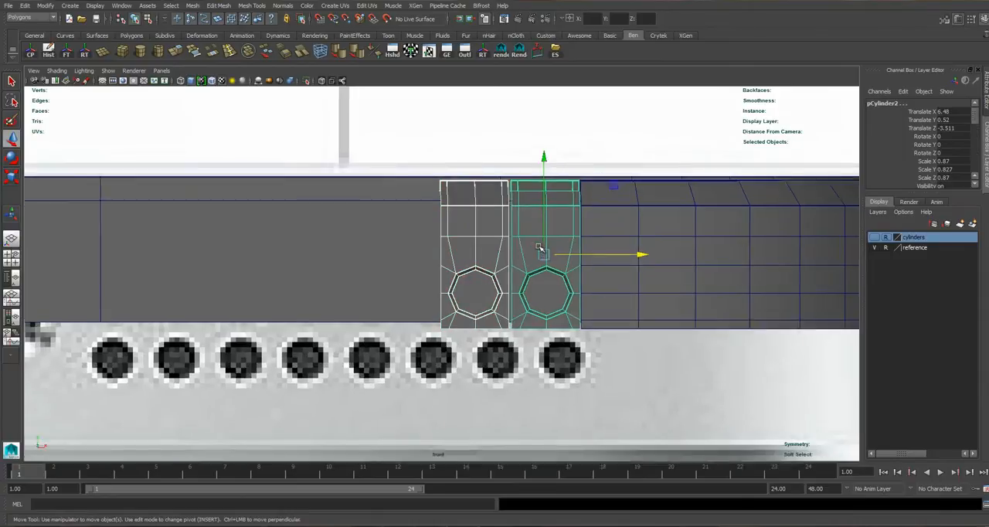
Duplicate the strip pair twice, lining up each new pair edge to edge along X to make six strips.
key("ctrl+d")
left_click_drag(623, 252, 451, 257)
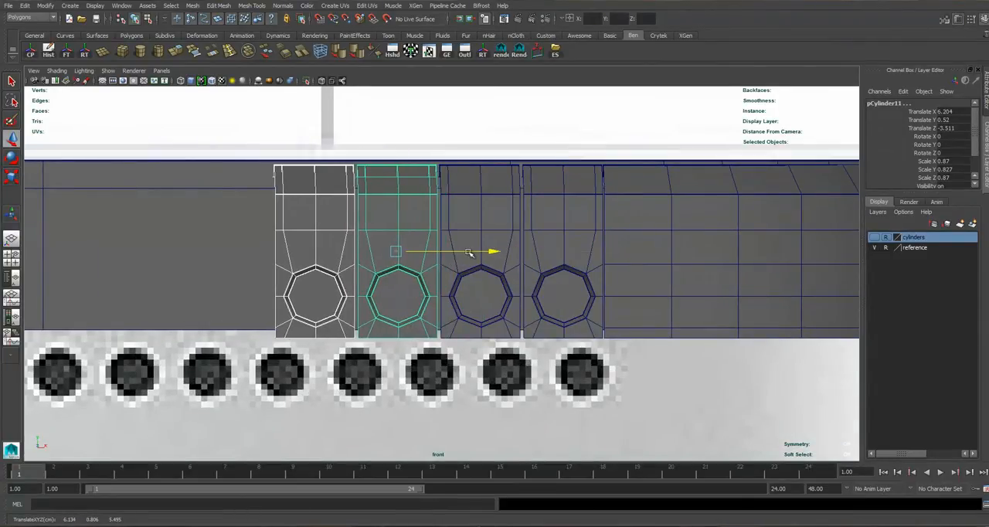
key("ctrl+d")
left_click_drag(391, 265, 306, 268)
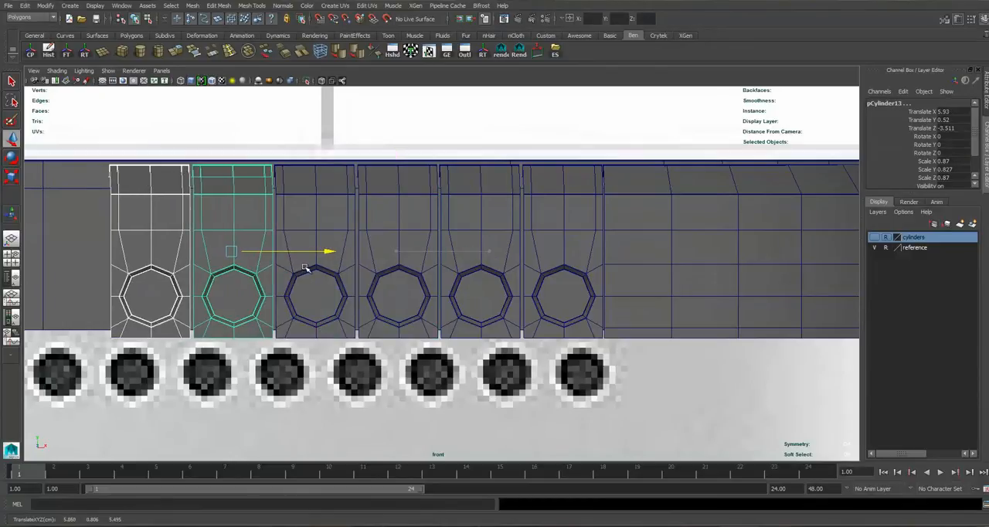
Duplicate the end strip once and place the copy at the end of the row, at Translate X 5.655.
middle_click_drag(301, 181, 456, 160, "alt")
left_click(329, 303)
key("ctrl+d")
left_click_drag(395, 229, 312, 232)
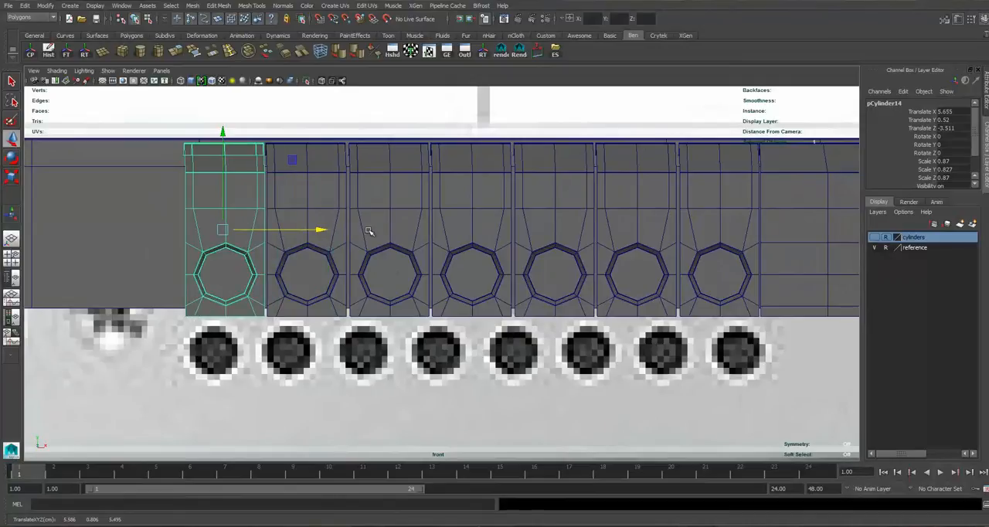
scroll(495, 267, "up", 2)
middle_click_drag(265, 230, 495, 260, "alt")
scroll(510, 260, "up", 2)
left_click_drag(526, 253, 521, 252)
middle_click_drag(711, 279, 475, 283, "alt")
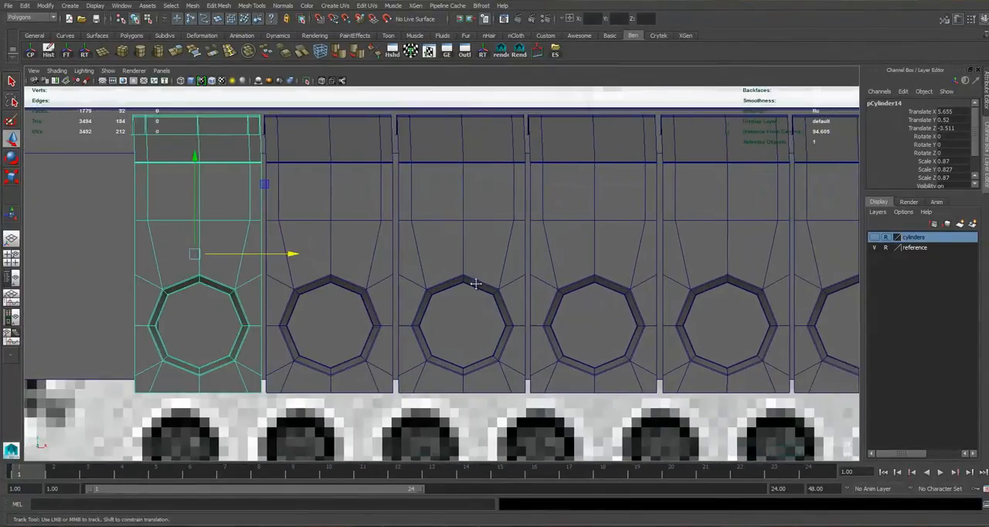
Select all seven speaker-hole strips together with the adjoining corner side mesh and combine them into one mesh.
scroll(654, 316, "down", 10)
scroll(488, 338, "up", 1)
scroll(489, 339, "up", 6)
middle_click_drag(457, 251, 455, 232, "alt")
scroll(455, 232, "up", 3)
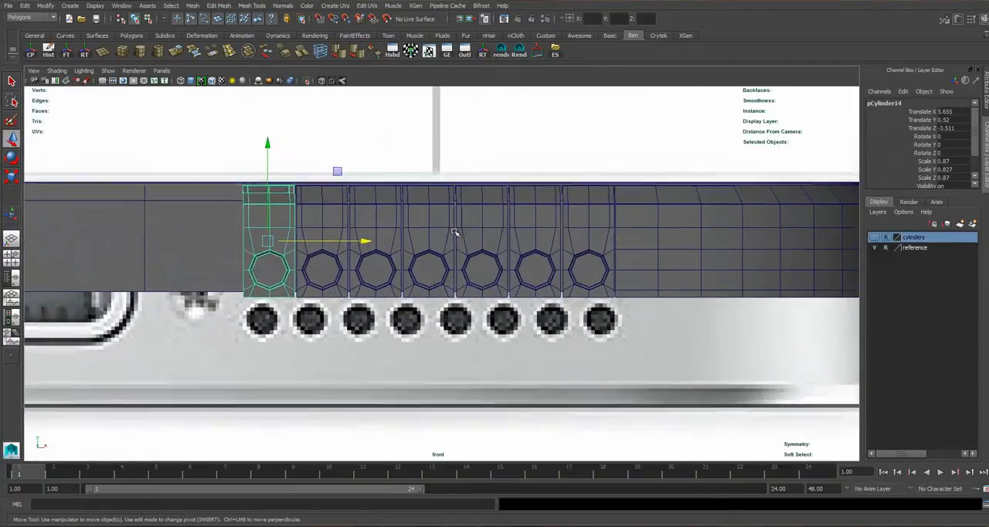
left_click(310, 220, "shift")
left_click(369, 217, "shift")
left_click(431, 215, "shift")
left_click(495, 215, "shift")
left_click(555, 214, "shift")
left_click(617, 213, "shift")
left_click(673, 206, "shift")
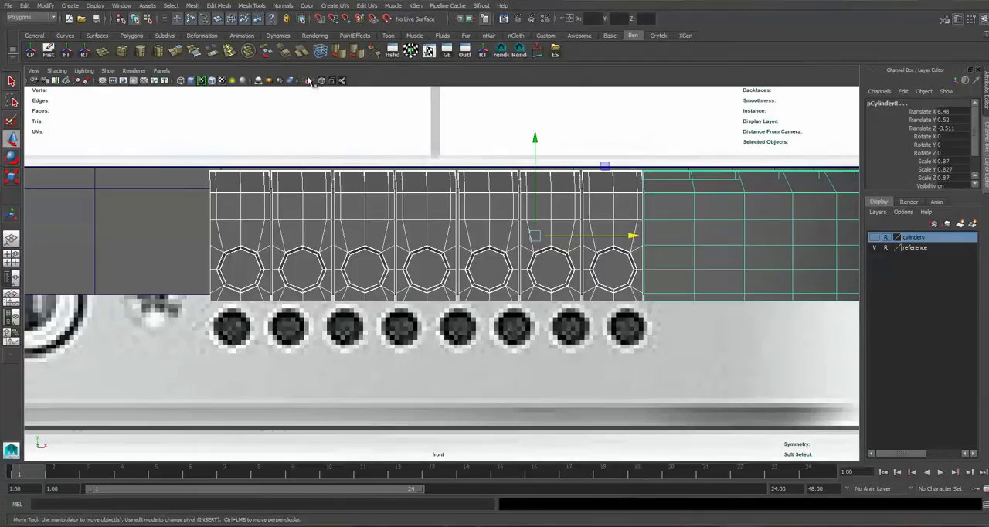
left_click(193, 6)
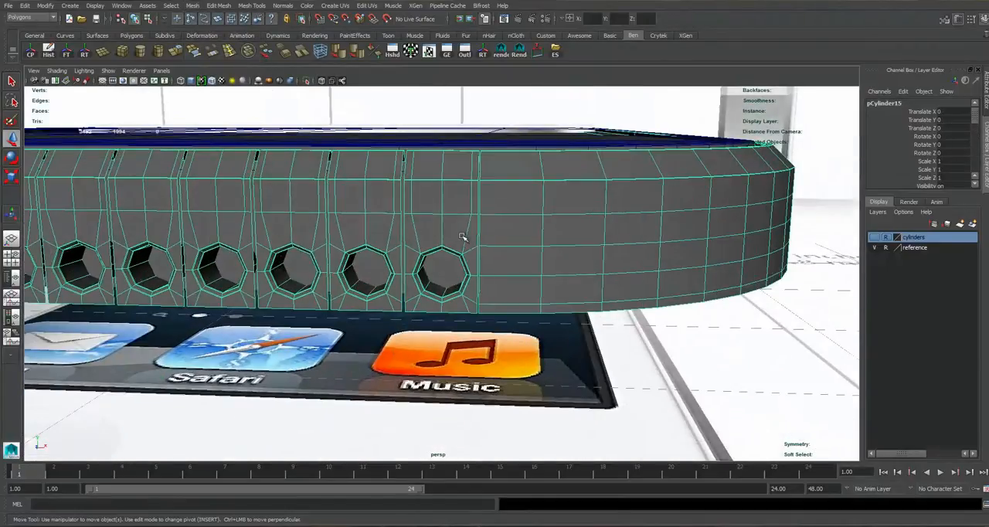
Switch the combined mesh to edge selection and try selecting an edge loop along the speaker-hole strips.
scroll(471, 274, "up", 5)
left_click_drag(462, 238, 470, 274, "alt")
scroll(471, 274, "down", 6)
key("space")
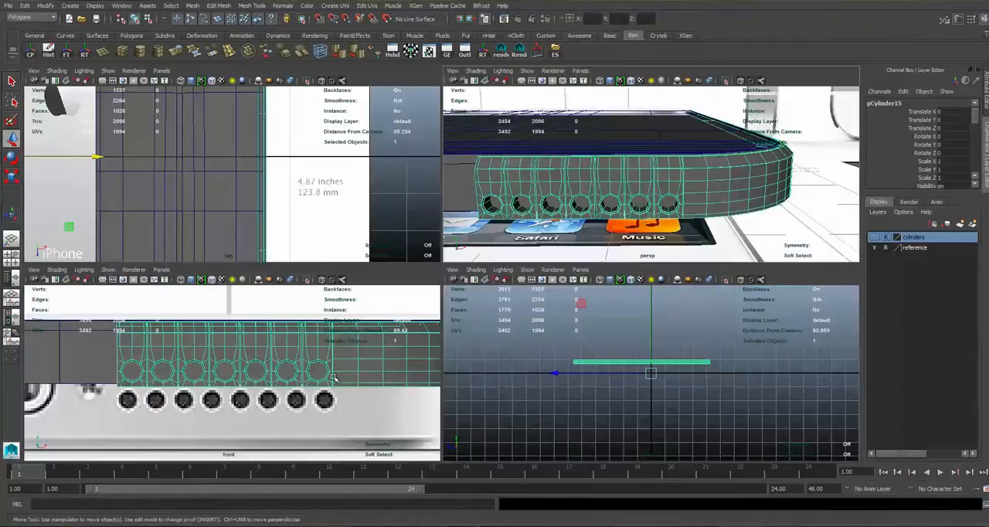
key("space")
middle_click_drag(541, 252, 549, 291, "alt")
right_click_drag(300, 223, 300, 201)
middle_click_drag(279, 233, 359, 225, "alt")
double_click(363, 223)
scroll(363, 216, "up", 4)
key("4")
key("space")
key("space")
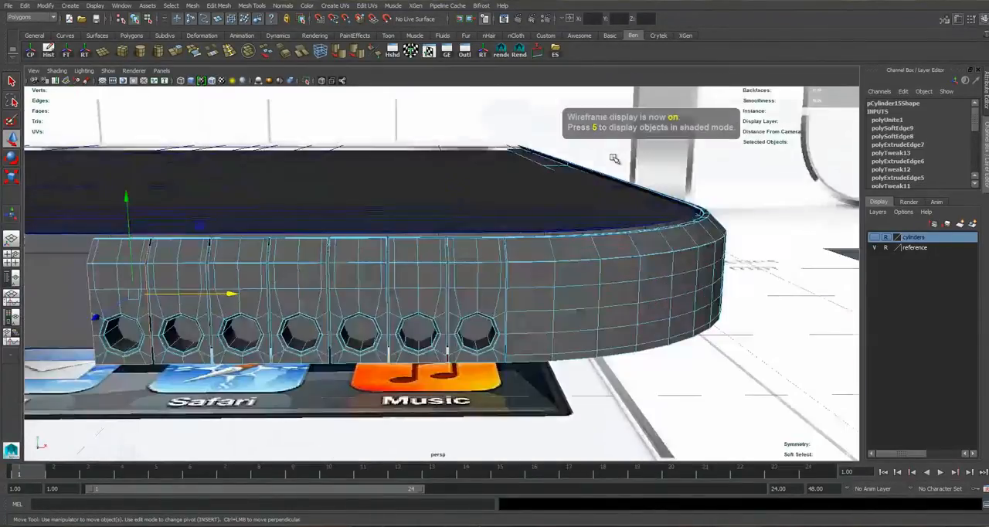
Hide the reference layer so only the phone model is displayed.
scroll(433, 255, "down", 3)
left_click(876, 247)
scroll(587, 214, "down", 4)
left_click_drag(516, 213, 687, 147, "alt")
middle_click_drag(686, 147, 658, 142, "alt")
key("w")
left_click_drag(658, 142, 389, 284, "alt")
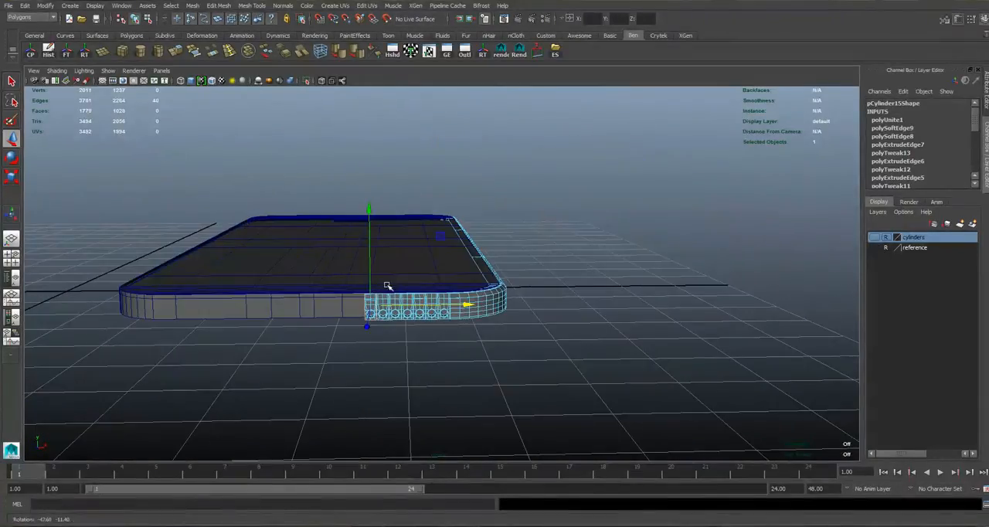
Try to select the components along the gaps between the hole strips in the front view.
key("space")
right_click(329, 309)
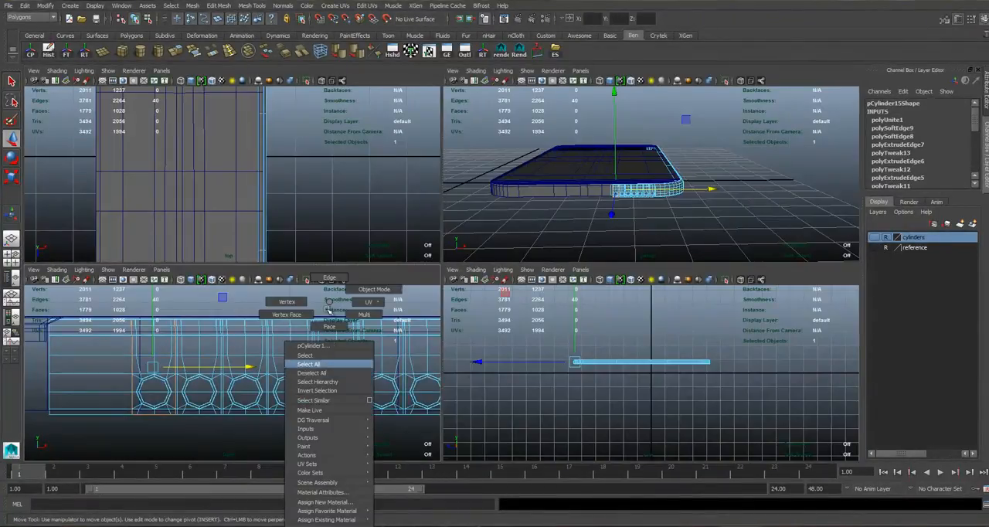
right_click_drag(326, 286, 326, 281)
scroll(320, 331, "down", 8)
mouse_move(282, 405)
middle_mouse_down("alt")
mouse_move(166, 419)
mouse_move(288, 398)
middle_mouse_up("alt")
scroll(333, 358, "up", 6)
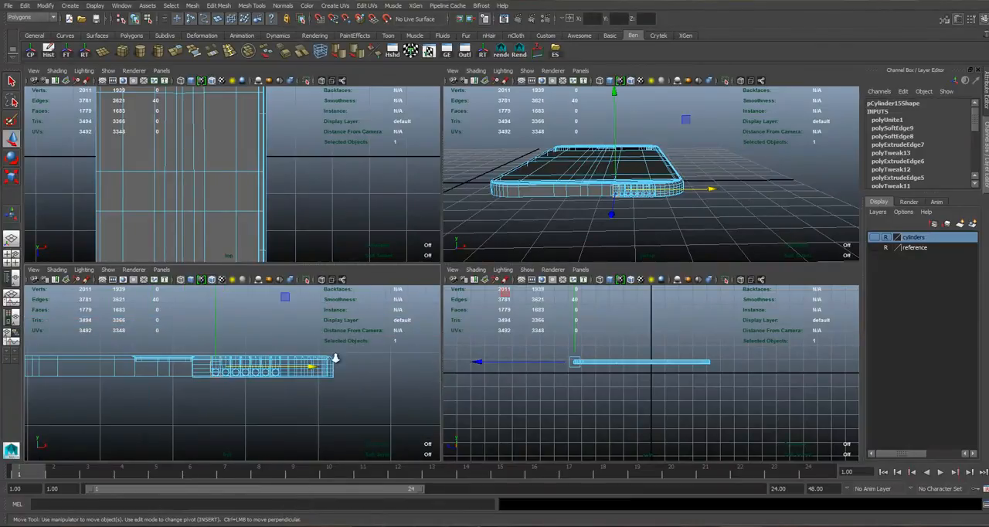
scroll(327, 325, "up", 4)
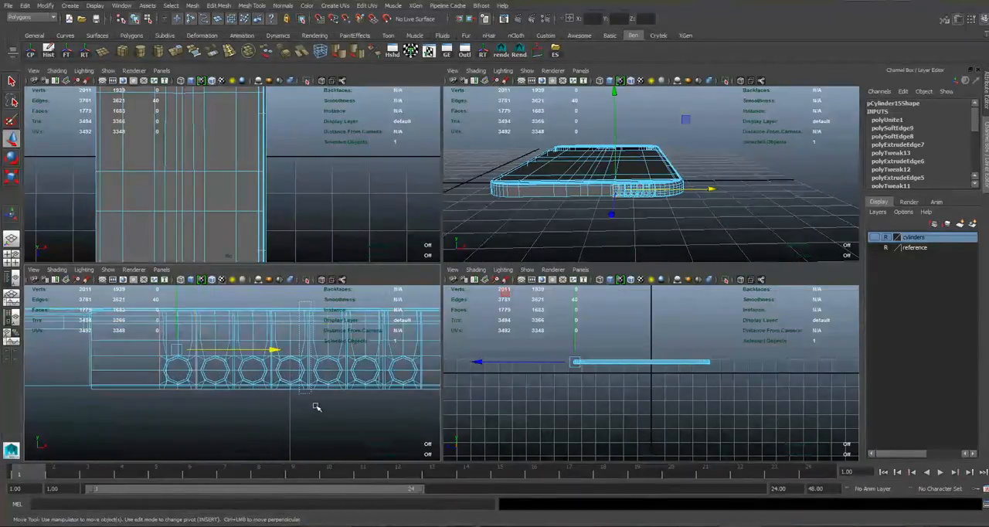
left_click_drag(314, 405, 317, 408)
right_click_drag(310, 332, 310, 278)
right_click_drag(505, 303, 505, 323)
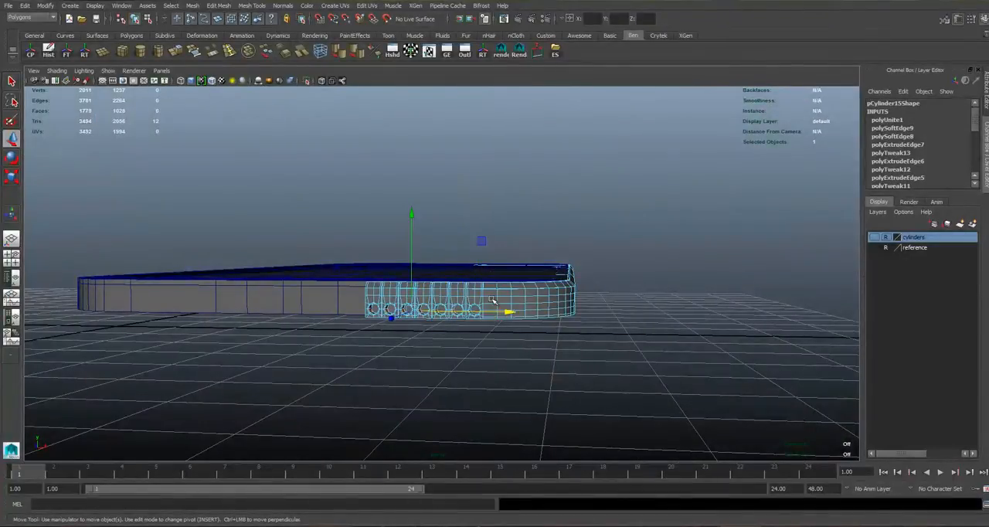
Select the faces of the speaker-hole row, rounded corner and adjoining side section, and isolate them in the perspective view.
left_click_drag(521, 292, 339, 265, "alt")
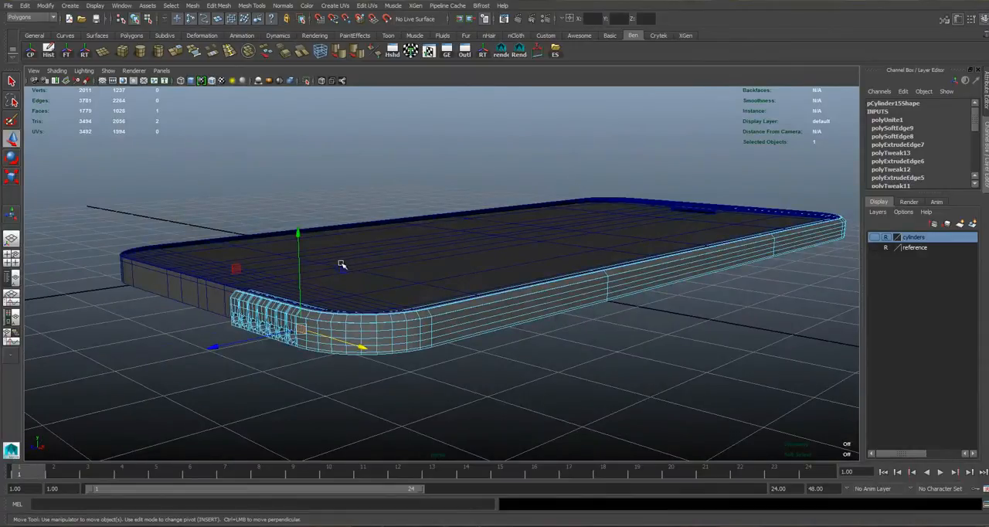
left_click_drag(495, 254, 338, 276, "alt")
left_click_drag(238, 243, 333, 350)
key("ctrl+z")
left_click_drag(181, 196, 595, 270)
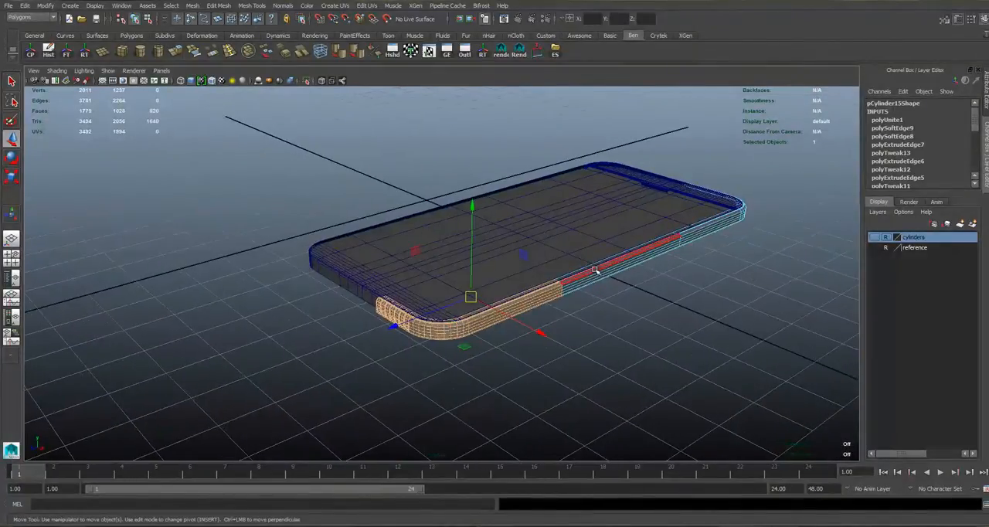
left_click(307, 81)
scroll(376, 311, "up", 2)
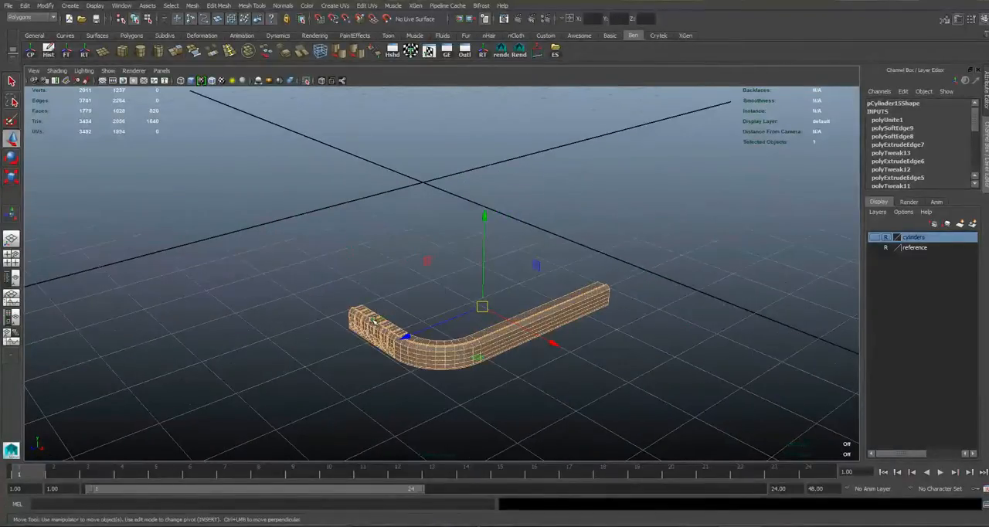
right_click_drag(373, 320, 455, 256)
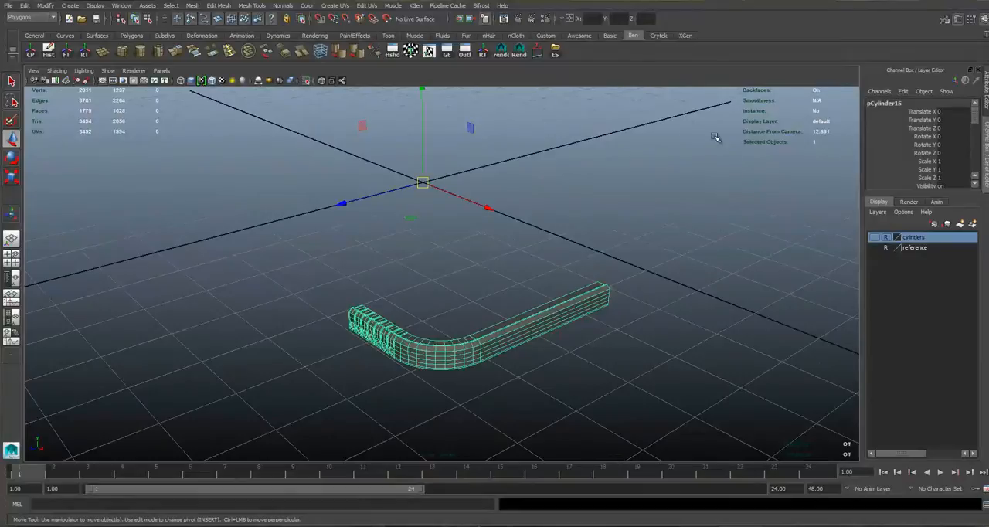
Reselect the faces of the hole row, corner and adjoining side section and isolate them in the front view.
key("space")
key("space")
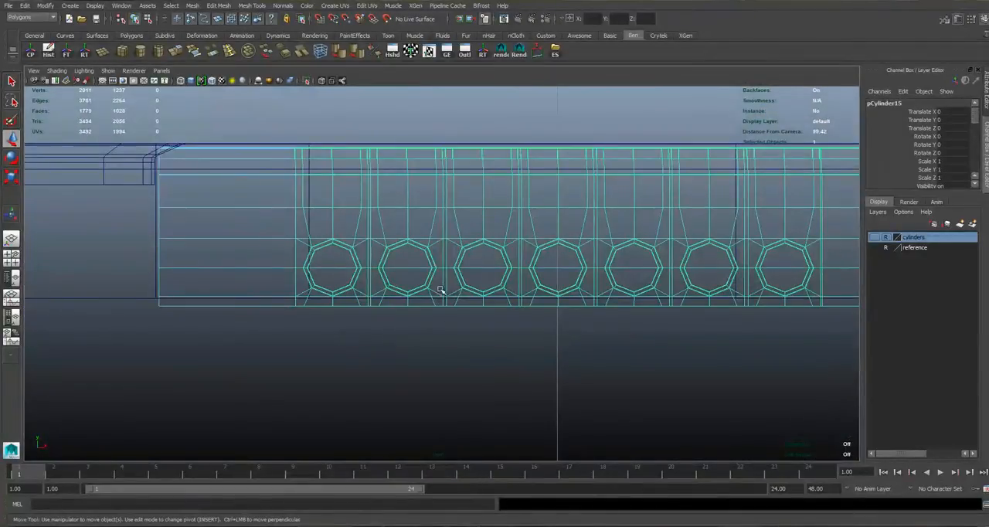
scroll(294, 243, "down", 8)
scroll(484, 270, "up", 4)
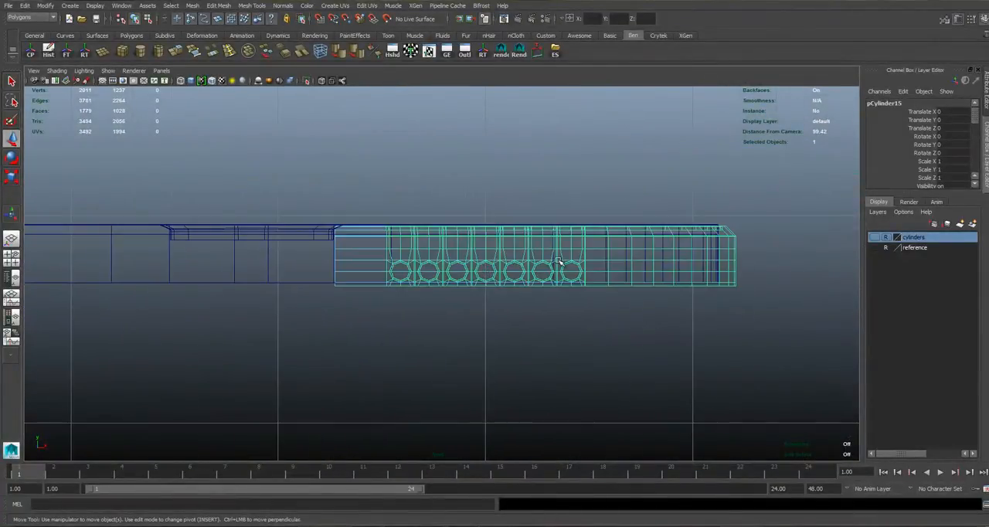
key("space")
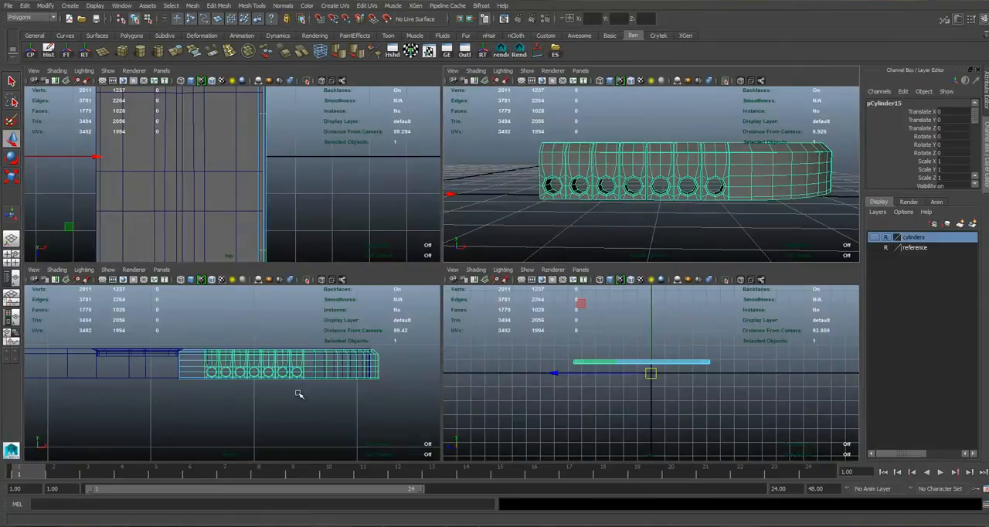
key("space")
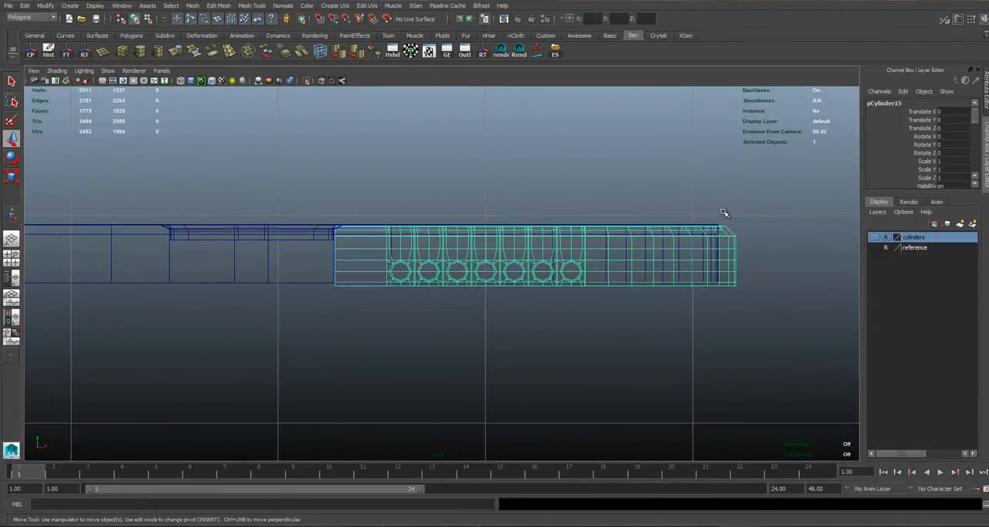
key("space")
key("space")
left_click_drag(448, 294, 343, 216, "alt")
left_click_drag(247, 159, 714, 418)
key("space")
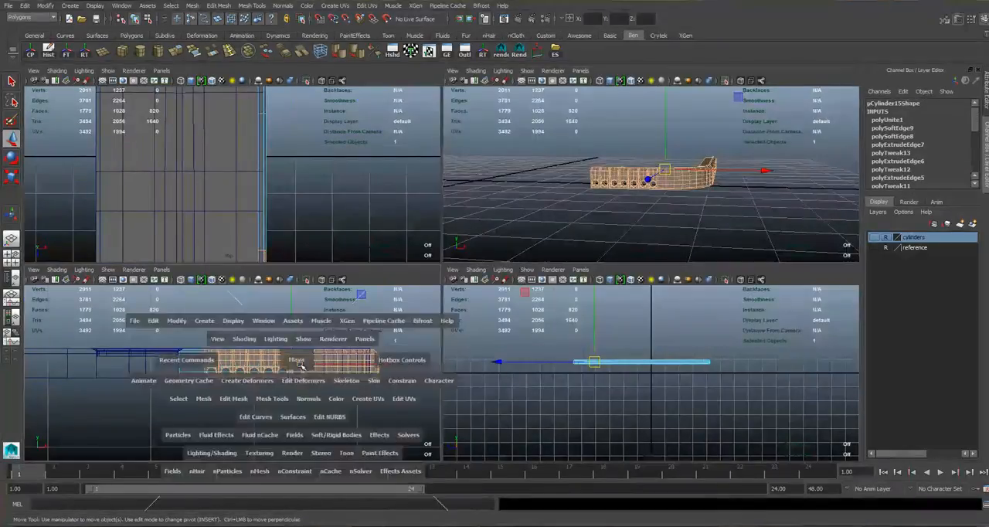
scroll(515, 307, "up", 1)
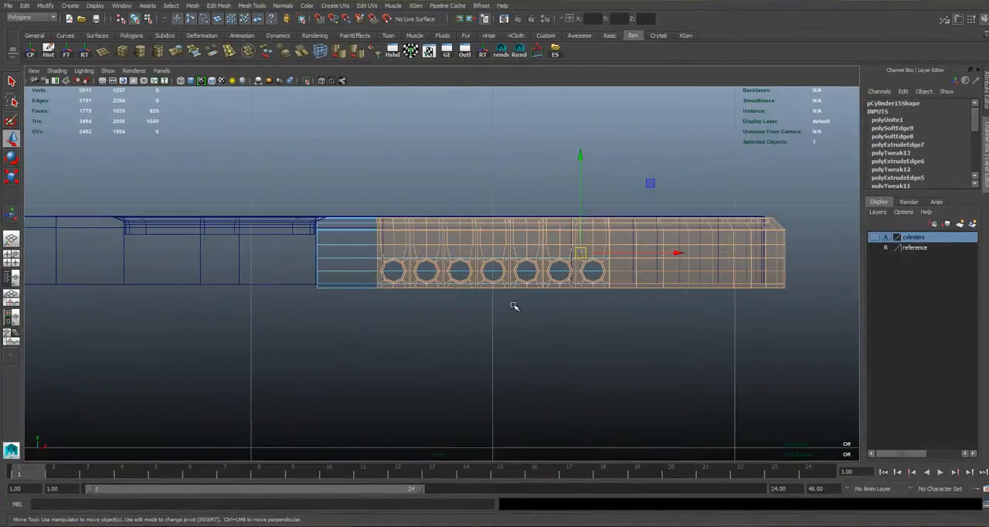
left_click(306, 81)
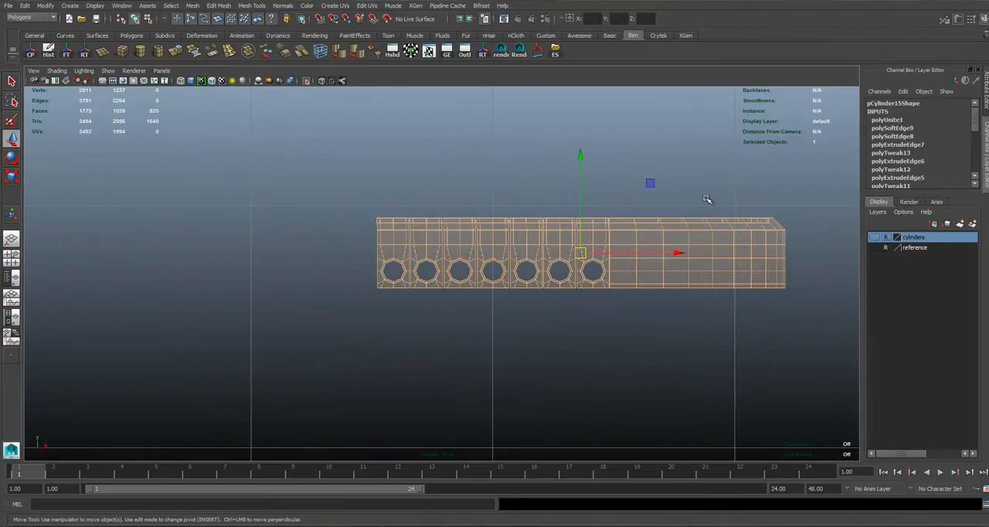
Examine the gaps between the isolated hole strips and the corner mesh in the front and perspective views.
middle_click_drag(675, 225, 535, 276, "alt")
scroll(535, 276, "up", 1)
scroll(434, 285, "up", 2)
right_click_drag(568, 270, 605, 258)
left_click(532, 268)
middle_click_drag(405, 261, 428, 257, "alt")
scroll(480, 263, "up", 2)
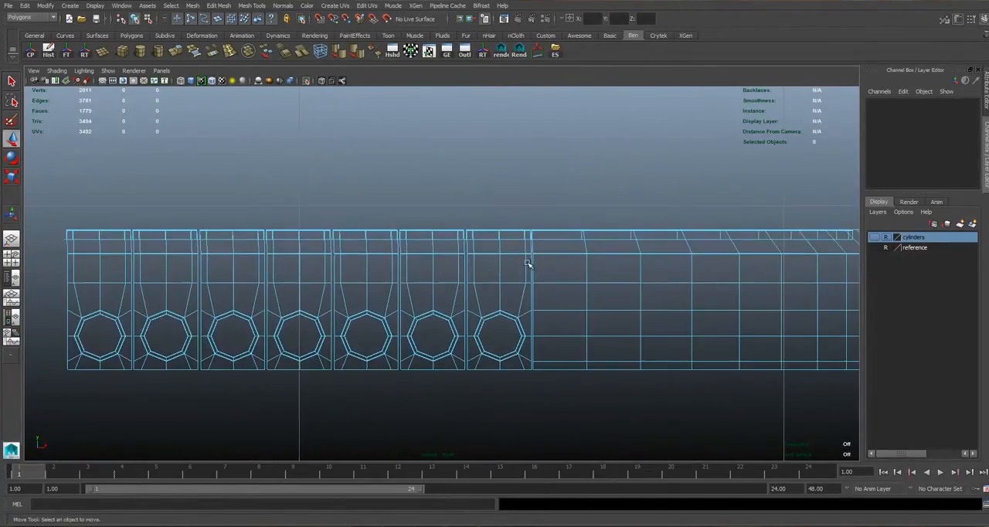
key("space")
key("space")
mouse_move(331, 216)
middle_mouse_down("alt")
mouse_move(605, 174)
mouse_move(485, 210)
middle_mouse_up("alt")
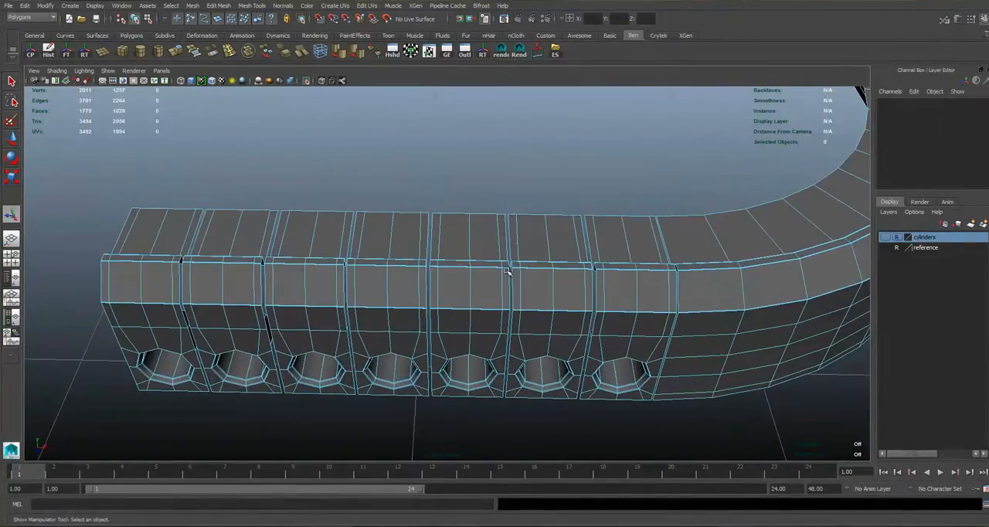
left_click_drag(507, 272, 505, 256, "alt")
middle_click_drag(704, 274, 667, 280, "alt")
Select the border edge loop along the seam between the last hole strip and the corner side mesh.
left_click(607, 386)
mouse_move(606, 252)
left_mouse_down("alt")
mouse_move(593, 254)
mouse_move(600, 268)
left_mouse_up("alt")
middle_click_drag(603, 240, 441, 218, "alt")
scroll(442, 220, "up", 4)
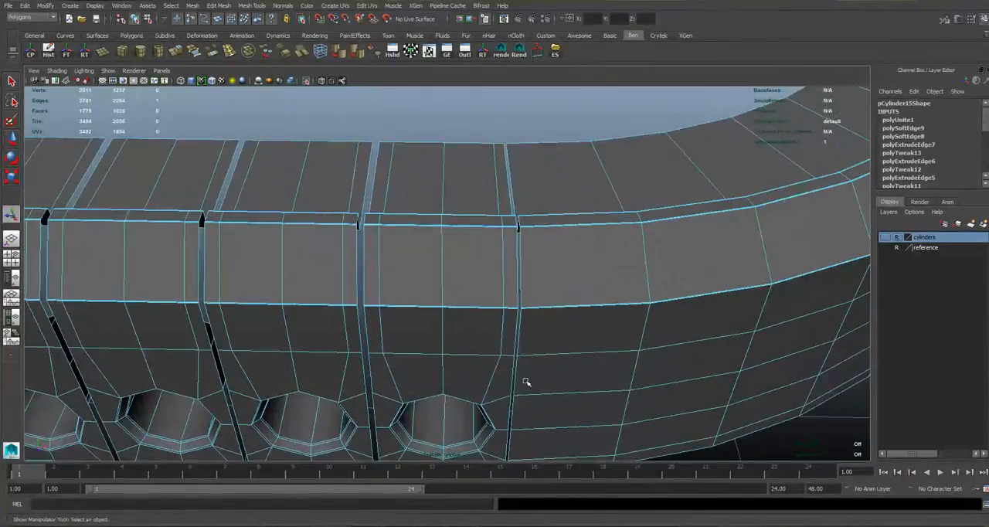
middle_click_drag(526, 382, 537, 343, "alt")
middle_click_drag(462, 112, 458, 179, "alt")
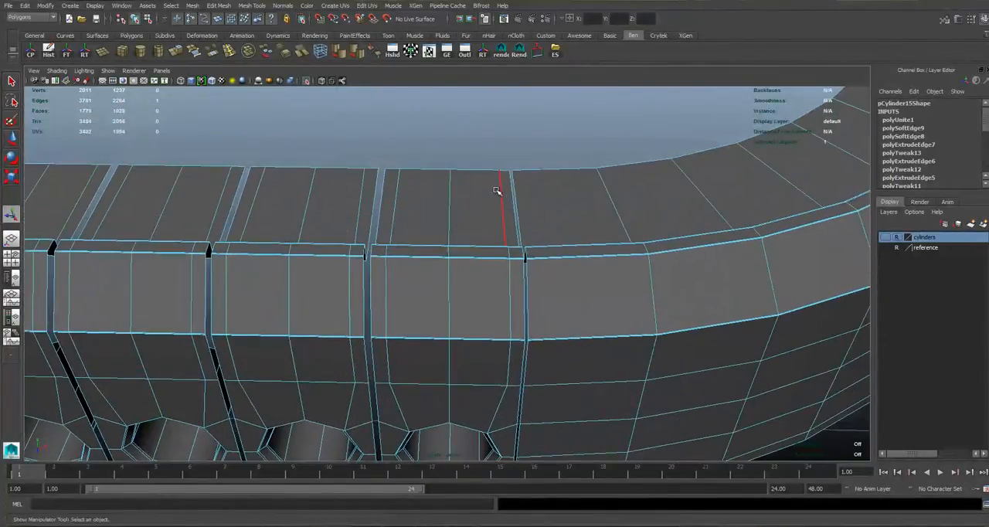
left_click(518, 195)
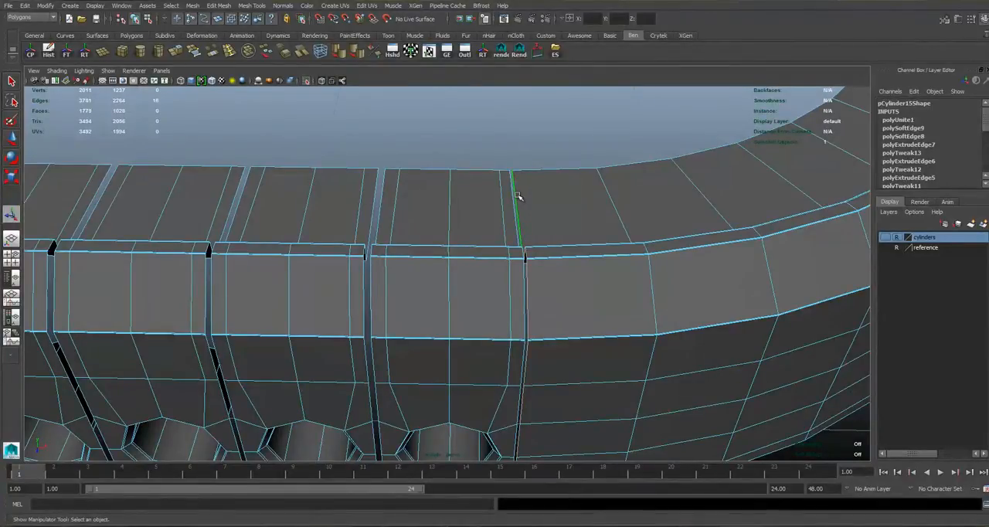
middle_click_drag(573, 325, 577, 257, "alt")
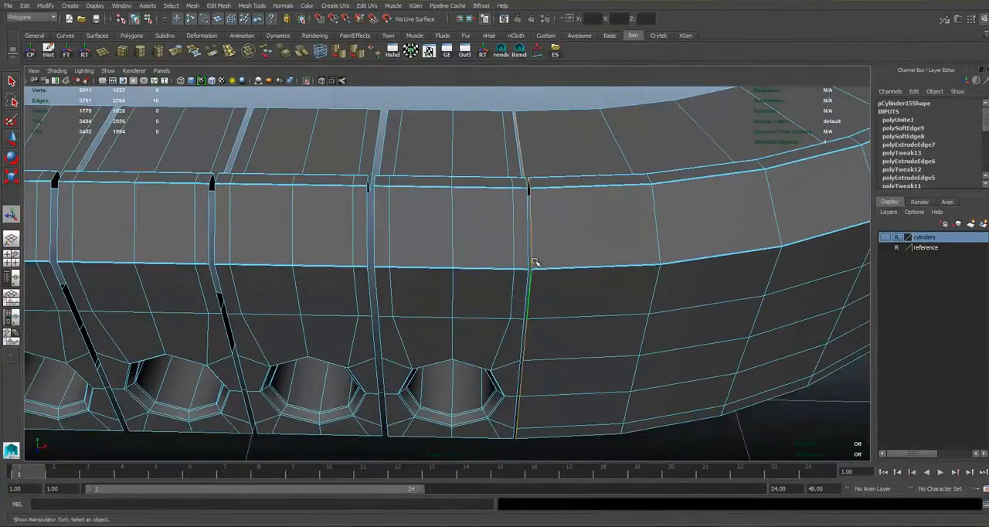
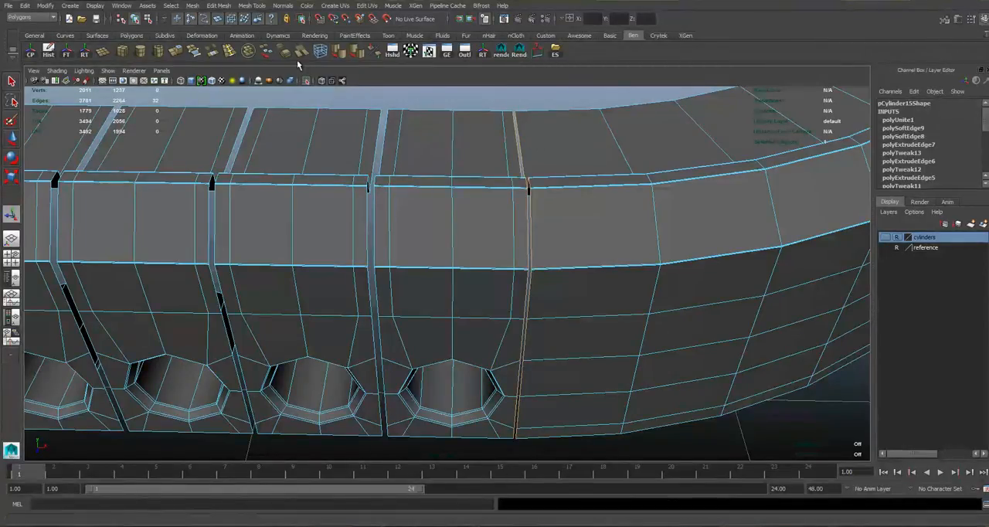
Bridge the border edges between the last hole strip and the corner mesh, and between the last two hole strips.
left_click(194, 52)
middle_click_drag(371, 436, 431, 415, "alt")
left_click(435, 414)
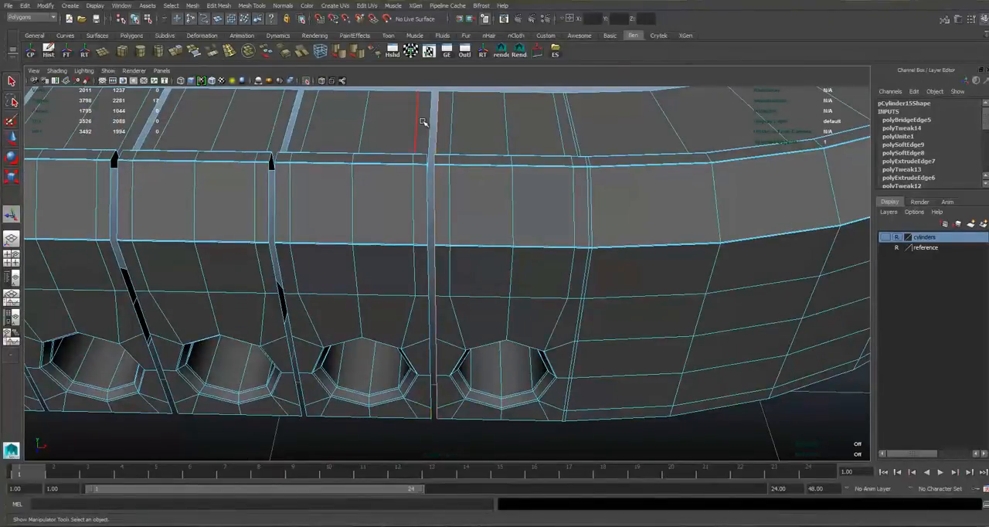
key("g")
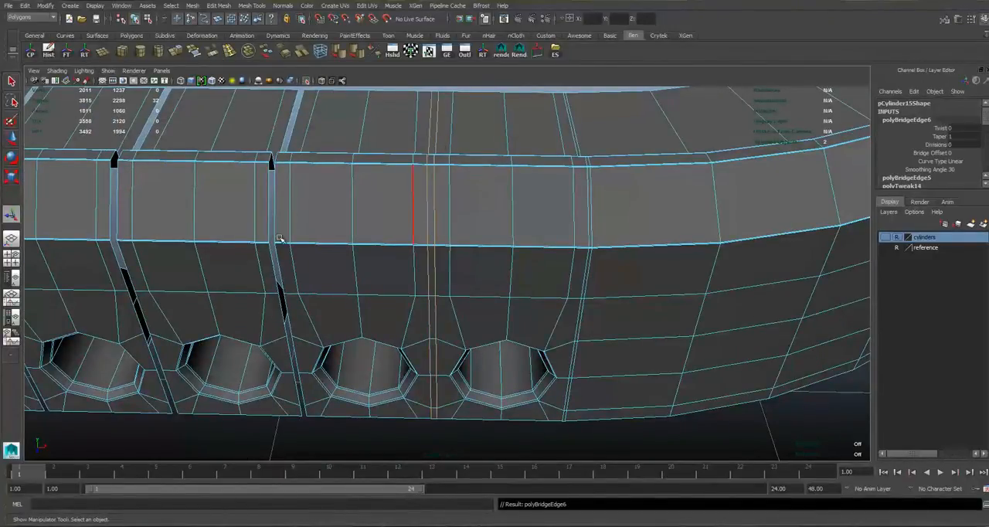
Bridge the next two seams between adjacent speaker-hole strips, working away from the rounded corner.
middle_click_drag(362, 408, 454, 419, "alt")
left_click(388, 422)
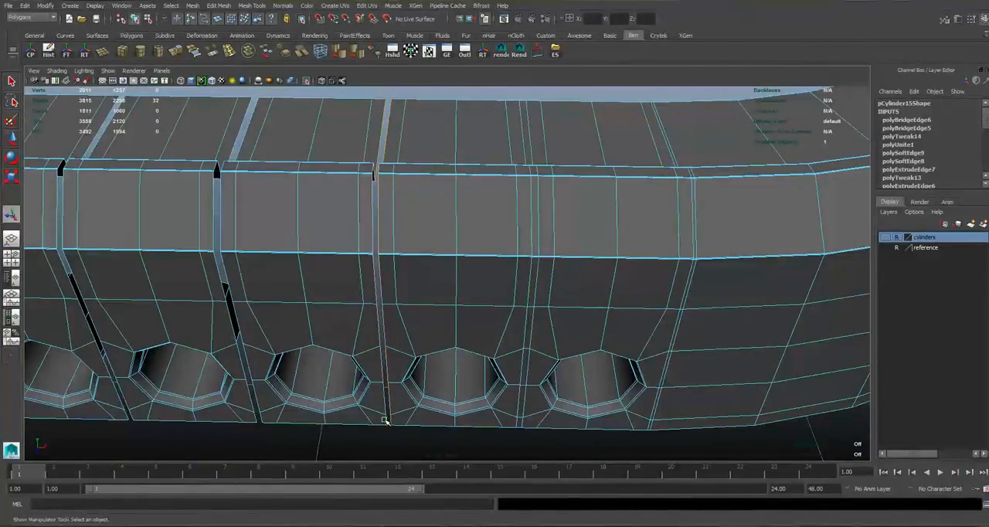
key("g")
middle_click_drag(468, 289, 387, 363, "alt")
left_click(360, 412)
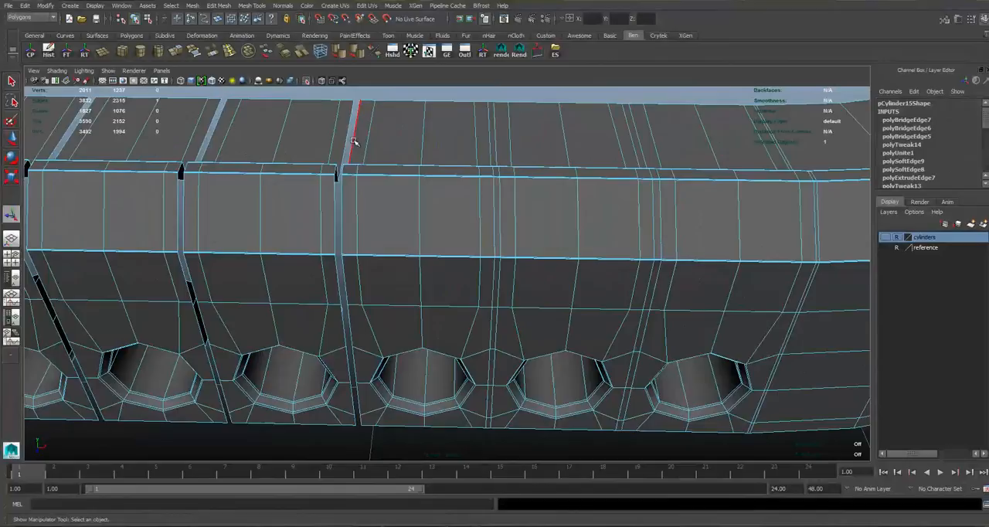
key("g")
Bridge two further gaps in the speaker-hole row, leaving only the seam beside the outermost strip.
middle_click_drag(360, 418, 483, 421, "alt")
key("g")
left_click(480, 420)
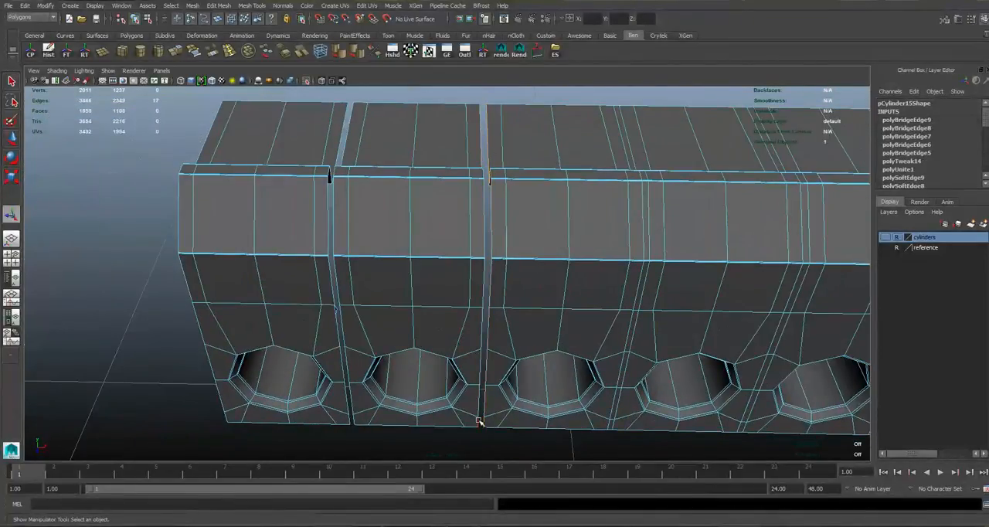
key("g")
Bridge the remaining seam between the outermost hole strip and its neighbour, and return to object selection.
middle_click_drag(302, 243, 139, 232, "alt")
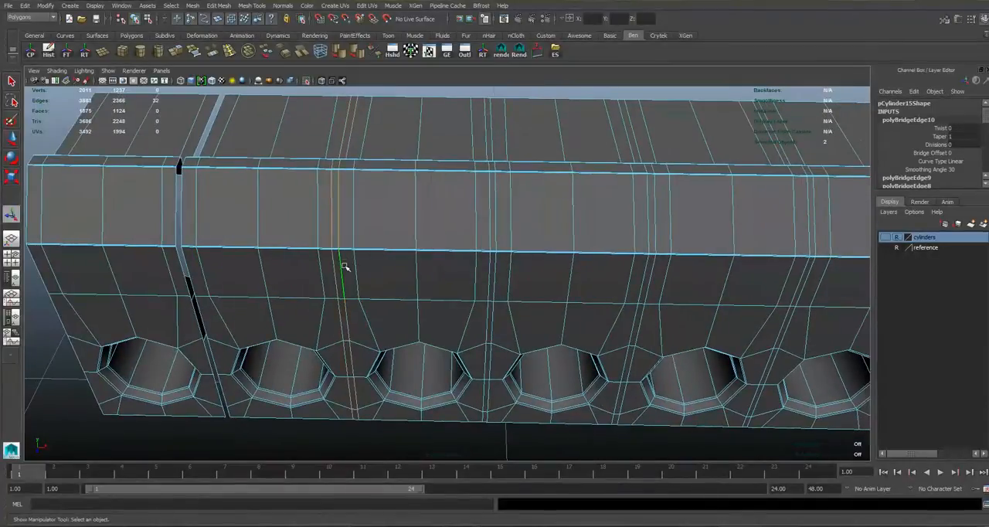
middle_click_drag(324, 254, 453, 241, "alt")
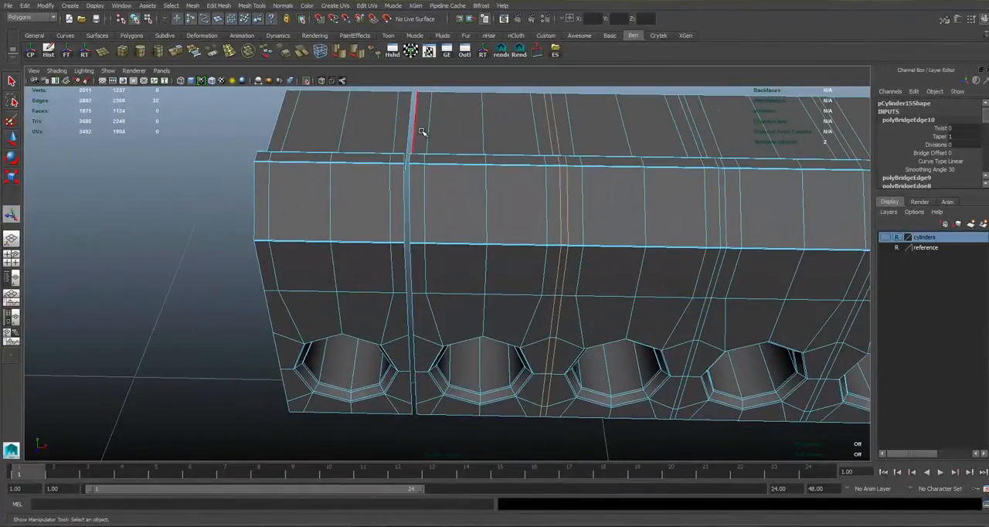
left_click(415, 130)
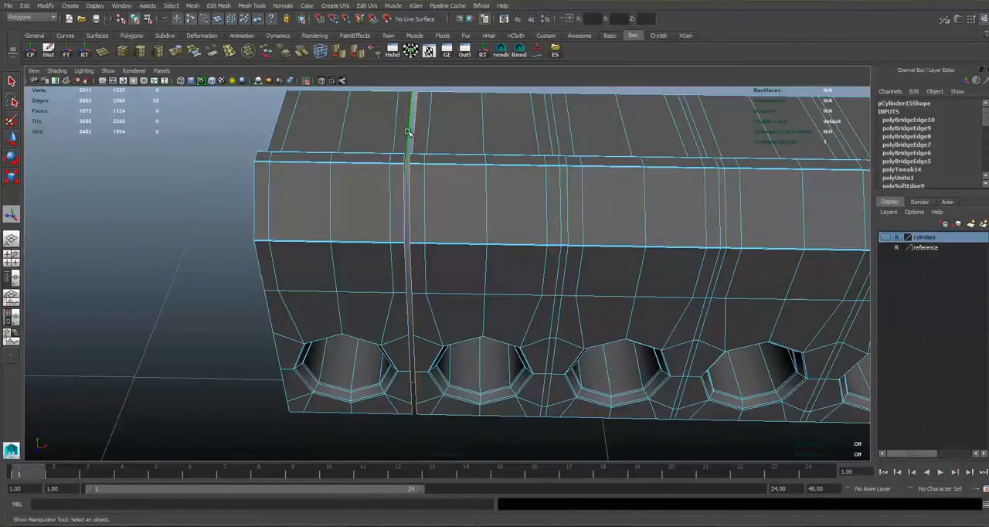
right_click_drag(446, 177, 483, 165, "shift")
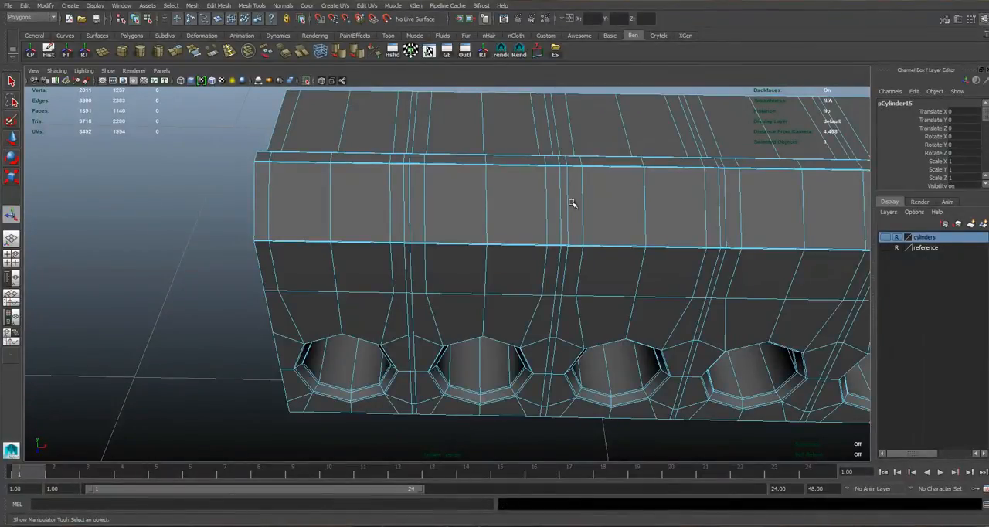
Examine the bridged seams around the speaker holes up close and turn off smooth preview.
right_click_drag(572, 203, 596, 247, "alt")
left_click_drag(596, 248, 544, 357, "alt")
left_click(581, 389)
right_click_drag(581, 389, 561, 317, "alt")
left_click_drag(561, 317, 523, 177, "alt")
left_click(523, 177)
left_click(454, 337)
left_click_drag(454, 337, 501, 188, "alt")
scroll(502, 188, "up", 4)
middle_click_drag(502, 188, 487, 285, "alt")
scroll(499, 266, "up", 4)
left_click_drag(500, 265, 393, 186, "alt")
left_click(383, 151)
key("1")
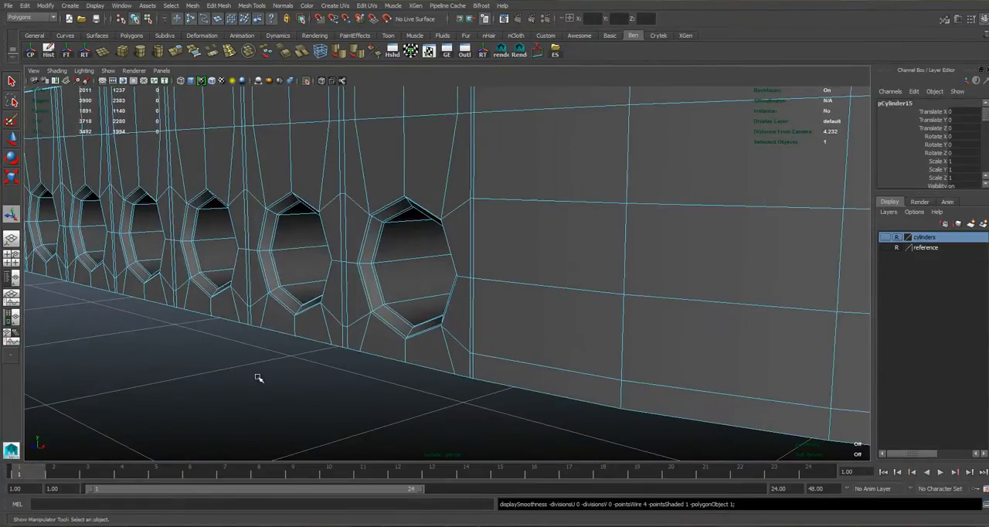
Turn on smooth preview and examine the hole row and corner mesh in wireframe and shaded display.
scroll(270, 376, "down", 4)
left_click(296, 373)
left_click(364, 291)
left_click_drag(371, 325, 410, 351, "alt")
left_click(410, 352)
left_click(354, 207)
key("3")
left_click_drag(353, 207, 424, 246, "alt")
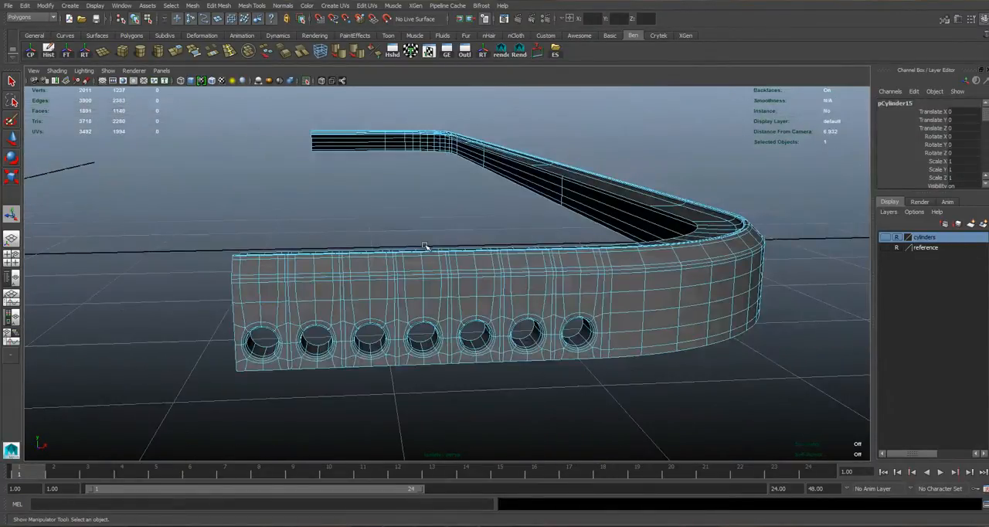
key("5")
key("4")
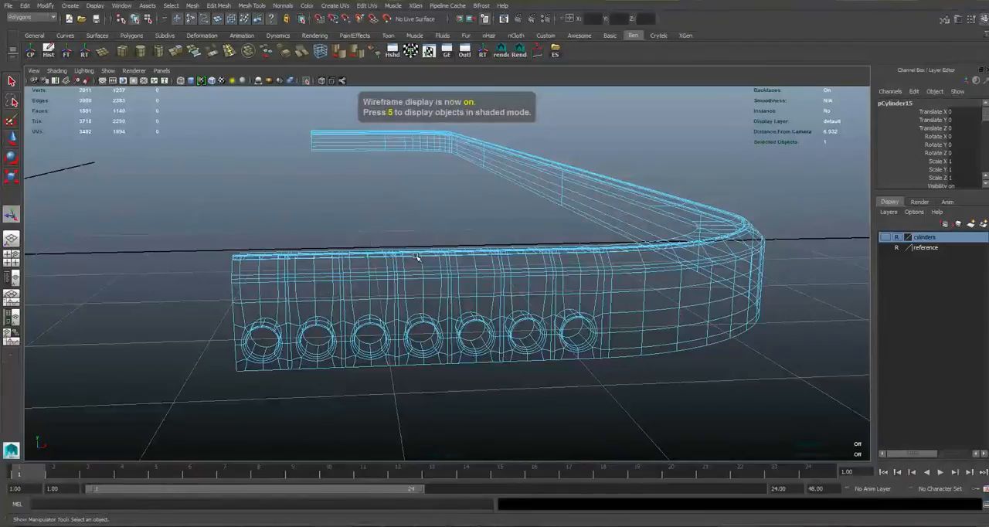
key("5")
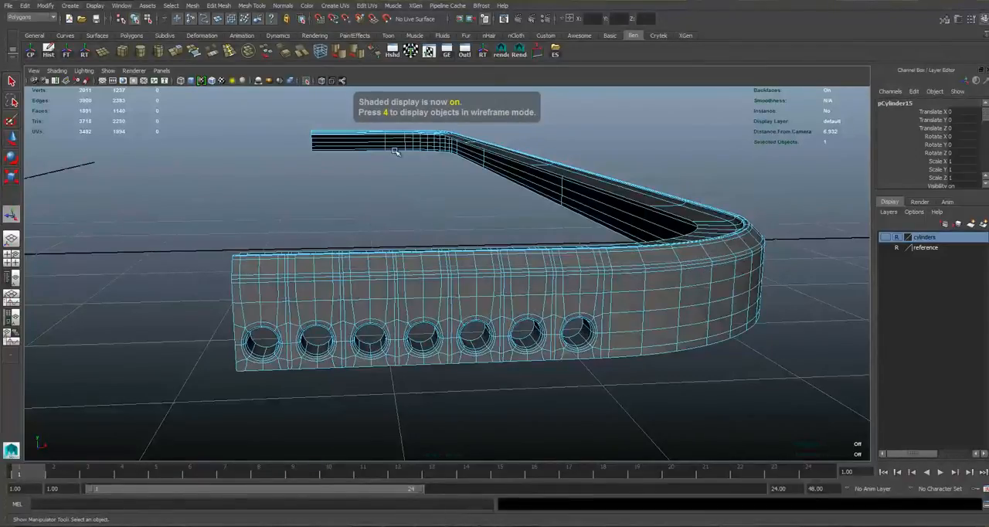
Exit isolation and examine the speaker-hole section together with the whole phone body in perspective.
left_click(306, 82)
right_click_drag(486, 303, 523, 287)
key("space")
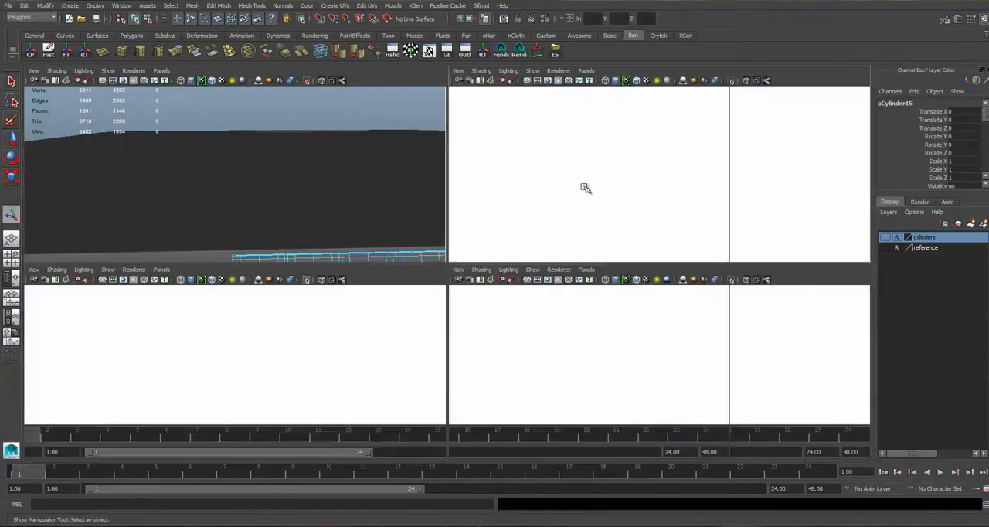
key("space")
right_click_drag(660, 230, 581, 252, "alt")
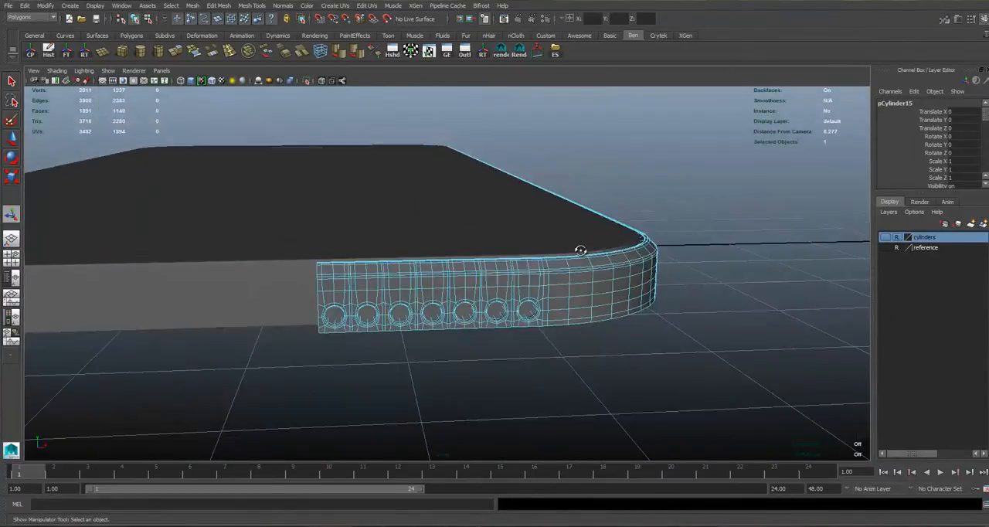
left_click_drag(580, 252, 580, 295, "alt")
right_click_drag(577, 294, 599, 286)
scroll(649, 293, "down", 4)
left_click(685, 296)
scroll(588, 288, "up", 4)
mouse_move(444, 275)
left_mouse_down("alt")
mouse_move(455, 270)
mouse_move(443, 267)
left_mouse_up("alt")
Show the reference layer behind the side mesh in the front view.
key("space")
scroll(279, 364, "down", 5)
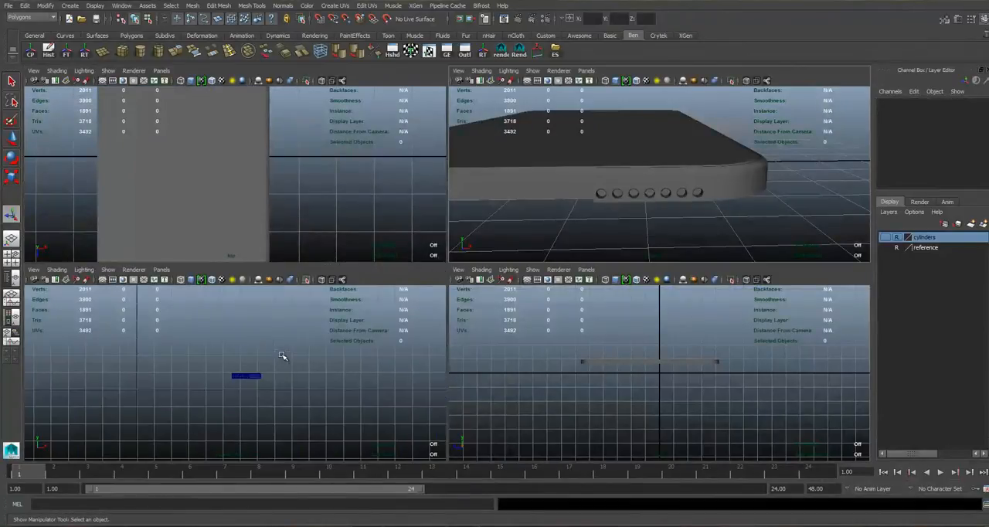
left_click(276, 380)
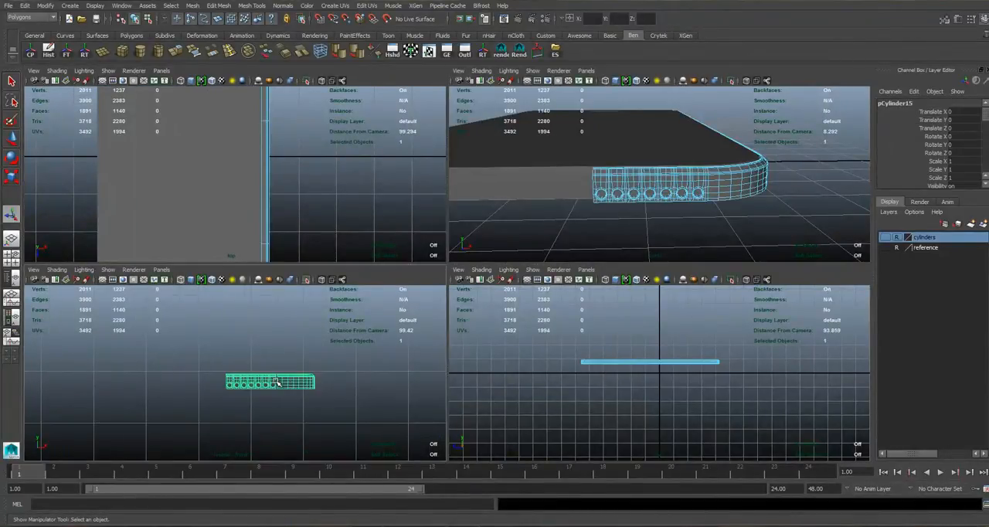
scroll(228, 369, "up", 3)
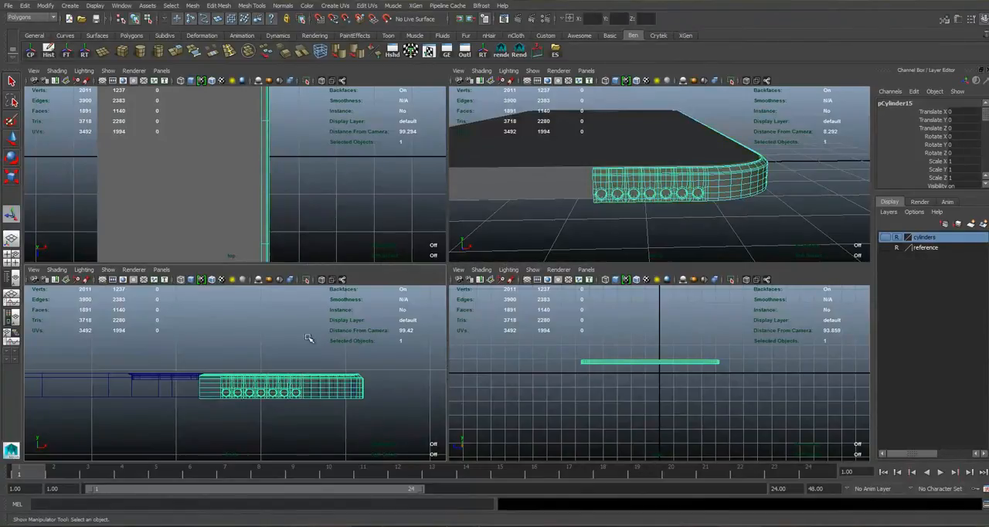
key("space")
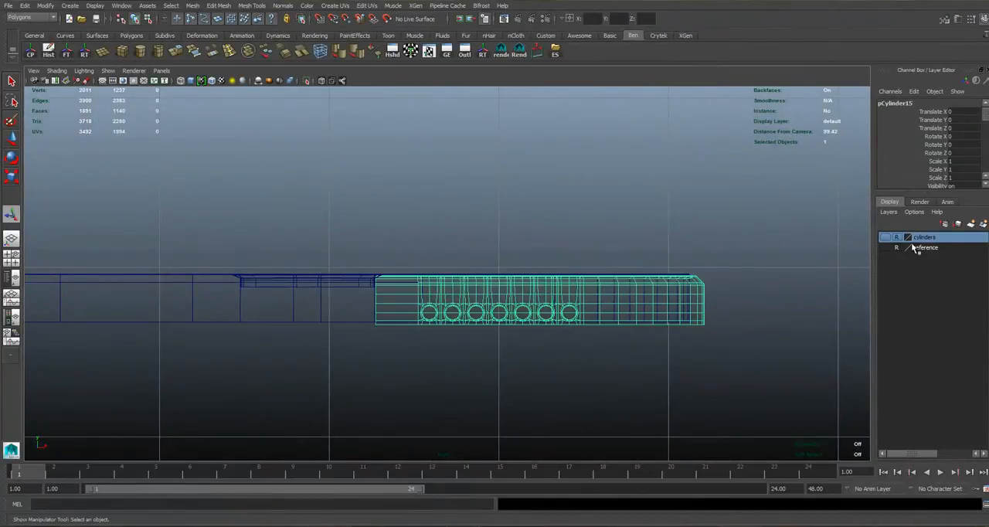
left_click(887, 248)
left_click(446, 387)
scroll(454, 391, "down", 5)
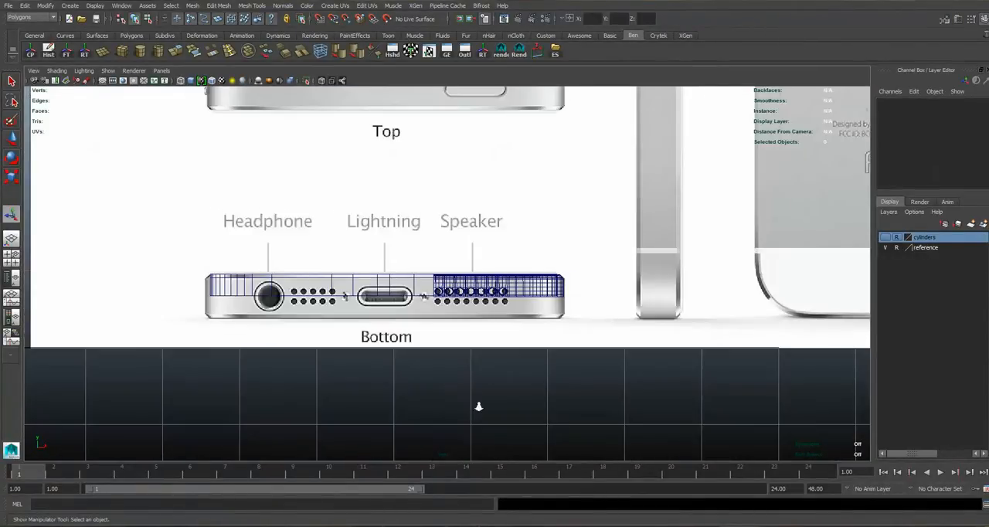
Shade the front view and compare the speaker-hole row with the bottom-side reference image.
scroll(477, 405, "up", 5)
left_click_drag(467, 375, 416, 309)
key("5")
scroll(445, 308, "up", 5)
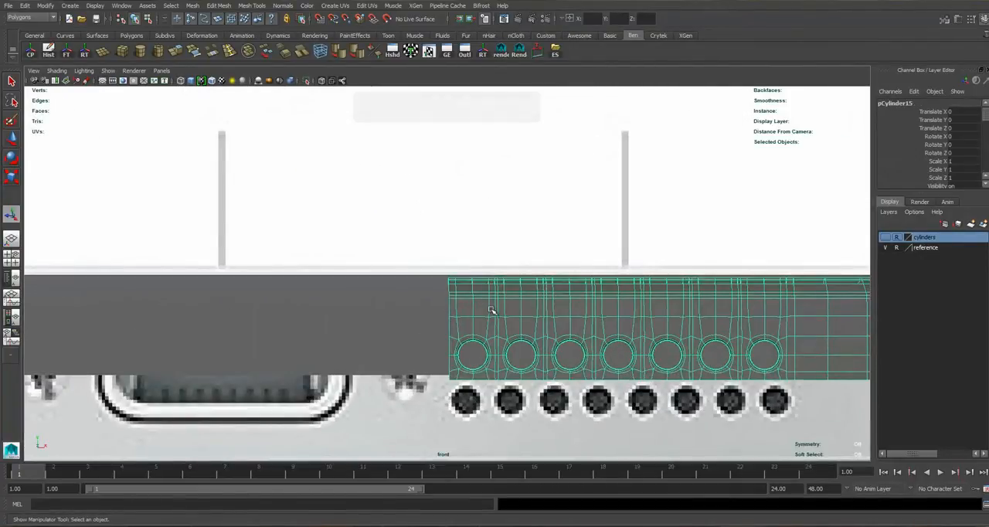
Turn off smooth preview and select the border edges at the open end of the speaker-hole row in perspective.
right_click_drag(462, 302, 450, 362)
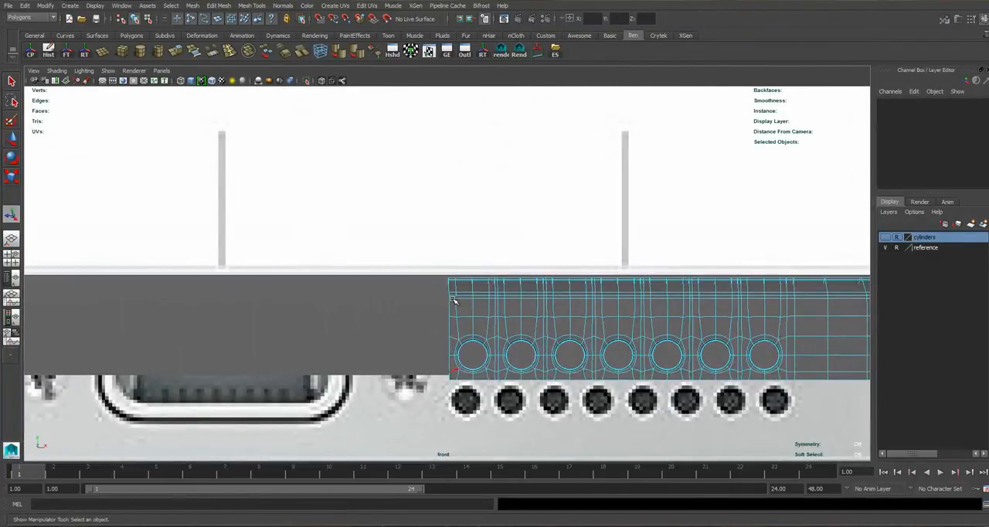
key("space")
key("space")
scroll(511, 248, "up", 3)
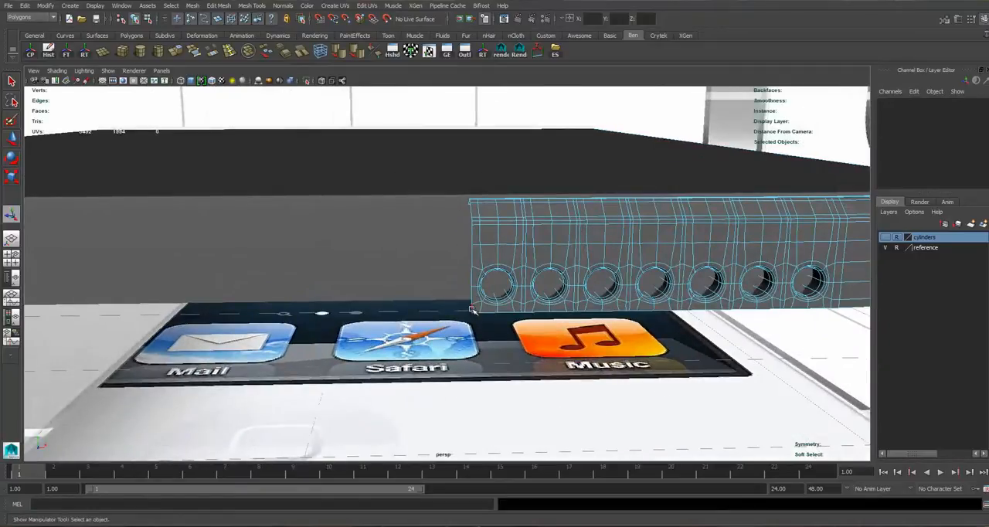
left_click(473, 309)
left_click_drag(462, 247, 511, 248, "alt")
middle_click_drag(501, 265, 462, 313, "alt")
right_click_drag(463, 313, 492, 293, "alt")
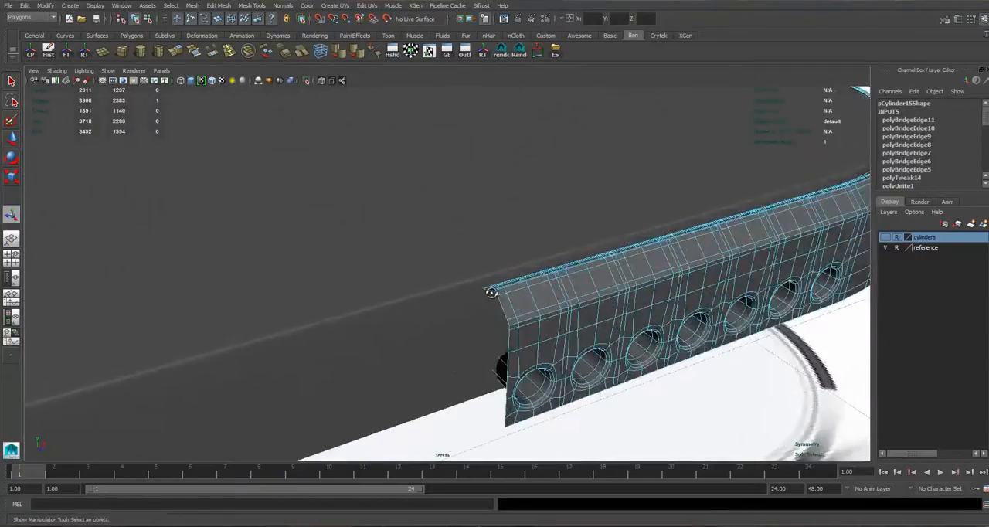
left_click_drag(492, 293, 519, 293, "alt")
middle_click_drag(547, 293, 517, 286, "alt")
right_click_drag(559, 276, 581, 263)
key("1")
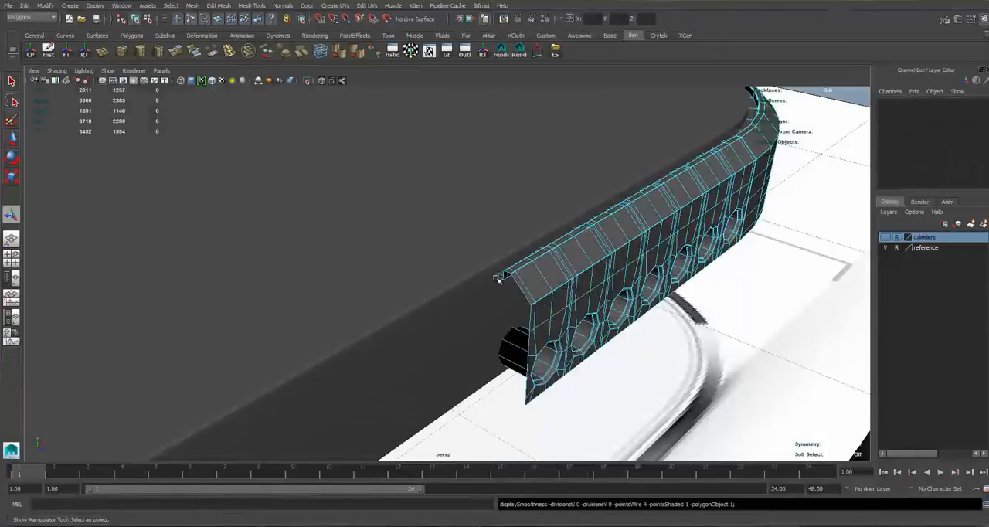
left_click(498, 282)
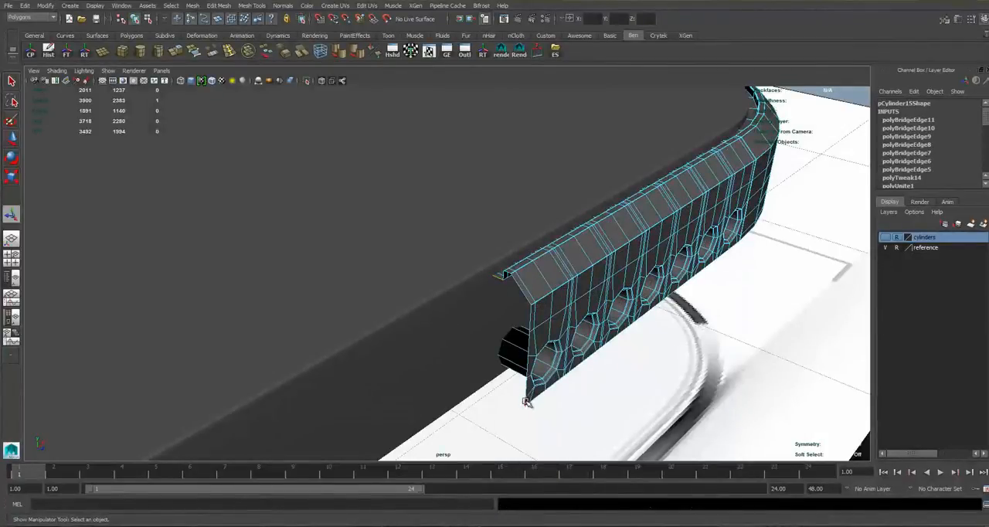
Extrude the selected border edges along the world X axis, away from the speaker holes.
mouse_move(529, 283)
left_mouse_down("alt")
mouse_move(403, 269)
mouse_move(487, 268)
mouse_move(437, 252)
mouse_move(454, 275)
left_mouse_up("alt")
key("4")
key("5")
key("ctrl+e")
key("ctrl+z")
left_click(577, 154)
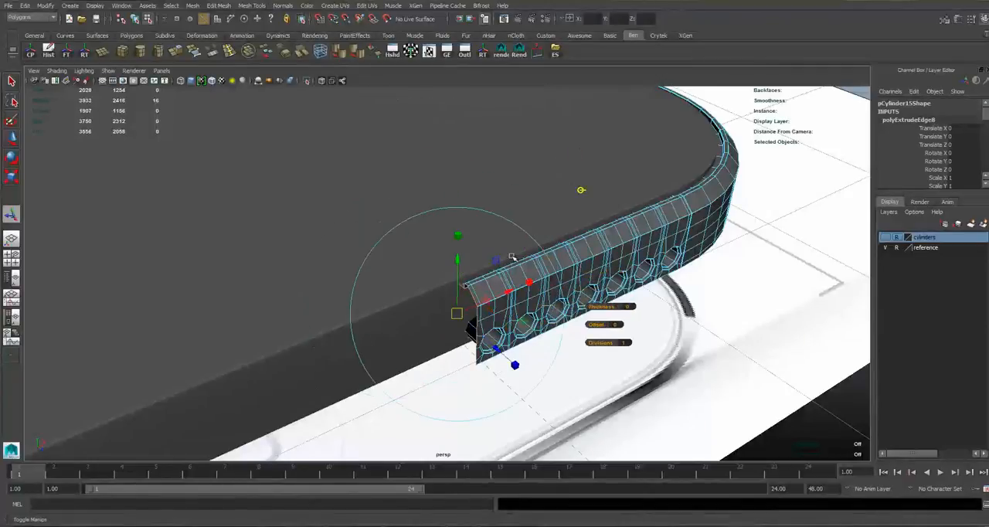
left_click_drag(507, 296, 426, 321)
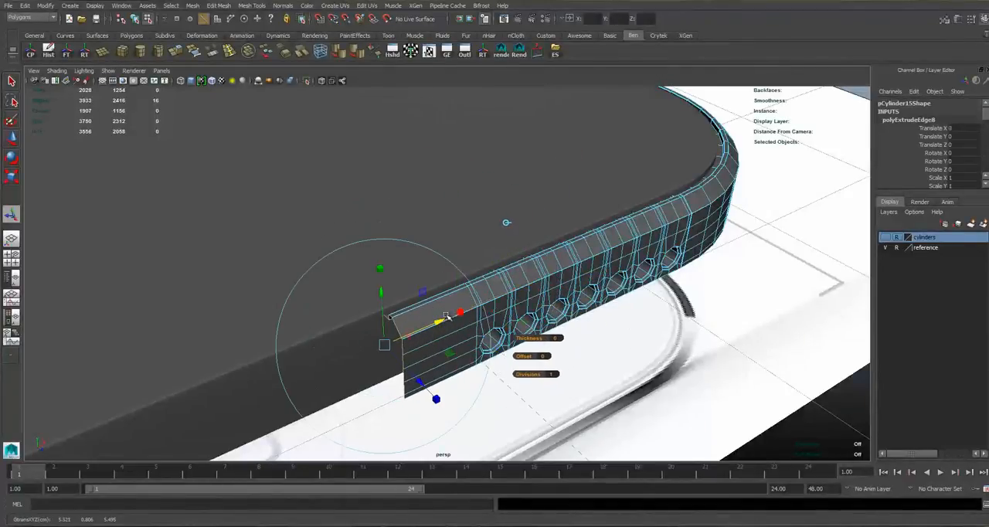
Adjust the extrusion to about -0.27 in X in the front view, aligning its end with the Lightning port's near edge.
key("space")
key("space")
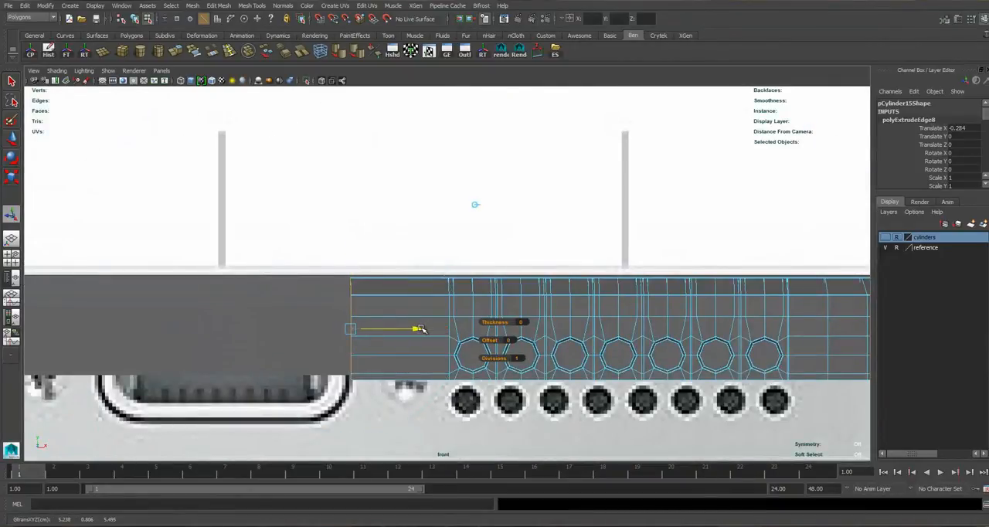
middle_click_drag(417, 329, 558, 296, "alt")
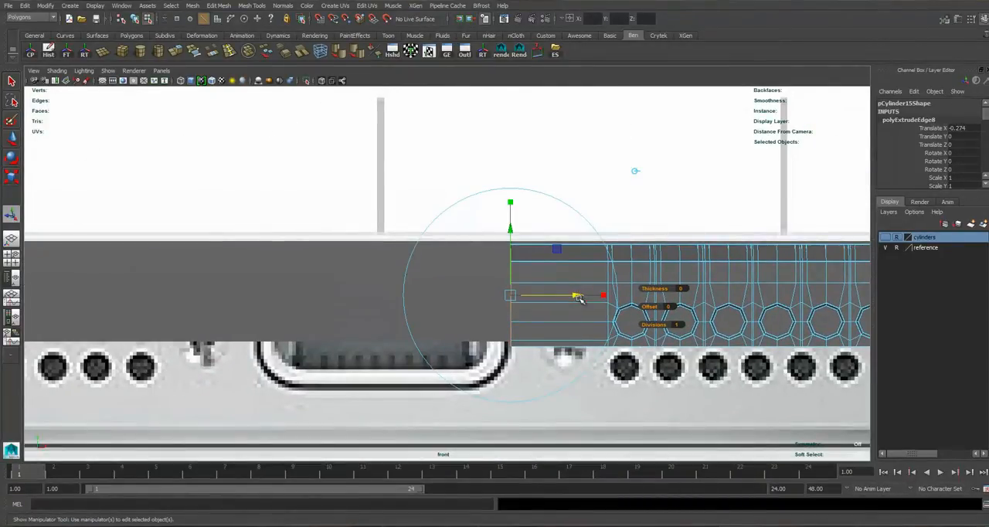
scroll(472, 351, "up", 2)
left_click_drag(601, 302, 607, 303)
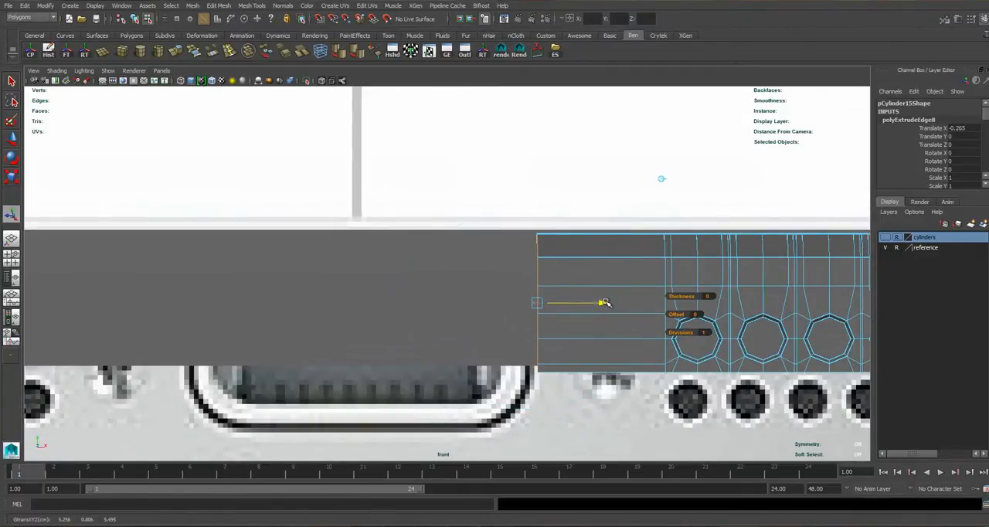
scroll(422, 307, "down", 10)
scroll(695, 272, "up", 5)
right_click_drag(694, 273, 712, 279)
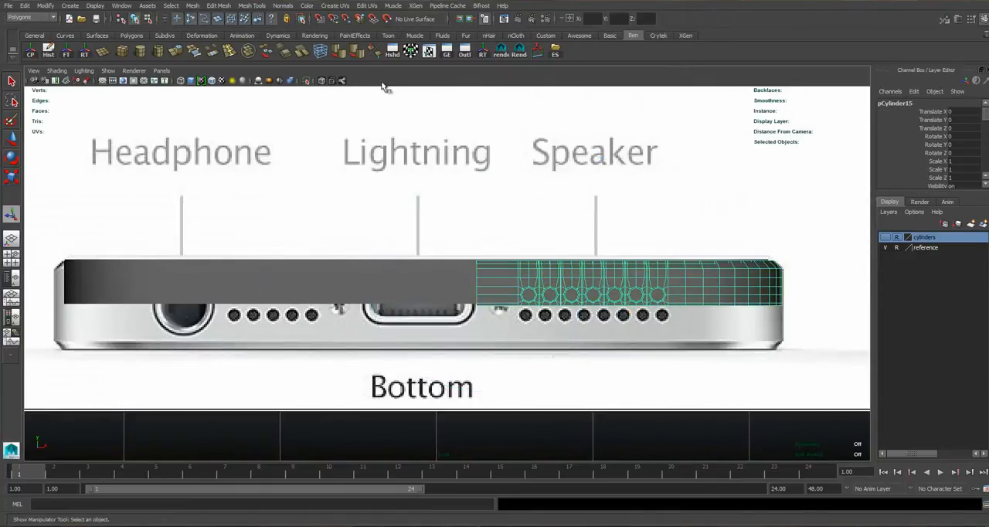
Make the reference layer selectable and isolate its image plane with the side mesh in the front view.
left_click(306, 82)
left_click(306, 82)
scroll(576, 313, "down", 5)
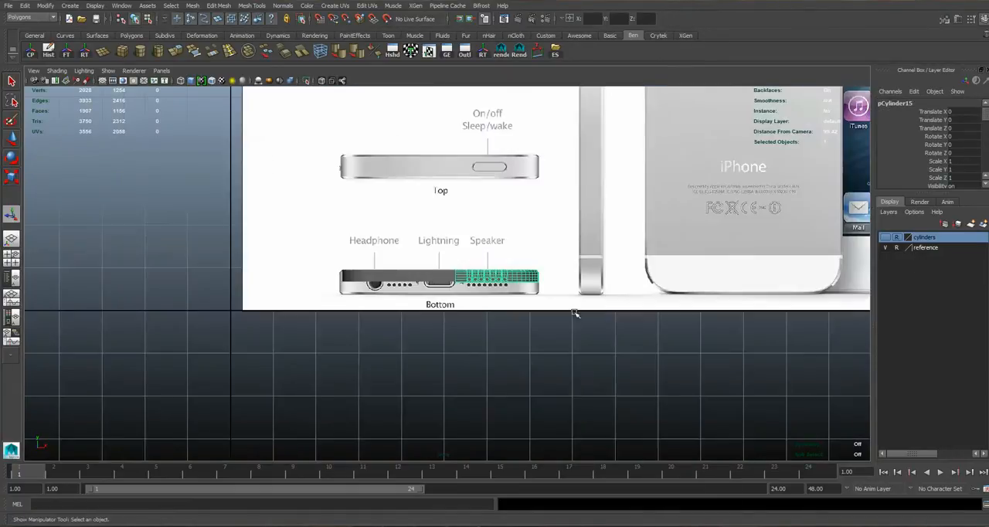
left_click(897, 247)
left_click(332, 278, "shift")
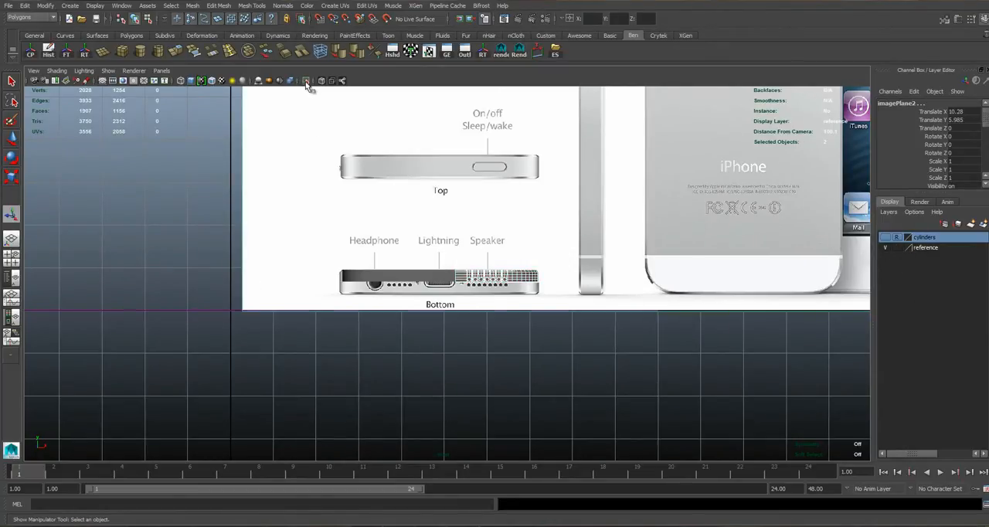
Edit the isolated side mesh's vertices in the front view and shift its open-end vertices along X toward the Lightning port's outline.
right_click(269, 257)
right_click_drag(324, 263, 364, 292, "alt")
right_click(401, 302)
right_click_drag(422, 299, 494, 386, "alt")
left_click(495, 357)
right_click_drag(484, 283, 617, 311, "alt")
left_click(495, 283)
right_click_drag(558, 290, 567, 262, "alt")
scroll(576, 300, "up", 2)
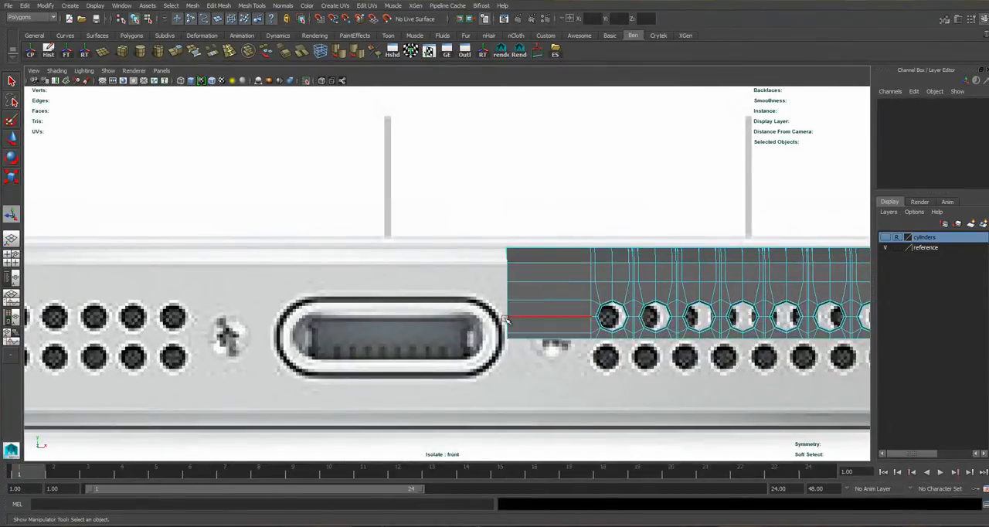
scroll(507, 318, "up", 2)
right_click_drag(530, 333, 487, 328)
left_click_drag(453, 205, 556, 345)
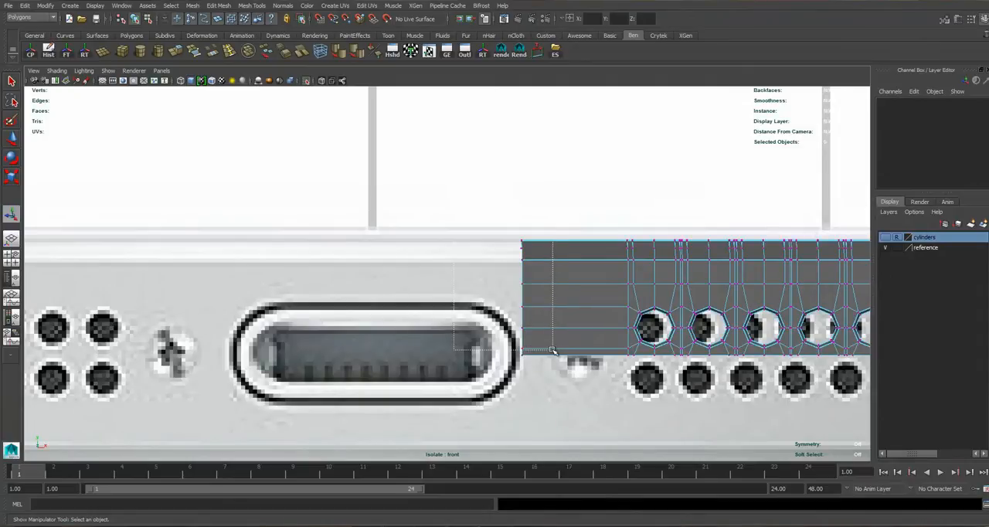
scroll(561, 324, "up", 1)
key("w")
left_click_drag(603, 301, 602, 302)
key("ctrl+z")
left_click_drag(465, 160, 574, 352)
left_click_drag(634, 288, 624, 287)
Move the upper end vertices farther along X over the port and lower the corner vertex onto the port's top outline.
left_click_drag(493, 213, 581, 313)
left_click_drag(451, 157, 581, 331)
left_click(636, 271)
key("ctrl+z")
left_click_drag(638, 270, 607, 271)
right_click_drag(533, 276, 497, 276)
left_click_drag(495, 276, 521, 298)
left_click_drag(508, 190, 500, 218)
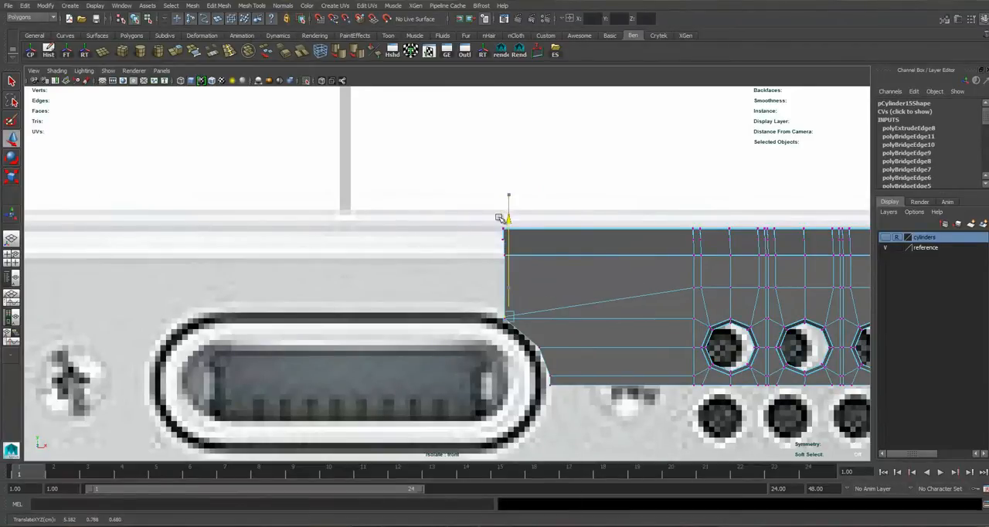
Align the upper end vertices above the port's corner vertex and fit the neighbouring vertices to the port's rounded outline.
left_click_drag(586, 314, 572, 314)
key("ctrl+z")
left_click_drag(464, 191, 522, 317)
scroll(585, 292, "up", 2)
left_click(616, 273)
key("ctrl+z")
left_click_drag(621, 270, 604, 270)
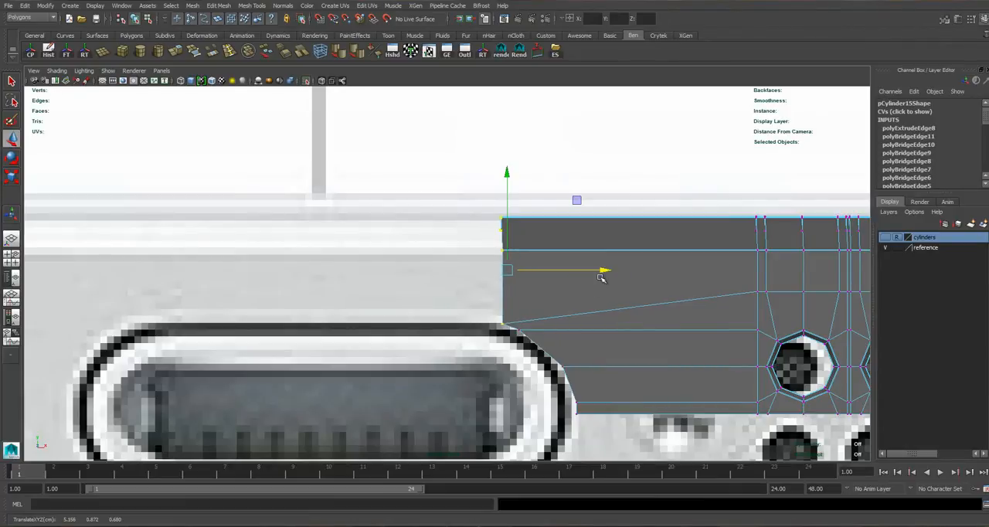
middle_click_drag(565, 332, 564, 303, "alt")
left_click_drag(522, 297, 537, 304)
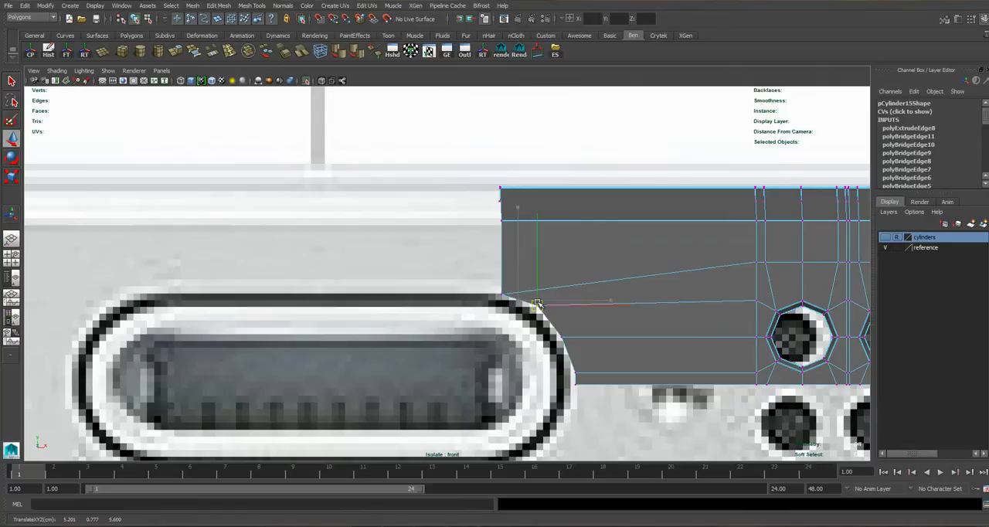
Select the border edges above the Lightning port in perspective and extrude them about -0.224 along the world X axis.
right_click_drag(551, 227, 555, 245)
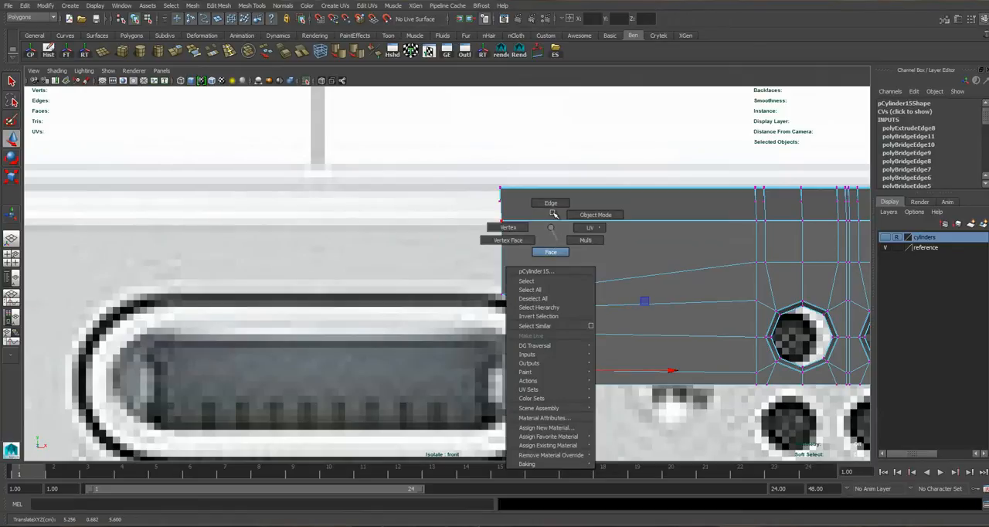
right_click_drag(553, 213, 552, 204)
left_click(507, 265)
key("space")
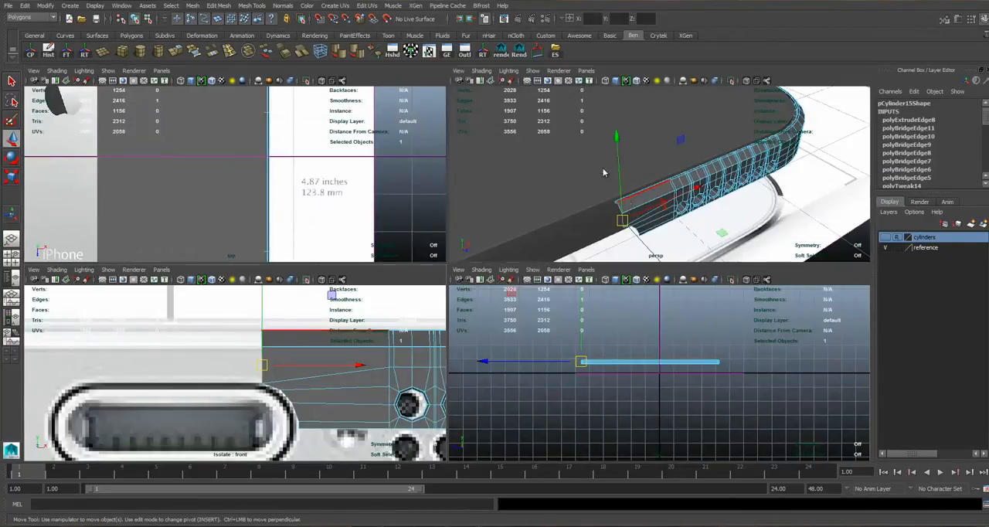
key("space")
left_click_drag(503, 292, 415, 267, "alt")
right_click_drag(414, 266, 332, 261, "alt")
middle_click_drag(332, 262, 389, 271, "alt")
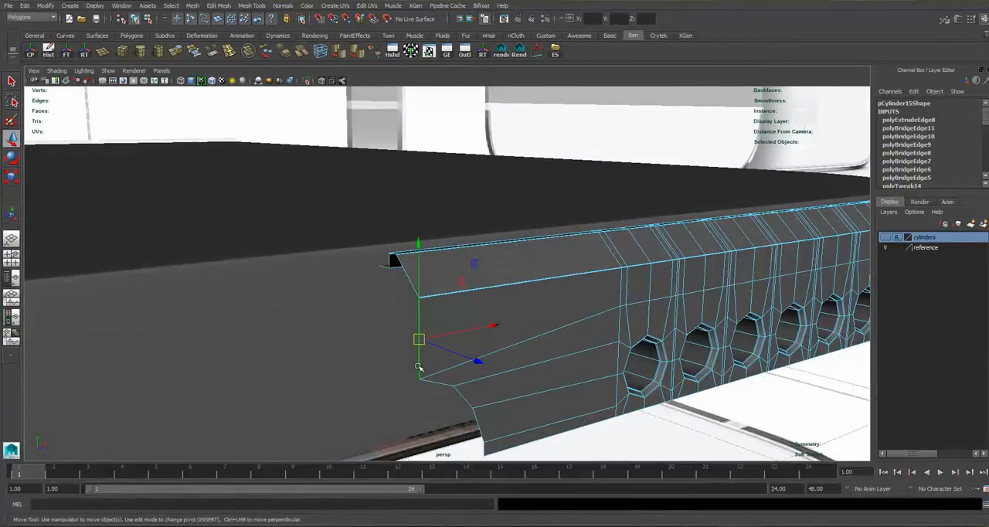
left_click(382, 267)
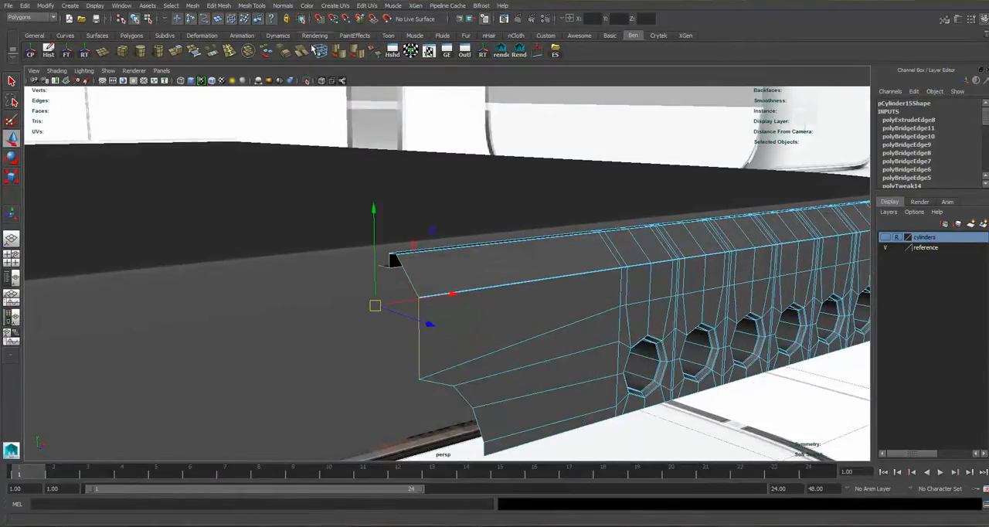
left_click(175, 51)
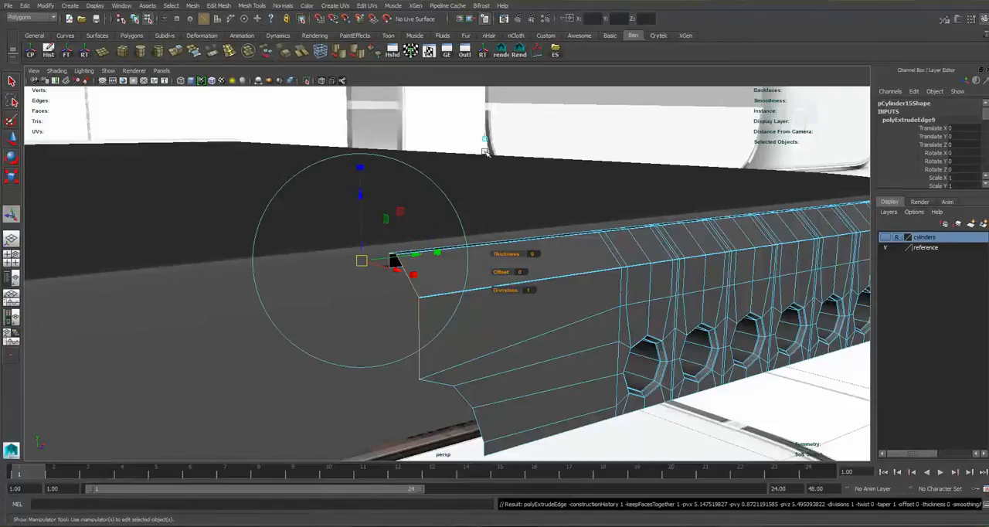
left_click(485, 144)
mouse_move(430, 298)
left_mouse_down()
mouse_move(315, 327)
mouse_move(415, 302)
left_mouse_up()
right_click_drag(415, 302, 403, 242, "alt")
middle_click_drag(403, 242, 404, 246, "alt")
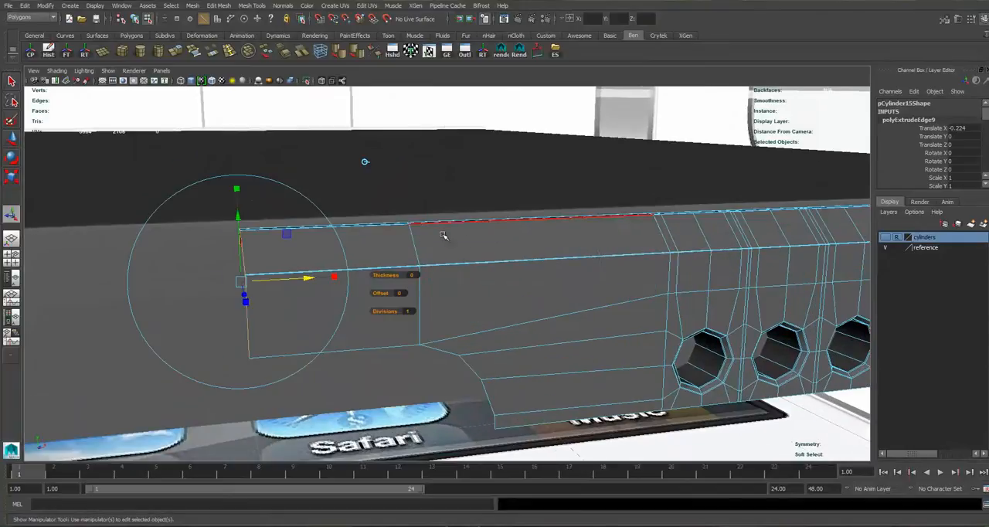
Select the new extrusion's end vertices in the front view and scale them along X into a straight vertical line.
key("space")
key("space")
key("space")
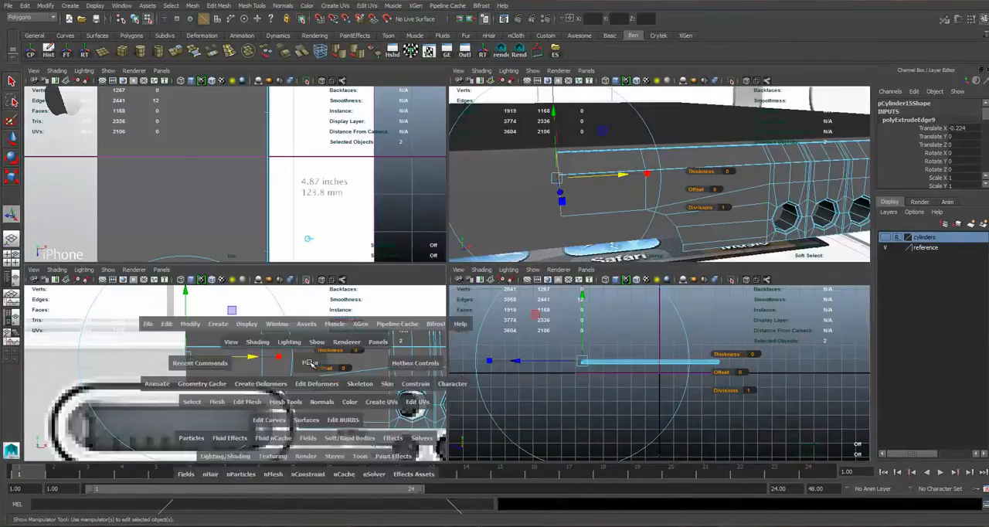
key("space")
right_click_drag(566, 254, 538, 300)
middle_click_drag(539, 300, 566, 307, "alt")
right_click_drag(495, 255, 541, 271, "alt")
right_click_drag(510, 224, 464, 217)
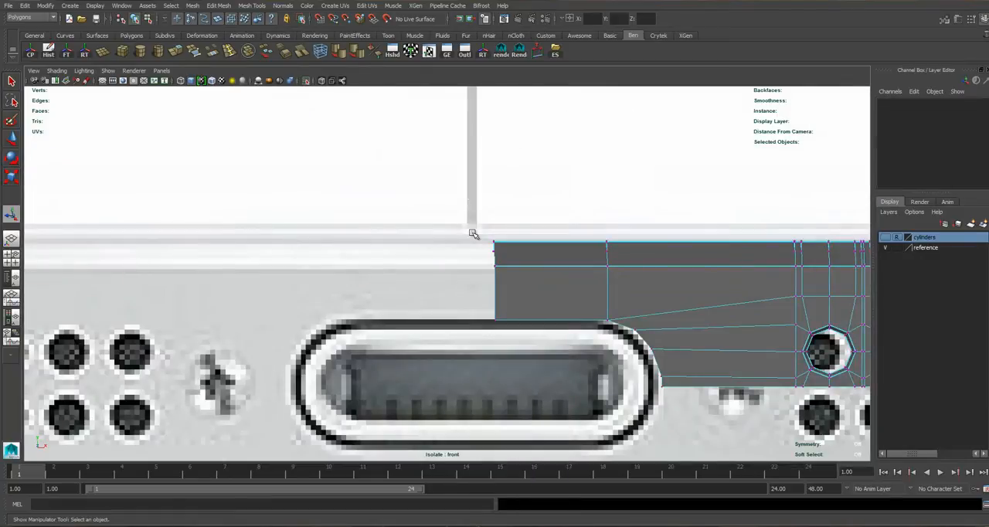
left_click_drag(472, 233, 527, 360)
right_click_drag(503, 244, 567, 255, "alt")
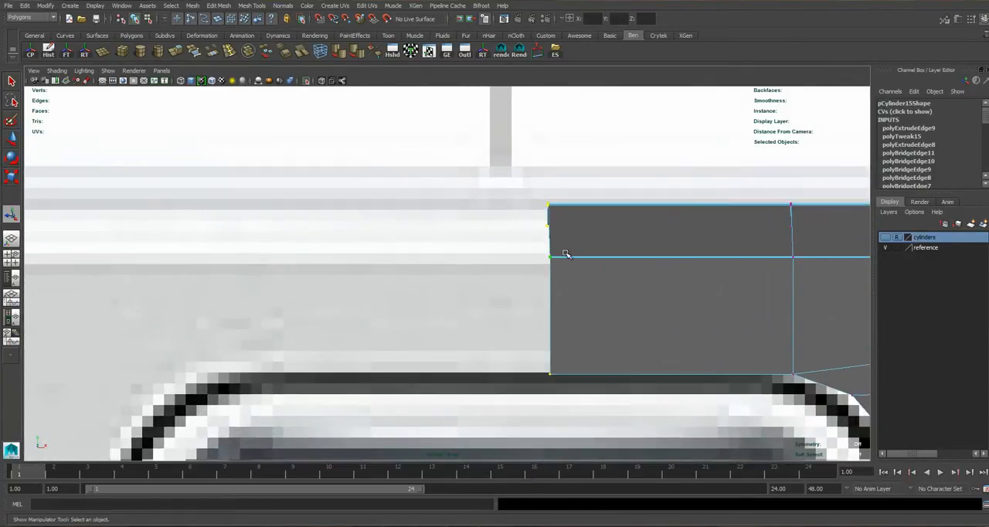
key("r")
left_click_drag(456, 290, 552, 290)
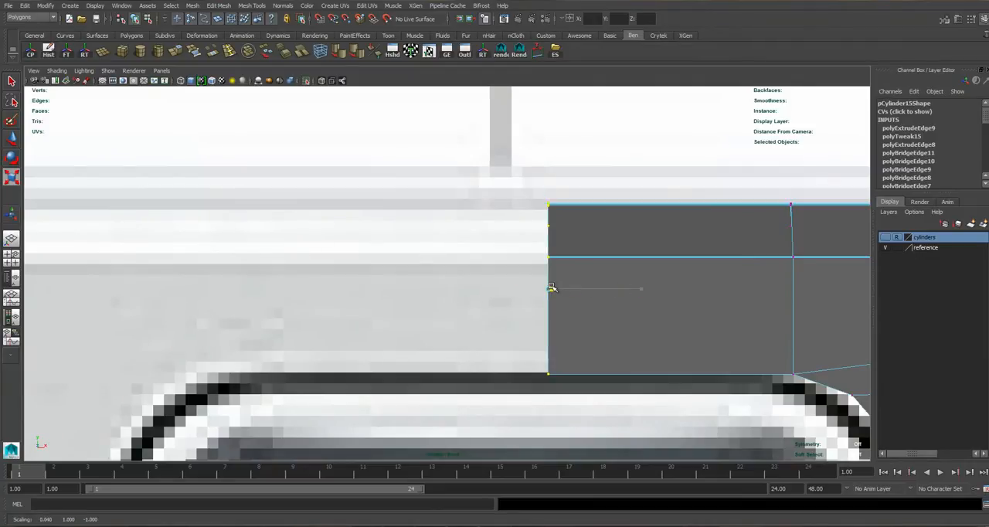
mouse_move(551, 287)
left_mouse_down()
mouse_move(564, 296)
mouse_move(548, 288)
left_mouse_up()
Return the side mesh to object mode and check its fit against the Lightning port and speaker holes.
right_click_drag(581, 225, 544, 228)
left_click(612, 221)
middle_click_drag(544, 228, 417, 183, "alt")
scroll(293, 228, "up", 2)
scroll(293, 228, "up", 6)
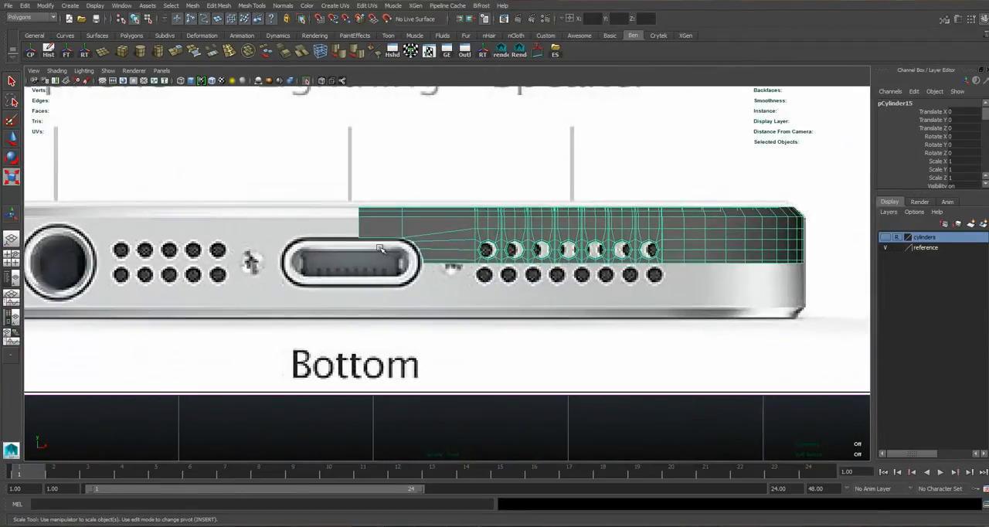
scroll(554, 240, "down", 5)
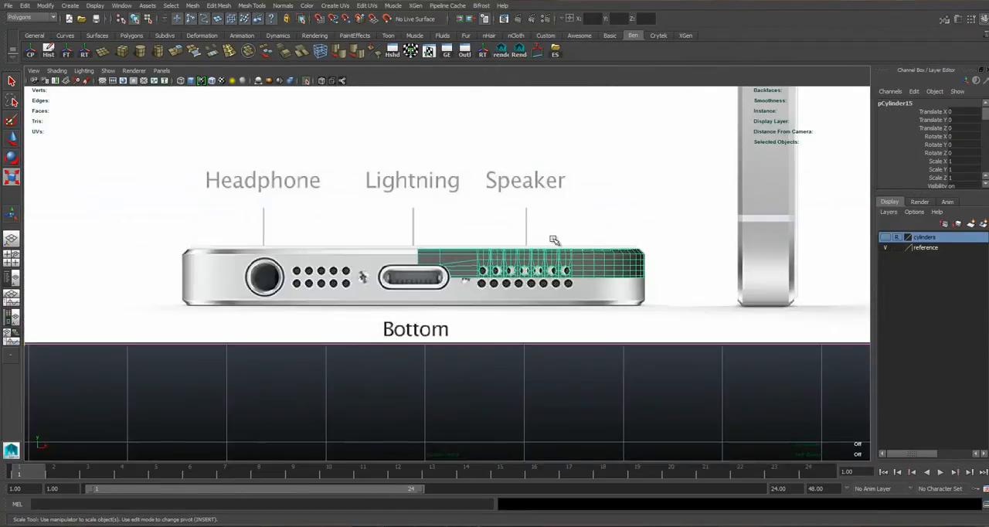
scroll(554, 240, "up", 4)
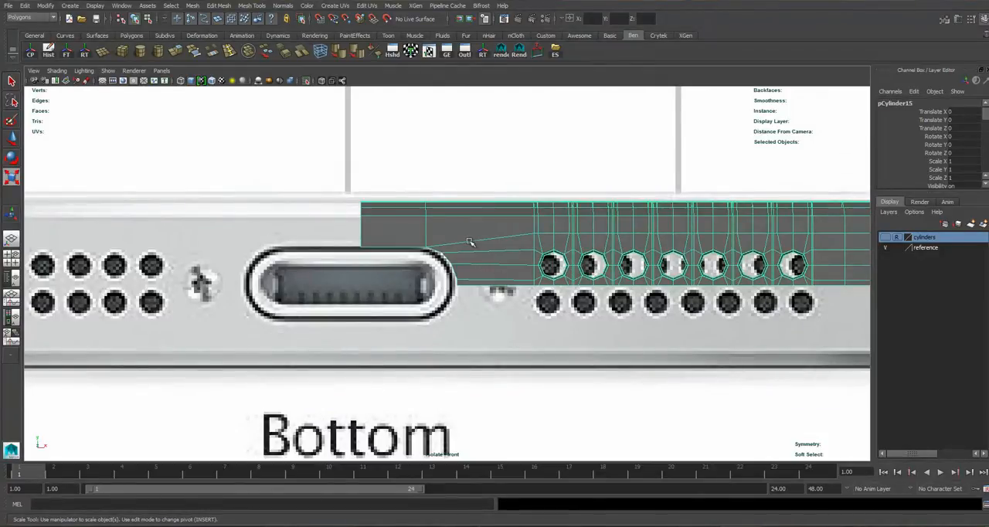
Return to the perspective view and hide the reference layer.
key("space")
key("space")
left_click_drag(456, 223, 585, 227, "alt")
scroll(572, 265, "down", 4)
middle_click_drag(585, 227, 532, 252, "alt")
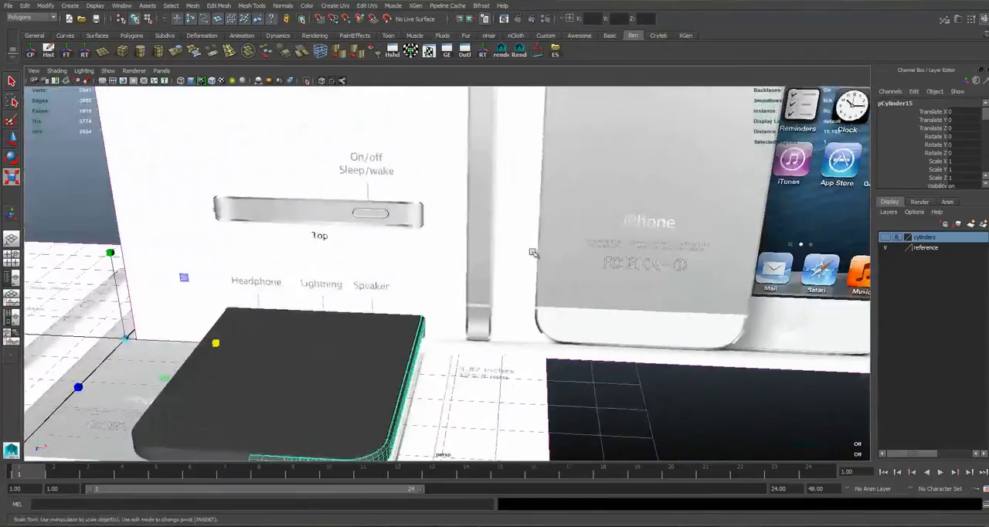
left_click_drag(536, 236, 543, 243, "alt")
left_click(886, 247)
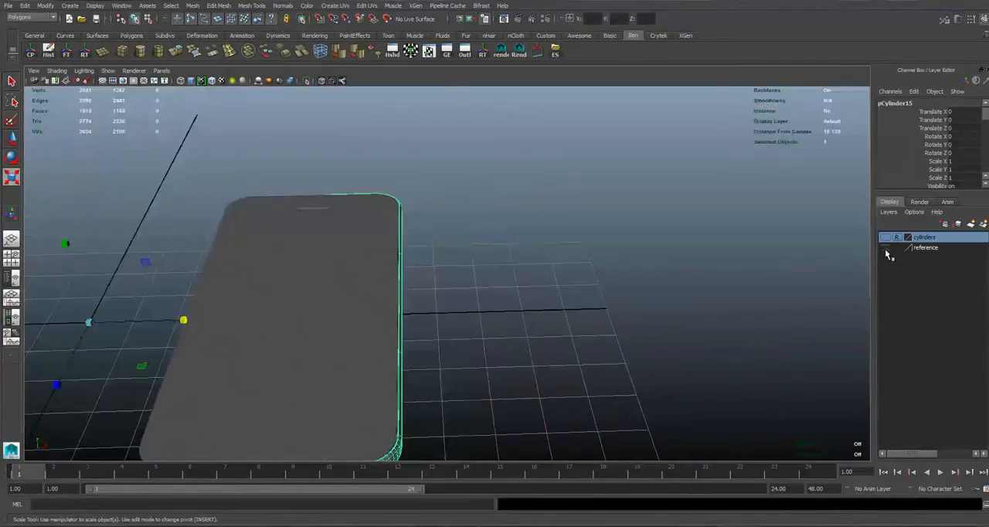
Center the side mesh's pivot and save the scene.
left_click(503, 249)
middle_click_drag(402, 413, 451, 345, "alt")
left_click_drag(451, 344, 422, 334, "alt")
left_click(415, 367)
left_click_drag(405, 369, 411, 334, "alt")
left_click(30, 51)
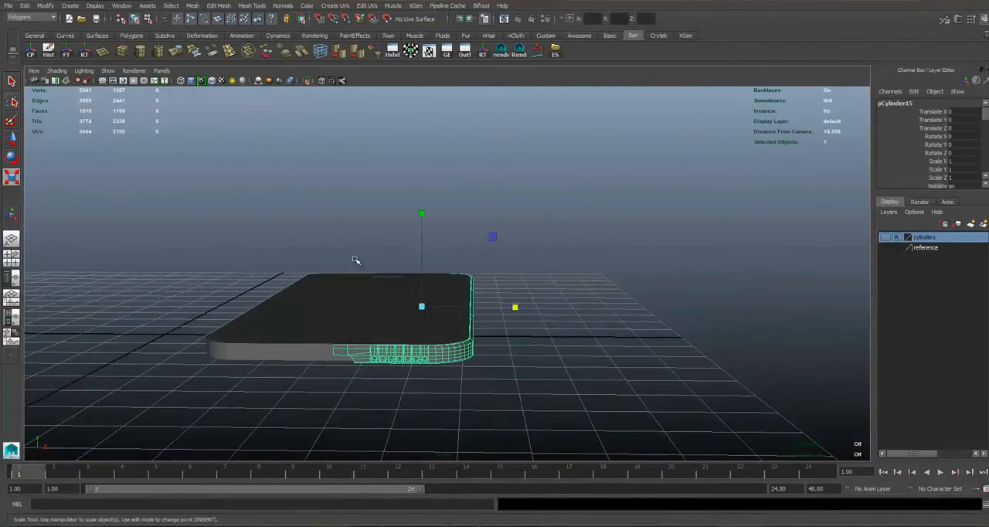
right_click_drag(356, 260, 397, 287, "alt")
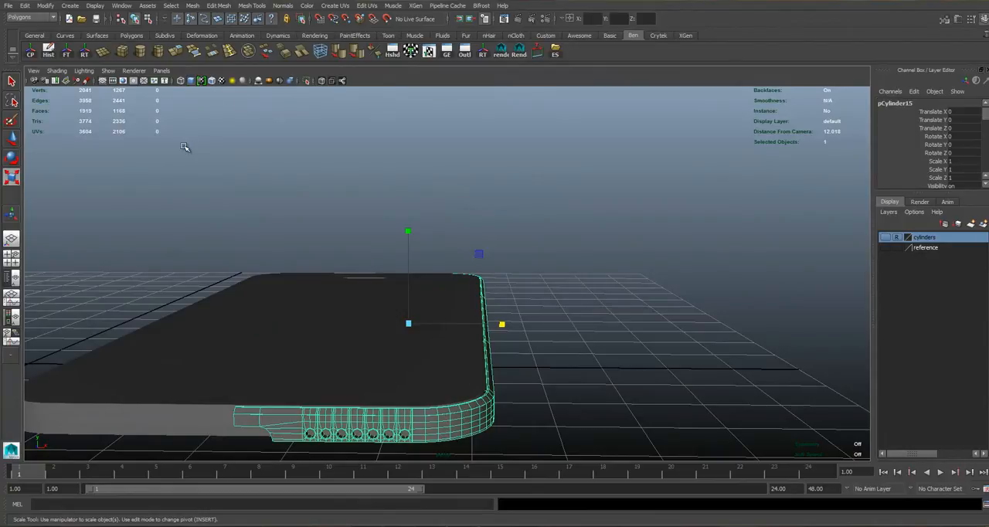
key("ctrl+s")
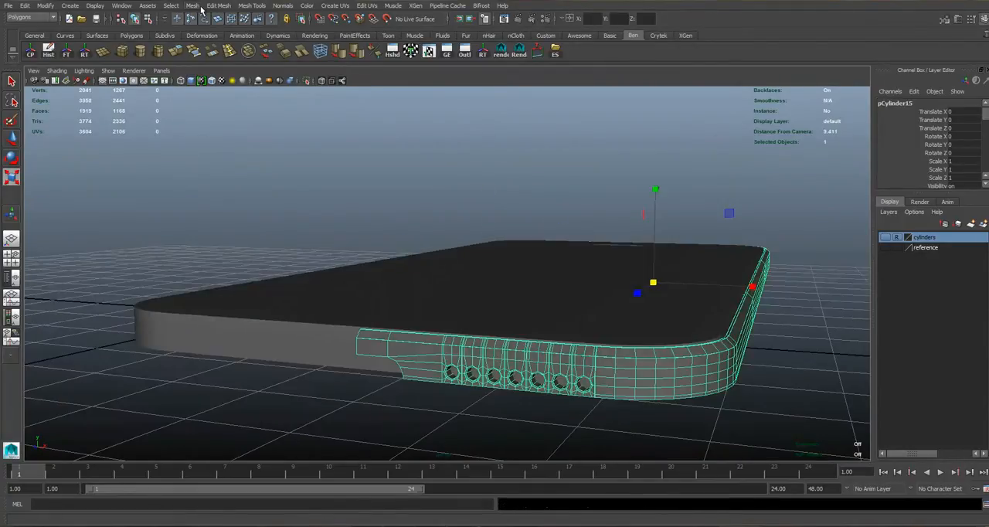
Mirror the side mesh in the -Y direction with merging with the original turned off.
left_click(199, 7)
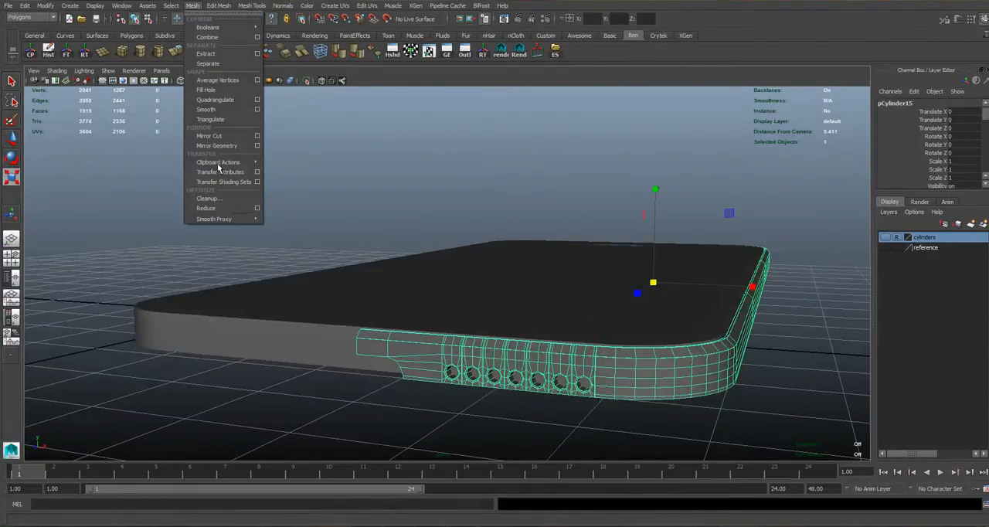
left_click(259, 146)
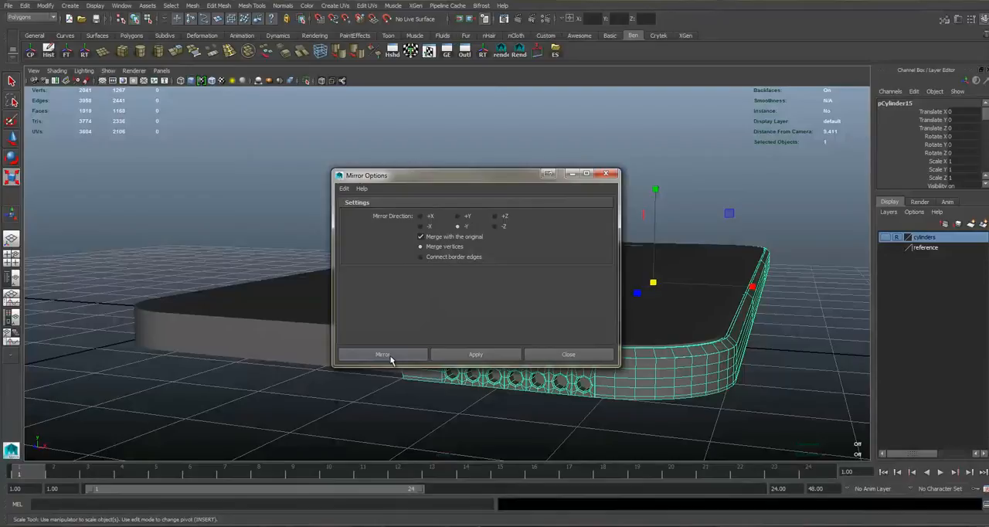
left_click(421, 237)
left_click(401, 359)
left_click_drag(504, 348, 514, 331, "alt")
Show the reference layer again and put the mirrored side mesh into vertex mode in the front view.
key("space")
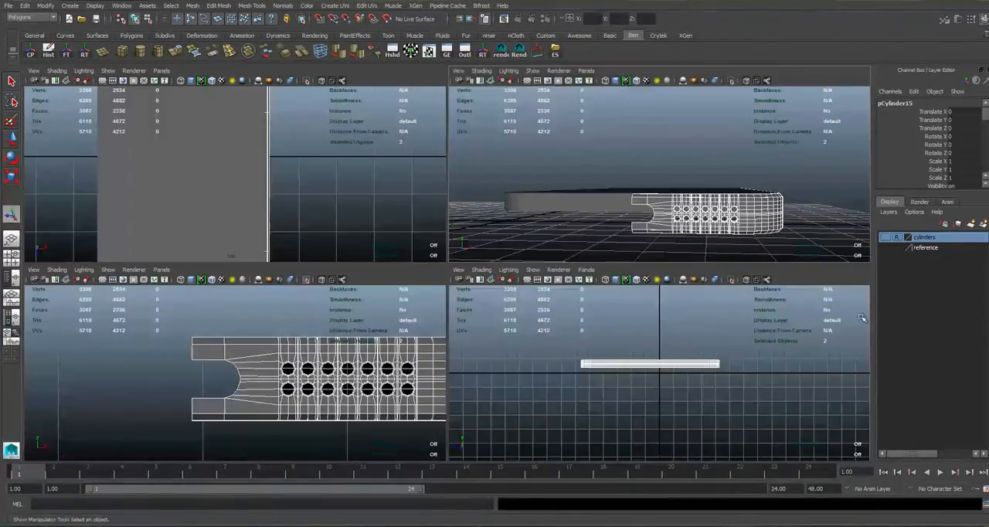
left_click(886, 248)
key("space")
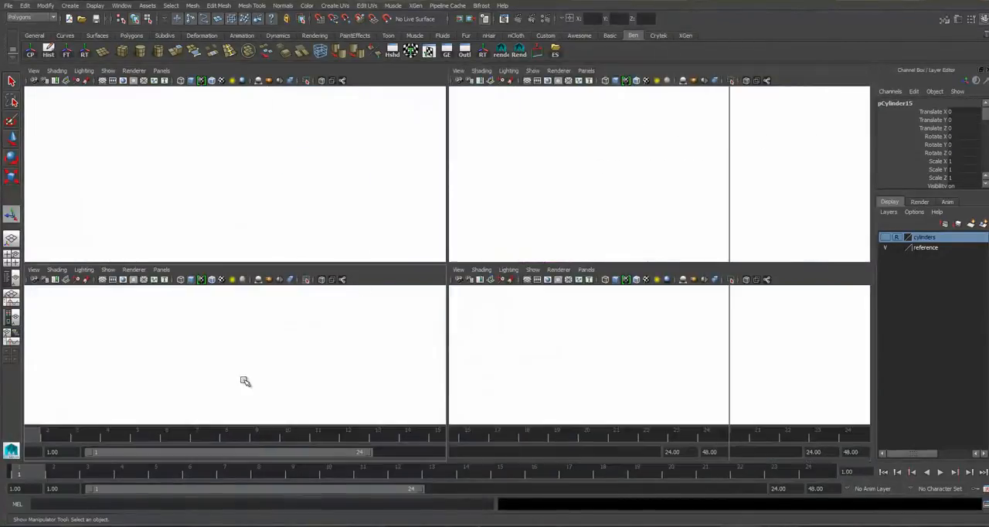
middle_click_drag(456, 278, 430, 276, "alt")
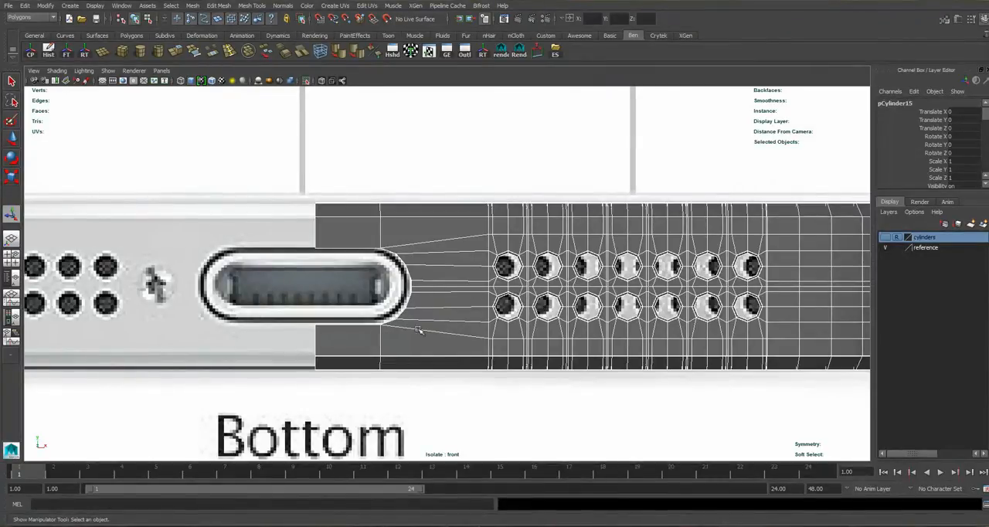
key("F9")
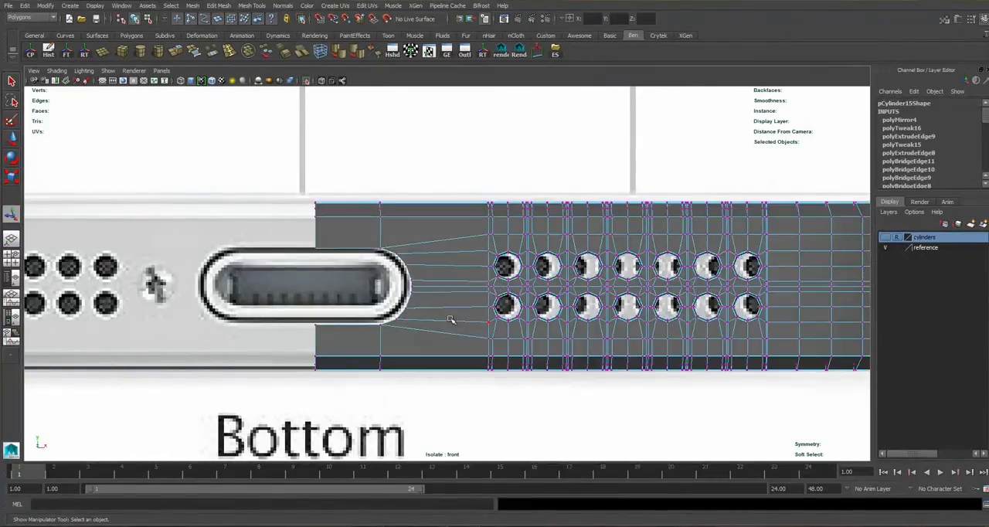
Try to raise the bottom vertex rows of the mirrored side mesh along Y.
middle_click_drag(453, 323, 302, 312, "alt")
left_click_drag(872, 426, 871, 424)
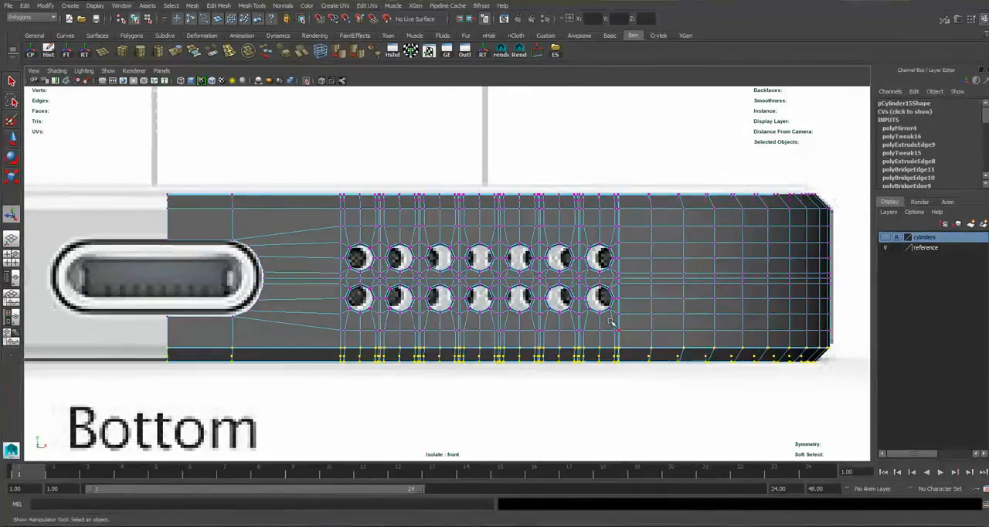
key("w")
left_click_drag(494, 253, 499, 254)
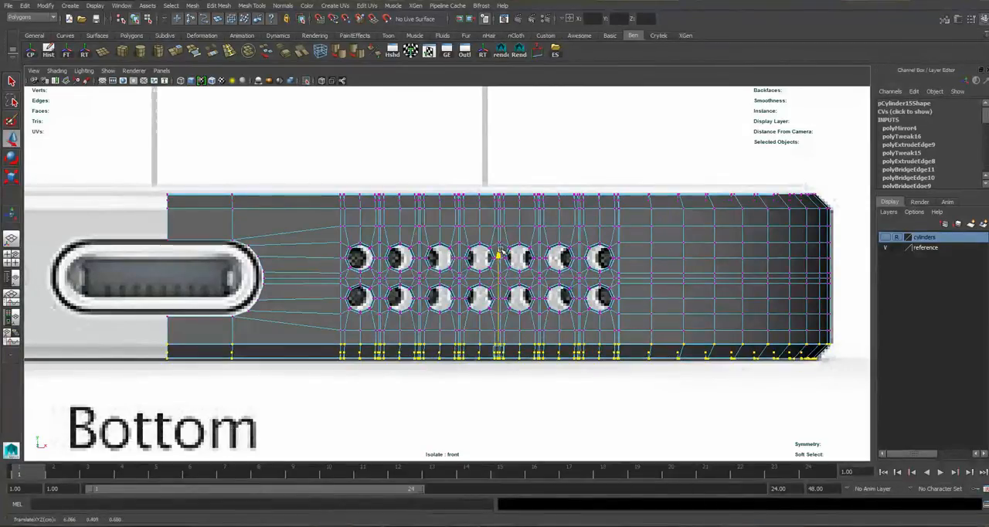
key("ctrl+z")
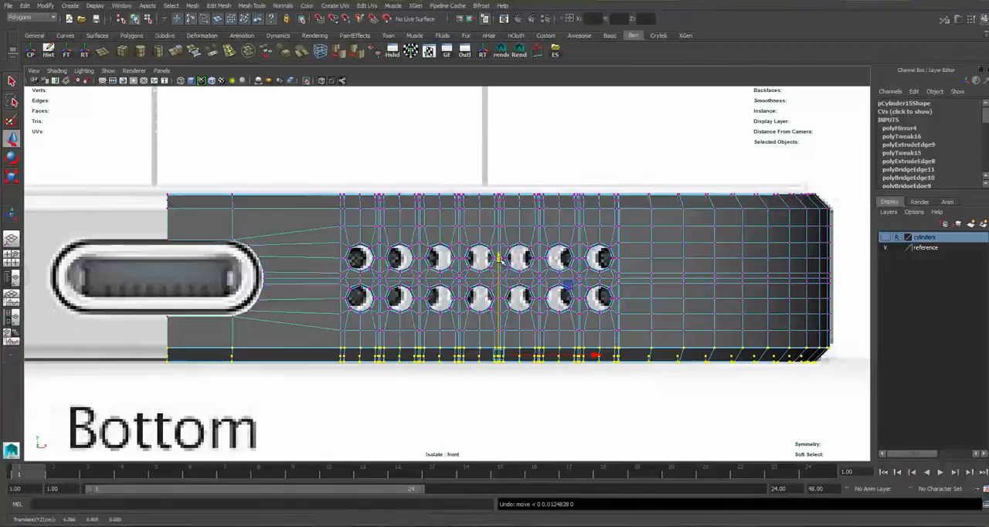
Select all vertices of the mirrored lower half and nudge them slightly down along Y to match the reference.
middle_click_drag(338, 280, 394, 280, "alt")
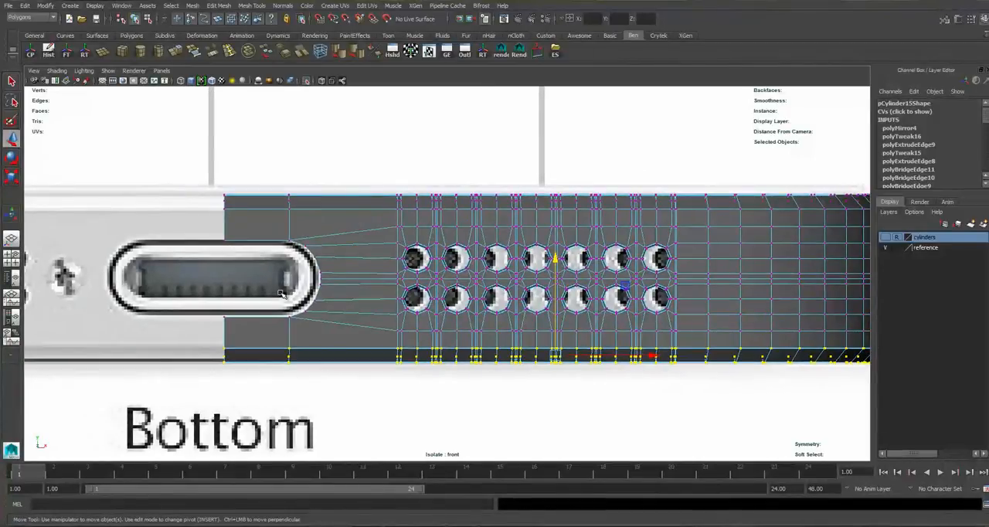
middle_click_drag(696, 318, 547, 320, "alt")
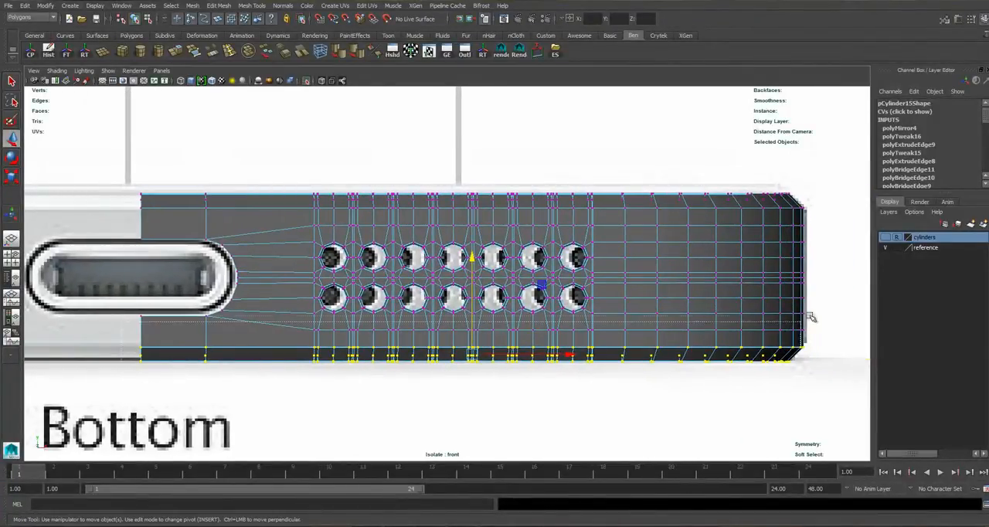
left_click_drag(879, 284, 880, 283)
mouse_move(472, 226)
left_mouse_down()
mouse_move(471, 217)
mouse_move(470, 275)
mouse_move(474, 228)
left_mouse_up()
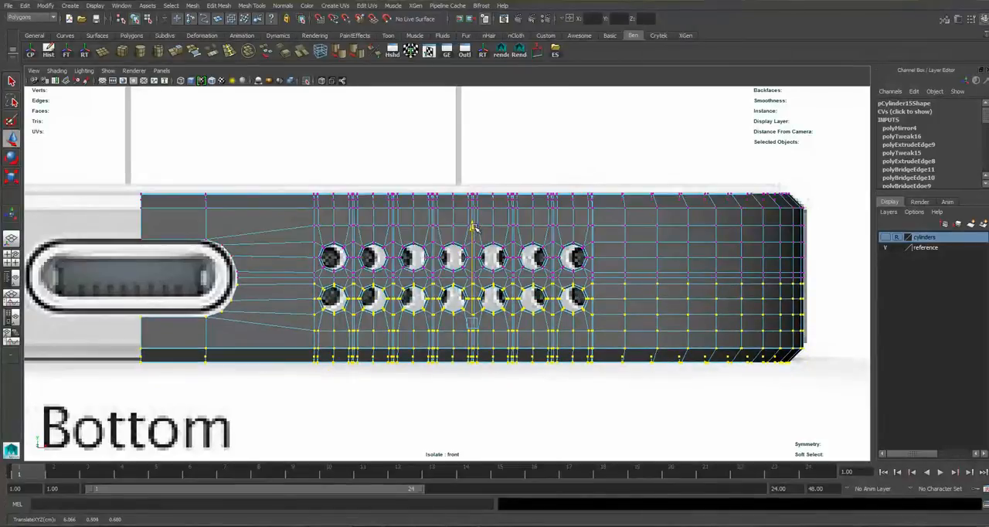
middle_click_drag(369, 232, 482, 233, "alt")
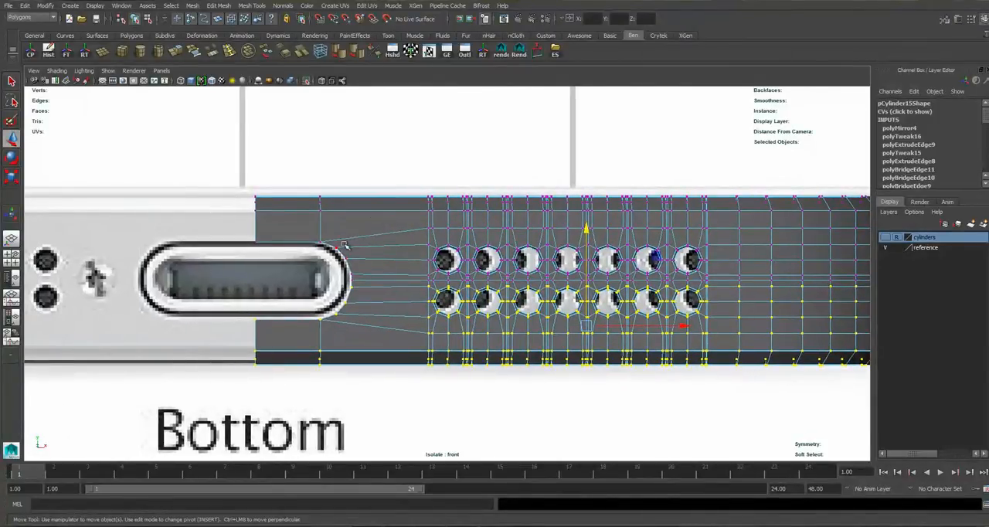
Select the vertices along the lower edge of the Lightning port cutout and adjust them along Y to match the reference outline.
right_click_drag(352, 248, 386, 249, "alt")
middle_click_drag(387, 249, 455, 258, "alt")
left_click_drag(384, 352, 236, 324)
left_click_drag(407, 350, 408, 351)
left_click_drag(235, 291, 407, 358)
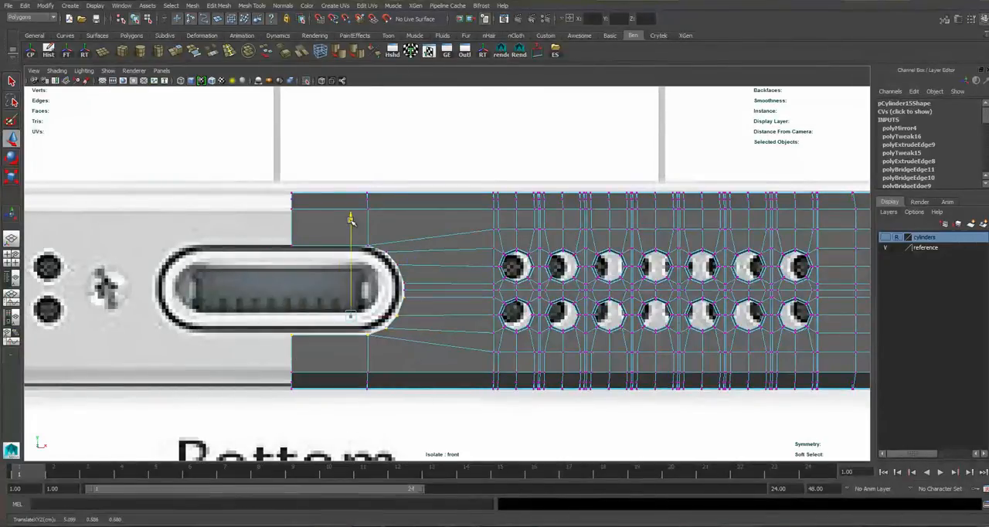
left_click_drag(350, 222, 568, 284, "alt")
Select all faces of the side mesh's lower half and move them down along Y to open a gap between the halves.
middle_click_drag(819, 202, 644, 272, "alt")
right_click_drag(657, 262, 652, 289)
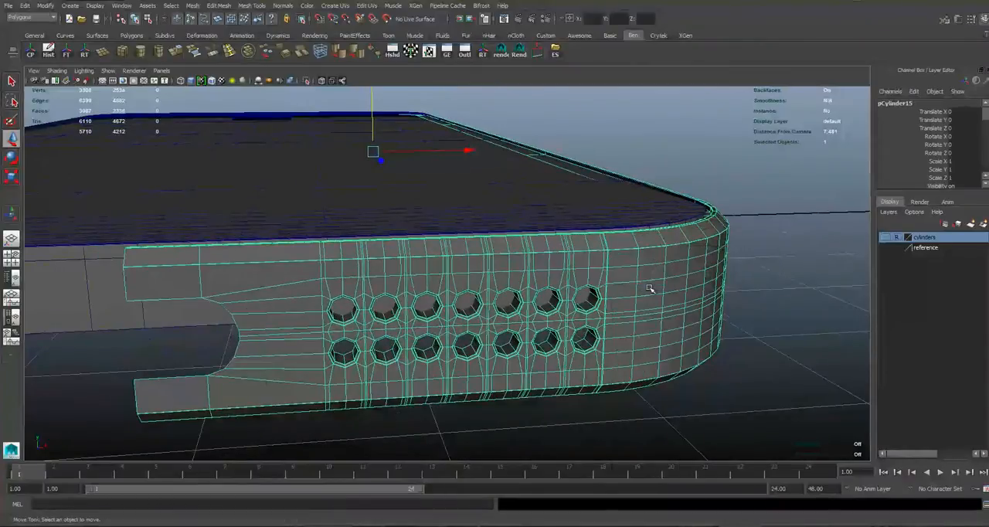
double_click(651, 274)
double_click(649, 328)
double_click(638, 280)
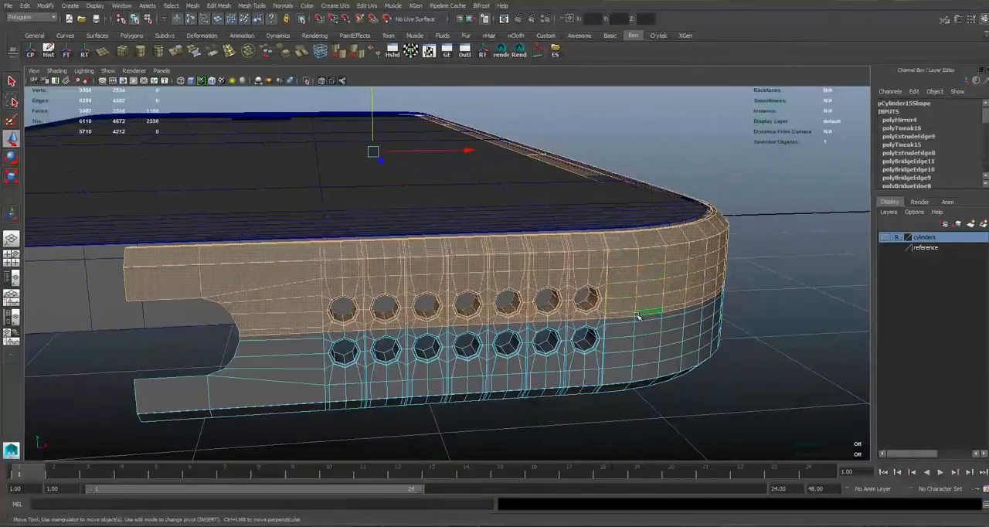
left_click(645, 326)
double_click(625, 333)
left_click_drag(625, 333, 533, 316, "alt")
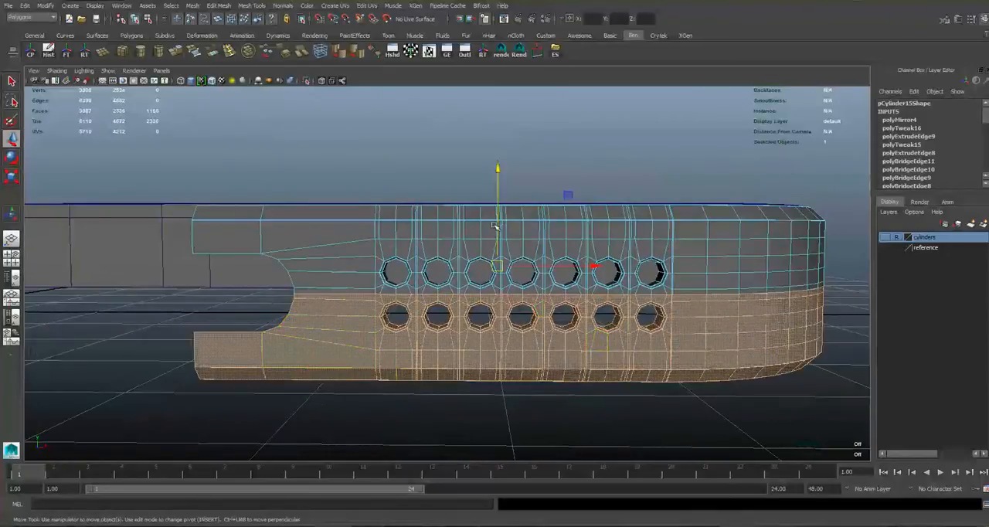
left_click_drag(498, 176, 500, 173)
Select the facing border edges along the gap between the upper and lower halves and bridge them with 0 divisions.
right_click_drag(325, 302, 324, 276)
double_click(315, 300)
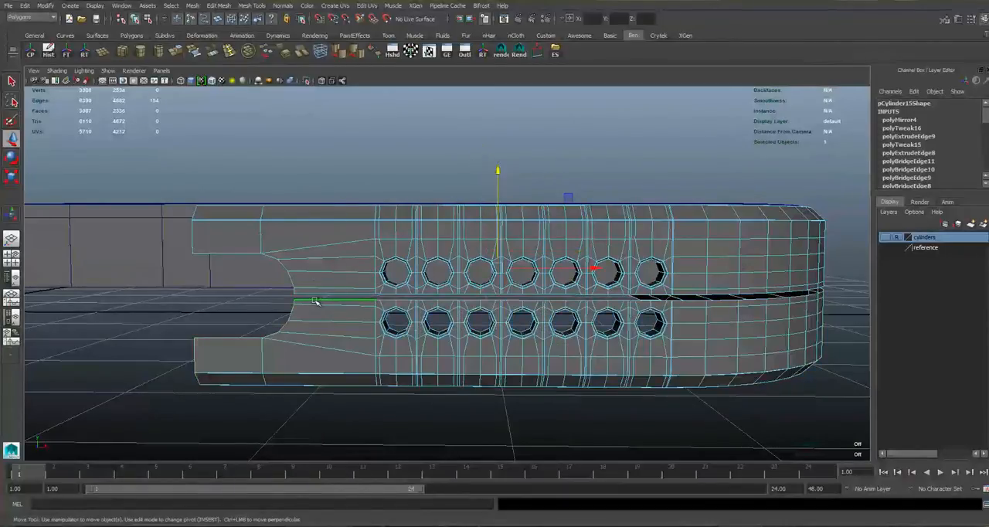
left_click(316, 299)
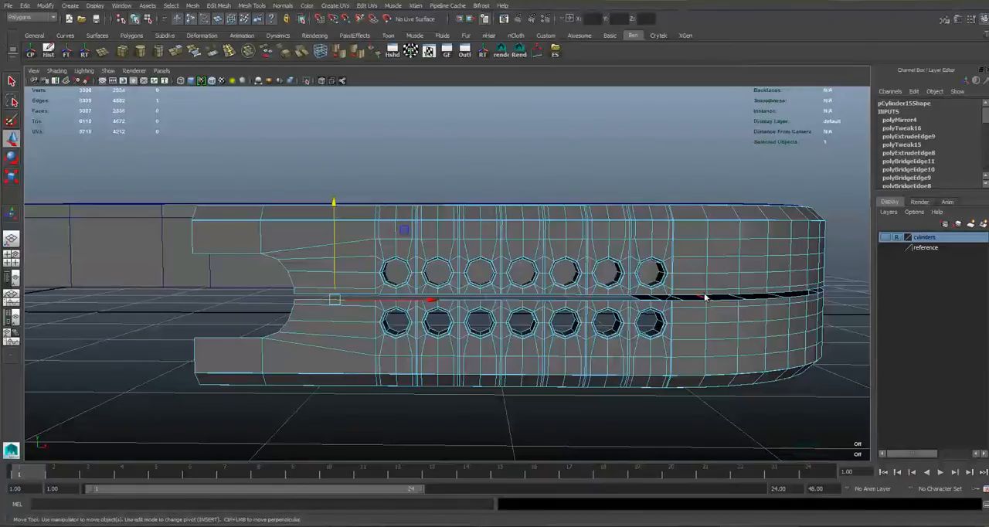
key("space")
key("space")
middle_click_drag(513, 269, 252, 271, "alt")
middle_click_drag(191, 287, 209, 292, "alt")
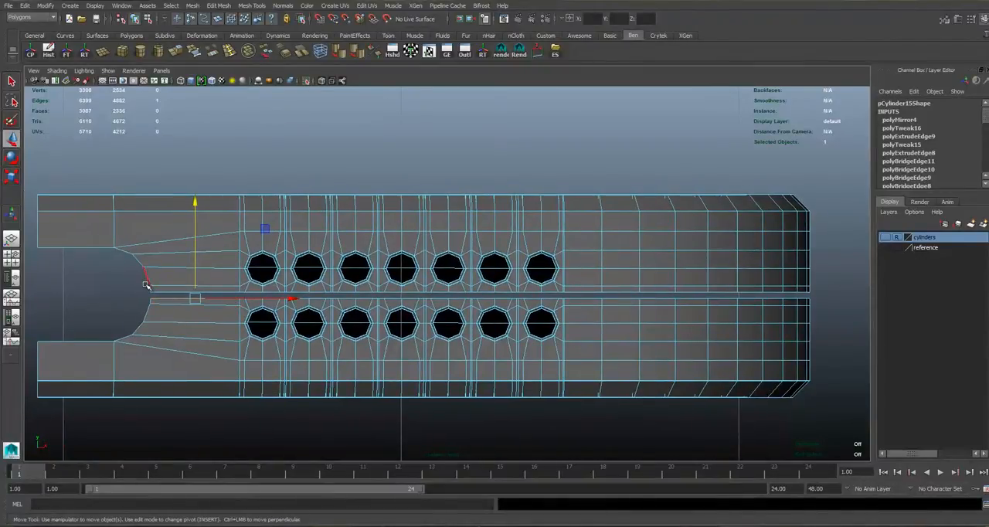
left_click_drag(142, 288, 830, 298)
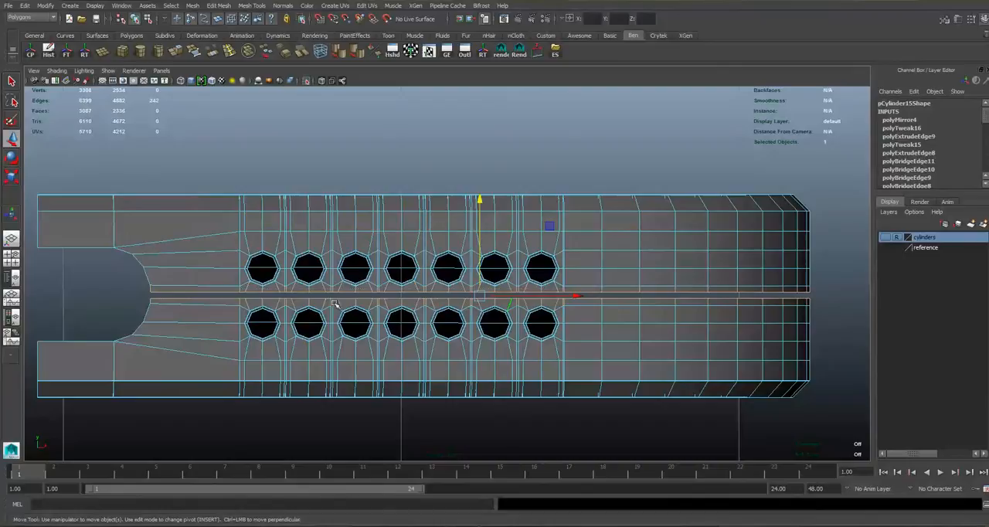
left_click_drag(154, 290, 825, 302)
left_click_drag(674, 305, 112, 301)
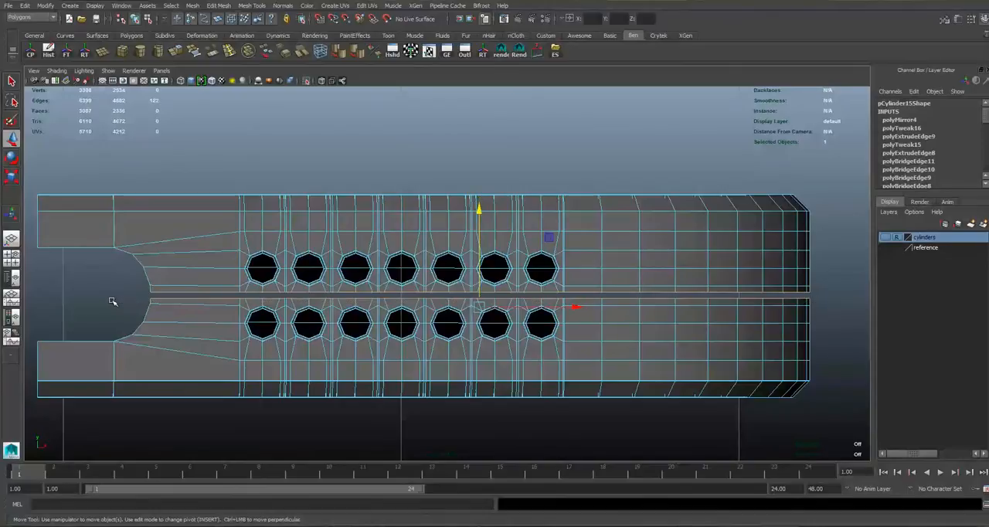
scroll(464, 201, "up", 2)
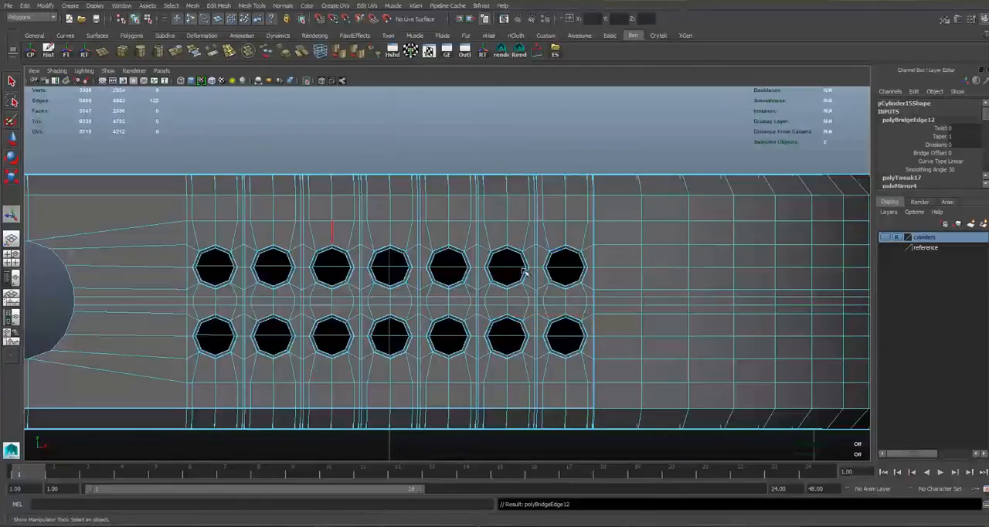
Show the reference layer, select the lower half's vertices in the front view and raise them along Y towards the reference holes.
left_click(886, 249)
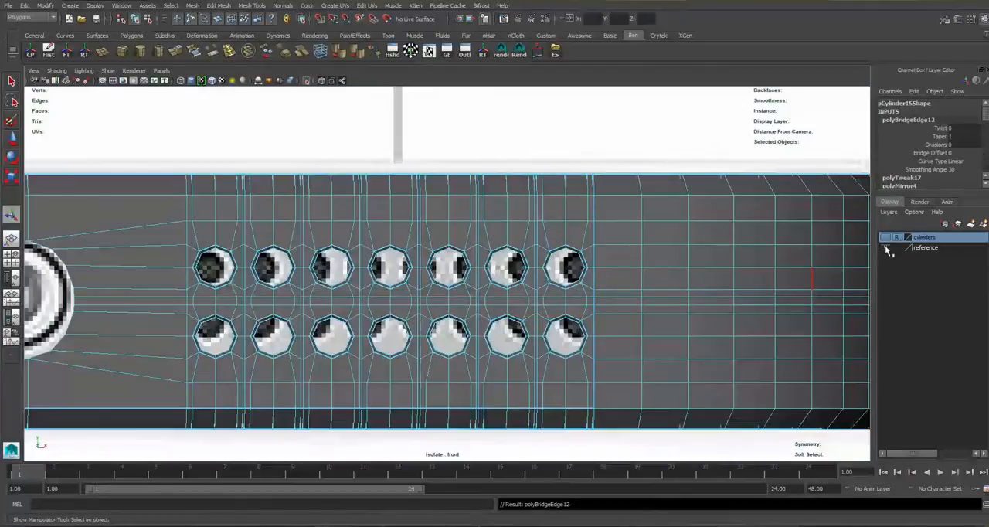
right_click_drag(638, 287, 592, 286)
scroll(420, 319, "down", 5)
scroll(420, 319, "up", 5)
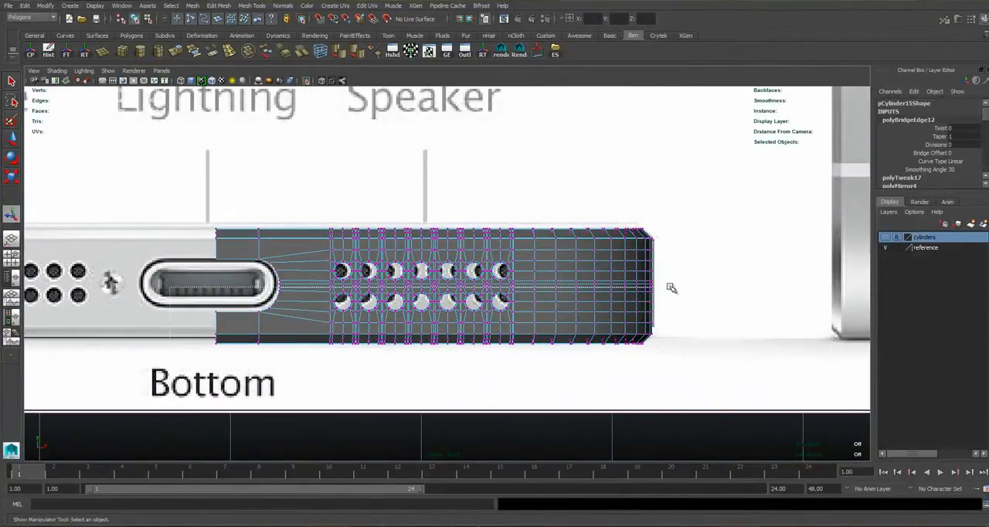
left_click_drag(680, 289, 685, 286)
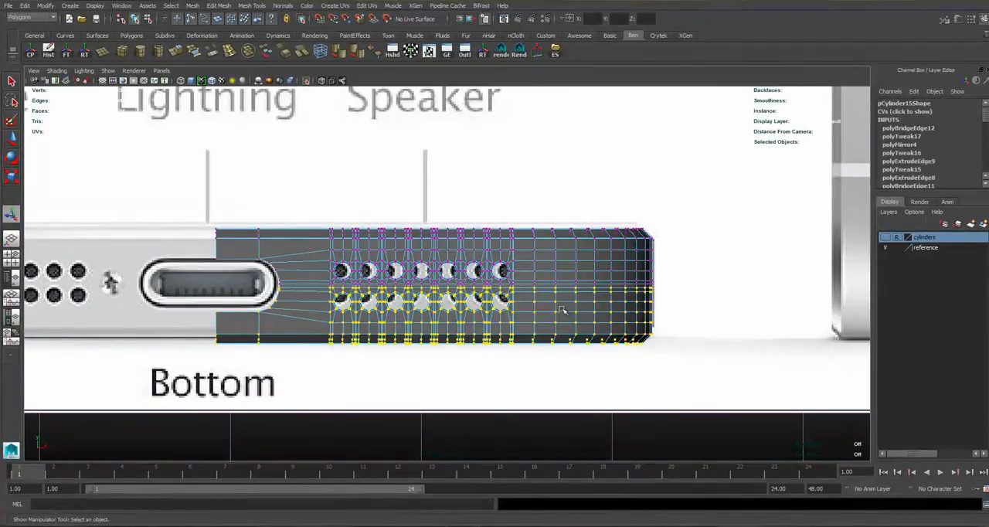
scroll(479, 311, "up", 4)
key("w")
middle_click_drag(295, 315, 477, 265, "alt")
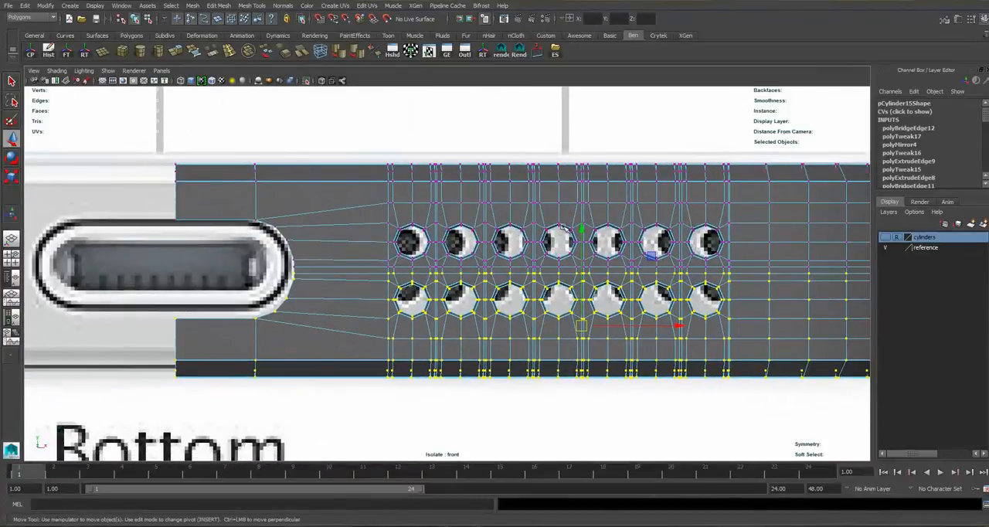
left_click_drag(585, 231, 586, 228)
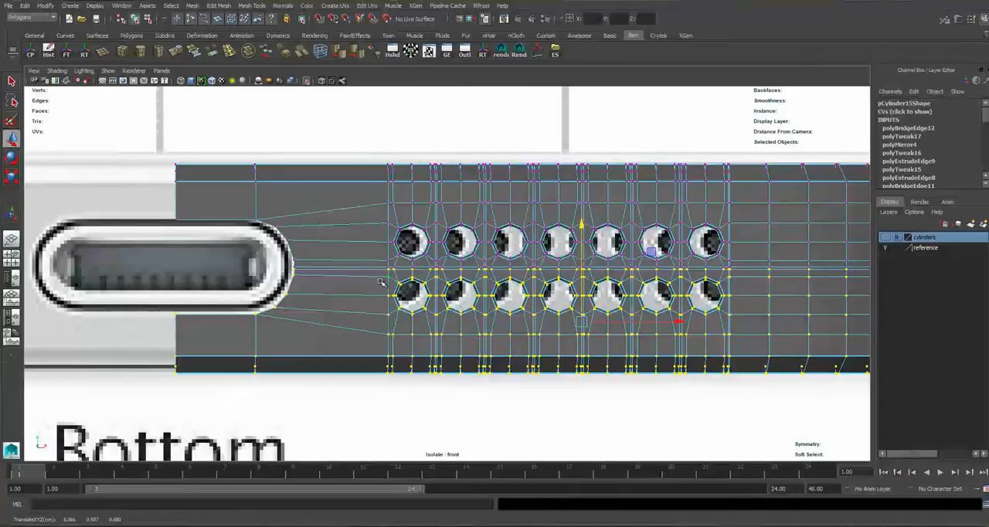
Extend the selection to the vertex rows just below the centre line and nudge the lower half slightly further up along Y.
middle_click_drag(193, 264, 137, 267, "alt")
middle_click_drag(176, 391, 120, 390, "alt")
left_click_drag(45, 387, 981, 269)
middle_click_drag(453, 241, 385, 241, "alt")
left_click_drag(401, 228, 401, 224)
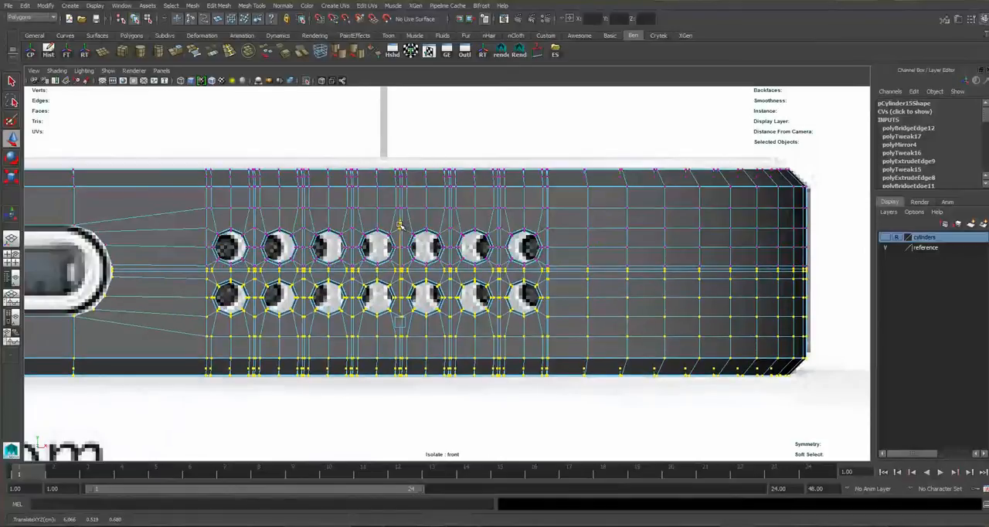
middle_click_drag(399, 225, 472, 230, "alt")
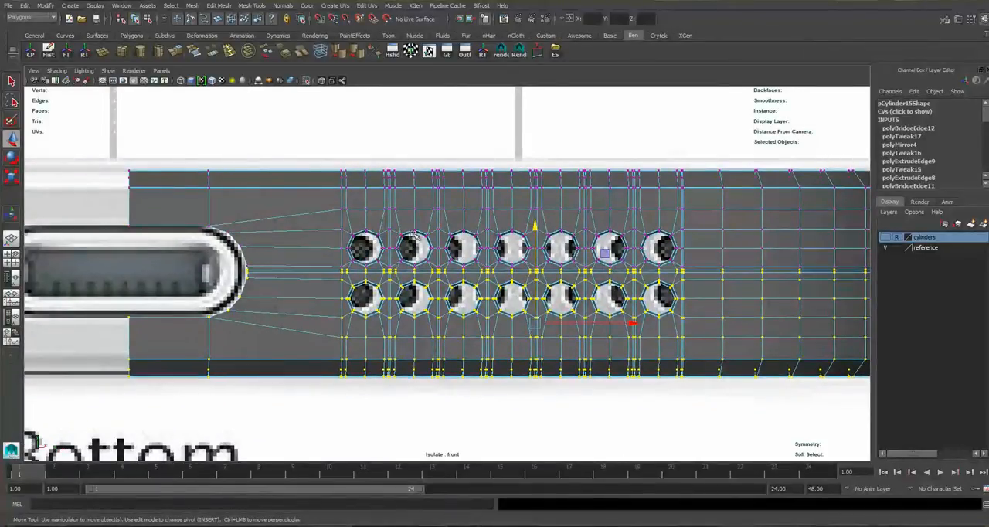
right_click_drag(298, 232, 317, 223)
left_click(317, 222)
Inspect the joined side mesh with its speaker holes and port cutout in the perspective view in object mode.
key("space")
key("space")
left_click_drag(619, 177, 514, 253, "alt")
left_click_drag(402, 262, 393, 269, "alt")
right_click_drag(500, 302, 267, 287)
double_click(495, 327)
left_click_drag(267, 287, 436, 281, "alt")
right_click_drag(430, 264, 457, 247)
left_click(423, 265)
left_click_drag(321, 261, 487, 197, "alt")
middle_click_drag(487, 197, 377, 267, "alt")
scroll(411, 247, "up", 1)
scroll(409, 249, "down", 1)
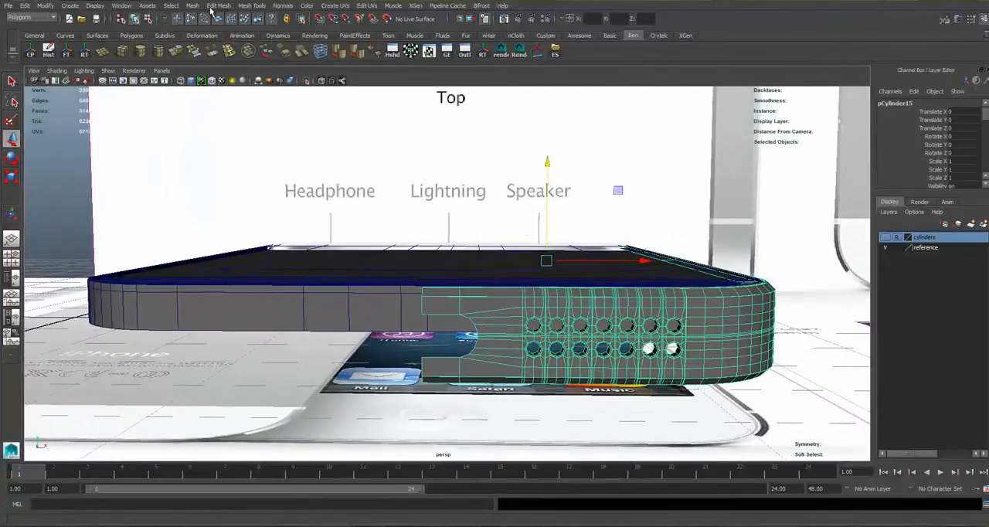
Hide the reference layer and mirror the side mesh in the -X direction with merging with the original turned off.
left_click(887, 248)
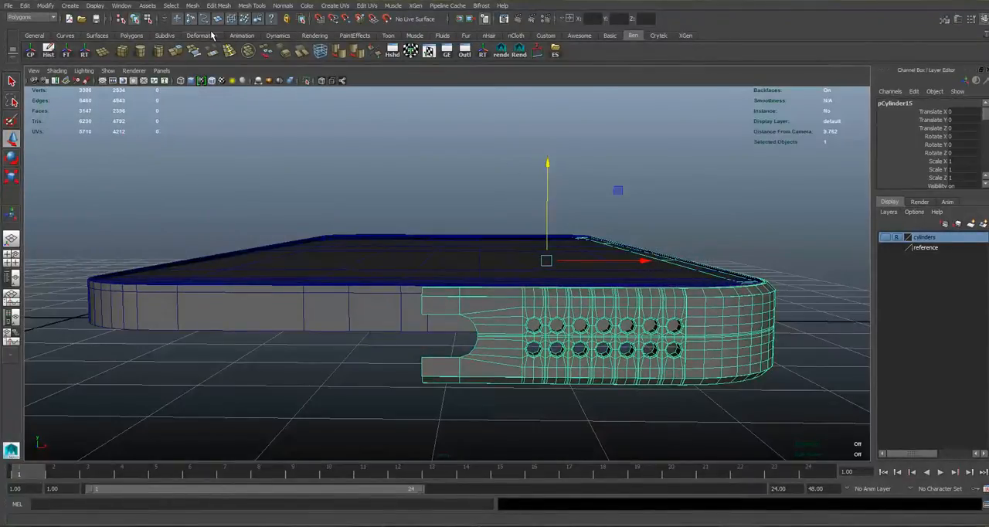
left_click(192, 6)
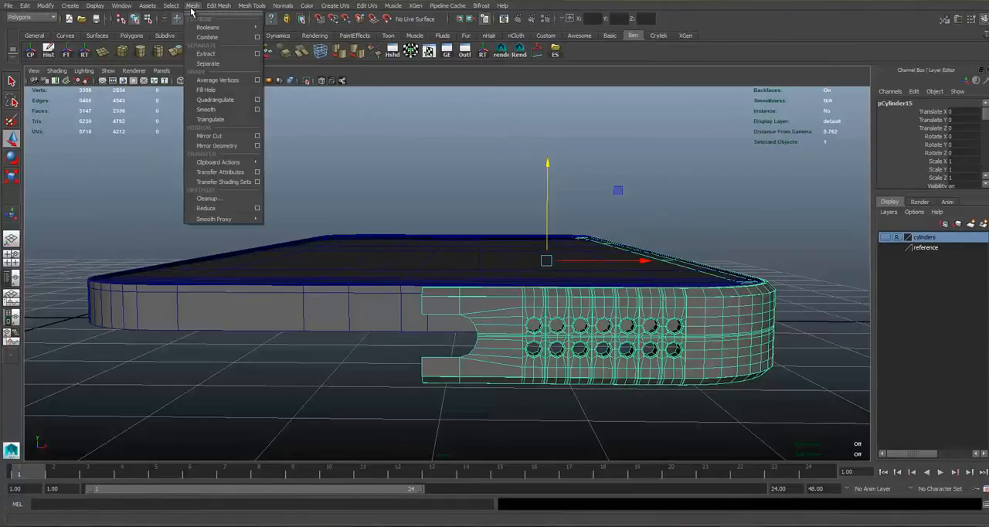
left_click(257, 145)
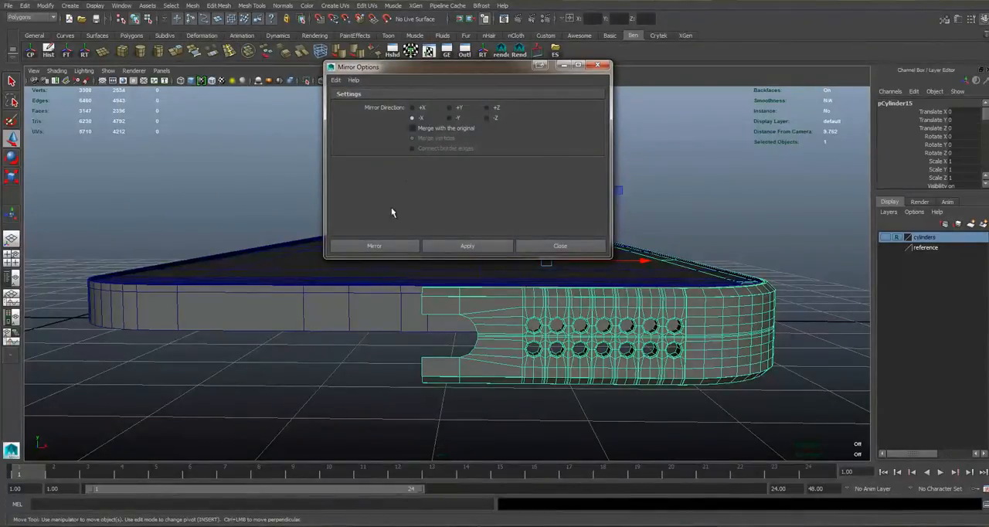
left_click(376, 246)
Select all faces of the newly mirrored half and move them along -X away from the original half.
right_click_drag(358, 312, 360, 307)
double_click(360, 307)
middle_click_drag(422, 317, 430, 271, "alt")
scroll(431, 271, "up", 5)
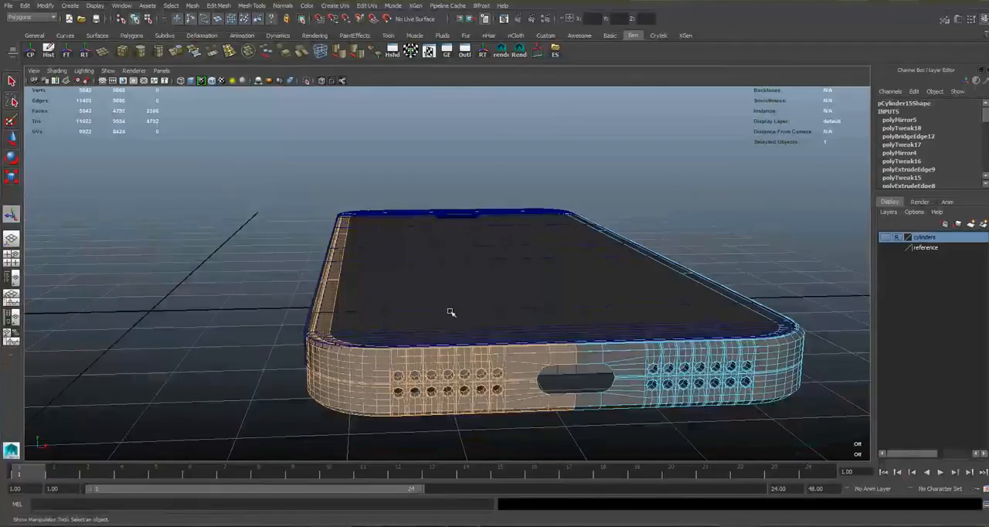
key("w")
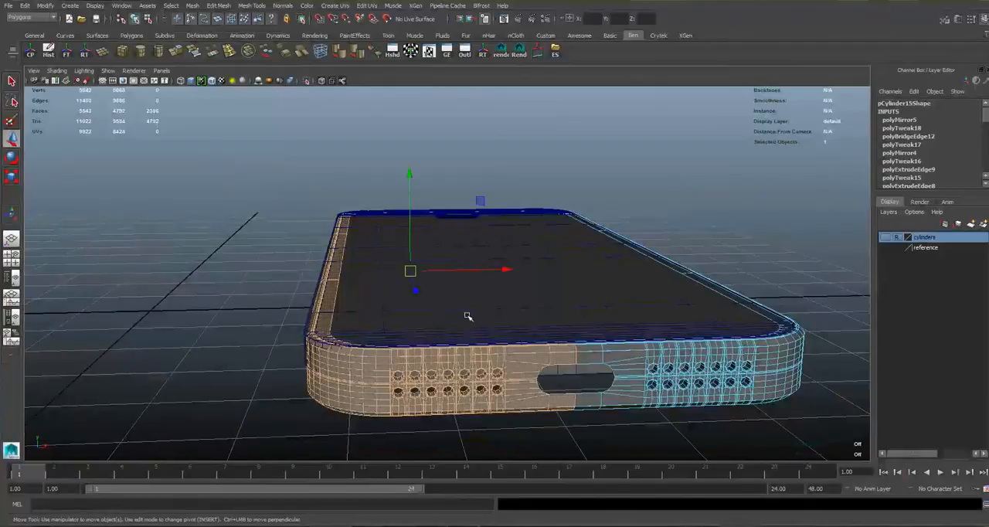
left_click_drag(508, 268, 425, 287)
middle_click_drag(542, 425, 561, 291, "alt")
right_click_drag(561, 291, 563, 374, "alt")
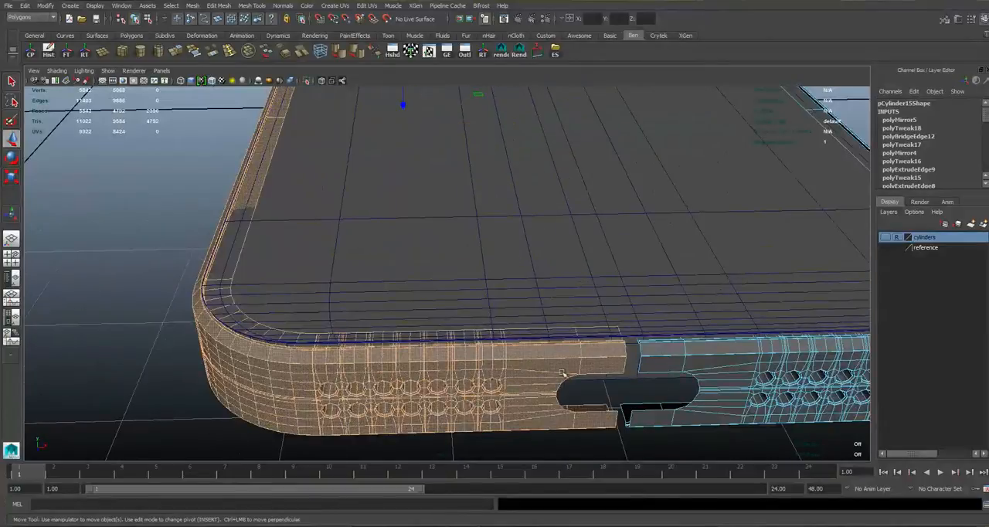
Try to shift the mirrored half's end vertices at the centre gap along X.
right_click_drag(619, 317, 589, 303)
left_click_drag(589, 303, 554, 269, "alt")
left_click_drag(508, 247, 533, 405)
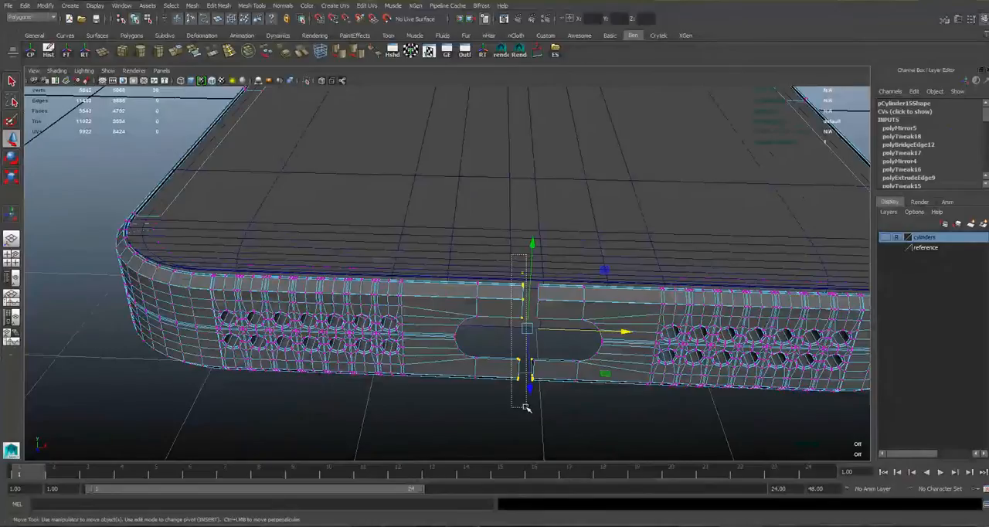
left_click_drag(592, 330, 565, 329)
key("ctrl+z")
Return to face mode and reselect all faces of the mirrored half of the side mesh.
middle_click_drag(324, 234, 617, 406, "alt")
right_click_drag(617, 406, 463, 363, "alt")
right_click_drag(456, 365, 467, 329)
double_click(446, 351)
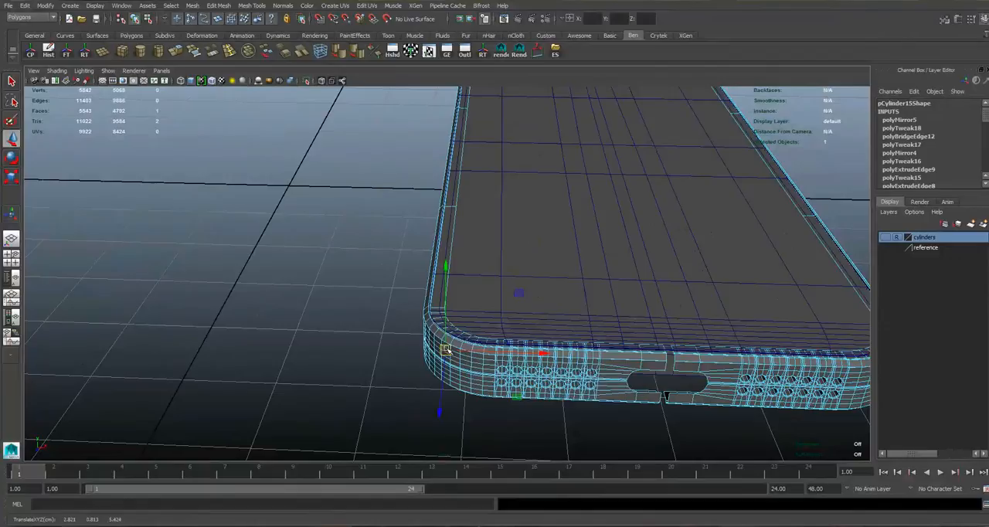
right_click_drag(429, 358, 430, 333)
double_click(428, 333)
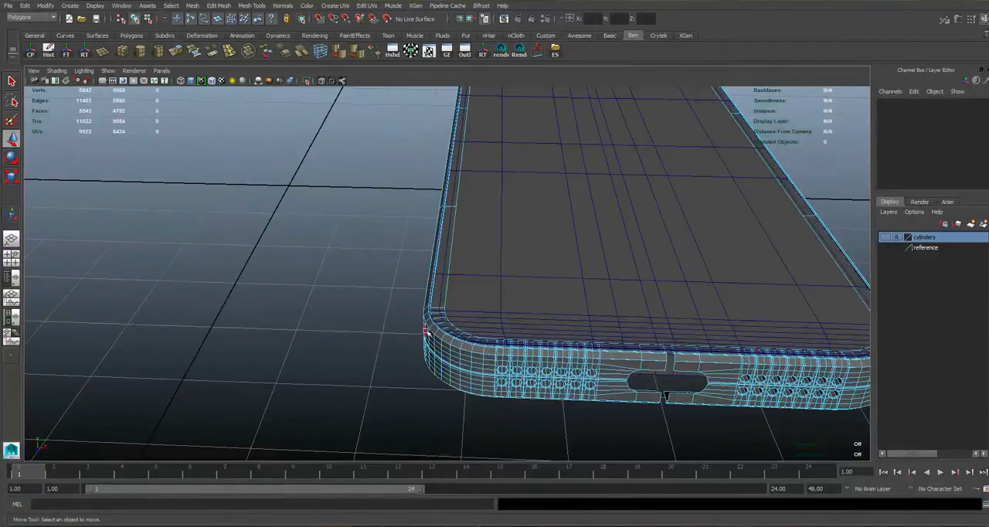
left_click_drag(446, 232, 453, 274, "alt")
right_click_drag(564, 163, 657, 286, "alt")
middle_click_drag(657, 286, 560, 163, "alt")
left_click_drag(564, 148, 581, 118, "alt")
right_click_drag(595, 118, 558, 126, "alt")
middle_click_drag(567, 118, 548, 175, "alt")
Move the mirrored half along X in the top view to line it up with the long edge of the phone body.
key("space")
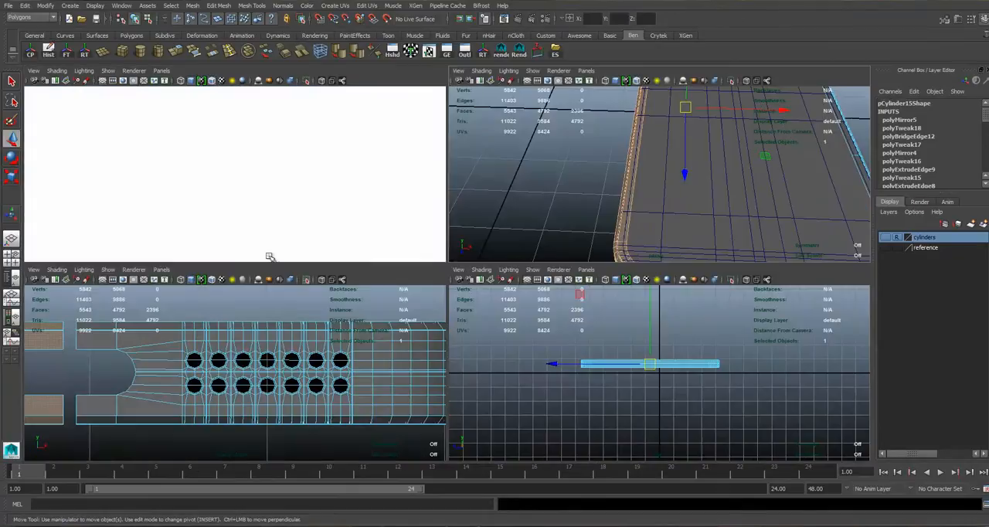
key("space")
right_click_drag(422, 225, 494, 267, "alt")
middle_click_drag(341, 212, 300, 347, "alt")
middle_click_drag(408, 267, 396, 366, "alt")
left_click_drag(554, 168, 544, 168)
right_click_drag(325, 306, 369, 340, "alt")
middle_click_drag(369, 340, 433, 456, "alt")
right_click_drag(433, 456, 465, 454, "alt")
left_click_drag(621, 275, 631, 277)
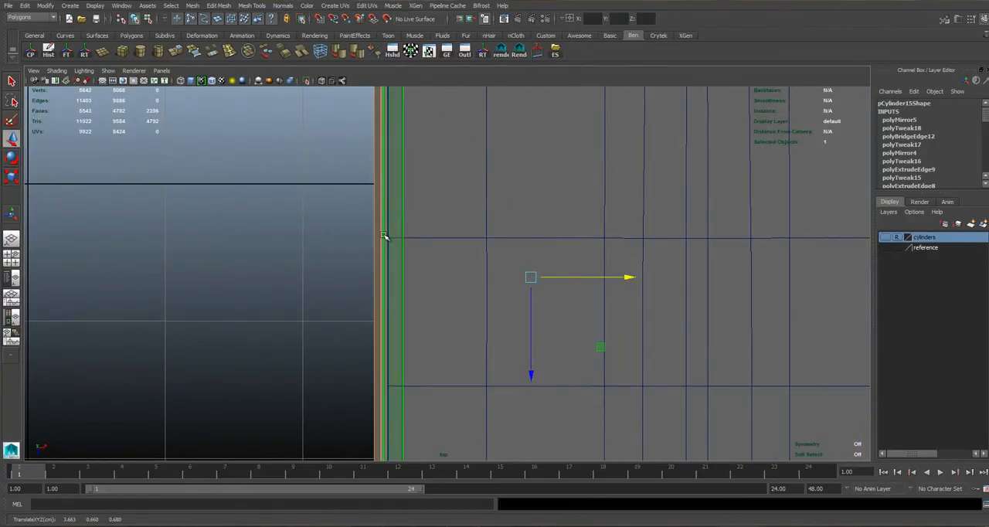
middle_click_drag(394, 305, 364, 79, "alt")
middle_click_drag(450, 448, 431, 201, "alt")
right_click_drag(431, 224, 466, 269, "alt")
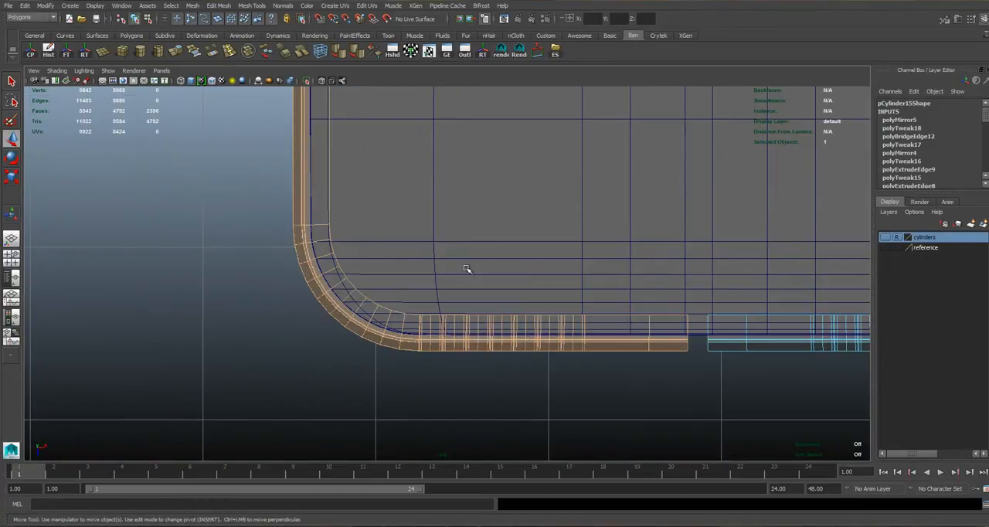
Relocate the move pivot of the selected faces close to the rounded bottom corner of the mirrored half.
middle_click_drag(480, 176, 475, 254, "alt")
right_click_drag(474, 254, 431, 263, "alt")
middle_click_drag(448, 152, 447, 287, "alt")
key("Insert")
middle_click_drag(409, 389, 405, 403)
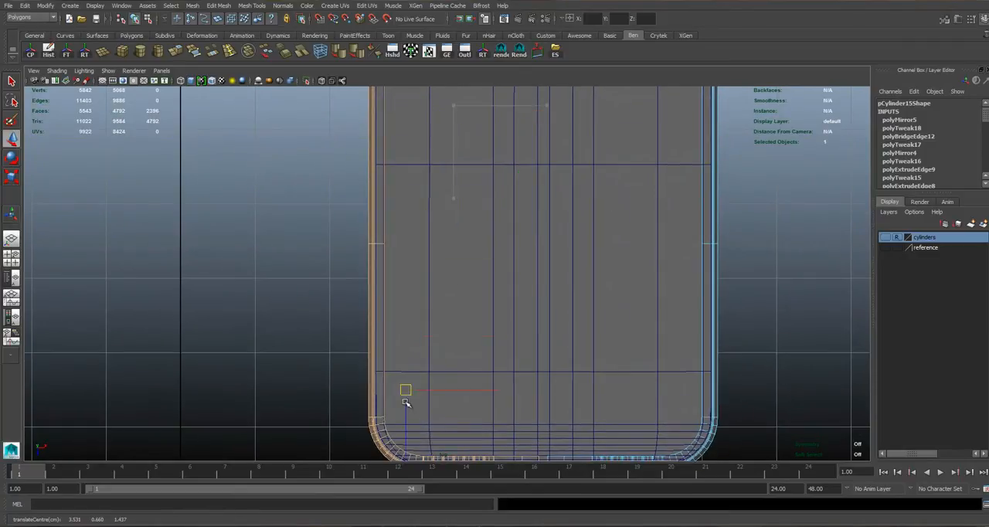
middle_click_drag(451, 369, 462, 301, "alt")
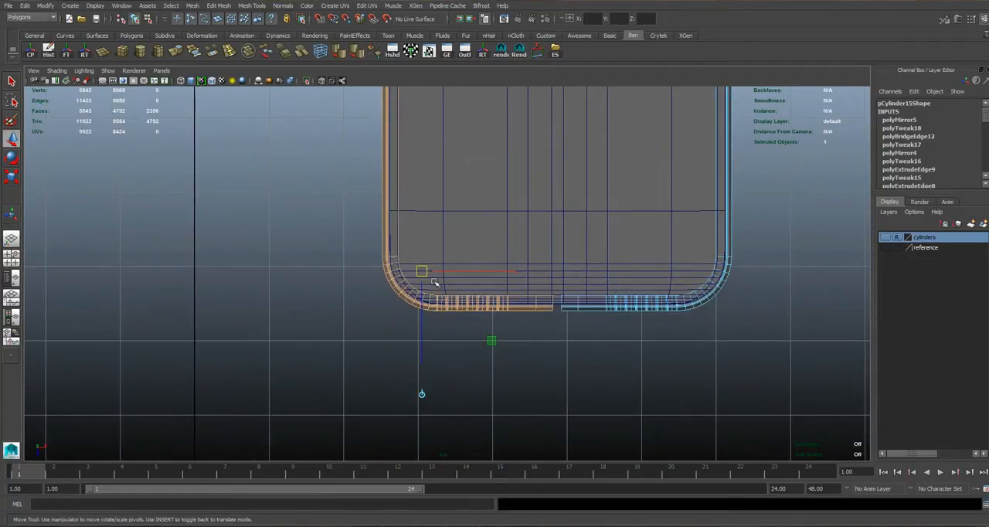
key("Insert")
Nudge the mirrored half slightly along X to fit the phone body's rounded corner, and return to object mode in perspective.
scroll(418, 278, "up", 10)
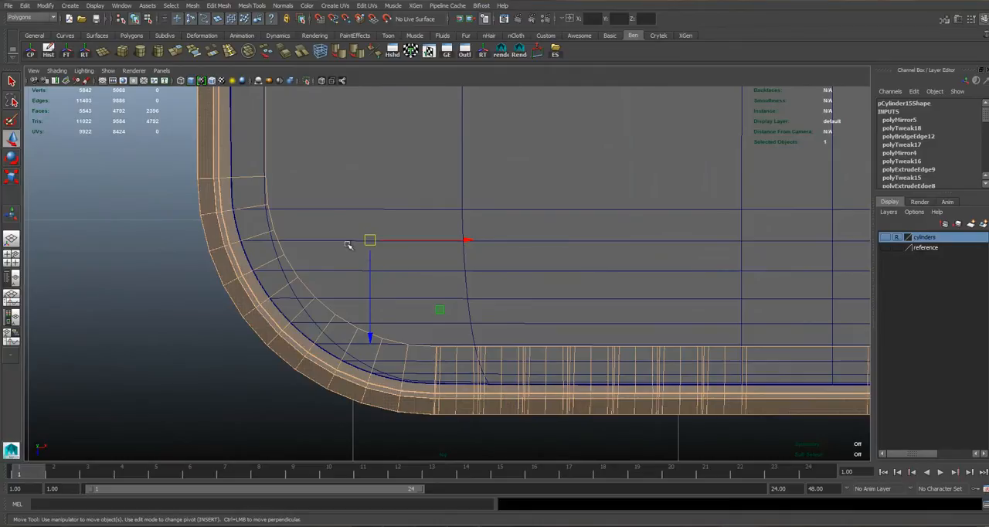
scroll(371, 247, "up", 2)
left_click_drag(456, 240, 455, 240)
key("space")
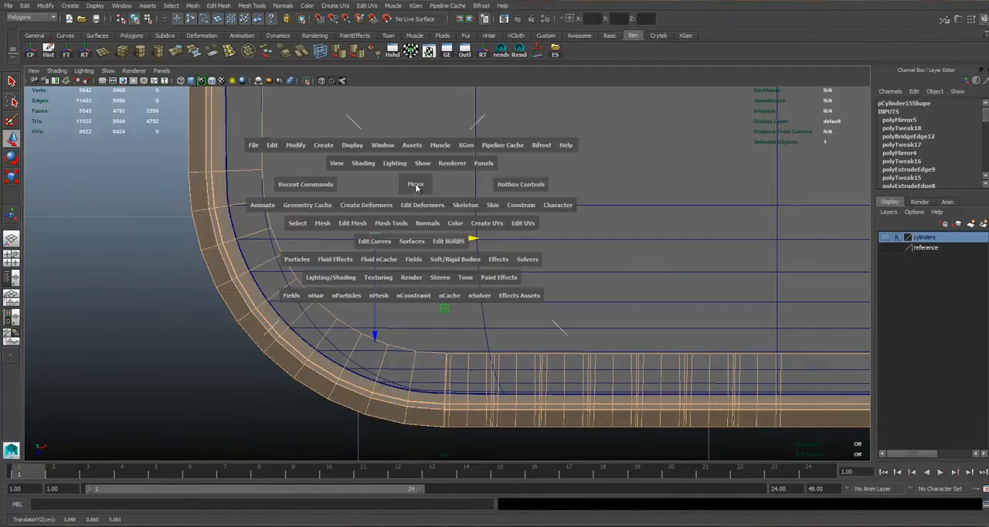
key("space")
left_click_drag(456, 371, 401, 287, "alt")
middle_click_drag(427, 220, 424, 248, "alt")
right_click_drag(425, 249, 461, 213)
left_click_drag(461, 213, 453, 239, "alt")
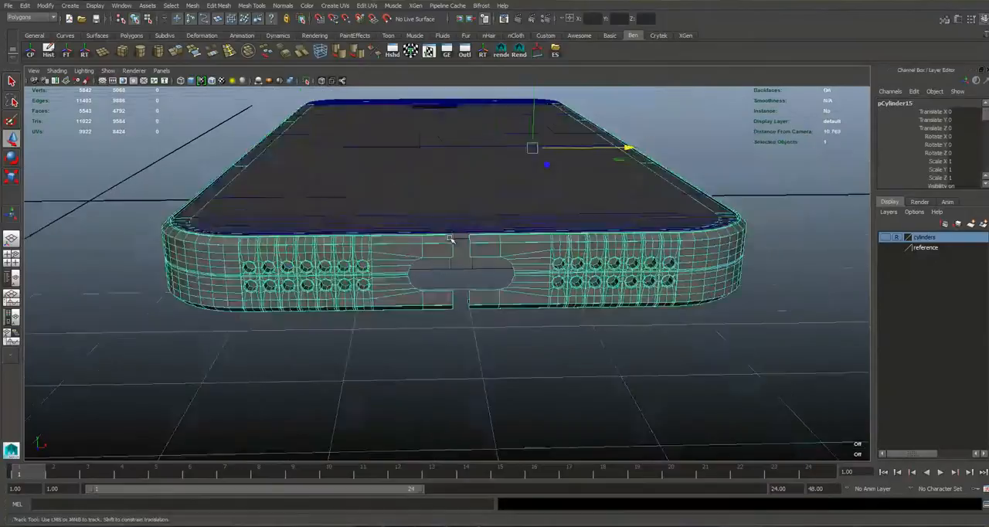
Select the open border edges on both sides of the central gap in the bottom mesh.
scroll(453, 239, "up", 3)
middle_click_drag(426, 246, 387, 281, "alt")
right_click_drag(386, 281, 383, 241)
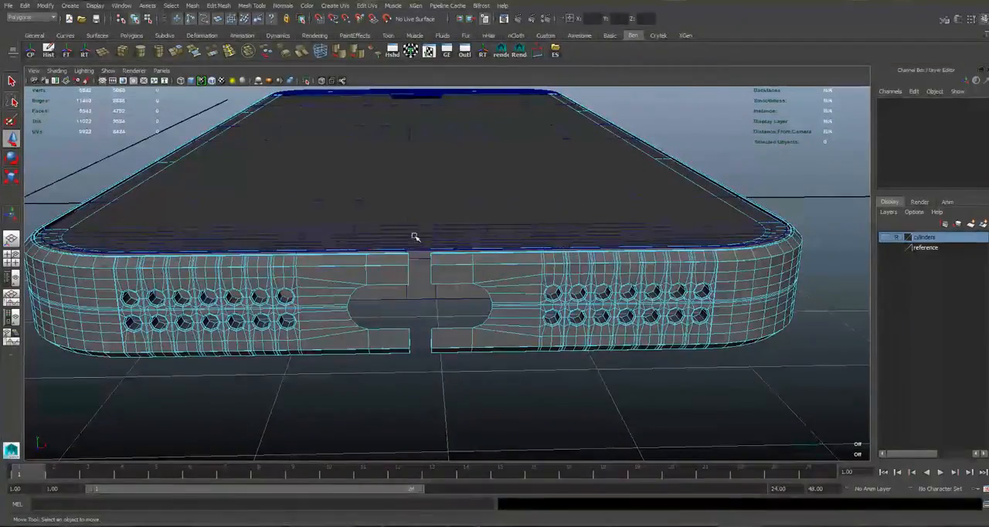
key("space")
left_click_drag(65, 315, 103, 424)
key("space")
left_click_drag(247, 281, 456, 309, "alt")
middle_click_drag(456, 309, 437, 298, "alt")
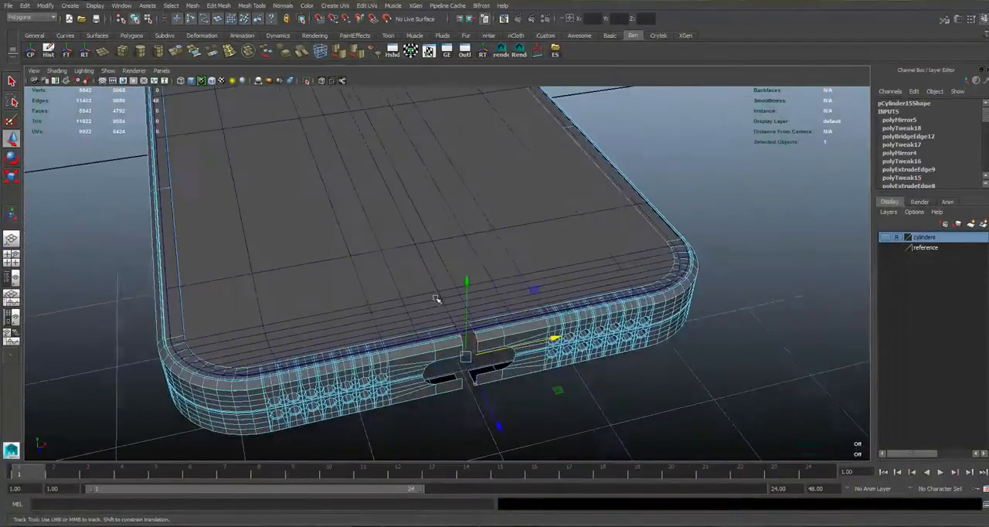
Select the facing open edges of both halves above the Lightning port opening and bridge them.
left_click_drag(437, 298, 325, 279, "alt")
middle_click_drag(325, 280, 393, 322, "alt")
scroll(394, 323, "up", 4)
left_click_drag(393, 322, 335, 345, "alt")
scroll(335, 345, "up", 4)
middle_click_drag(335, 345, 354, 311, "alt")
left_click(317, 336)
double_click(337, 269)
left_click_drag(391, 315, 464, 317, "alt")
left_click_drag(746, 243, 679, 274, "alt")
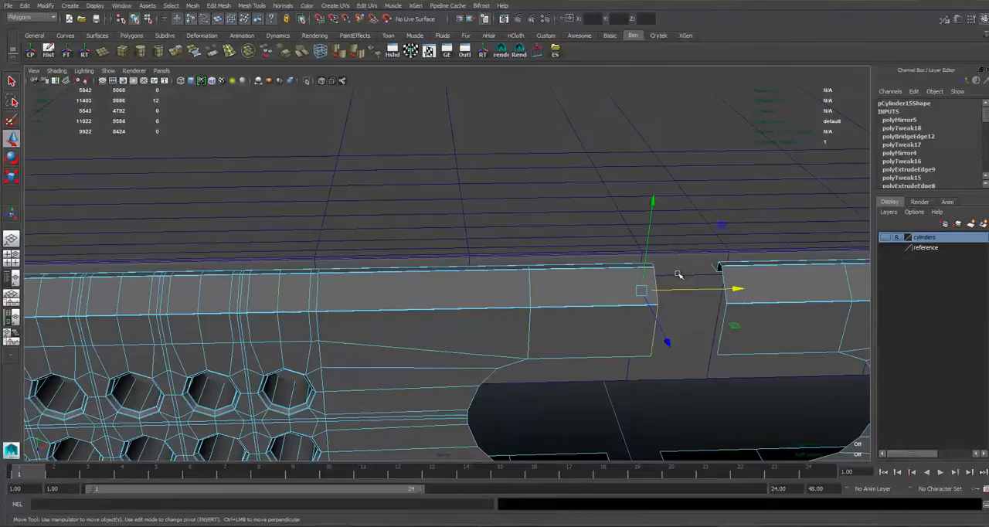
left_click(723, 320, "shift")
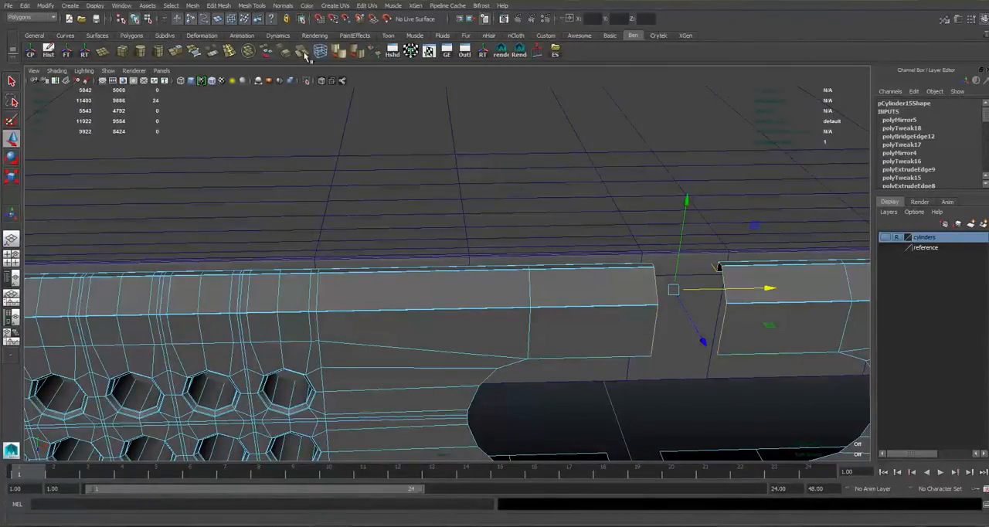
left_click(213, 53)
Bridge the facing open edges of both halves below the Lightning port opening.
left_click_drag(526, 371, 460, 338, "alt")
left_click(359, 331)
left_click_drag(446, 292, 560, 308, "alt")
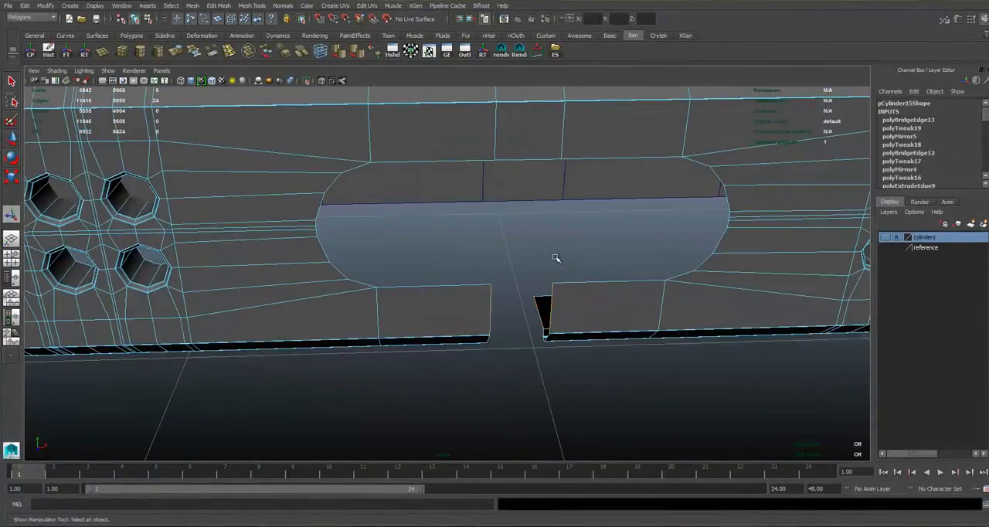
key("g")
right_click_drag(557, 258, 517, 205, "alt")
left_click_drag(516, 205, 606, 187, "alt")
middle_click_drag(499, 241, 495, 324, "alt")
right_click_drag(433, 278, 487, 269, "alt")
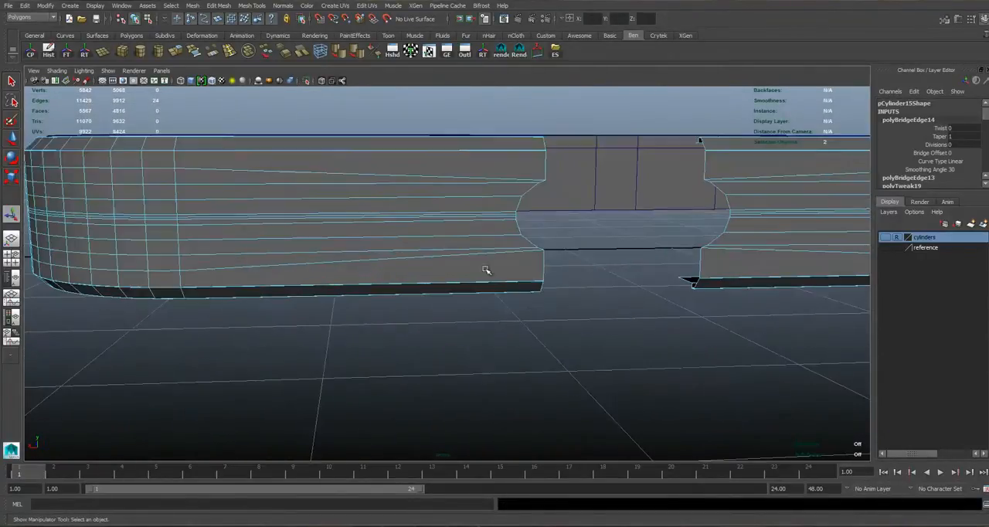
Switch the side mesh to vertex mode for editing the remaining gap at the phone's opposite short end.
left_click_drag(487, 270, 371, 236, "alt")
right_click_drag(371, 236, 389, 317, "alt")
left_click_drag(334, 275, 320, 261, "alt")
right_click(302, 239)
right_click_drag(285, 237, 347, 248)
left_click_drag(347, 247, 351, 242, "alt")
middle_click_drag(406, 216, 396, 247, "alt")
right_click_drag(397, 246, 445, 297, "alt")
left_click_drag(206, 178, 330, 236, "alt")
middle_click_drag(330, 236, 439, 297, "alt")
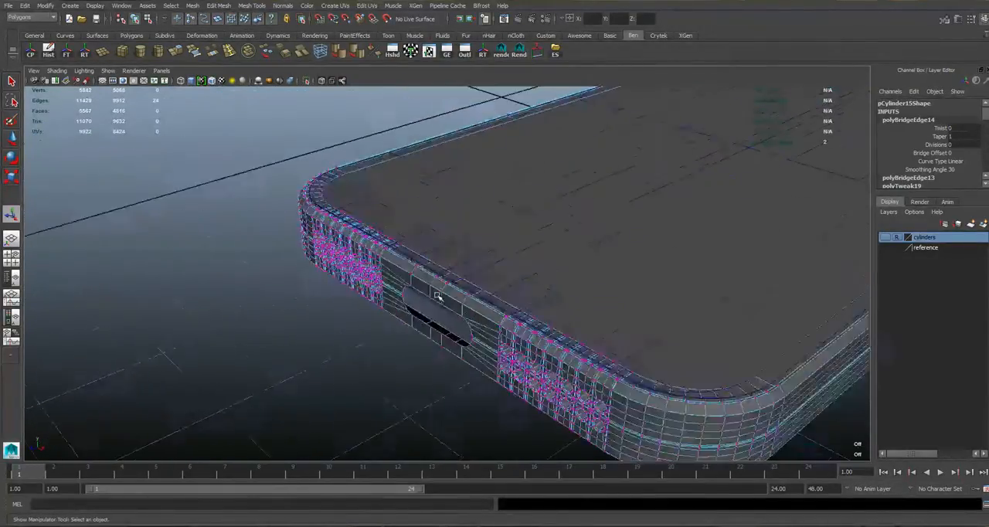
Flatten the end vertices on each side of the gap at the phone's top end by scaling them along X.
right_click_drag(439, 297, 385, 298, "alt")
right_click_drag(397, 340, 473, 214, "alt")
left_click_drag(473, 215, 400, 218, "alt")
middle_click_drag(399, 219, 463, 208, "alt")
right_click_drag(464, 209, 420, 221, "alt")
left_click_drag(311, 237, 259, 249, "alt")
middle_click_drag(259, 249, 320, 210, "alt")
left_click_drag(320, 209, 330, 141, "alt")
right_click_drag(329, 142, 316, 215, "alt")
left_click_drag(224, 199, 377, 417)
key("r")
left_click_drag(203, 314, 297, 316)
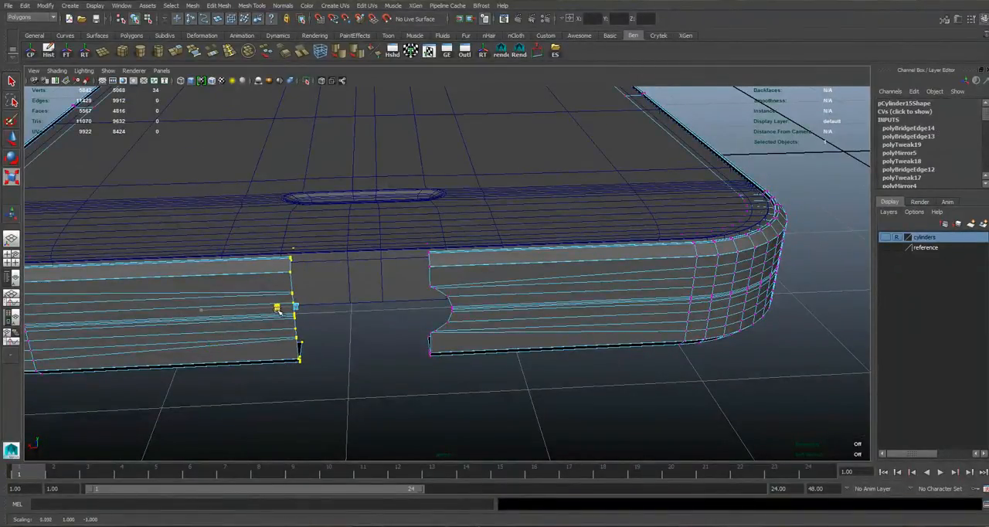
left_click_drag(385, 200, 530, 396)
left_click_drag(530, 296, 444, 299)
Select the open border edges on both sides of the top-end gap and bridge them to close the side mesh.
key("F10")
double_click(291, 284)
left_click_drag(291, 287, 327, 300, "alt")
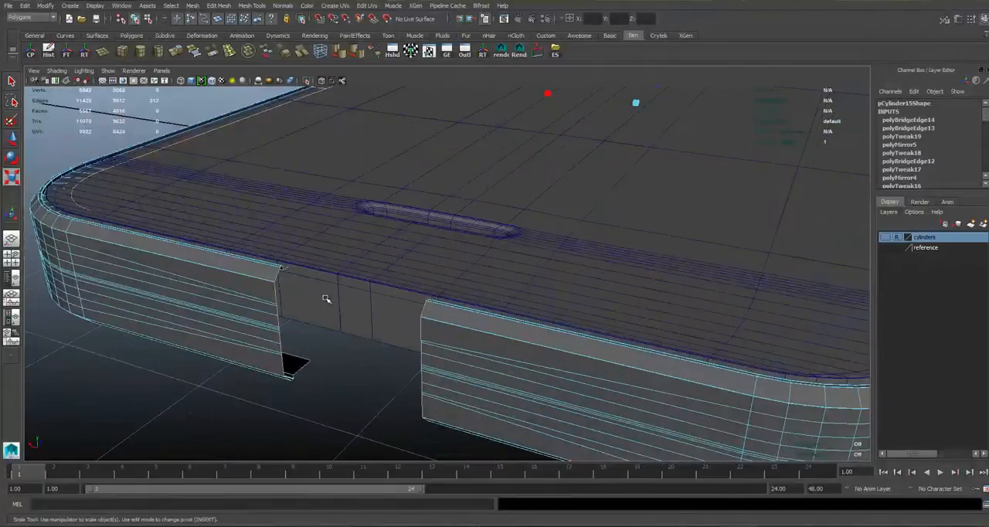
double_click(306, 368)
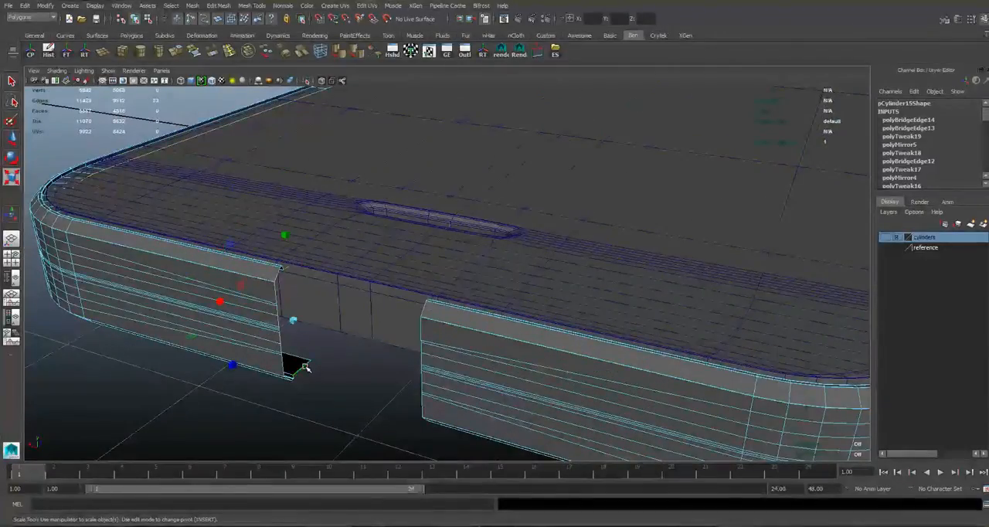
left_click_drag(357, 299, 648, 292, "alt")
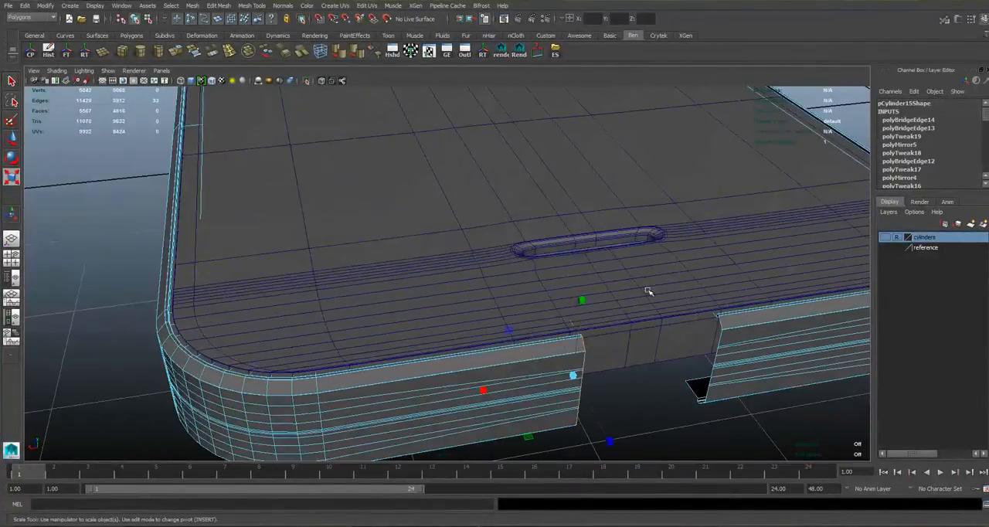
left_click(695, 385, "shift")
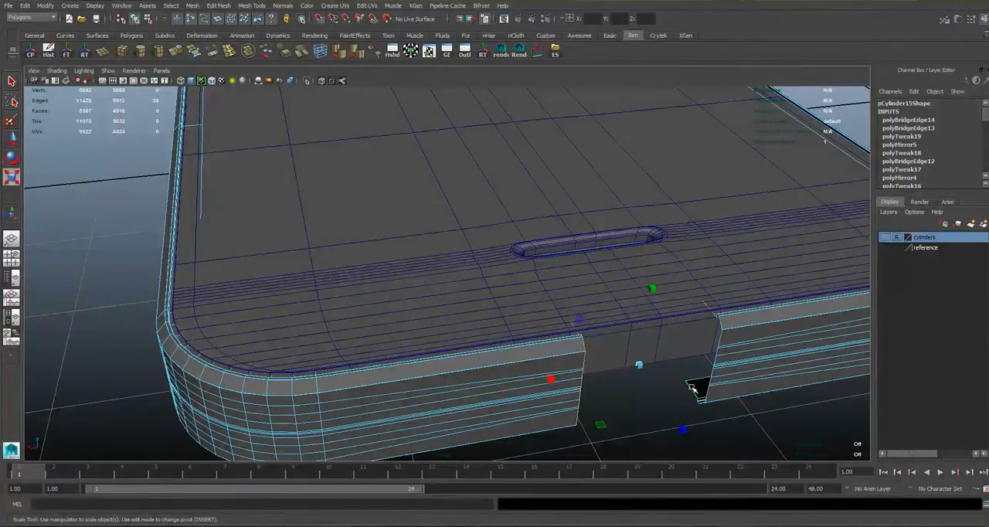
left_click_drag(411, 239, 343, 201, "alt")
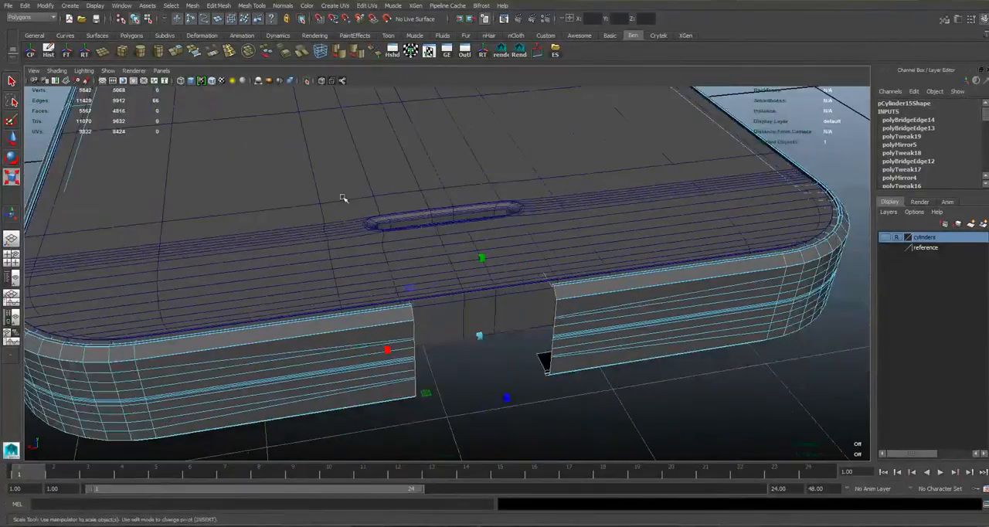
left_click(218, 58)
right_click_drag(547, 304, 594, 288)
left_click(629, 389)
Select the border edge loop around the Lightning port opening.
scroll(518, 329, "down", 3)
left_click_drag(518, 329, 505, 307, "alt")
middle_click_drag(506, 306, 477, 387, "alt")
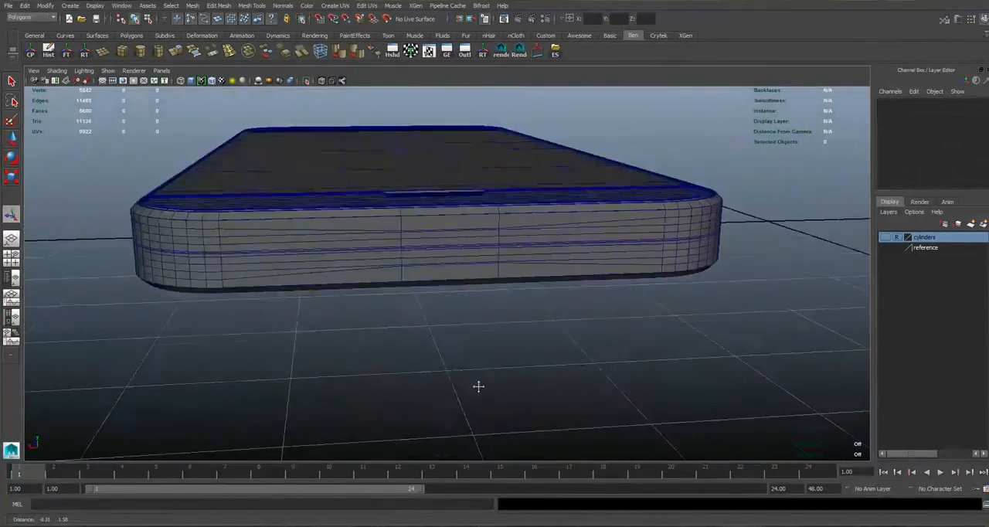
left_click(422, 229)
left_click_drag(422, 230, 364, 265, "alt")
right_click_drag(364, 265, 463, 226, "alt")
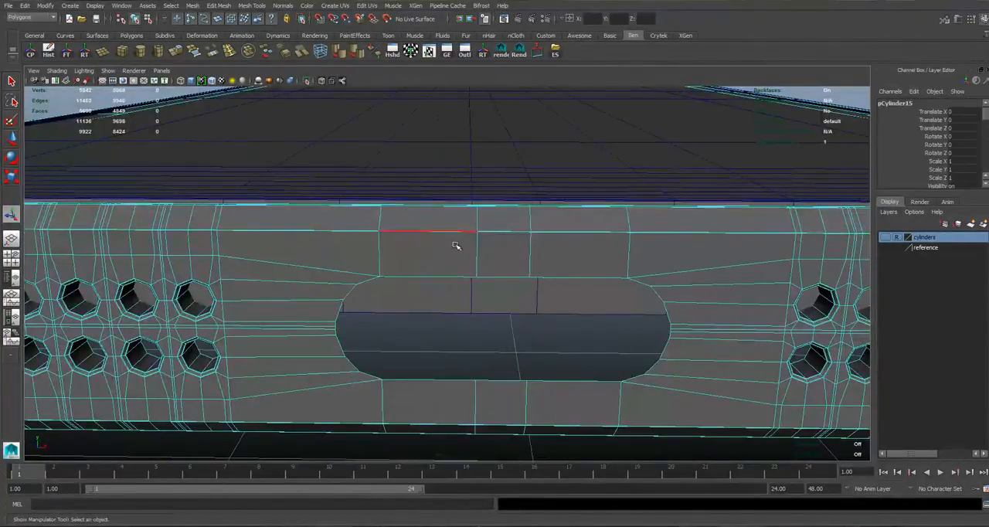
double_click(418, 274)
right_click_drag(606, 336, 577, 348, "alt")
Show the reference layer and frame the Lightning port over the bottom reference image in the front view.
left_click(885, 247)
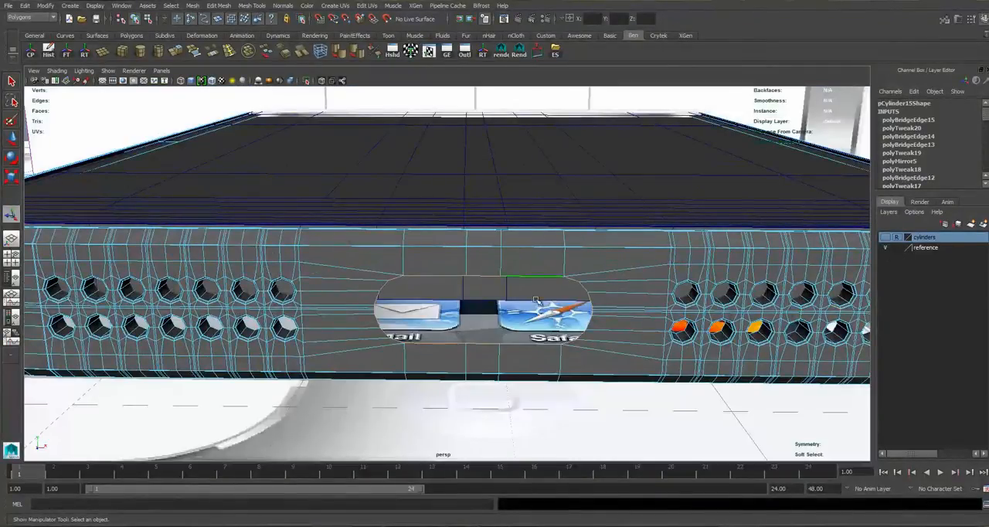
key("space")
key("space")
middle_click_drag(342, 295, 528, 277, "alt")
scroll(413, 272, "down", 10)
scroll(440, 274, "up", 7)
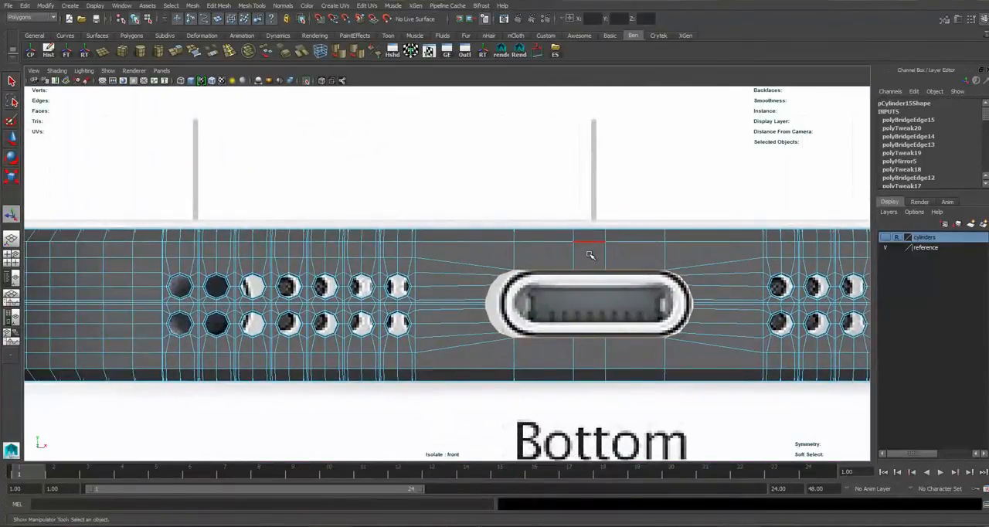
scroll(531, 275, "down", 5)
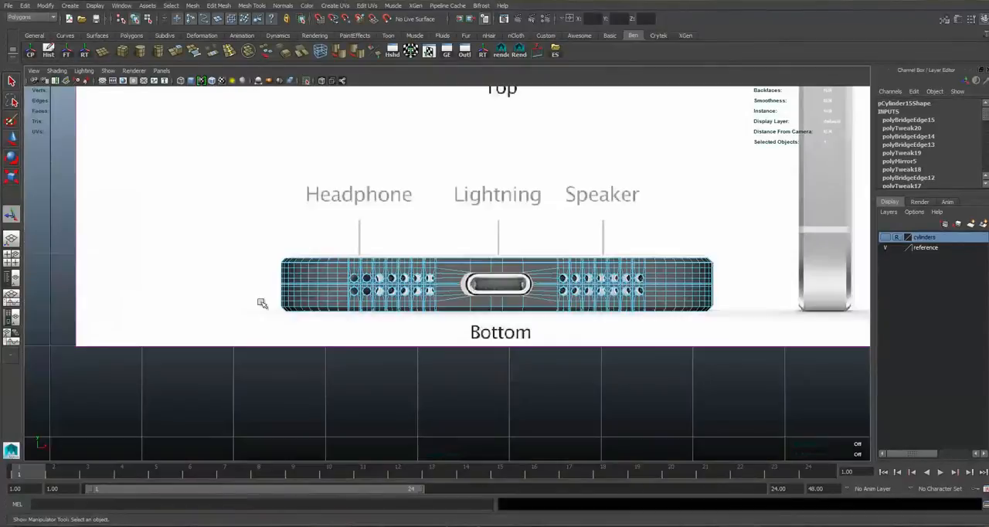
scroll(506, 284, "up", 2)
scroll(436, 287, "up", 6)
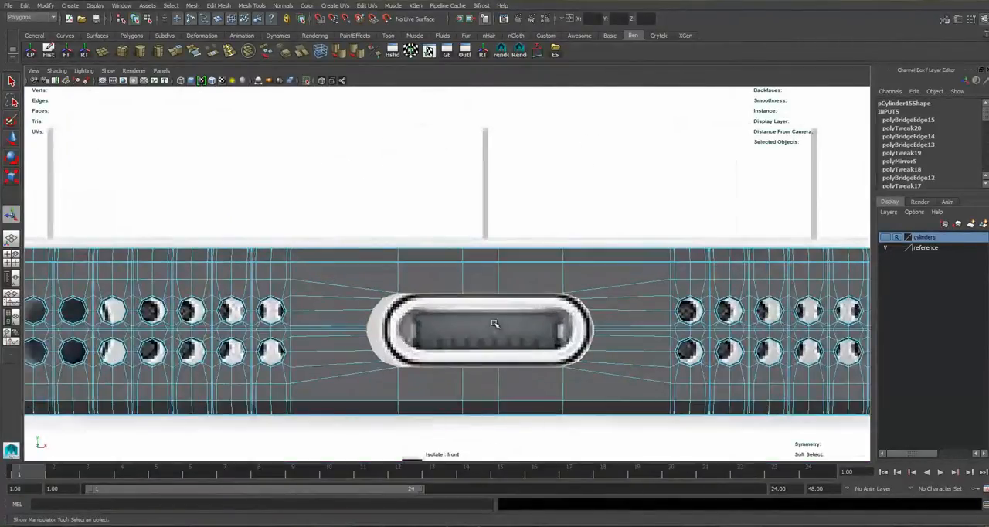
Extrude the port's border edges and scale them slightly inward, to about 0.983 in X and 0.967 in Y.
left_click(176, 51)
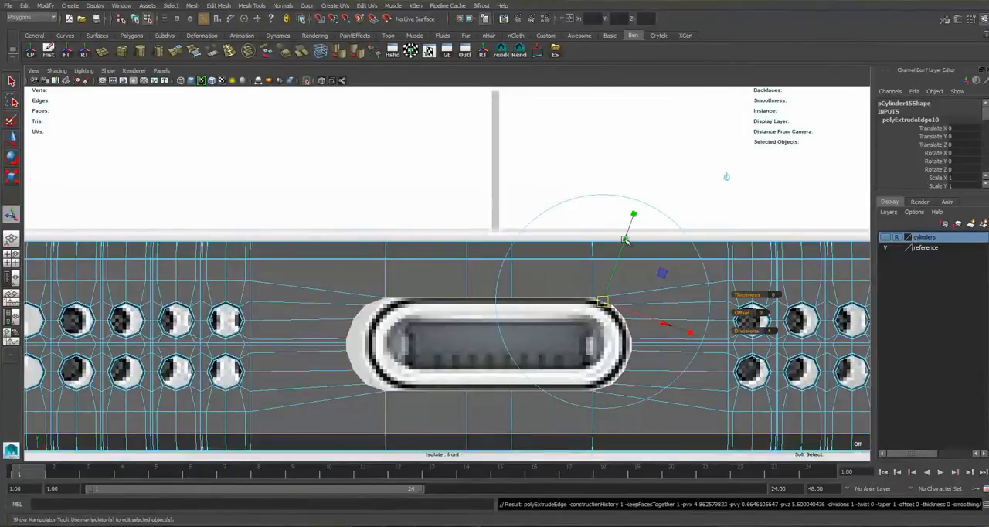
left_click(727, 177)
scroll(539, 239, "up", 5)
middle_click_drag(526, 283, 445, 242, "alt")
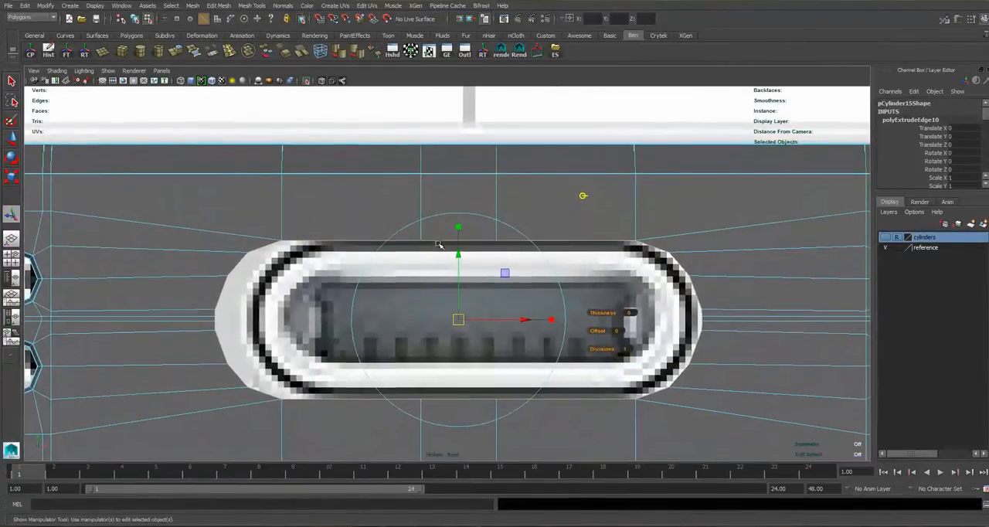
left_click_drag(460, 227, 462, 320)
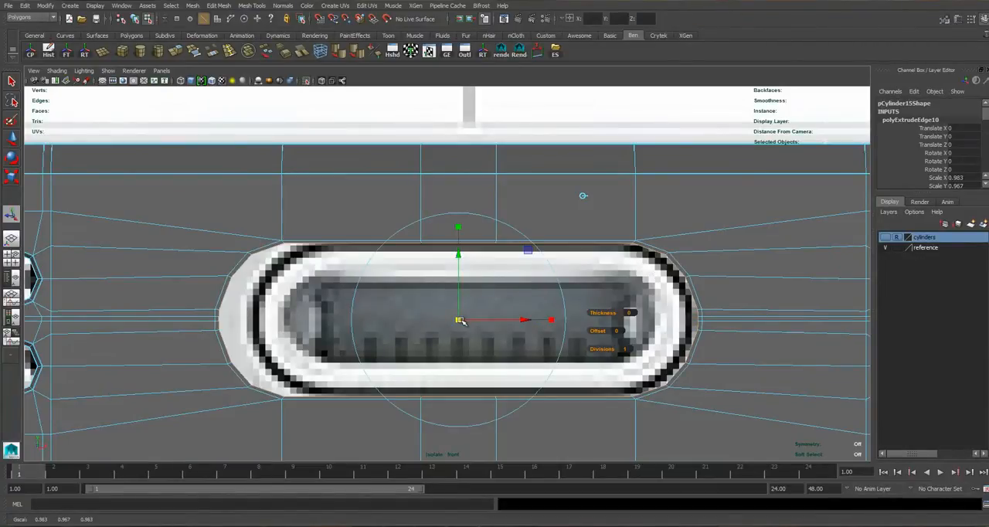
Extrude the port's inner border edges again and move them into the body by -0.274 along Z.
key("space")
key("space")
left_click_drag(544, 227, 316, 317, "alt")
middle_click_drag(317, 317, 291, 306, "alt")
left_click_drag(291, 306, 333, 290, "alt")
middle_click_drag(333, 289, 541, 266, "alt")
scroll(413, 283, "up", 6)
middle_click_drag(413, 282, 386, 319, "alt")
scroll(413, 324, "down", 5)
left_click_drag(390, 319, 397, 320)
key("g")
middle_click_drag(778, 216, 728, 216, "alt")
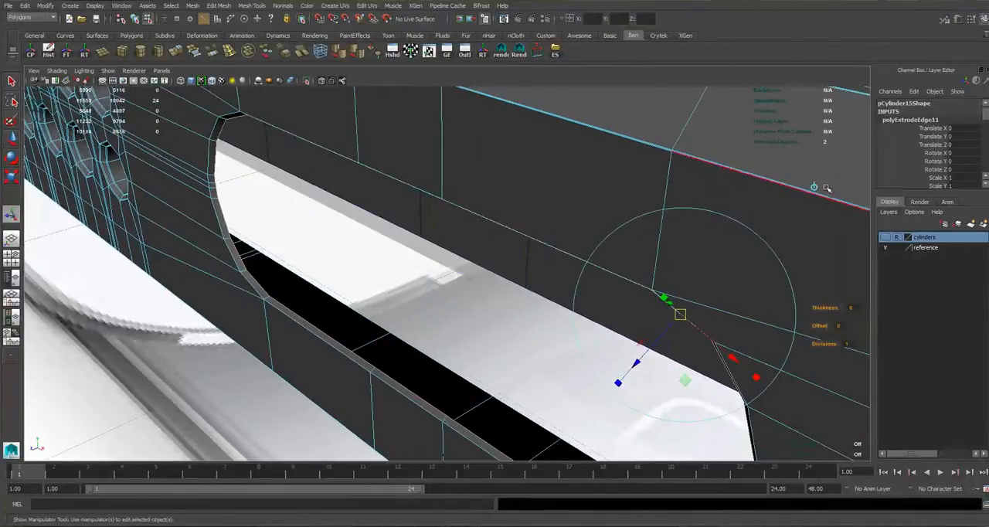
left_click(816, 186)
left_click_drag(355, 319, 543, 253)
Check the recessed port opening against the bottom reference image in the front view.
scroll(320, 290, "down", 4)
scroll(453, 239, "down", 6)
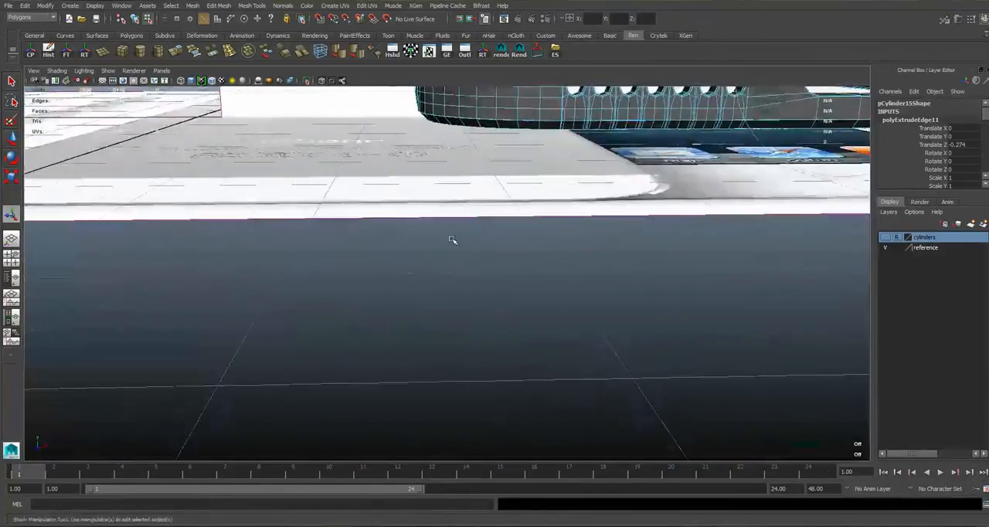
key("space")
key("space")
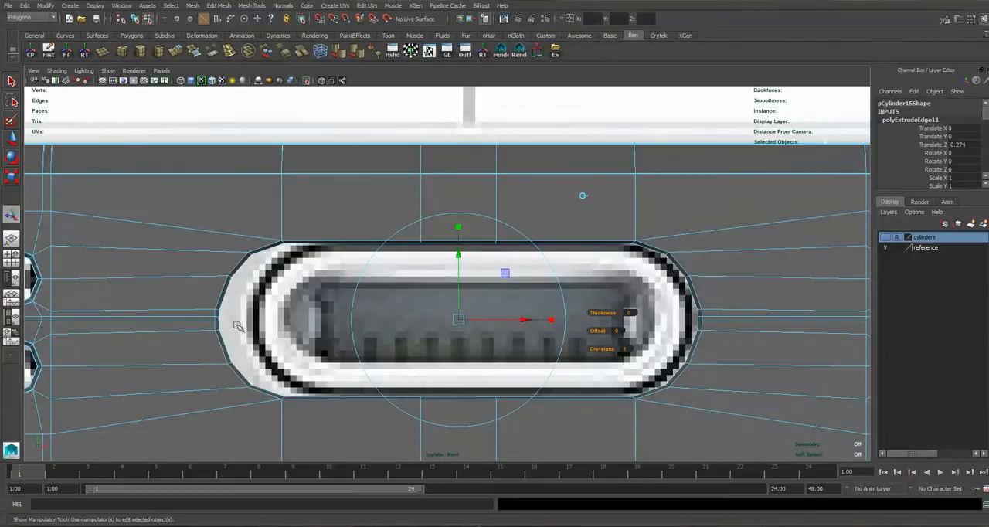
key("space")
key("space")
left_click_drag(466, 260, 397, 260, "alt")
right_click_drag(398, 261, 410, 261, "alt")
Insert three supporting edge loops around the port: near the rim's outer edge, near its inner edge and just inside the recess.
right_click(320, 225)
right_click_drag(303, 222, 276, 214)
middle_click_drag(275, 214, 296, 267, "alt")
right_click_drag(296, 267, 309, 232, "alt")
right_click_drag(310, 232, 283, 210, "shift")
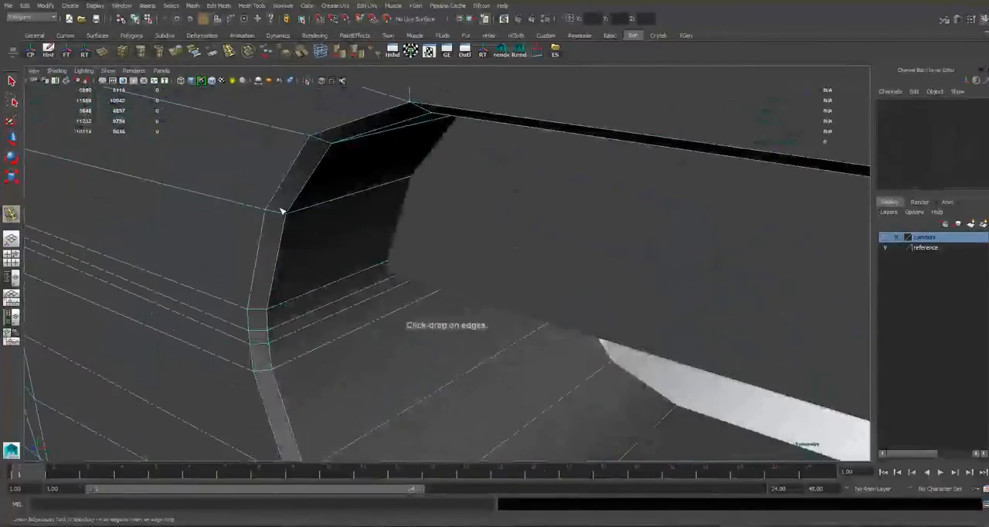
left_click(272, 214)
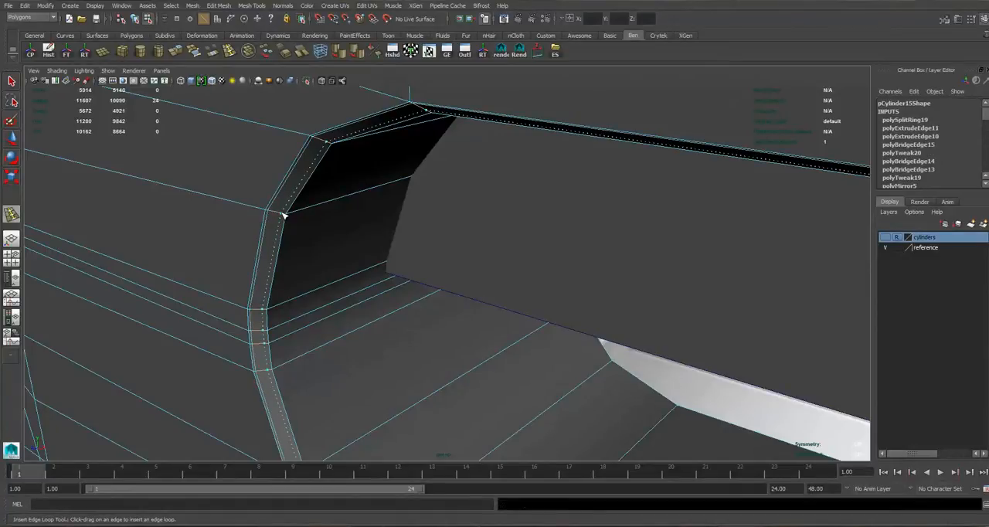
left_click(285, 216)
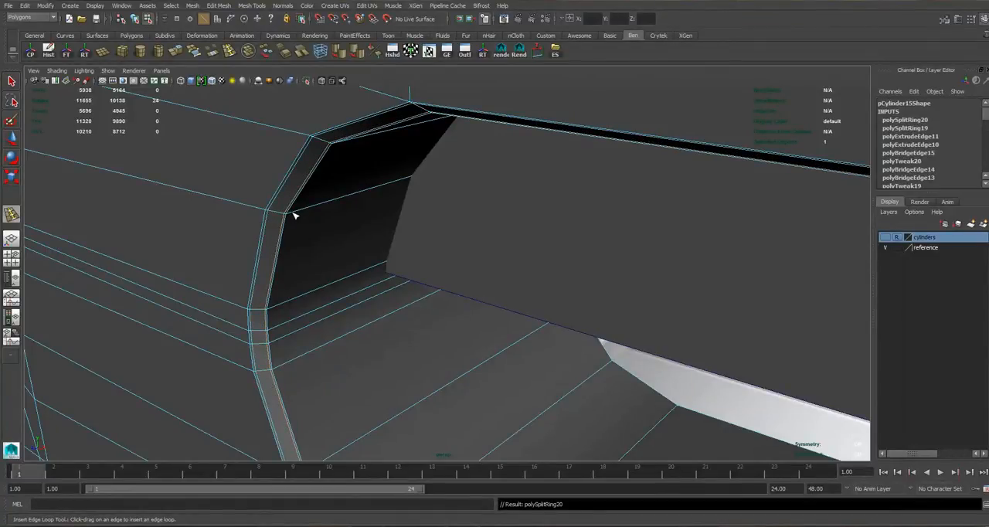
left_click(292, 218)
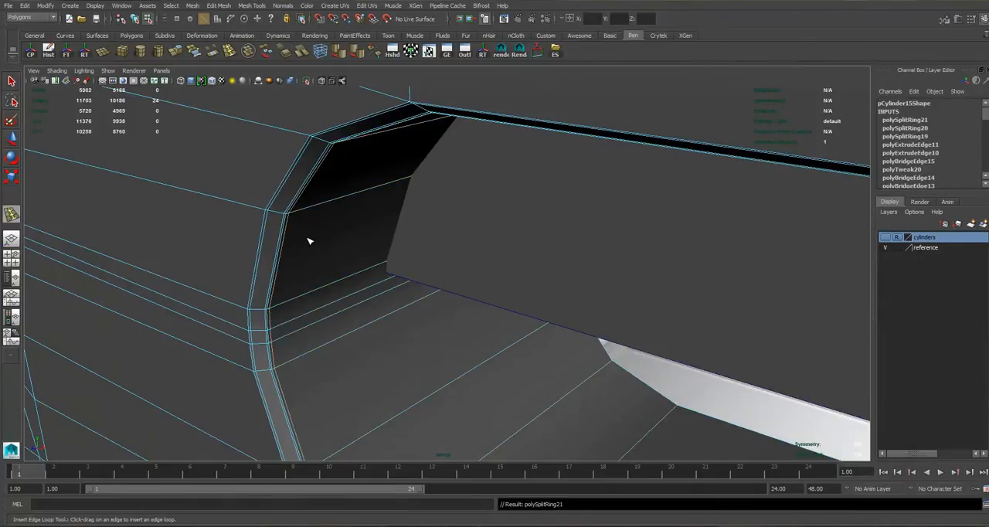
Turn on smooth mesh preview and inspect the rounded port opening with the body selected.
key("3")
key("q")
right_click_drag(317, 202, 353, 187)
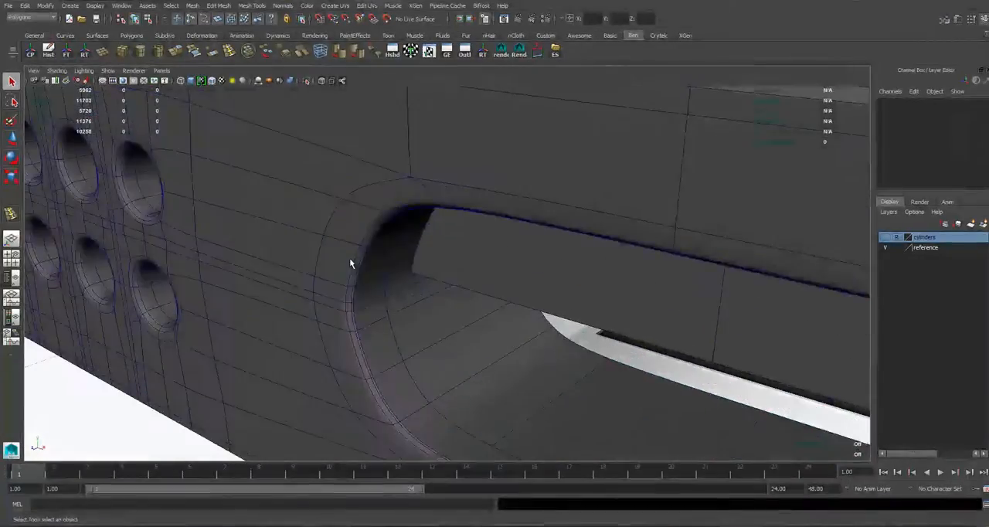
left_click(349, 257)
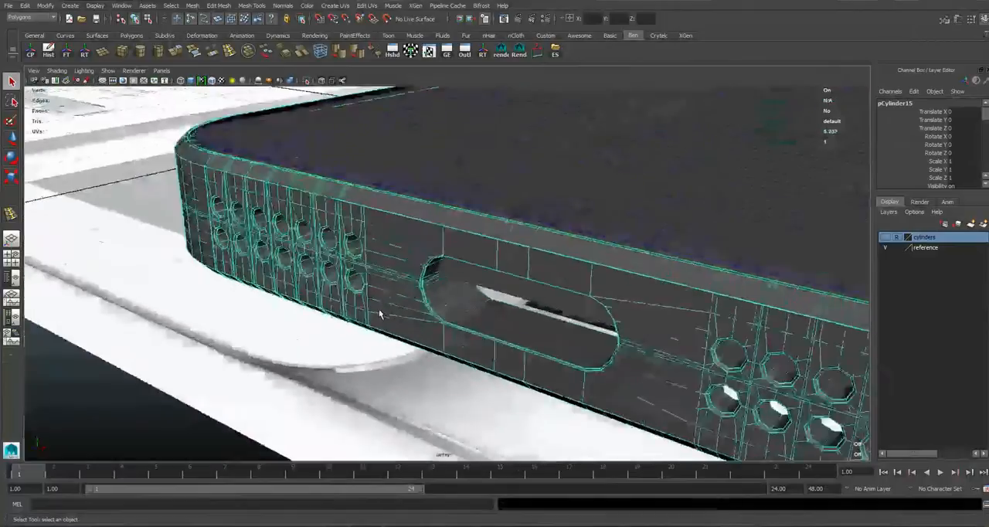
left_click(267, 366)
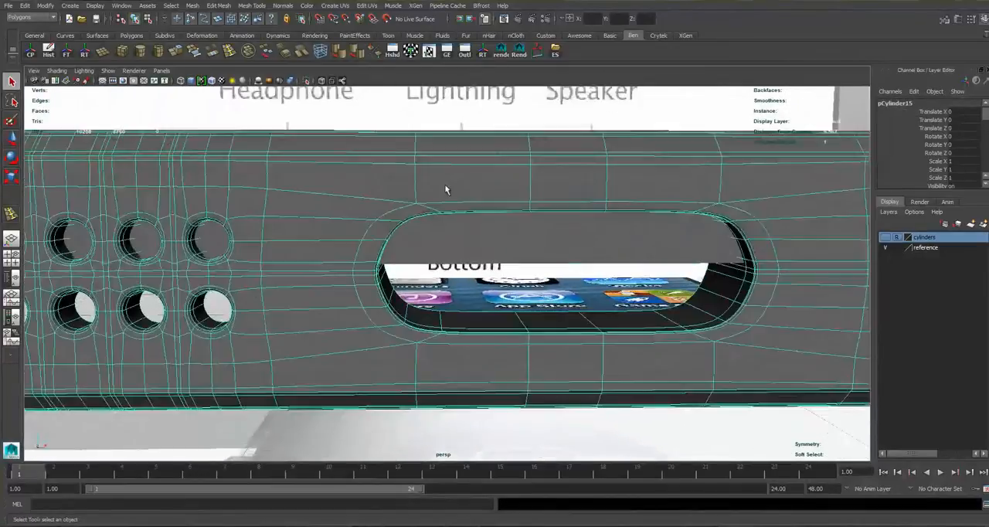
Select the four vertices on the port's rounded ends in the front view and scale them slightly outward along X.
key("space")
key("space")
right_click_drag(239, 235, 192, 236)
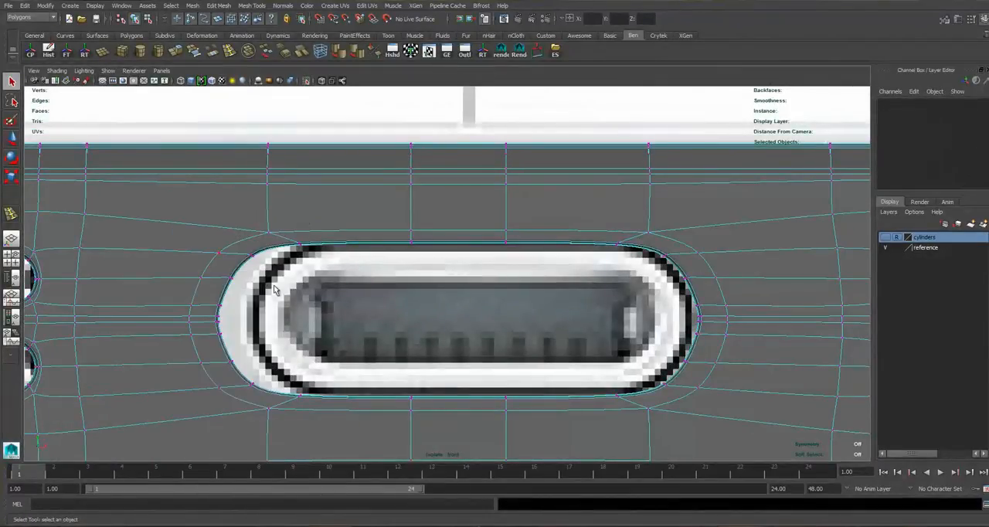
middle_click_drag(247, 272, 283, 264, "alt")
left_click_drag(279, 275, 281, 278)
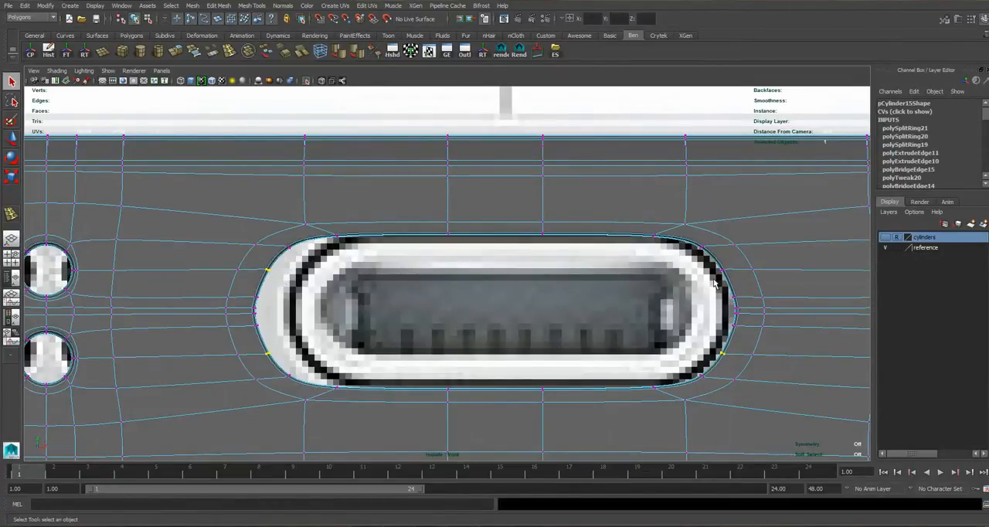
key("r")
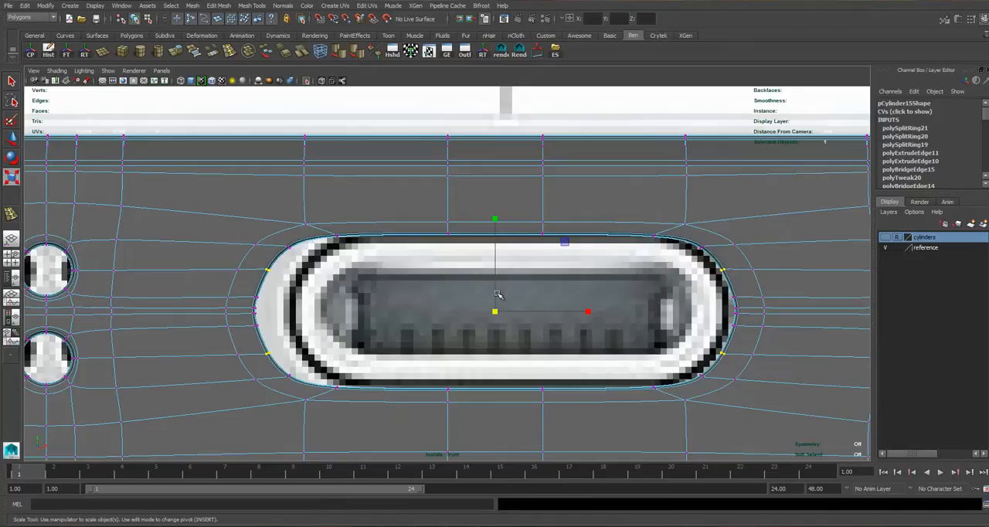
left_click_drag(589, 312, 593, 315)
scroll(264, 325, "up", 1)
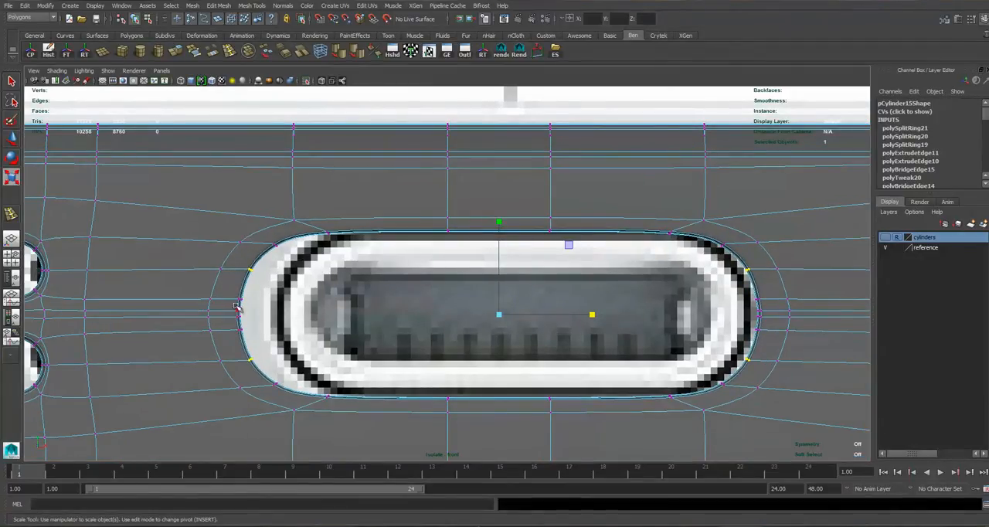
scroll(222, 299, "up", 2)
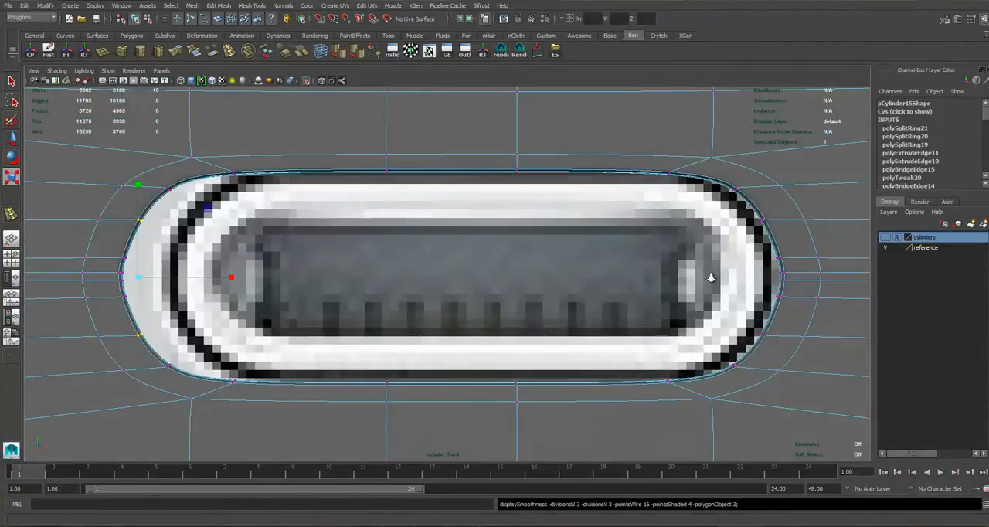
Try to scale the vertices on the port's rounded ends outward along Y in the front view.
scroll(713, 281, "up", 2)
scroll(484, 281, "down", 14)
scroll(450, 307, "up", 6)
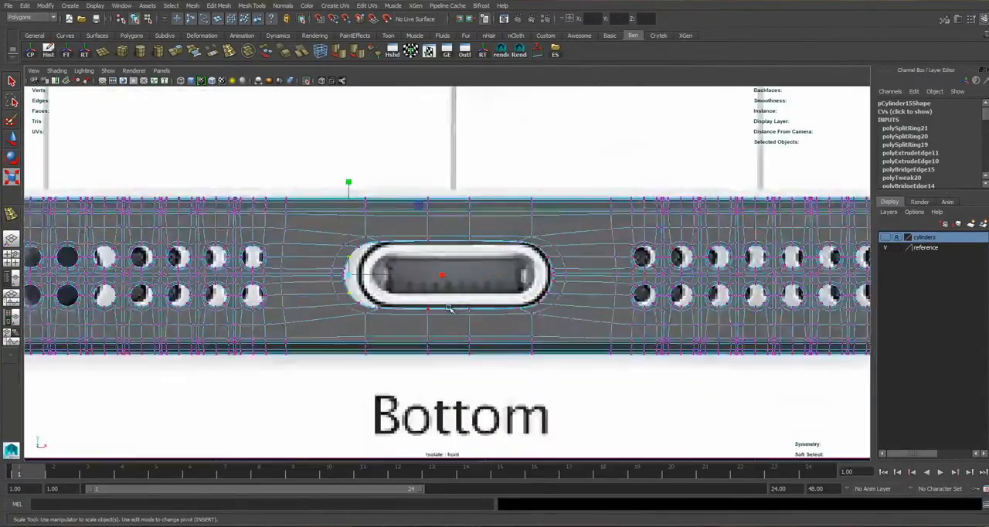
scroll(523, 321, "up", 5)
scroll(154, 269, "up", 1)
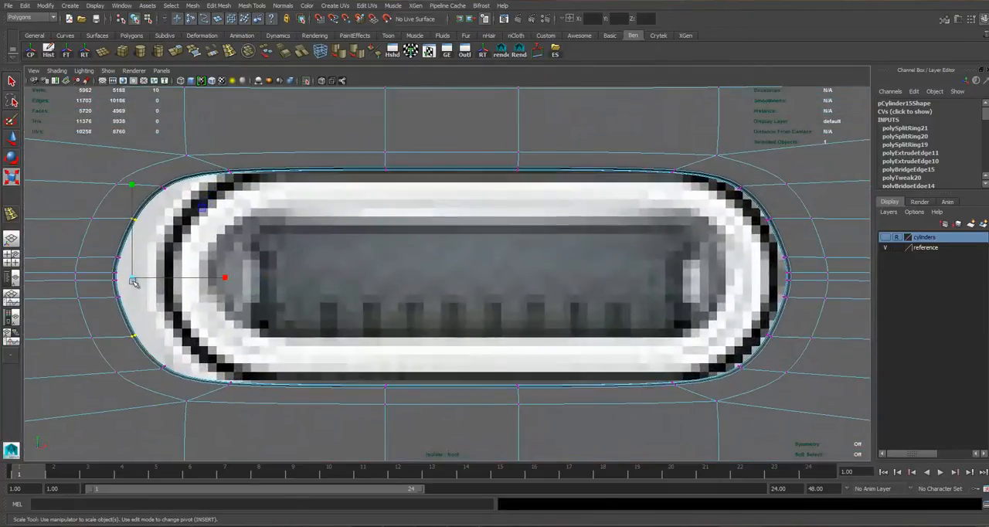
left_click_drag(157, 234, 158, 235)
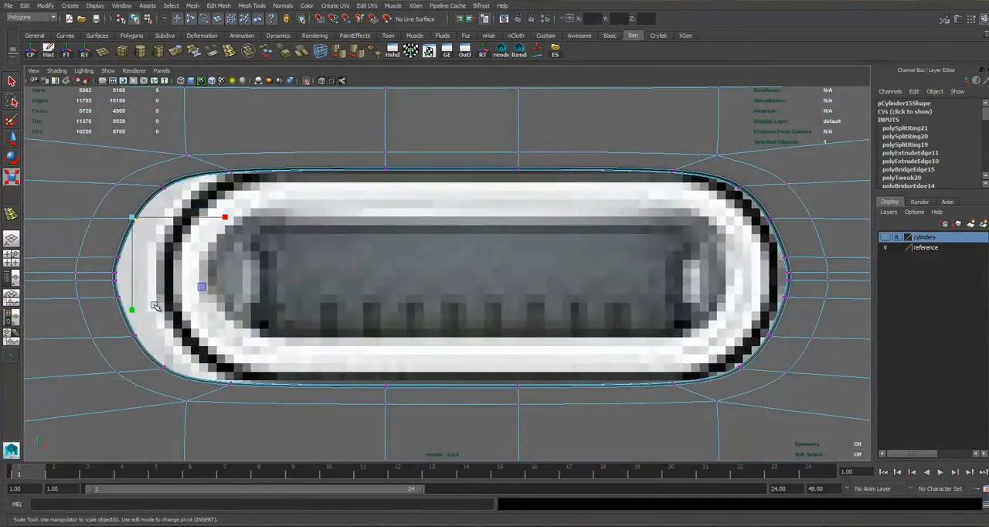
left_click_drag(135, 330, 159, 341, "shift")
left_click_drag(796, 245, 796, 246, "shift")
left_click_drag(456, 179, 460, 169)
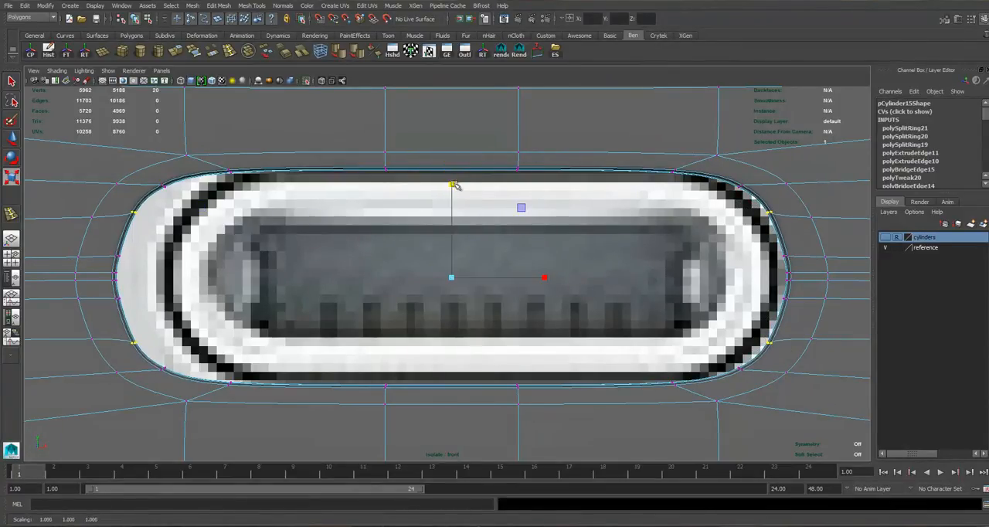
key("1")
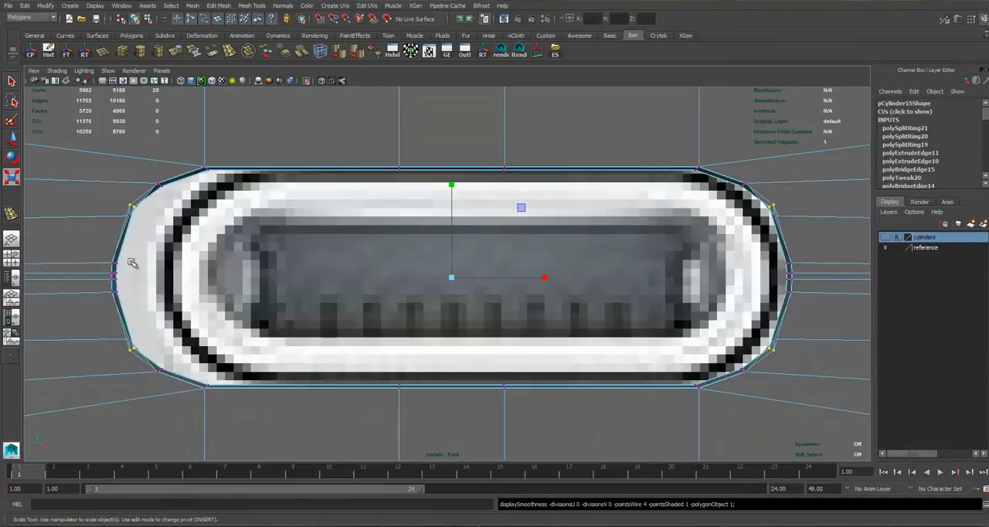
key("ctrl+z")
Reselect the four vertex groups on the port's rounded ends, scale them slightly outward along Y and fine-tune them along X in smooth preview.
left_click_drag(111, 211, 141, 232)
left_click_drag(106, 319, 178, 349, "shift")
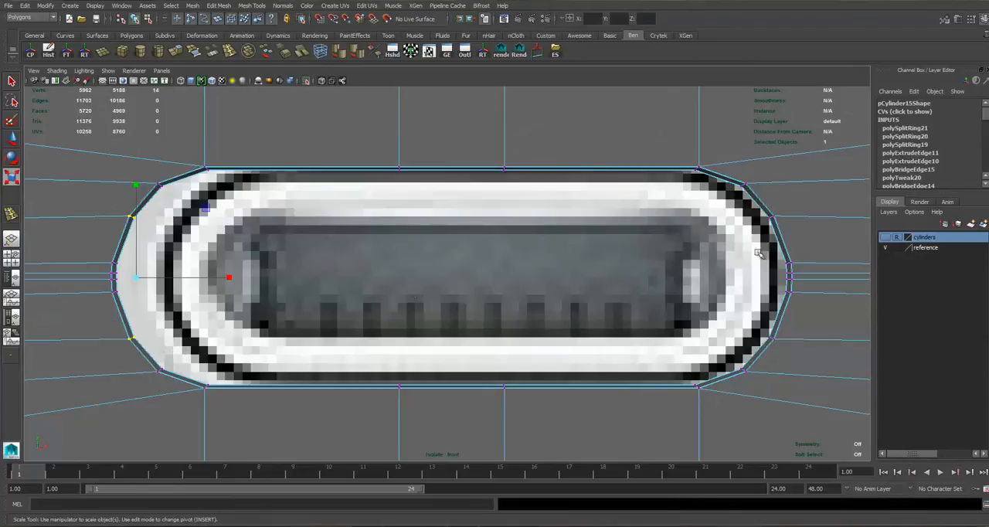
left_click_drag(794, 227, 794, 228, "shift")
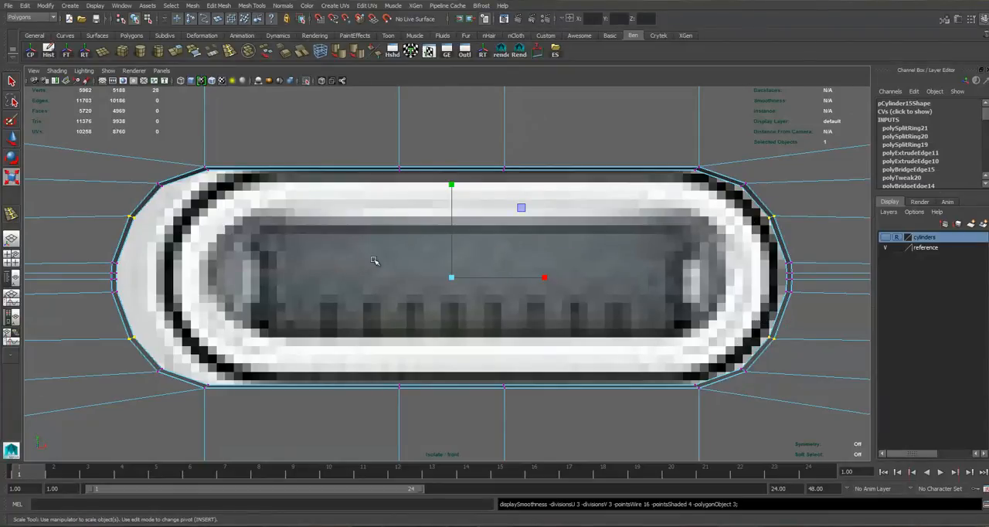
key("3")
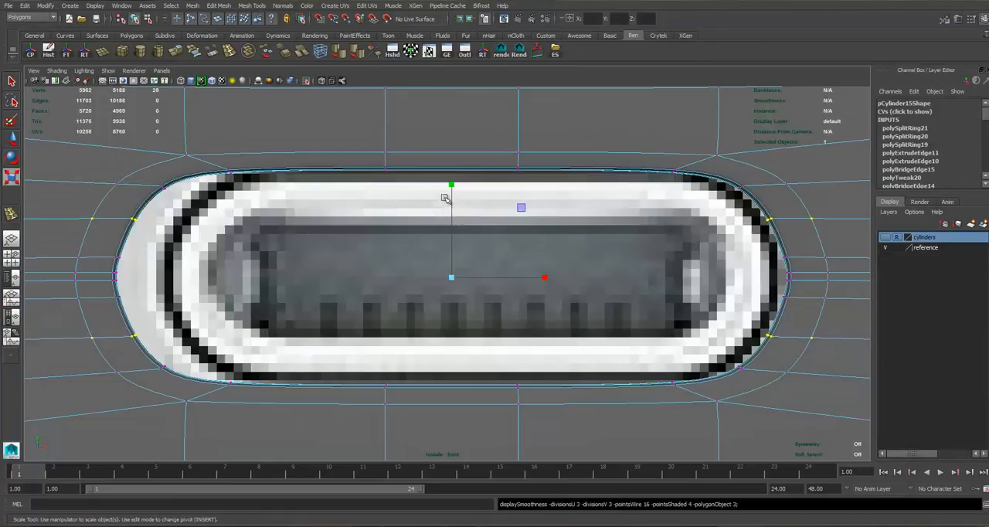
left_click_drag(454, 183, 457, 176)
left_click_drag(545, 278, 543, 281)
Return to object selection and check the smoothed port outline against the bottom reference image.
key("F8")
scroll(583, 228, "down", 18)
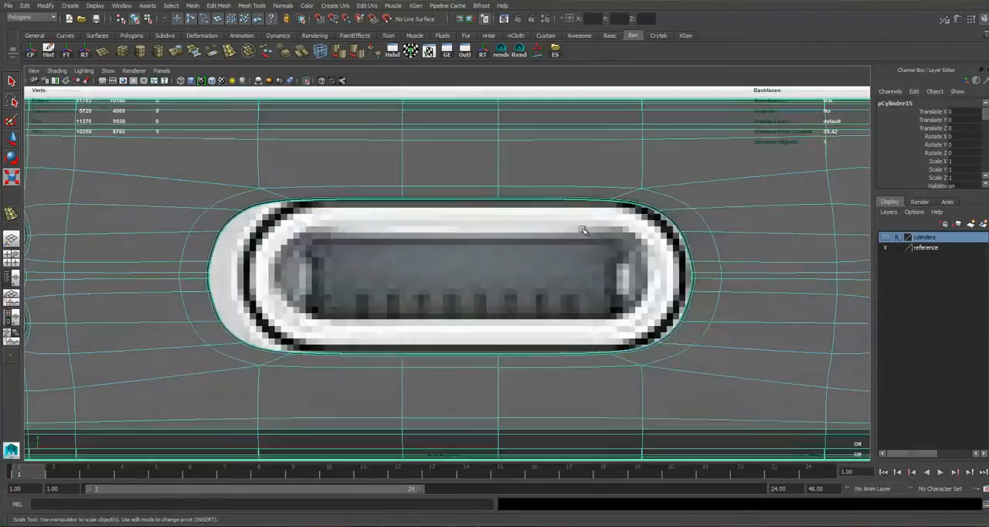
scroll(582, 239, "up", 11)
scroll(454, 290, "up", 6)
scroll(446, 225, "down", 8)
scroll(449, 199, "up", 8)
scroll(448, 275, "up", 3)
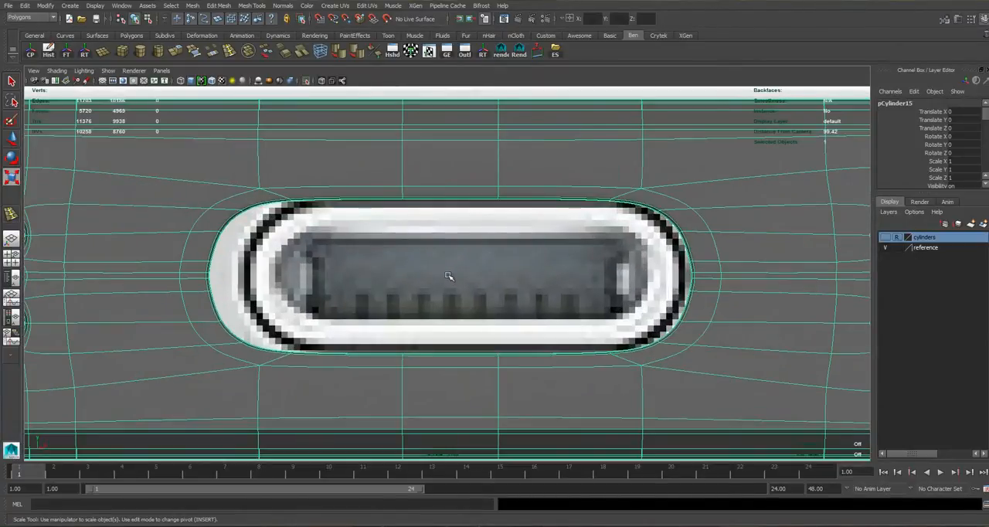
Duplicate the side body in the perspective view and raise the copy about 1.35 units in Y above the phone.
key("space")
key("space")
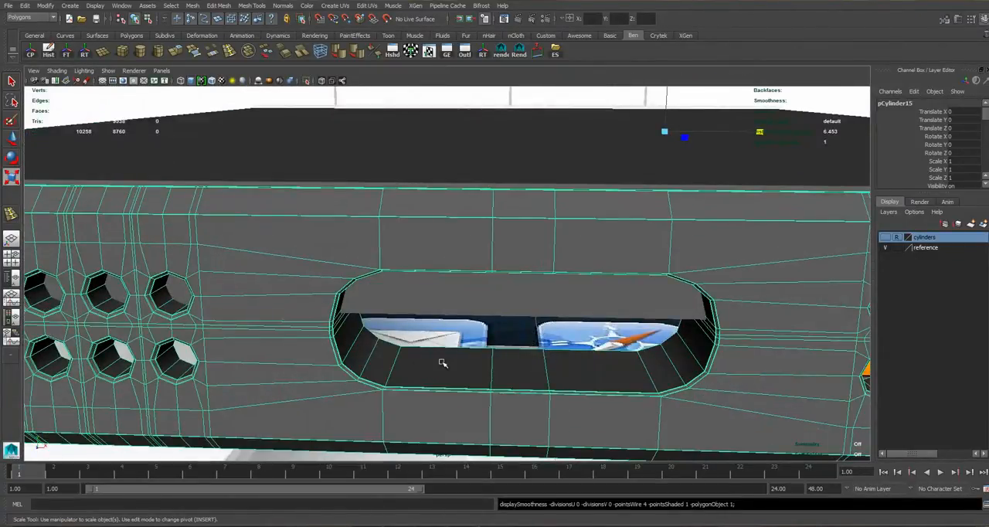
middle_click_drag(385, 353, 373, 350, "alt")
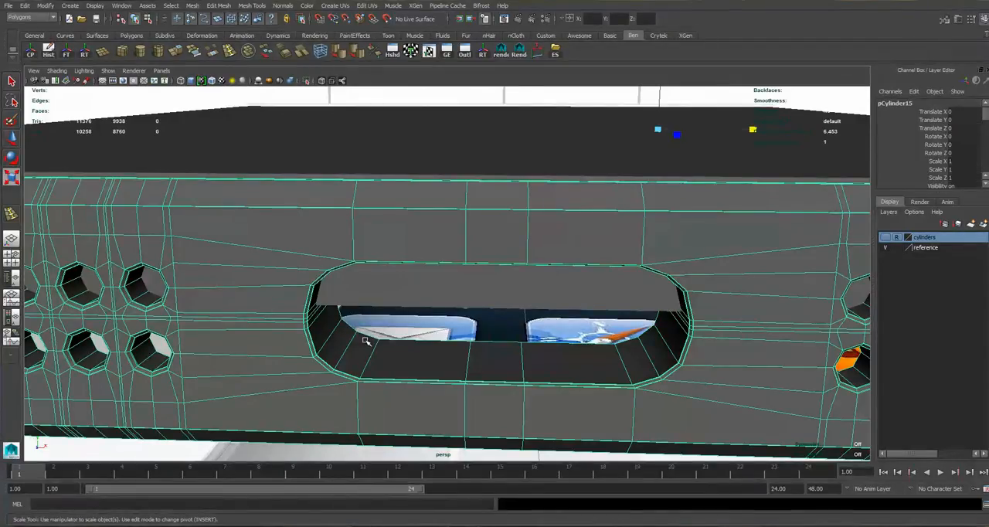
key("ctrl+d")
scroll(466, 283, "down", 10)
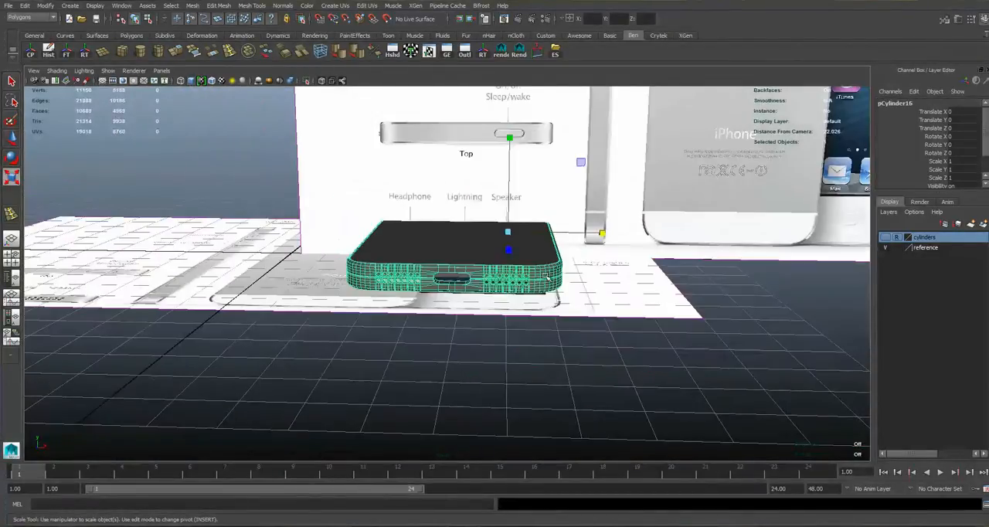
key("w")
left_click_drag(509, 180, 509, 123)
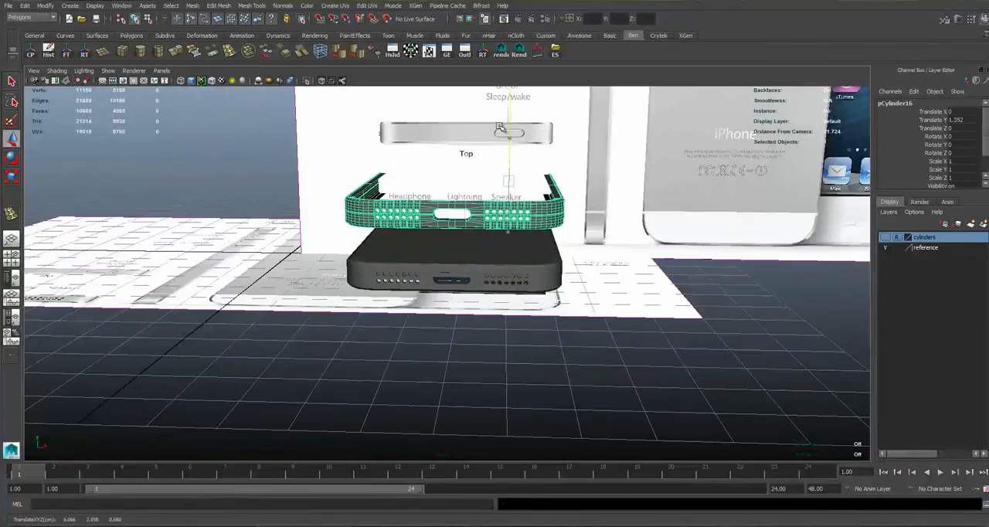
Select the loop of inner wall faces of the port on the raised copy and delete all its other faces.
scroll(435, 299, "up", 6)
left_click_drag(435, 299, 316, 287, "alt")
scroll(408, 258, "up", 2)
right_click_drag(425, 262, 425, 235)
scroll(394, 266, "up", 5)
left_click(363, 248)
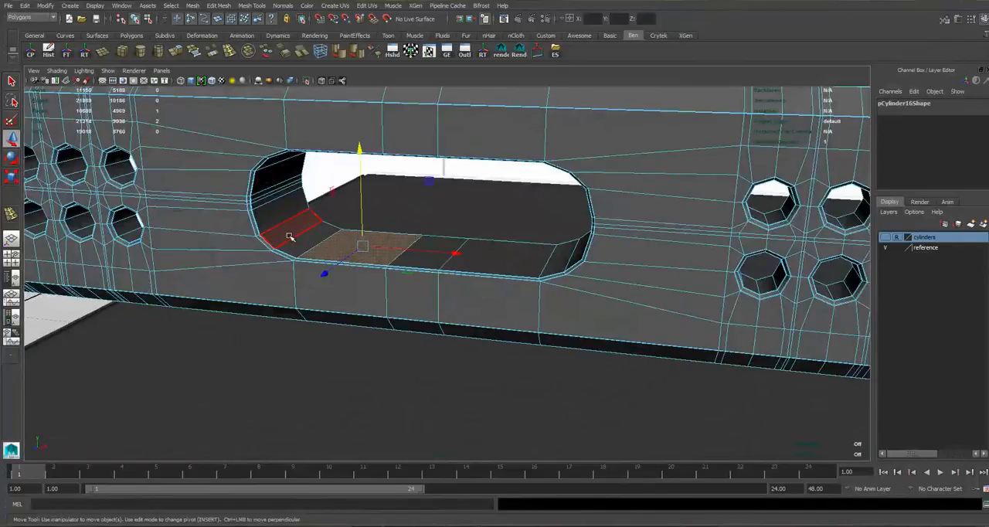
left_click(303, 240)
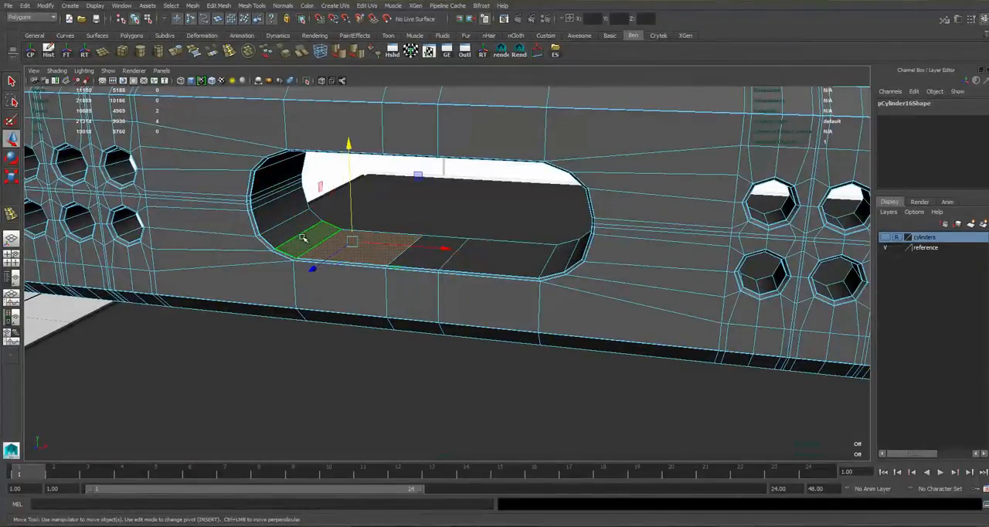
key("6")
left_click(306, 239)
double_click(327, 245, "shift")
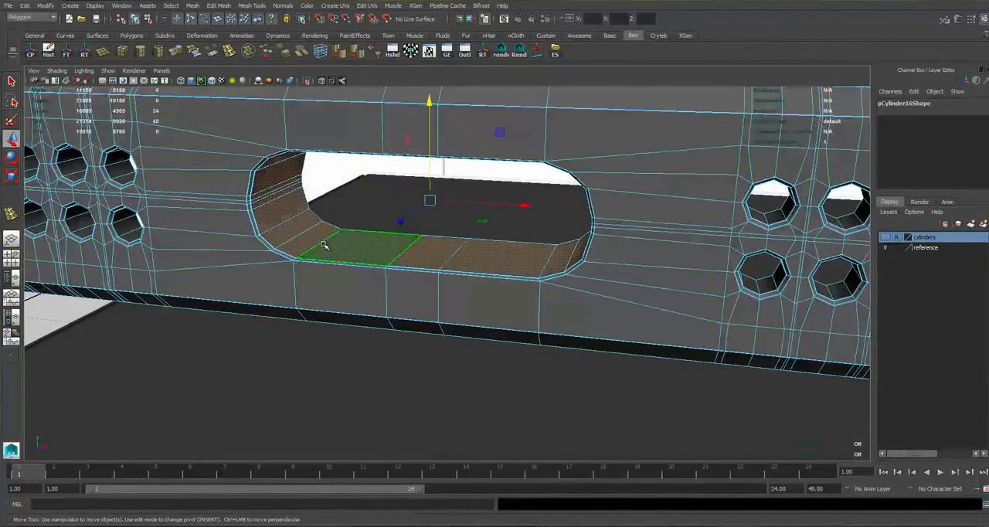
scroll(354, 232, "up", 2)
scroll(361, 240, "down", 5)
scroll(359, 240, "down", 6)
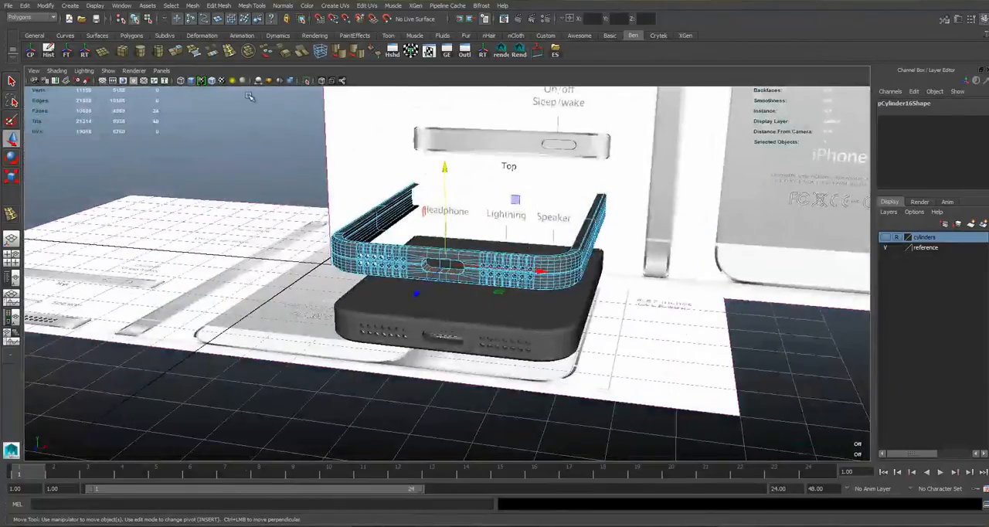
left_click_drag(758, 342, 303, 158, "shift")
scroll(558, 273, "up", 2)
key("Delete")
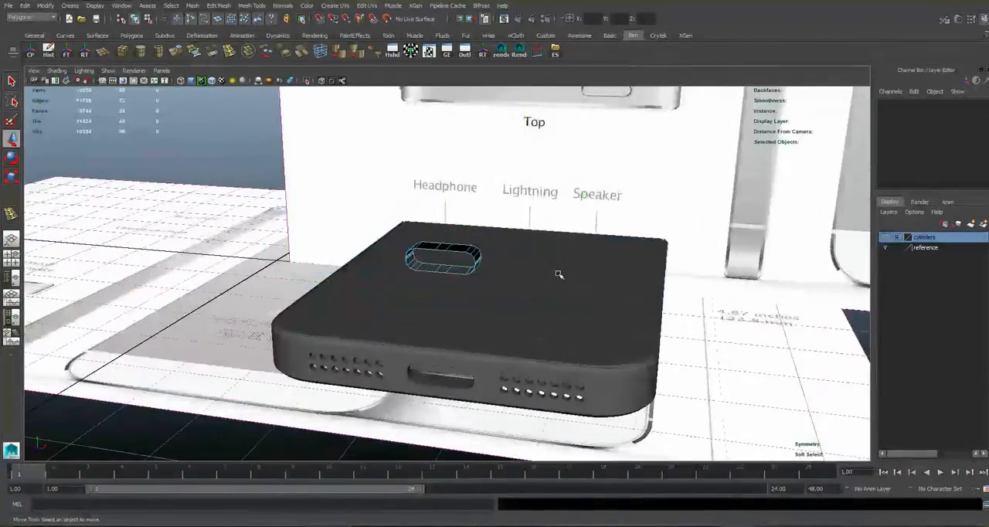
Hide the reference layer, center the pivot of the separated port ring and lower it into the port at Translate Y 0.001.
scroll(530, 241, "down", 2)
left_click(885, 248)
left_click_drag(495, 249, 462, 240, "alt")
scroll(462, 240, "up", 3)
right_click_drag(462, 240, 501, 225)
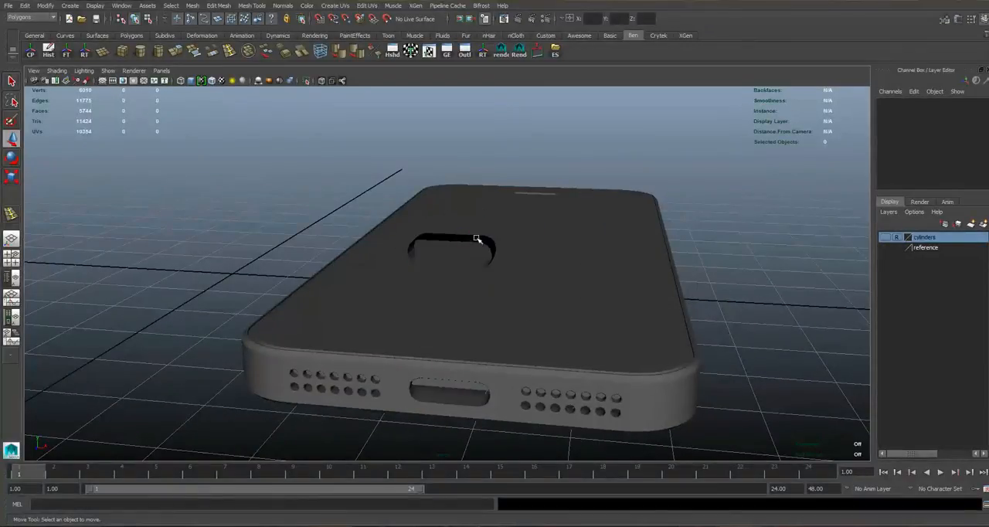
left_click(477, 240)
scroll(482, 246, "up", 2)
left_click(30, 54)
left_click_drag(464, 214, 472, 322)
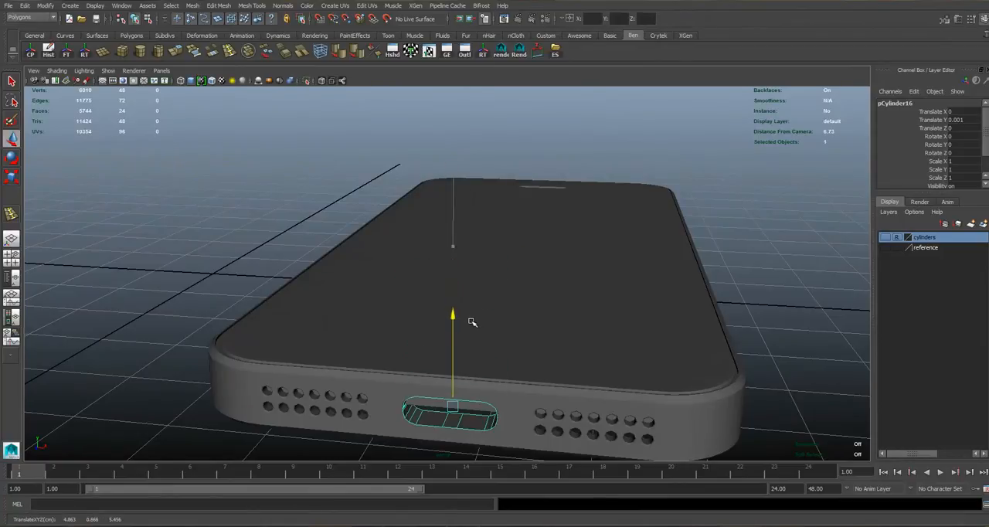
Flatten the port ring's depth by scaling it along Z to 0.236.
key("f")
key("r")
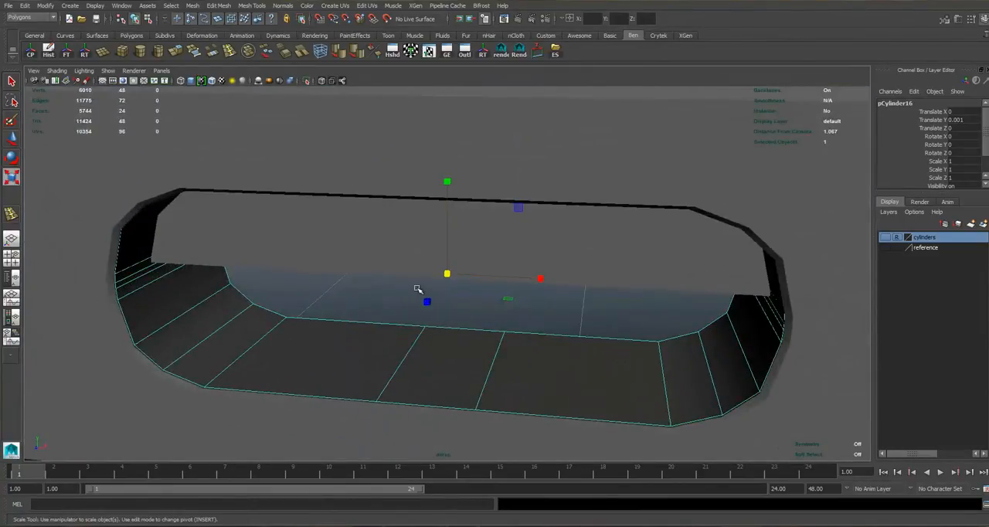
left_click_drag(411, 304, 441, 280)
key("space")
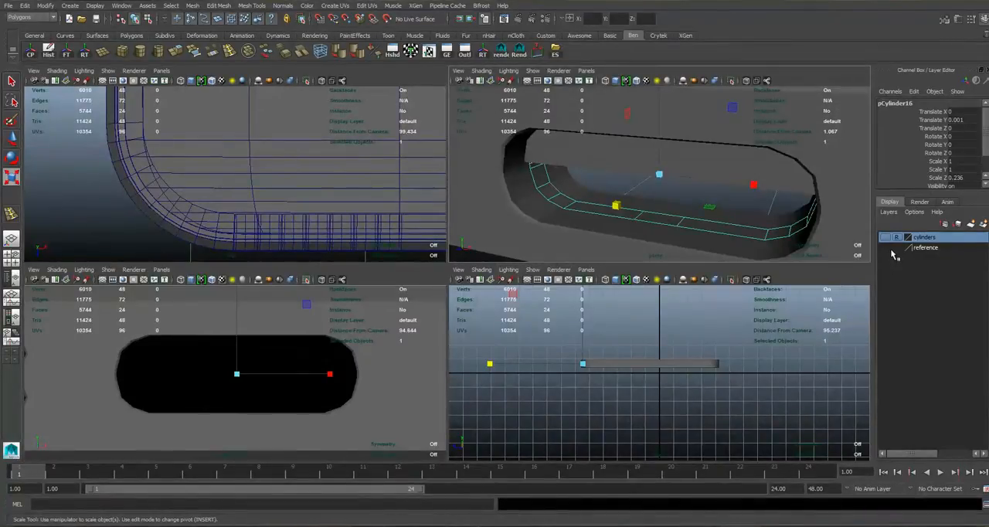
Show the reference layer again and scale the port ring down uniformly to 0.992 in X and Y in the front view.
left_click(888, 249)
key("space")
scroll(256, 345, "down", 8)
key("space")
key("space")
left_click_drag(466, 238, 489, 229, "alt")
key("space")
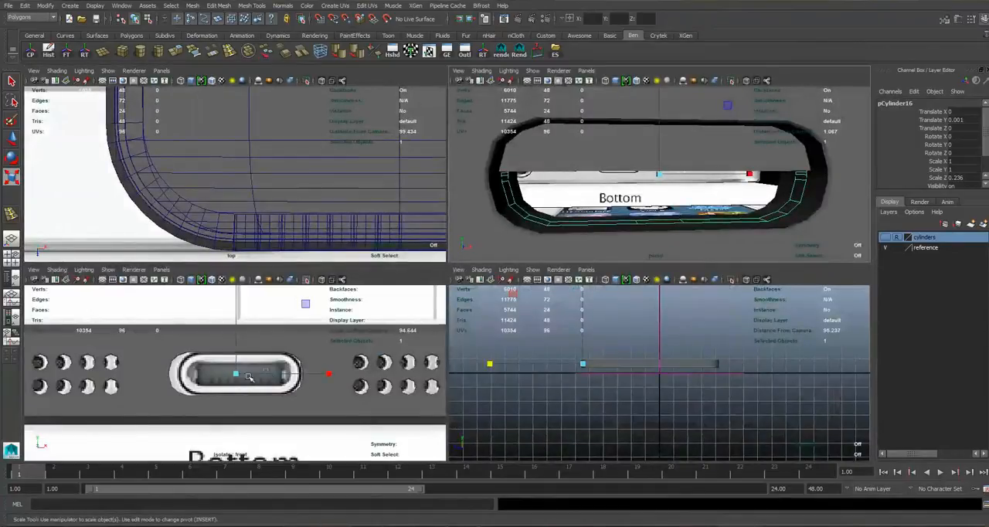
key("space")
scroll(453, 276, "up", 2)
mouse_move(452, 276)
left_mouse_down()
mouse_move(399, 267)
mouse_move(467, 272)
mouse_move(449, 273)
left_mouse_up()
key("space")
key("space")
Select the port ring's front edge loop and extrude it forward to the port opening.
left_click_drag(298, 318, 199, 311, "alt")
right_click_drag(207, 290, 197, 272)
left_click(186, 285)
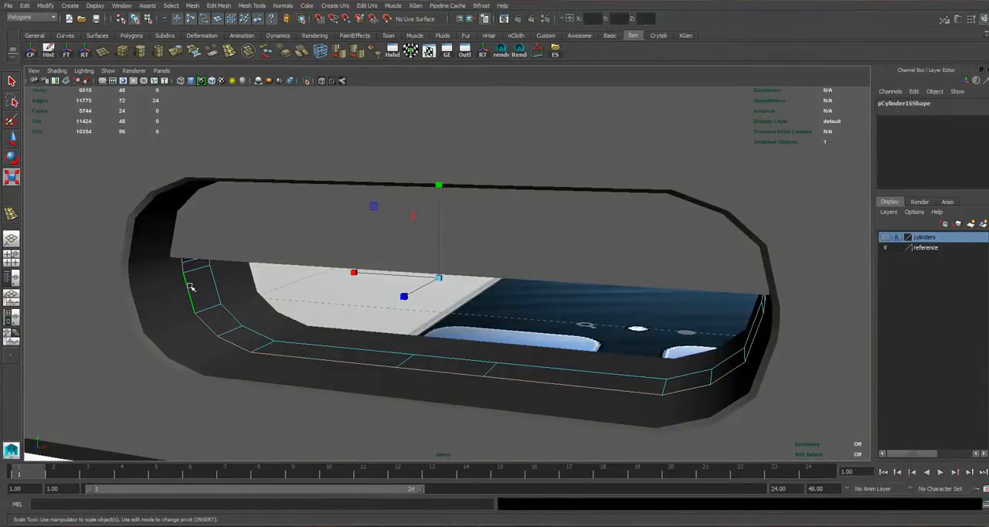
left_click(177, 55)
left_click_drag(398, 285, 346, 291, "alt")
left_click_drag(225, 163, 158, 181)
left_click_drag(300, 225, 340, 220, "alt")
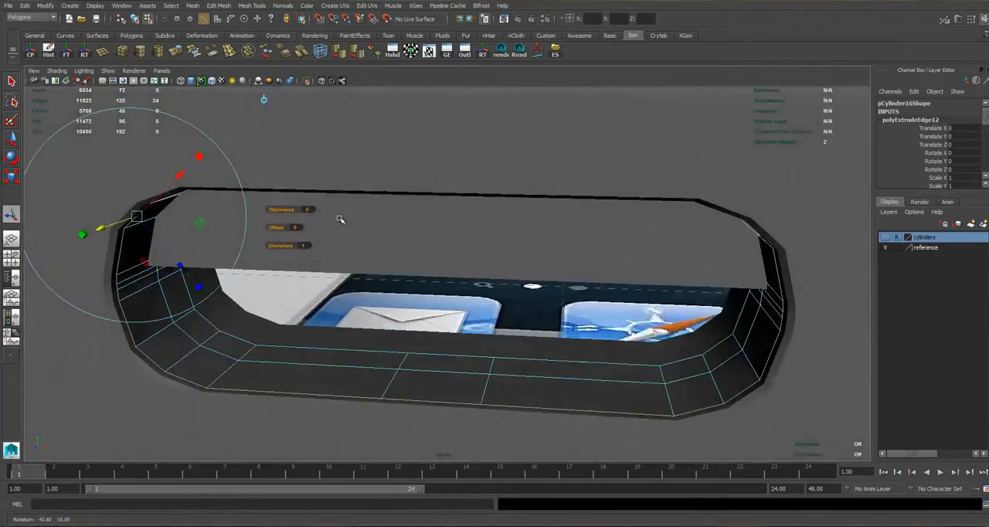
right_click_drag(340, 220, 346, 229, "alt")
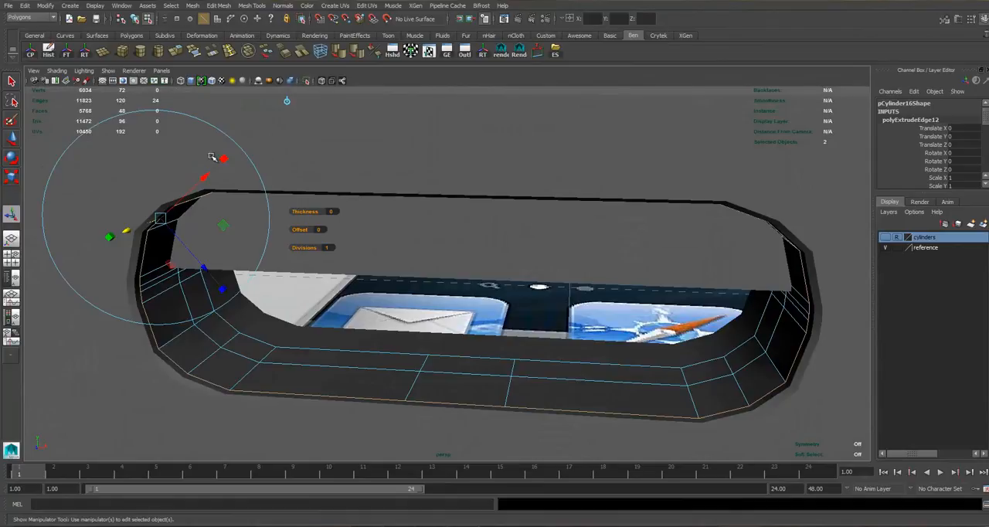
Extrude the ring's front edge loop again, inward, to form a narrow lip around the port.
key("g")
left_click_drag(209, 266, 291, 117)
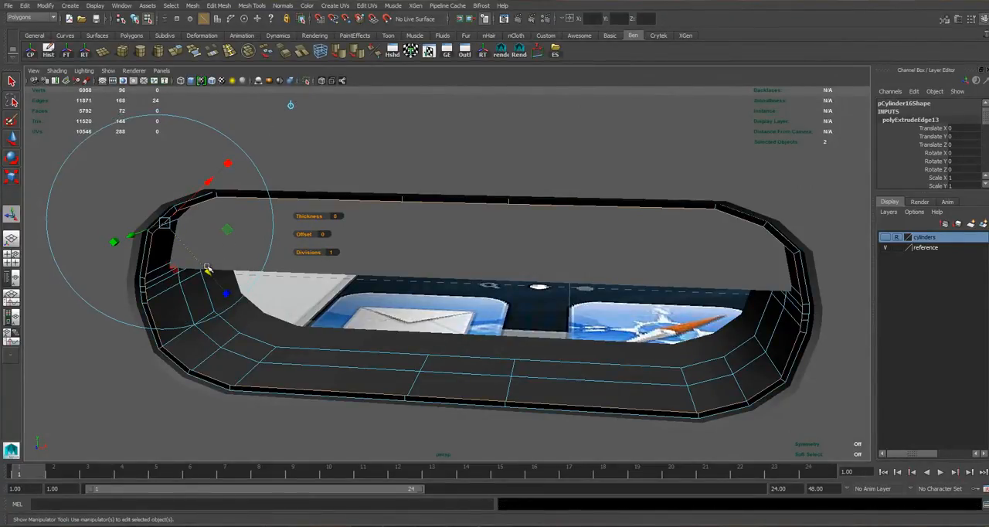
left_click_drag(206, 272, 231, 271)
left_click_drag(395, 284, 313, 257, "alt")
left_click_drag(226, 238, 230, 242)
mouse_move(231, 242)
left_mouse_down("alt")
mouse_move(247, 268)
mouse_move(295, 264)
mouse_move(264, 242)
mouse_move(235, 240)
left_mouse_up("alt")
Extrude the lip's edge loop twice more to turn it back into the recess, then reselect the ring as an object.
key("g")
left_click_drag(200, 239, 235, 259)
left_click_drag(231, 190, 428, 234)
scroll(318, 199, "down", 4)
left_click_drag(429, 235, 415, 240, "alt")
key("g")
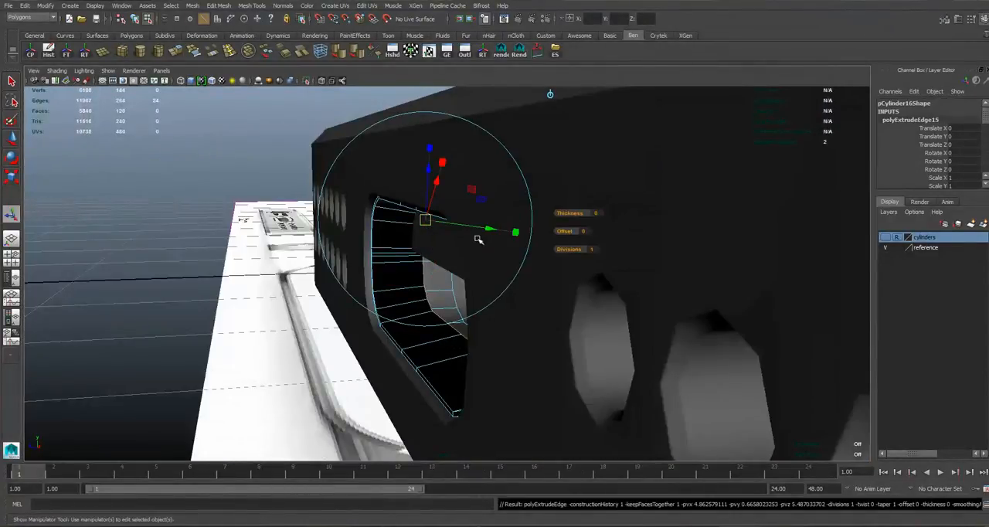
left_click(552, 94)
left_click_drag(405, 280, 332, 286)
left_click(379, 307)
right_click_drag(332, 283, 365, 270)
left_click(341, 286)
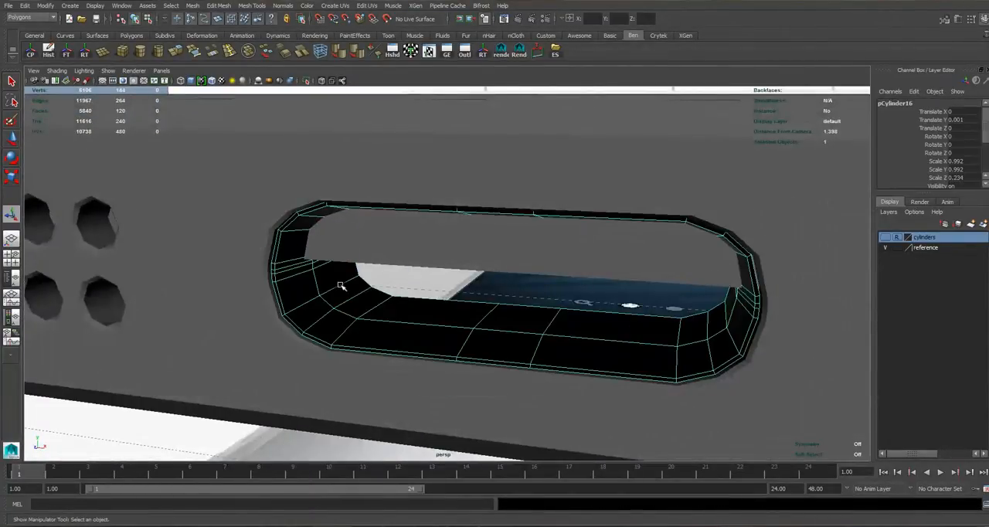
Reverse the port ring's normals and adjust its edge shading.
left_click(284, 6)
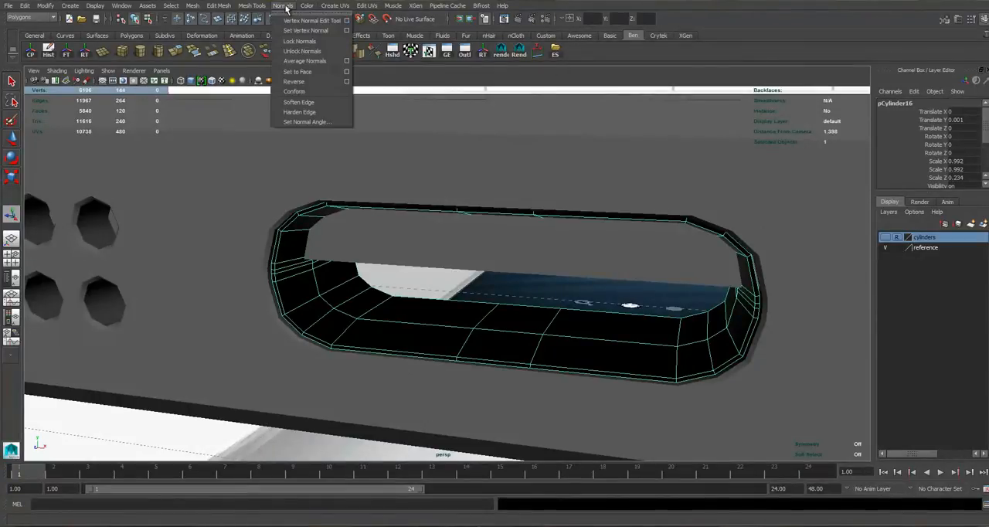
left_click(294, 81)
right_click_drag(360, 286, 340, 309)
left_click_drag(340, 308, 342, 276, "alt")
left_click(336, 56)
Select the two edge loops along the port ring's front lip and bevel them.
right_click_drag(307, 268, 338, 255)
scroll(267, 271, "up", 2)
right_click_drag(256, 236, 263, 280)
mouse_move(278, 291)
left_mouse_down("alt")
mouse_move(287, 292)
mouse_move(270, 288)
left_mouse_up("alt")
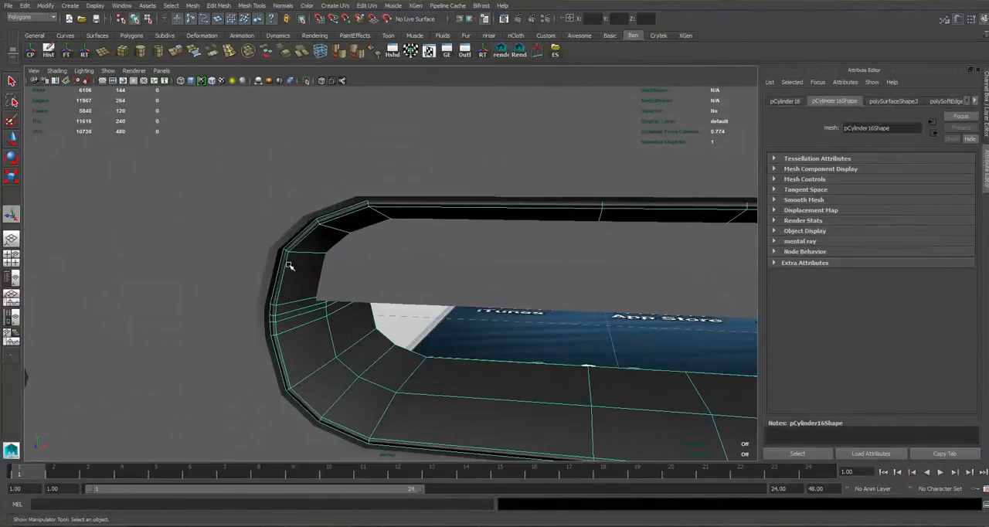
key("F10")
left_click(286, 264)
left_click_drag(365, 221, 226, 282, "alt")
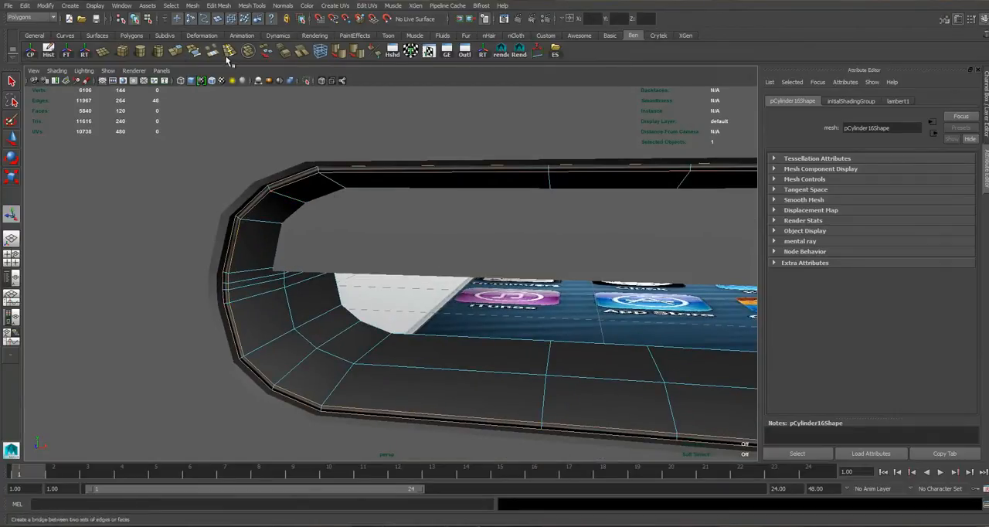
left_click(286, 58)
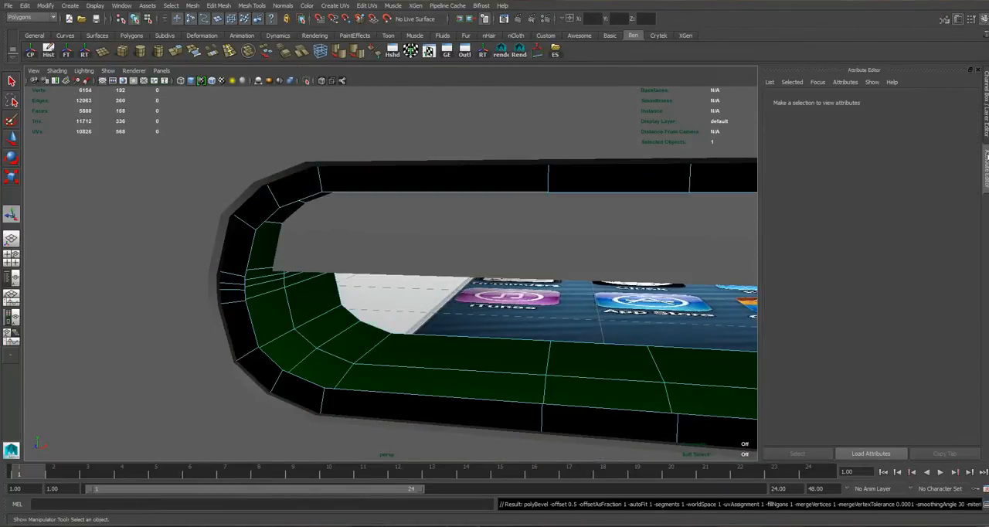
key("F8")
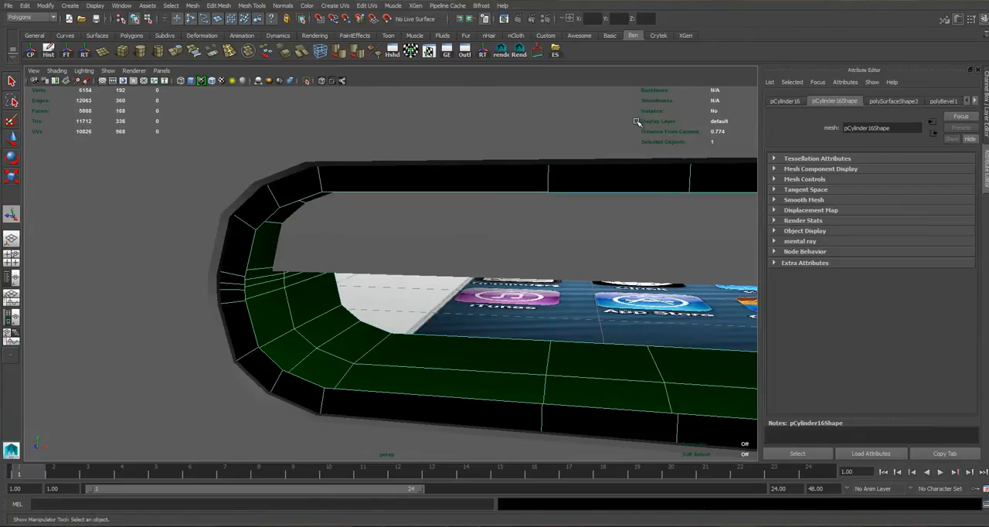
Set the bevel fraction on the port ring's front lip to 0.019.
left_click(955, 103)
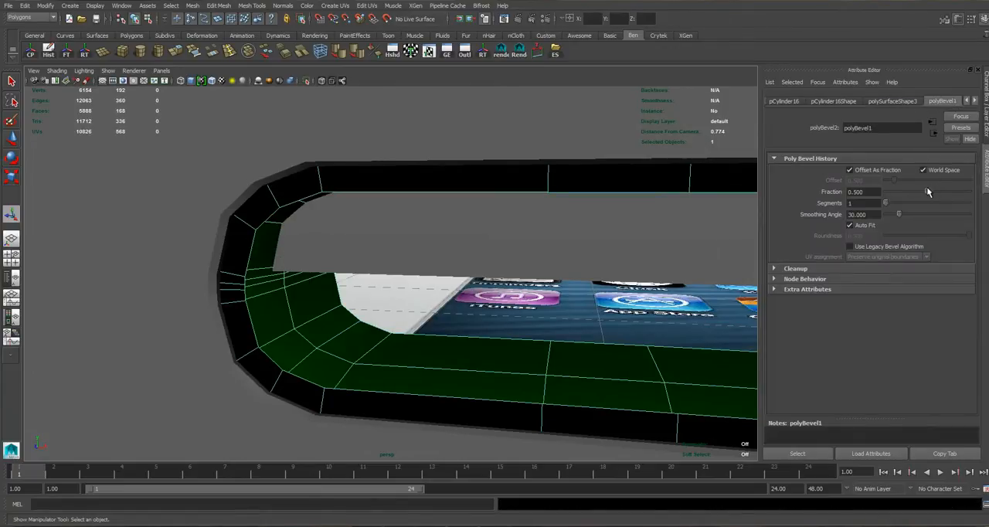
left_click_drag(926, 195, 889, 201)
mouse_move(329, 317)
left_mouse_down("alt")
mouse_move(398, 302)
mouse_move(369, 296)
mouse_move(388, 296)
mouse_move(321, 312)
mouse_move(340, 309)
left_mouse_up("alt")
scroll(397, 302, "up", 4)
scroll(393, 296, "down", 5)
scroll(384, 301, "up", 3)
middle_click_drag(379, 315, 338, 285, "alt")
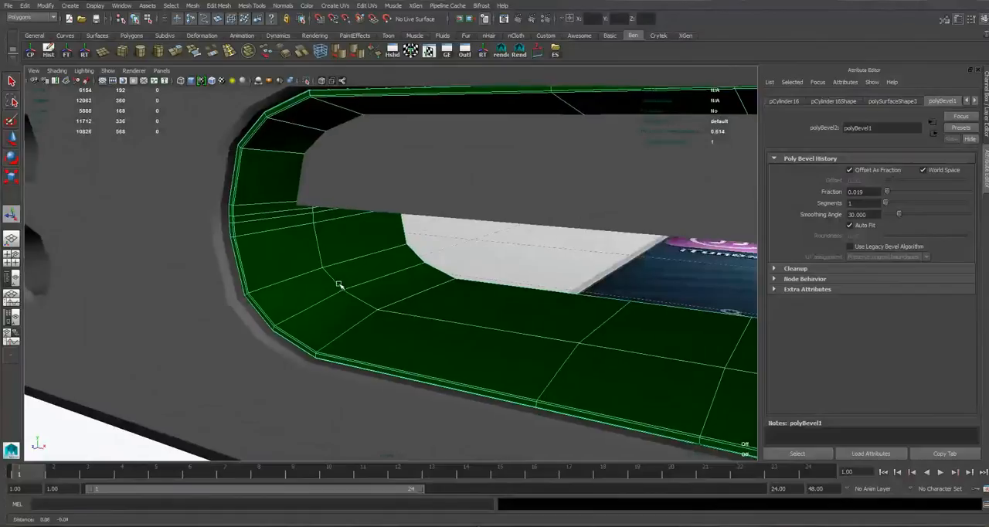
Insert an edge loop running all the way around the port ring's inner wall.
left_click(231, 51)
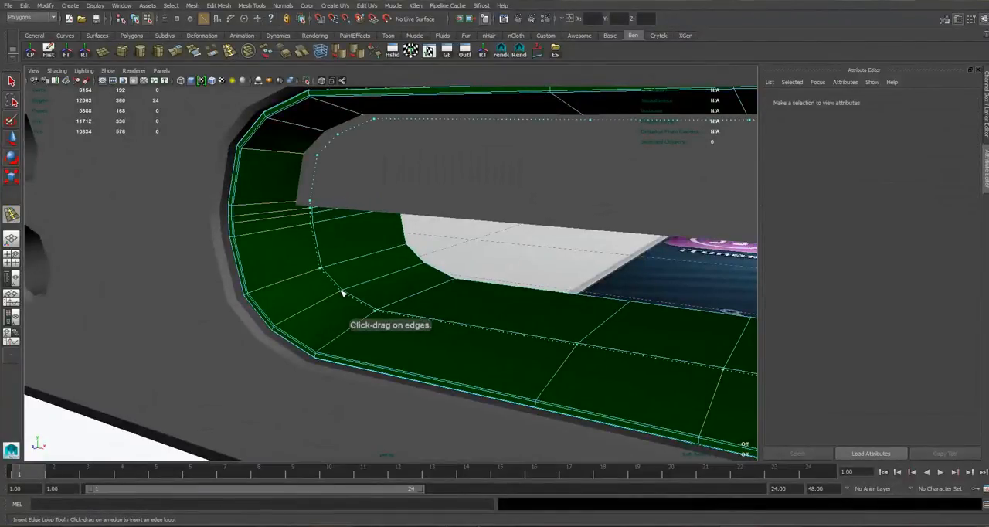
left_click(344, 294)
right_click_drag(373, 267, 417, 258)
right_click_drag(303, 275, 330, 493)
right_click_drag(398, 496, 385, 495)
right_click_drag(329, 251, 359, 246)
right_click_drag(340, 280, 257, 376, "alt")
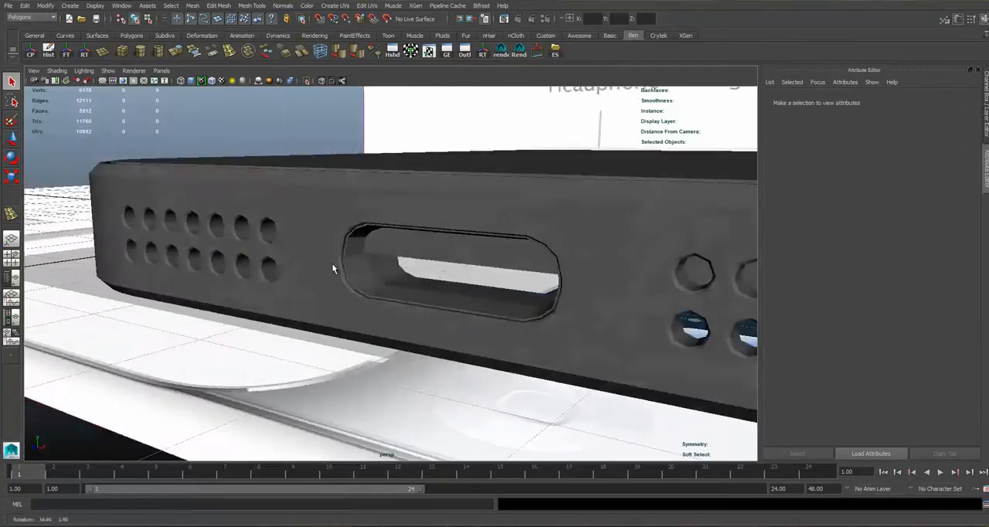
Select the port ring and soften its edge normals.
left_click(375, 280)
key("f")
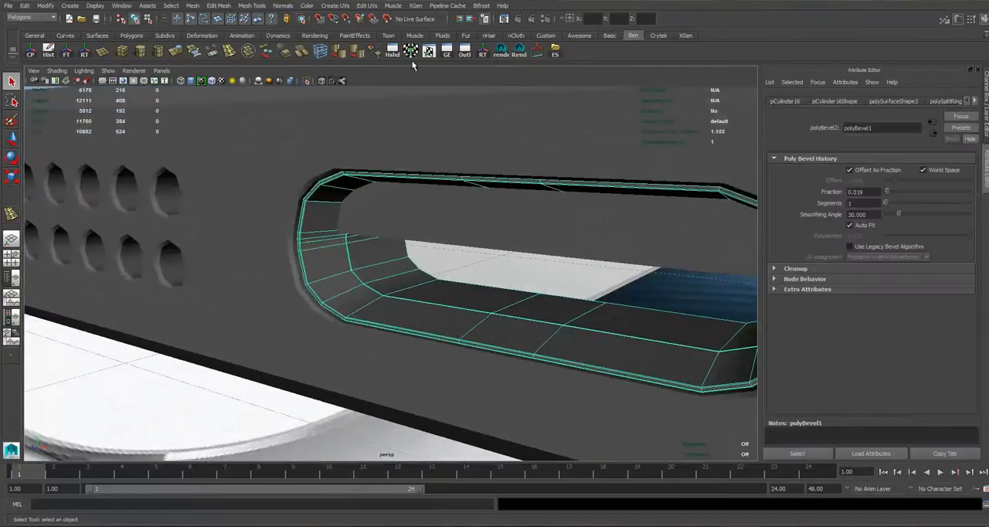
left_click(340, 56)
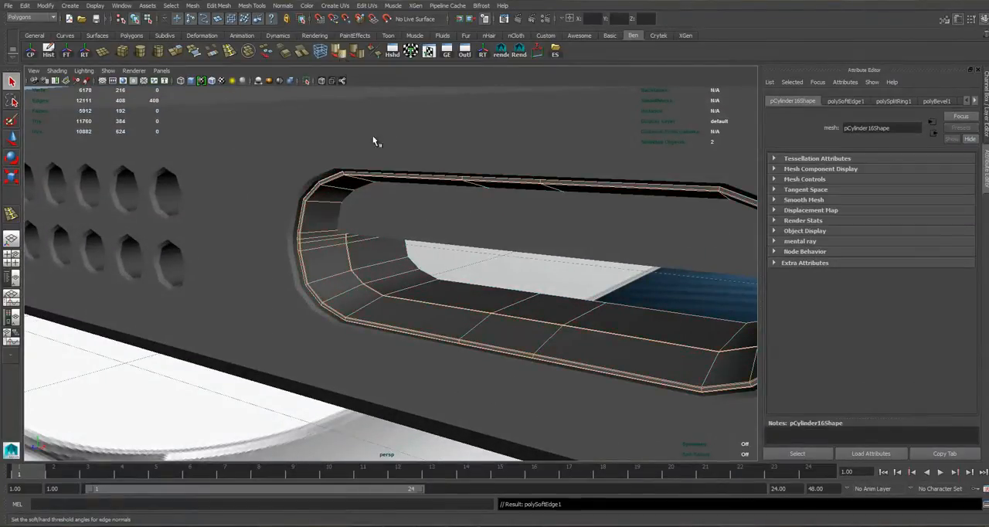
left_click(242, 318)
right_click_drag(241, 318, 247, 278, "alt")
left_click_drag(248, 278, 347, 265, "alt")
Preview the phone body and the port ring smoothed to check how they meet at the Lightning opening.
left_click(279, 246)
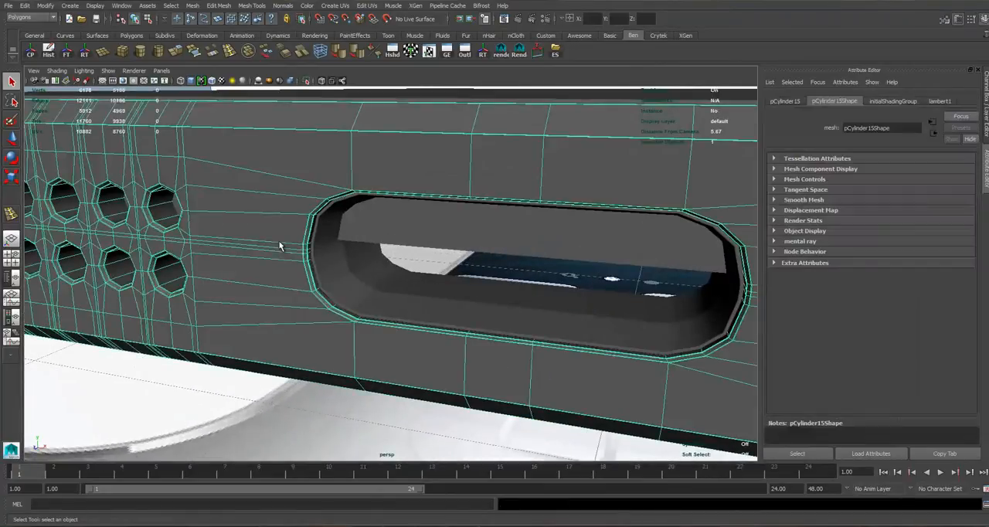
key("3")
left_click(333, 249)
key("3")
left_click(249, 413)
left_click_drag(313, 372, 442, 337, "alt")
scroll(441, 333, "up", 5)
Scale the port ring up very slightly inside the opening.
left_click(329, 276)
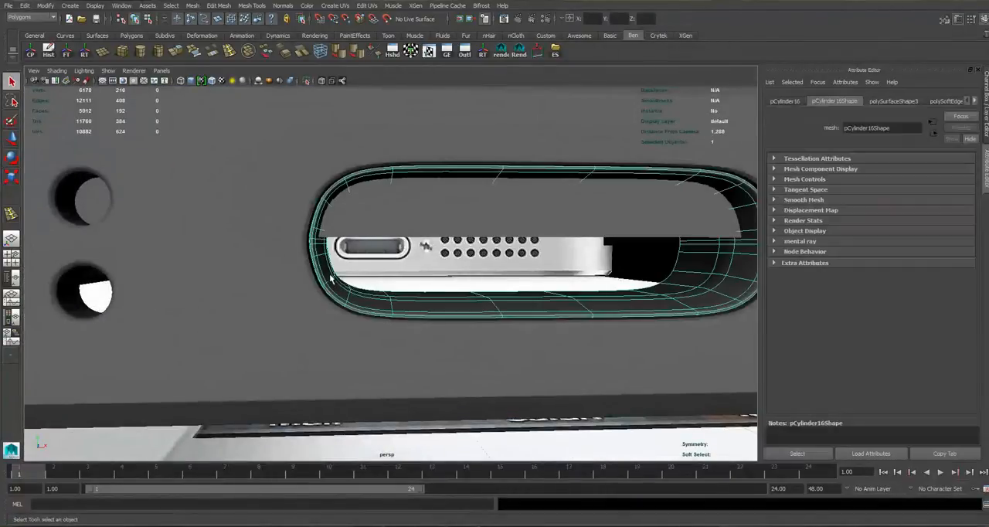
key("r")
left_click_drag(532, 243, 534, 244)
Insert supporting edge loops through the phone body just inside the Lightning opening's rounded corners, undoing the surplus loop.
left_click(384, 404)
left_click_drag(384, 404, 437, 378, "alt")
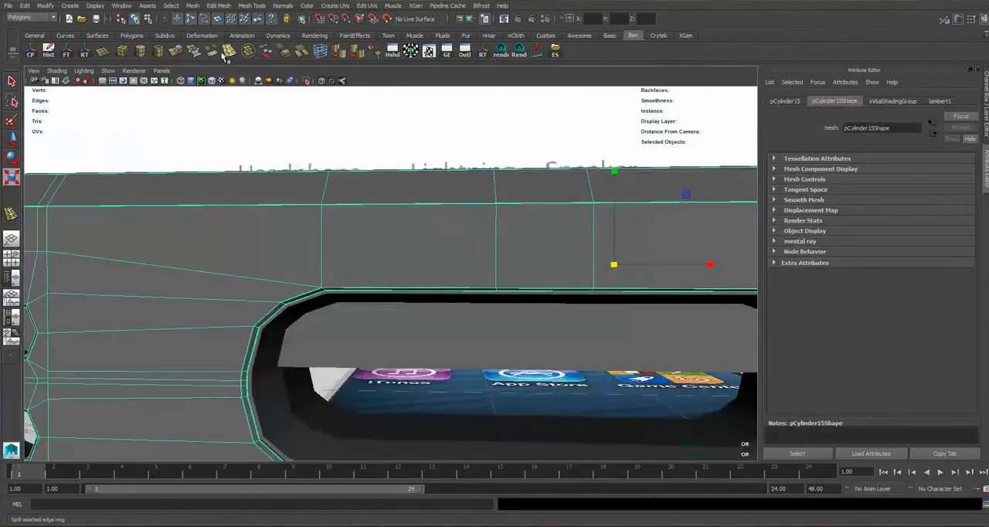
left_click(224, 56)
left_click(345, 291)
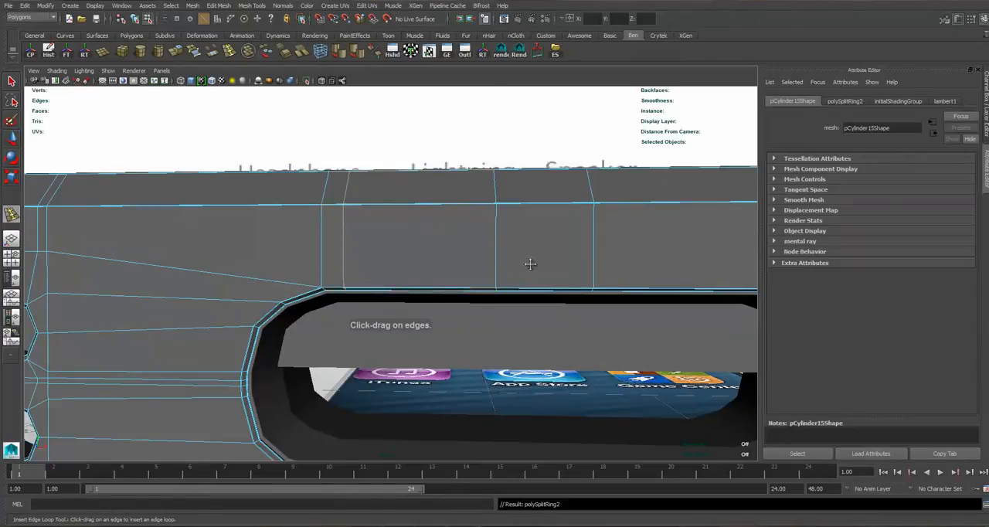
left_click_drag(530, 263, 516, 261, "alt")
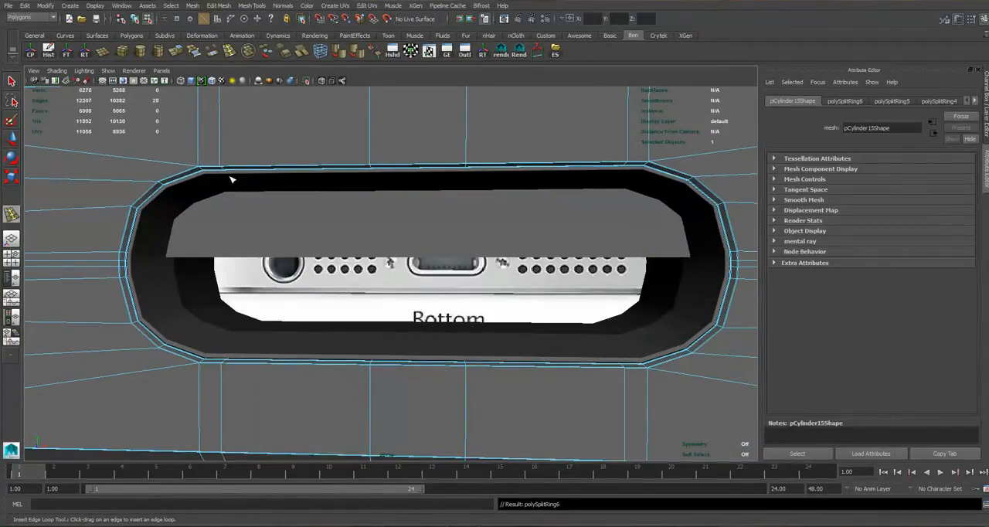
key("ctrl+z")
Insert matching edge loops across the port ring near the ends of its straight upper and lower sides.
left_click(10, 83)
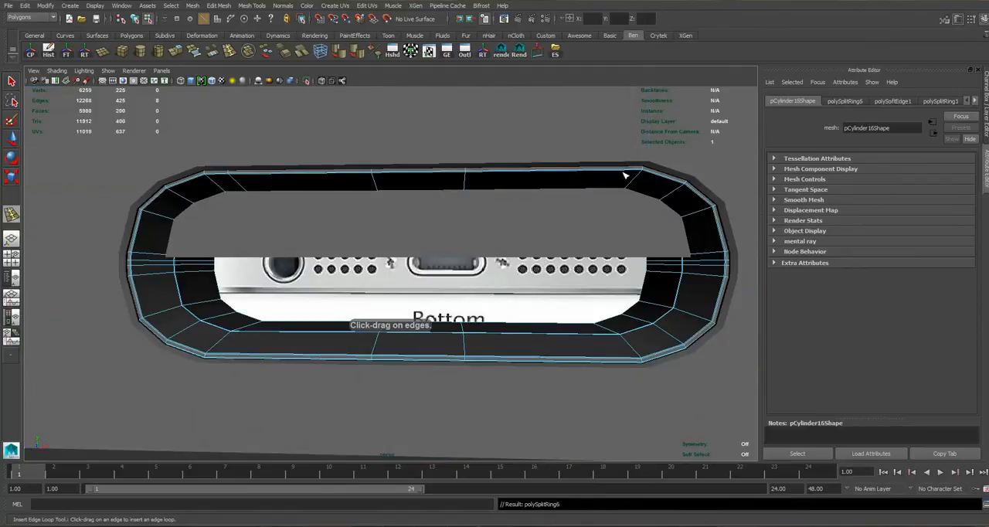
left_click(594, 334)
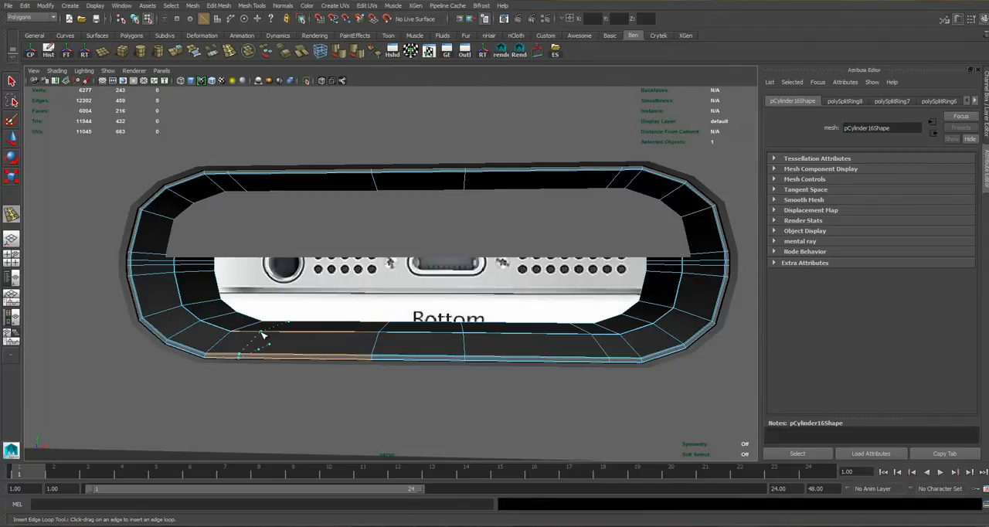
right_click_drag(197, 147, 232, 128)
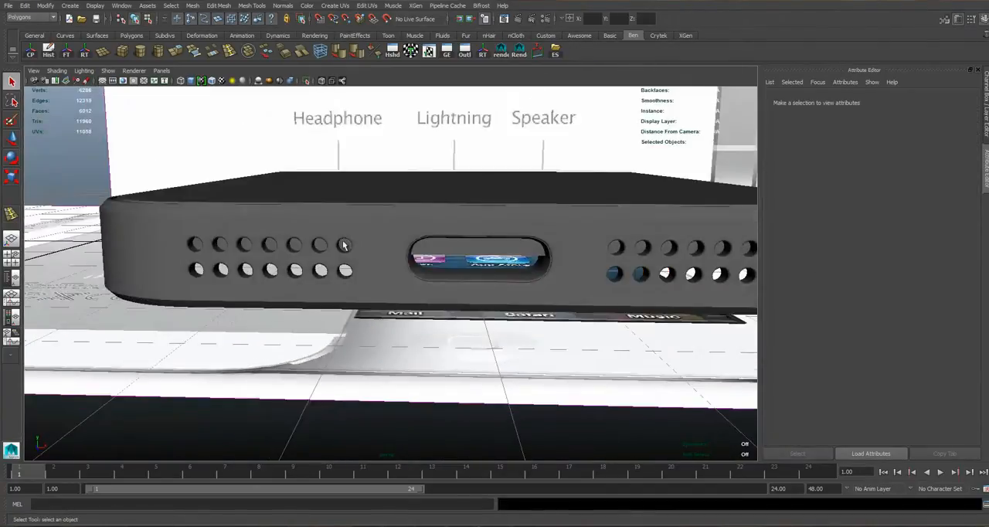
Examine the smoothed phone body's speaker holes and port opening against the front reference image.
left_click(346, 246)
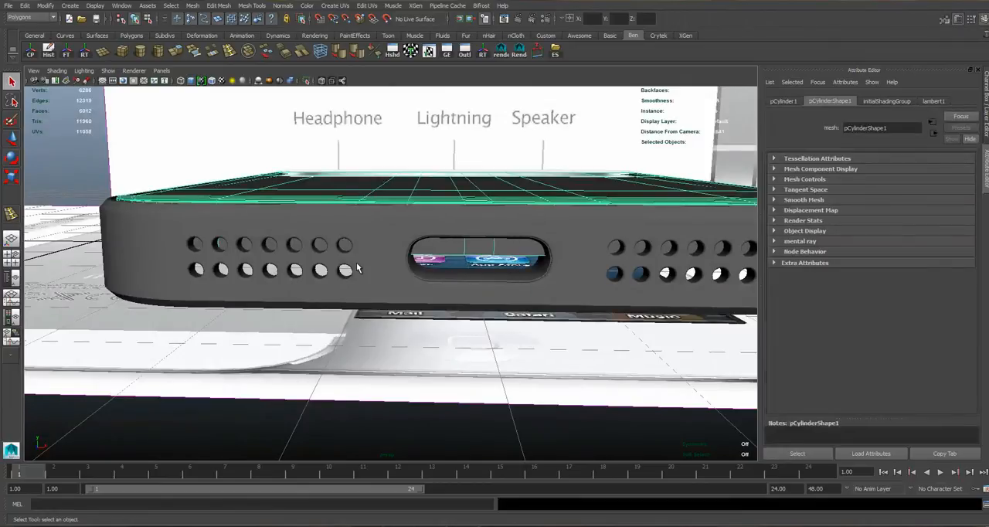
left_click(357, 268)
scroll(364, 277, "down", 3)
scroll(375, 280, "up", 1)
left_click_drag(376, 281, 407, 256, "alt")
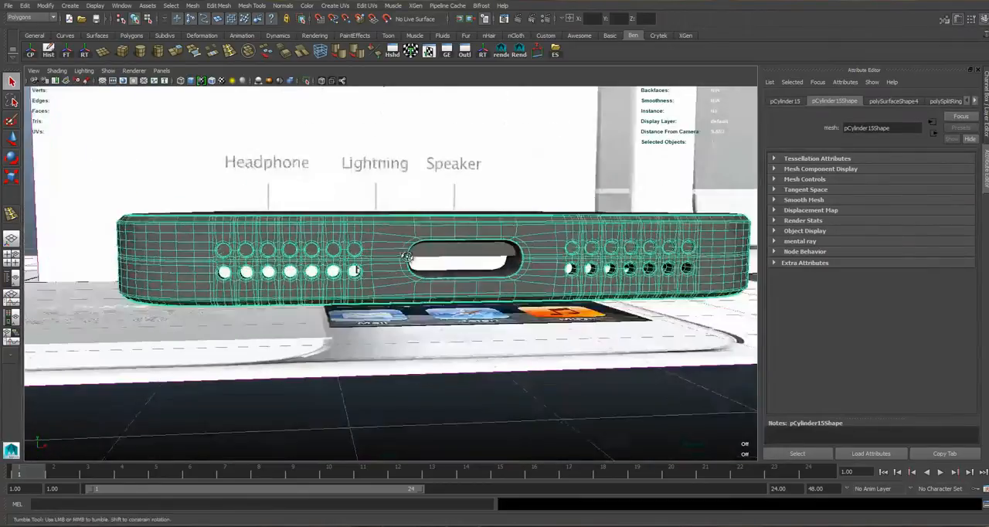
key("space")
key("space")
middle_click_drag(420, 317, 686, 309, "alt")
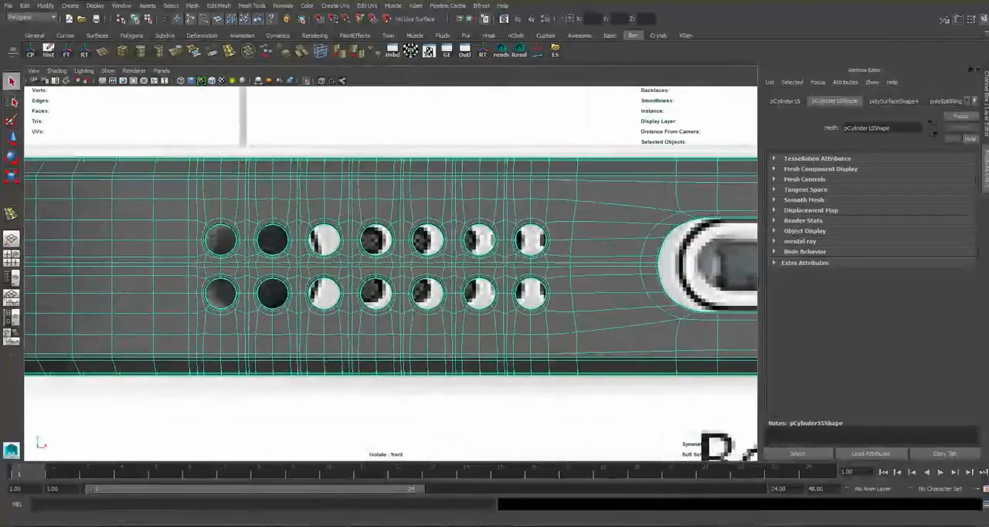
Bring the cylinders layer back into view and show all objects in the front view with wireframe on shaded.
left_click(984, 18)
left_click(985, 19)
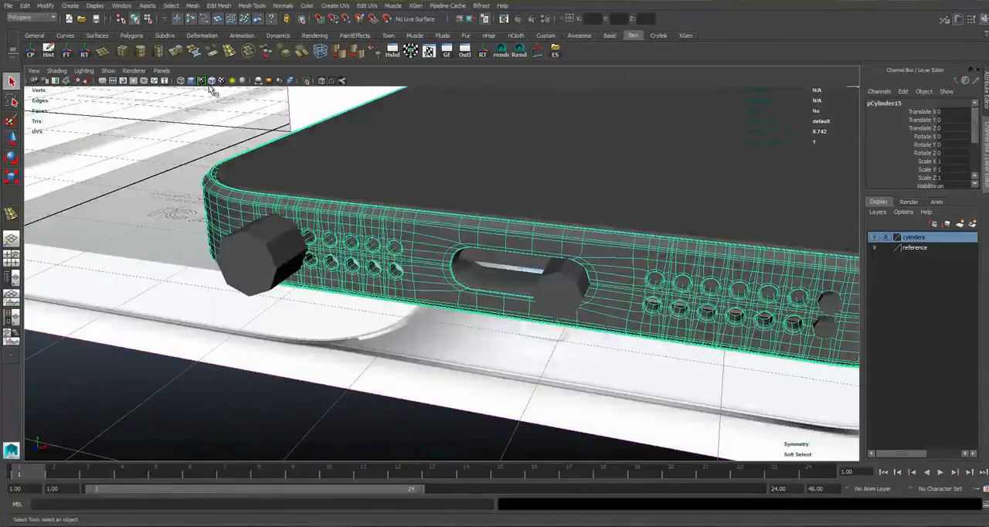
key("space")
key("space")
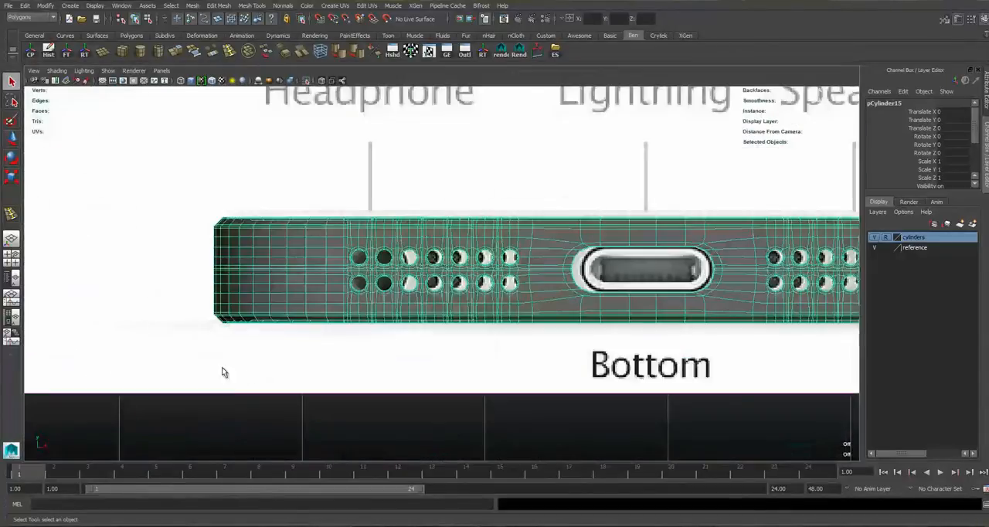
left_click(307, 82)
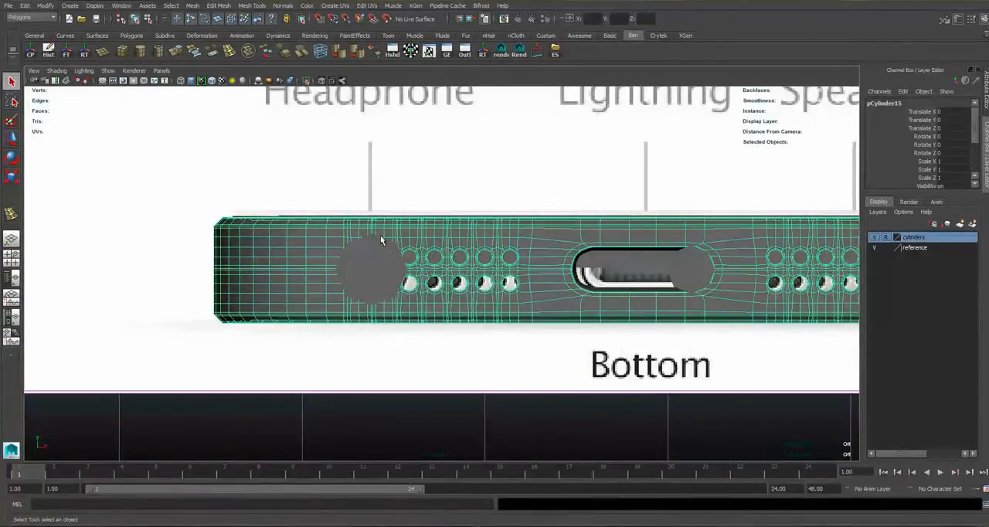
scroll(384, 254, "down", 5)
left_click(116, 185)
left_click(212, 81)
scroll(409, 307, "up", 8)
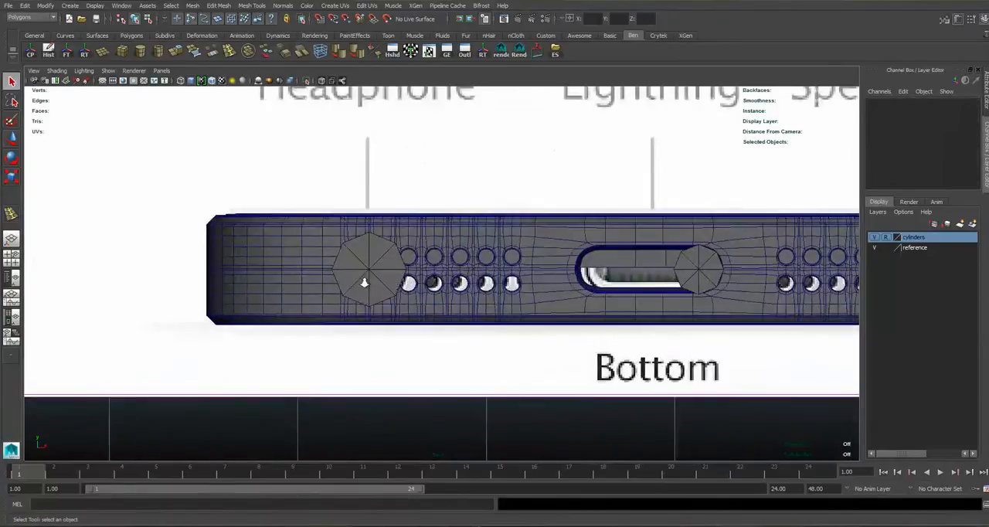
Switch the phone body to face selection and pick a face beside the speaker holes, with the Move tool active.
right_click_drag(402, 303, 401, 279)
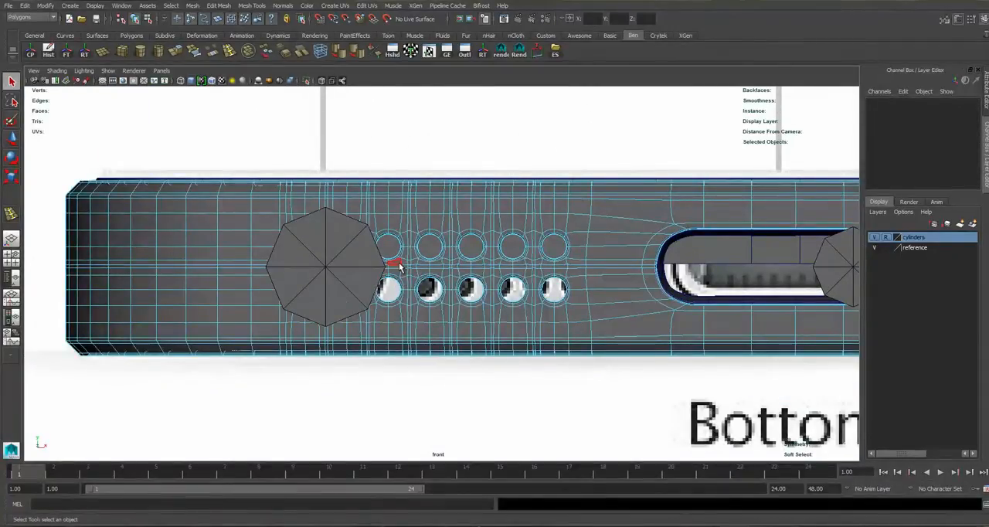
key("space")
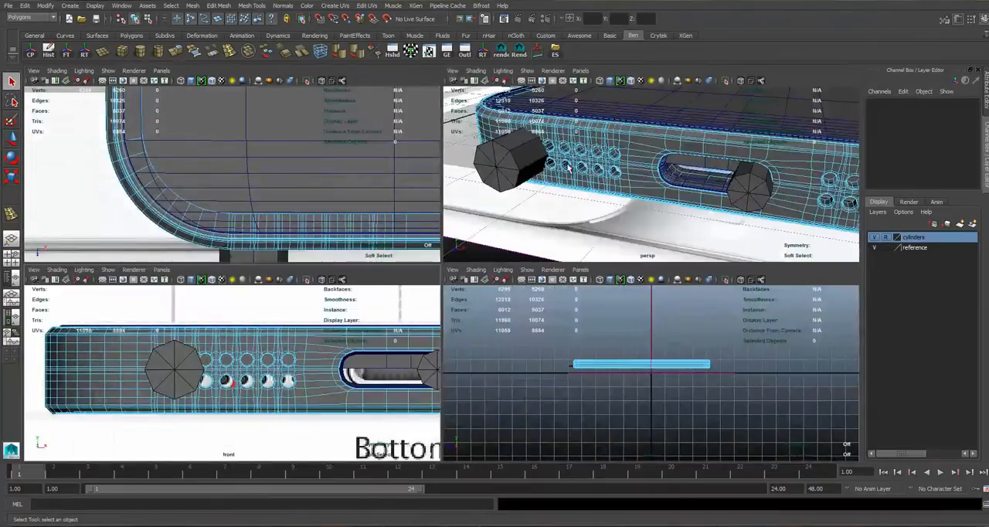
key("space")
left_click_drag(541, 171, 313, 267, "alt")
scroll(313, 267, "down", 5)
left_click(518, 352)
key("w")
left_click_drag(518, 352, 487, 270, "alt")
scroll(487, 270, "up", 3)
Select the faces around the outermost left speaker-hole columns across the body's full height in the front view.
key("space")
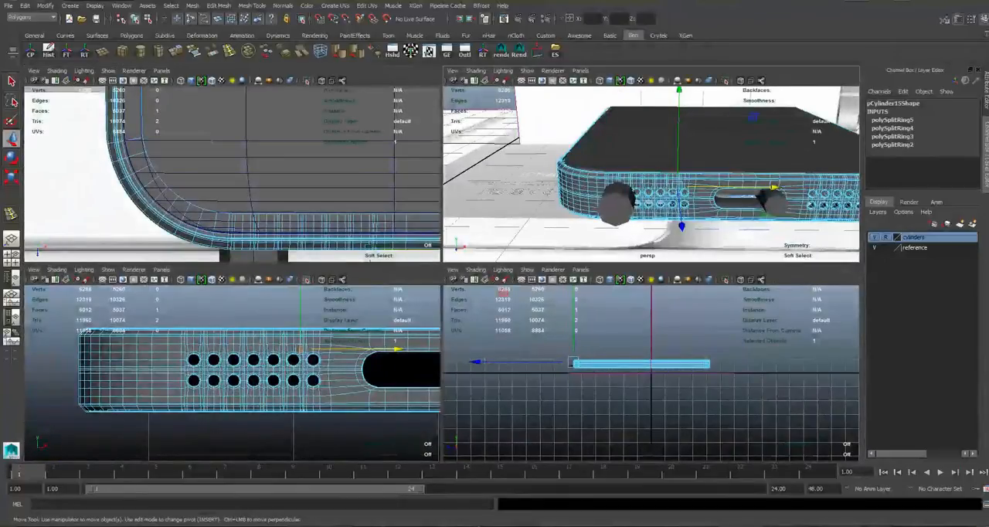
middle_click_drag(259, 376, 310, 374, "alt")
scroll(310, 374, "up", 3)
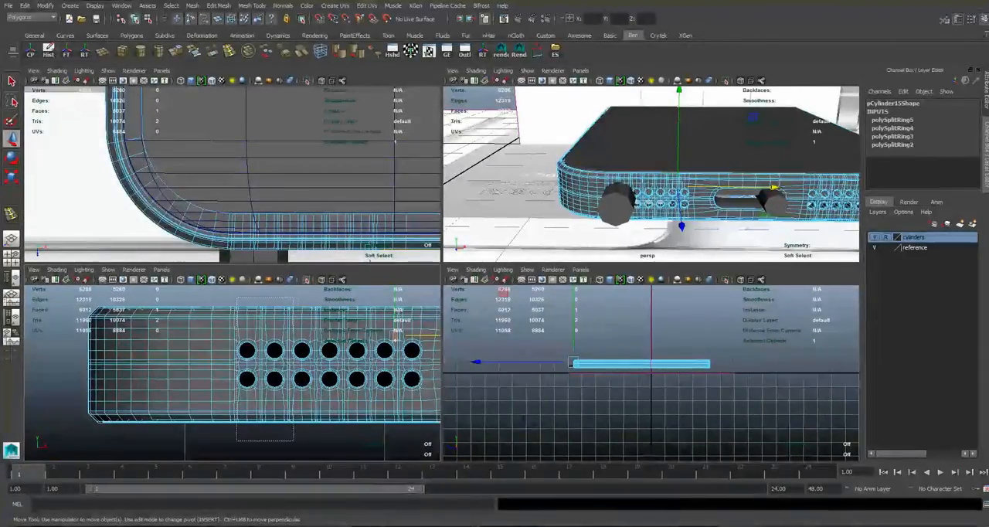
left_click_drag(311, 447, 313, 446)
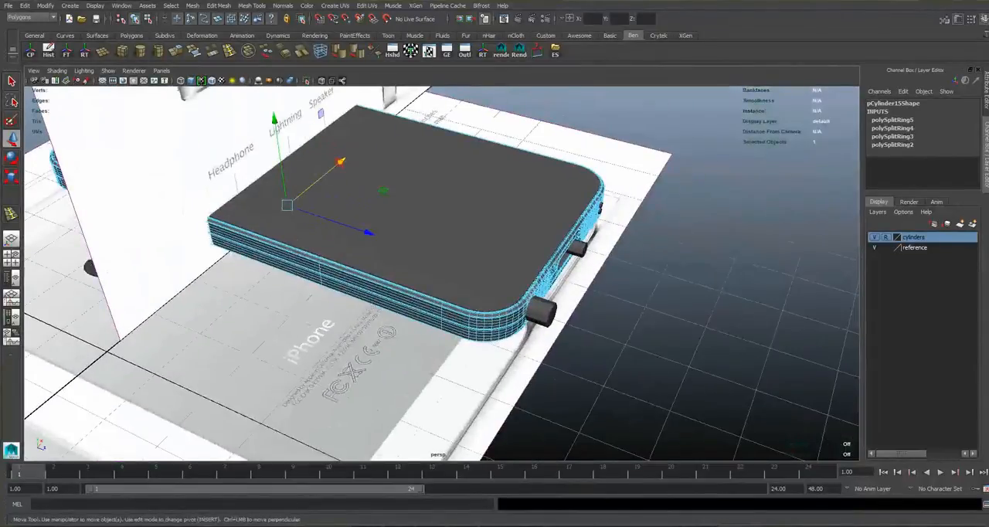
Hide the reference layer and inspect the phone body from several angles.
left_click(874, 247)
middle_click_drag(287, 232, 519, 312, "alt")
left_click_drag(309, 325, 497, 280, "alt")
left_click_drag(324, 286, 569, 340, "alt")
middle_click_drag(518, 342, 450, 202, "alt")
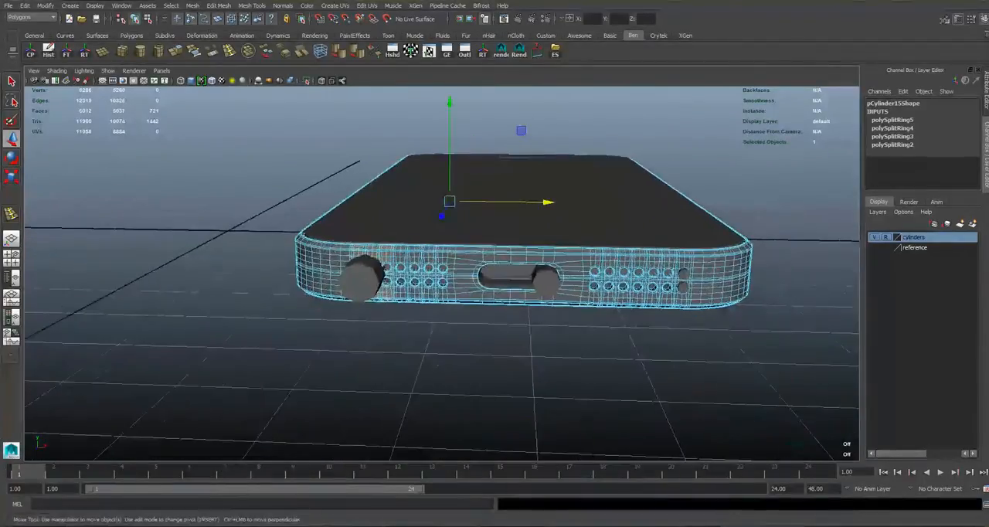
left_click_drag(494, 278, 516, 331, "alt")
scroll(464, 293, "down", 5)
left_click_drag(464, 294, 457, 344, "alt")
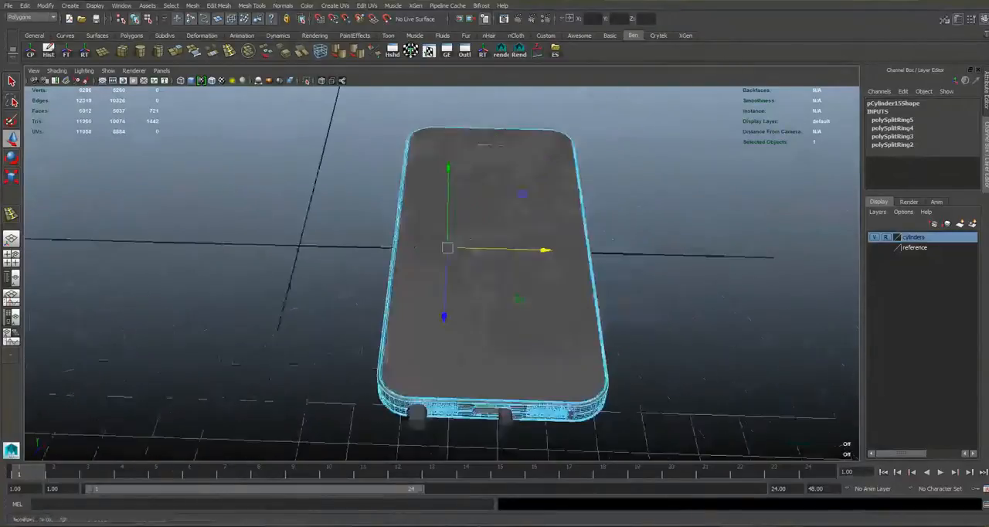
middle_click_drag(464, 340, 458, 274, "alt")
left_click_drag(463, 294, 476, 332, "alt")
Select all body faces across the phone's bottom end, including both rounded corners.
left_click_drag(263, 294, 687, 451)
left_click_drag(495, 325, 535, 275, "alt")
middle_click_drag(495, 278, 498, 320, "alt")
scroll(495, 294, "up", 3)
left_click_drag(495, 309, 491, 286, "alt")
scroll(495, 286, "up", 3)
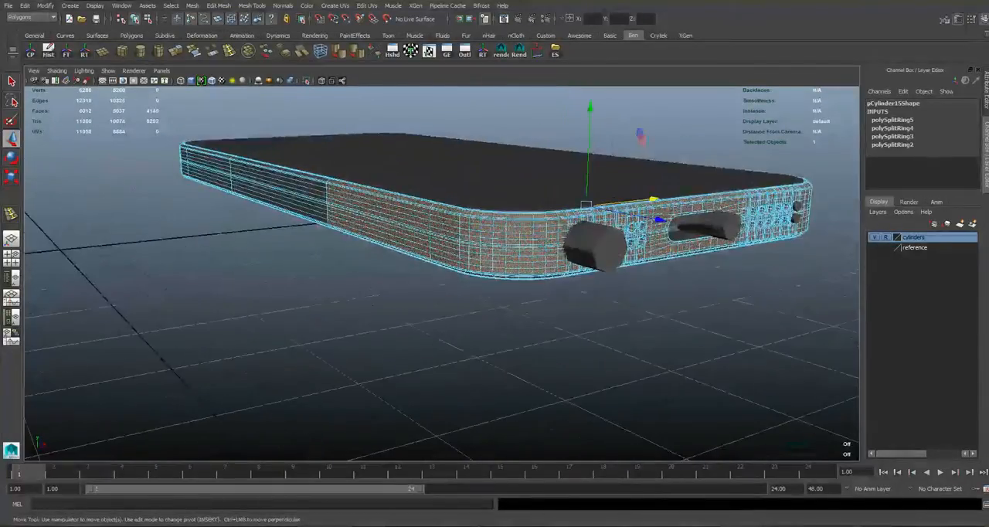
Isolate the phone body in the front view so the cylinders no longer cover the speaker holes.
key("space")
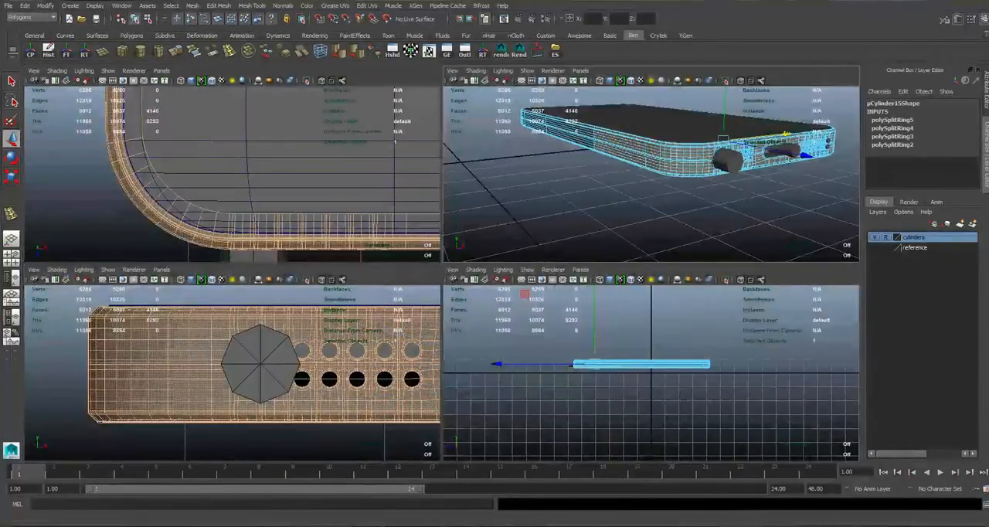
key("space")
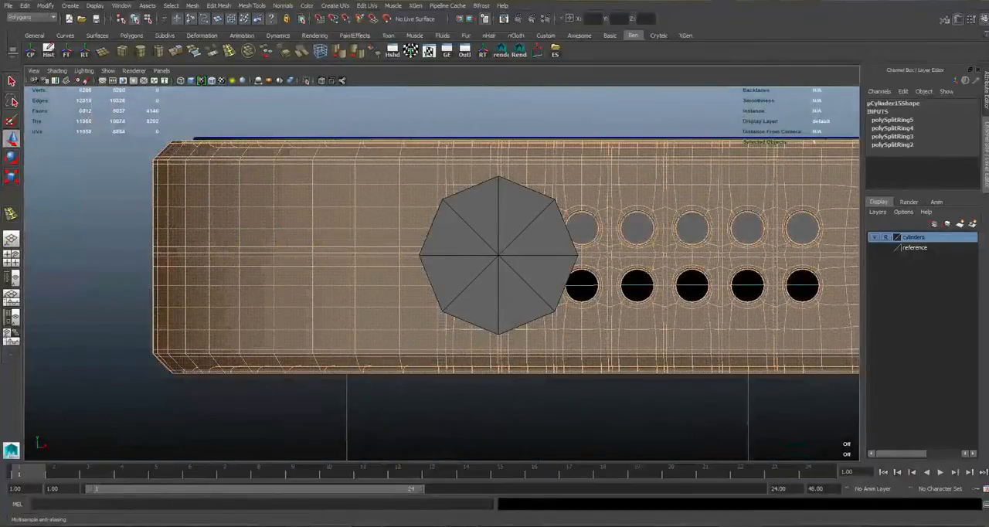
left_click(307, 81)
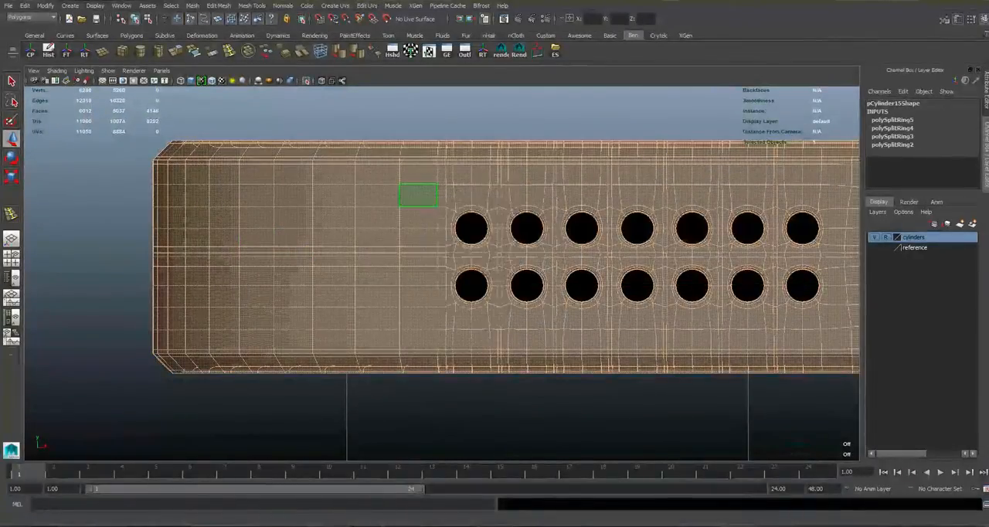
key("space")
key("space")
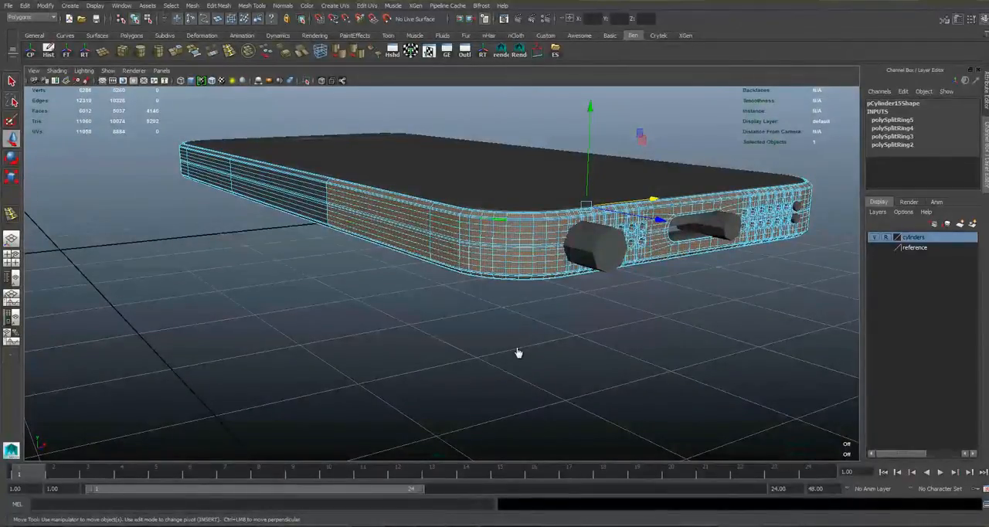
Limit the face selection to the body's rounded left corner beside the speaker holes.
key("space")
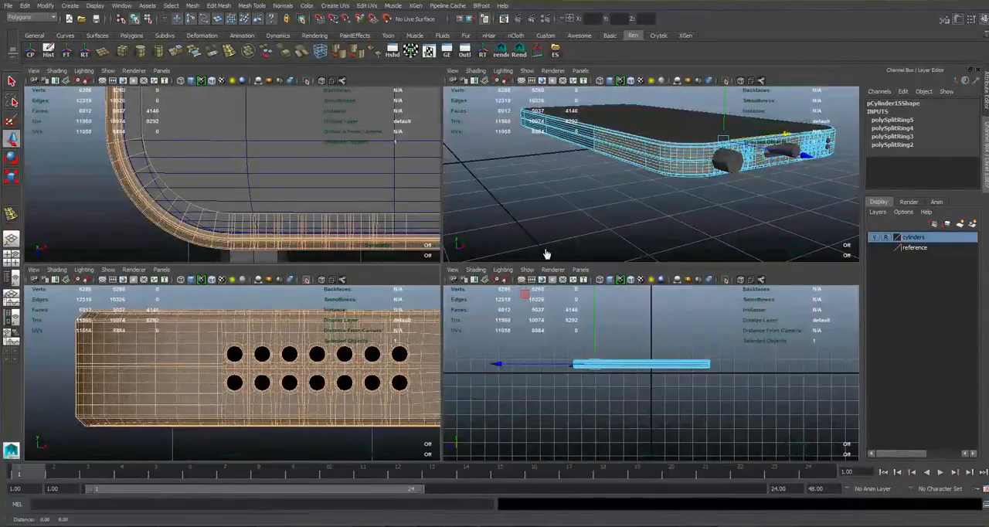
left_click_drag(160, 331, 218, 402)
scroll(286, 391, "up", 2)
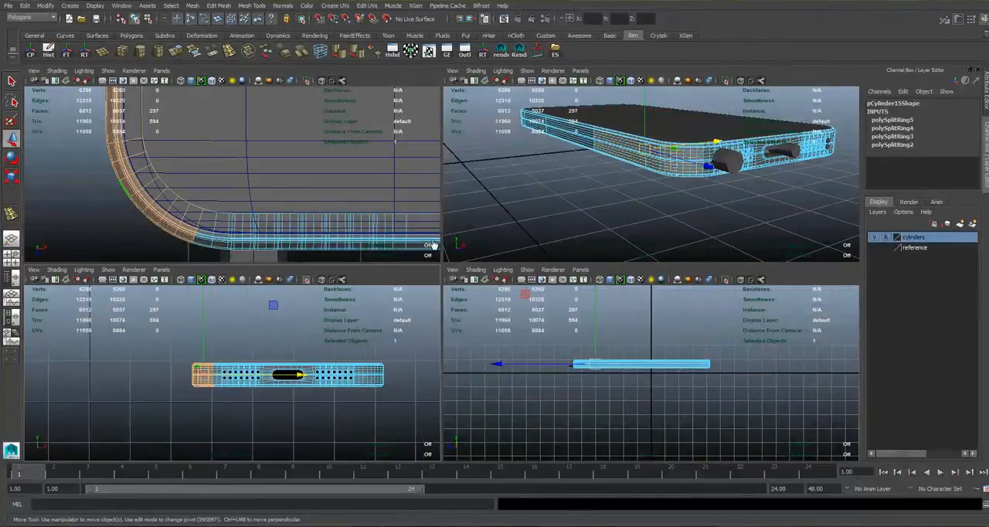
left_click_drag(115, 333, 398, 426)
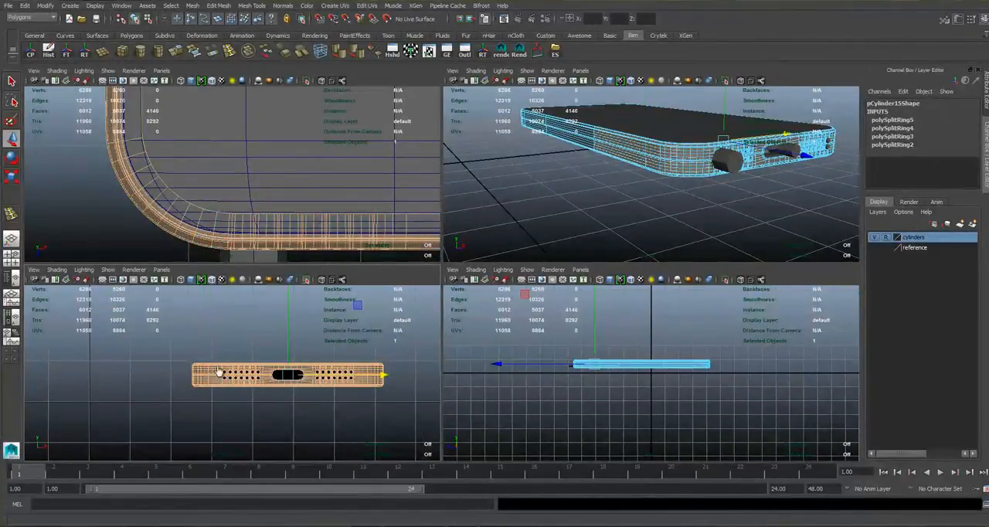
left_click_drag(283, 327, 258, 364, "alt")
middle_click_drag(258, 364, 303, 450, "alt")
scroll(312, 453, "up", 5)
scroll(312, 453, "down", 5)
left_click_drag(158, 337, 203, 393)
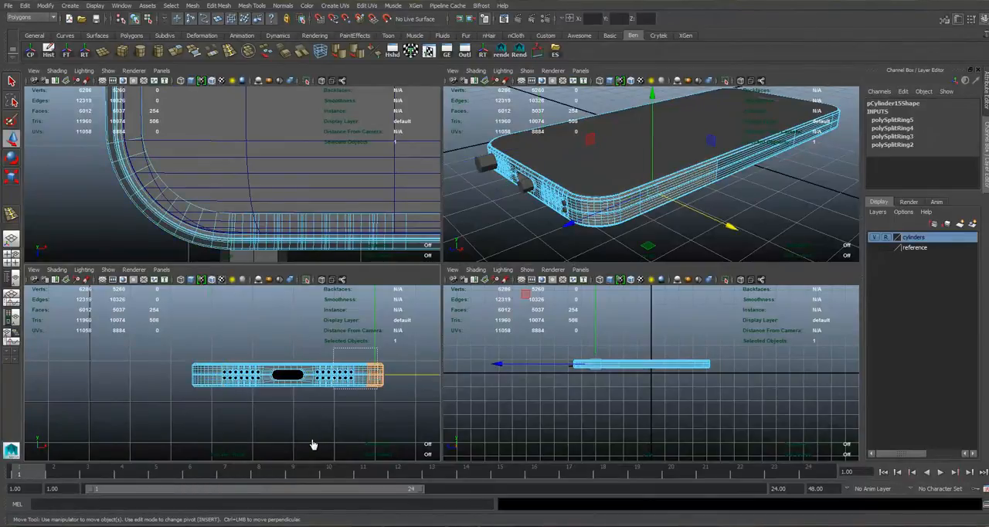
left_click_drag(147, 413, 394, 341)
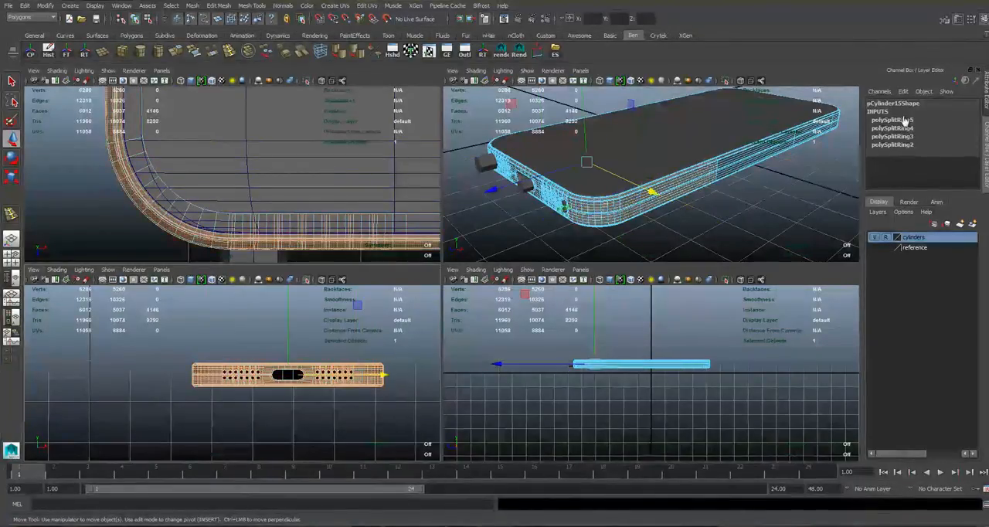
scroll(882, 244, "up", 3)
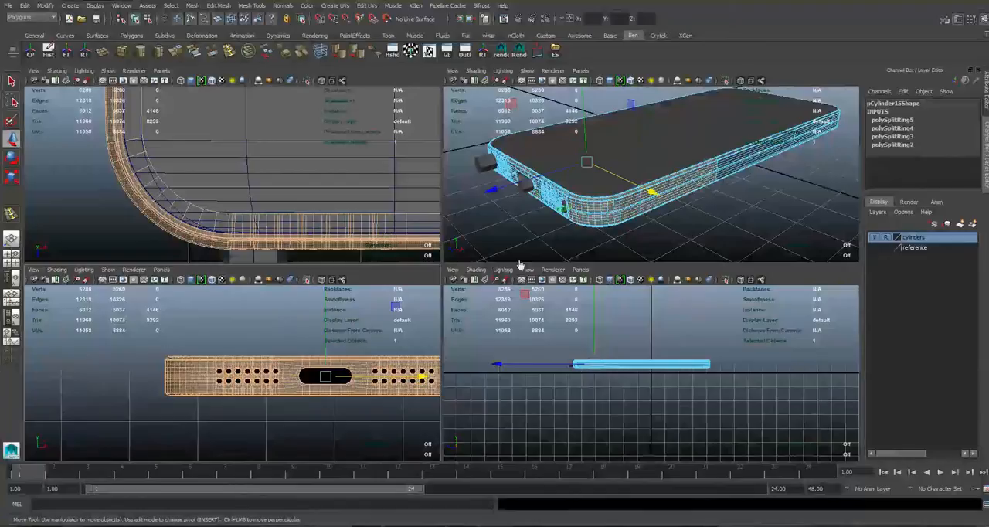
Delete the body faces around the three columns of speaker holes nearest the headphone-jack corner, extending the selection by one row of faces.
key("ctrl+z")
left_click_drag(680, 182, 444, 199, "alt")
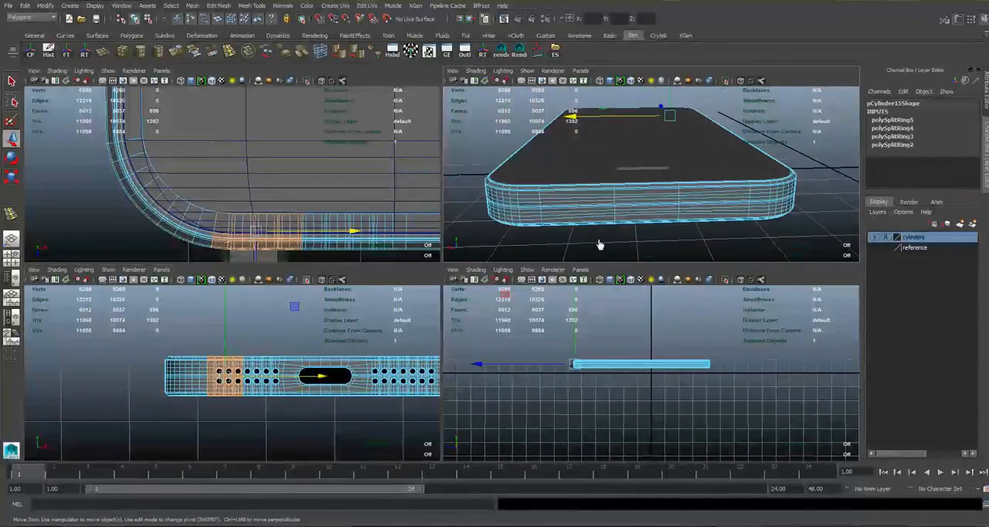
mouse_move(529, 253)
left_mouse_down("alt")
mouse_move(557, 268)
mouse_move(513, 254)
left_mouse_up("alt")
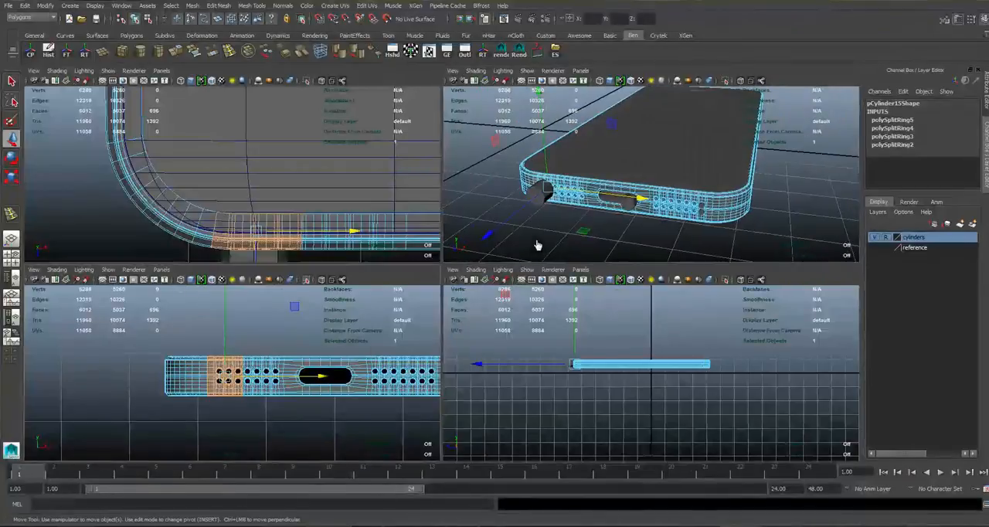
key("space")
scroll(469, 271, "up", 5)
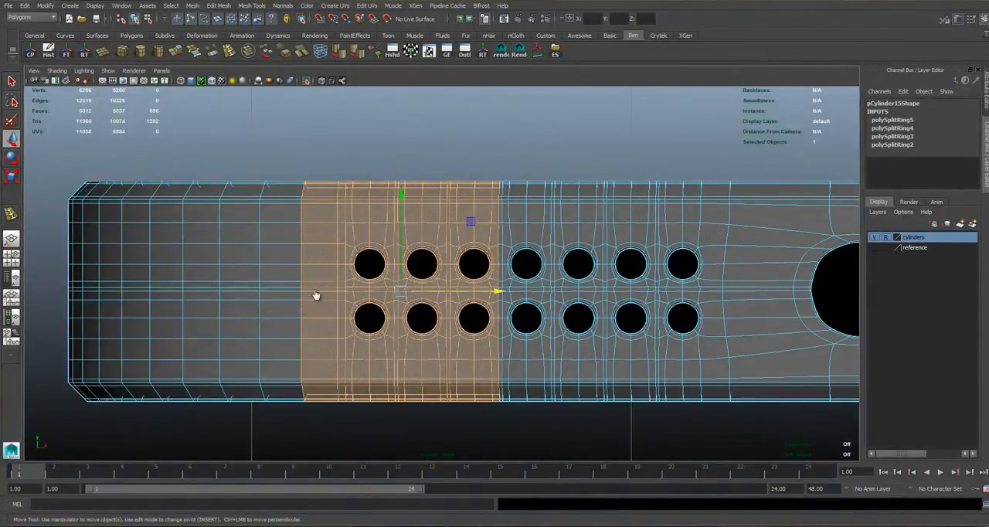
scroll(315, 295, "up", 2)
left_click_drag(485, 441, 515, 448)
scroll(444, 278, "up", 3)
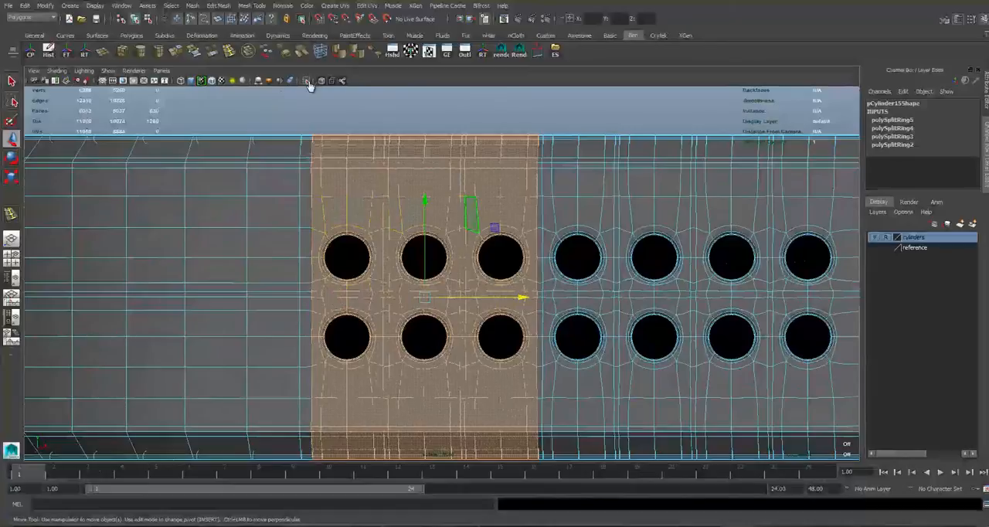
key("shift+period")
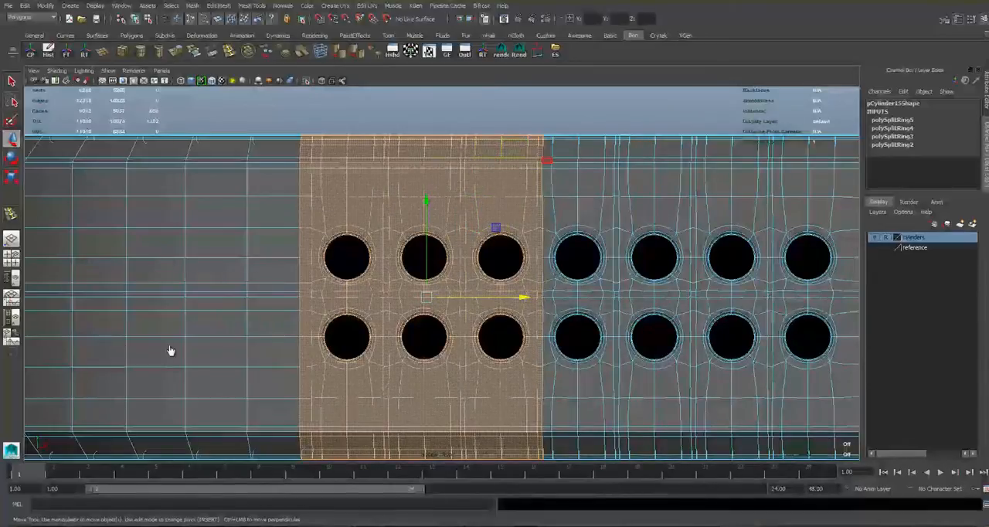
key("Delete")
key("space")
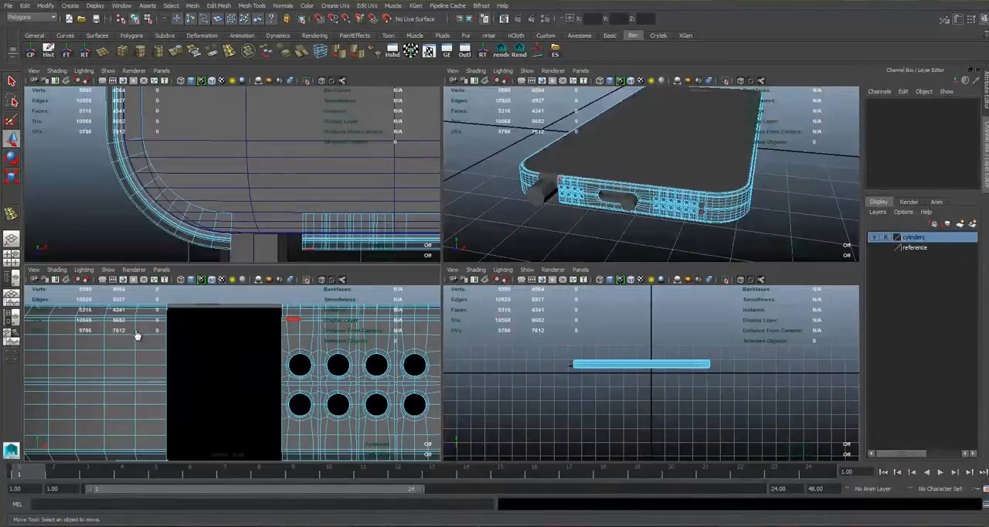
Isolate the phone body in the perspective view so the cylinders no longer cover the gap beside the remaining speaker holes.
key("space")
left_click_drag(576, 146, 677, 179, "alt")
right_click_drag(397, 317, 398, 297)
left_click(711, 184)
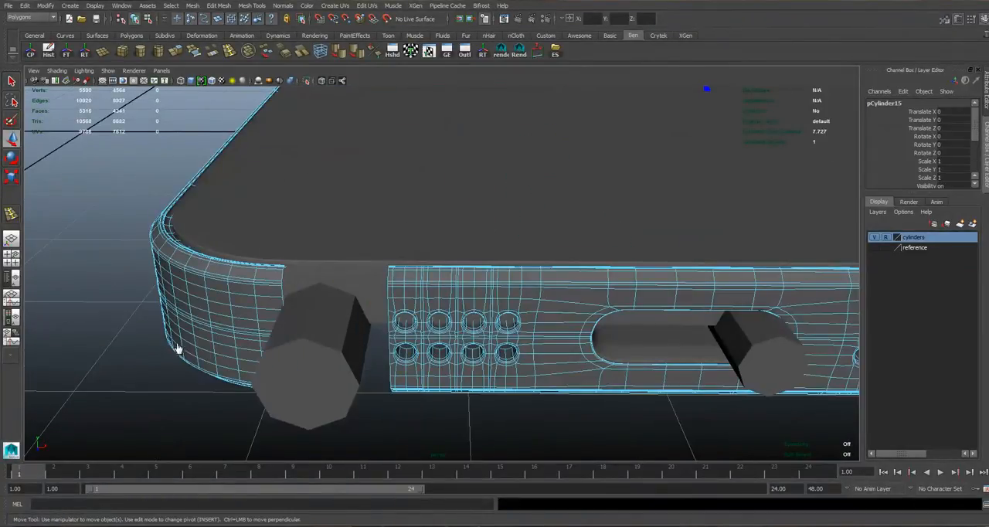
left_click_drag(177, 350, 253, 395, "alt")
right_click_drag(572, 241, 572, 219)
left_click_drag(376, 395, 396, 417, "alt")
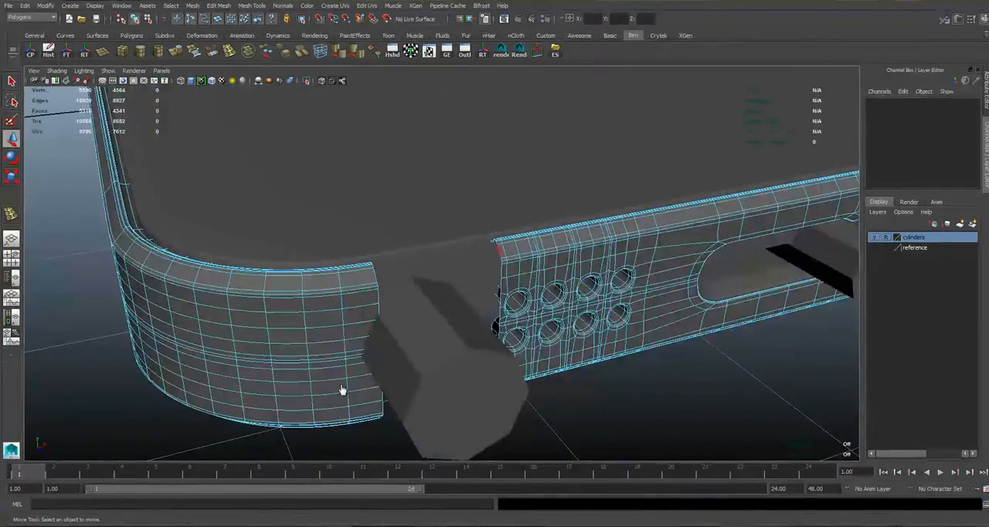
left_click(499, 250)
right_click_drag(572, 255, 633, 170)
key("ctrl+1")
left_click_drag(650, 208, 338, 325, "alt")
Bridge the open border edges of the rounded corner and the speaker-hole section to close the gap in the body.
right_click_drag(248, 245, 247, 221)
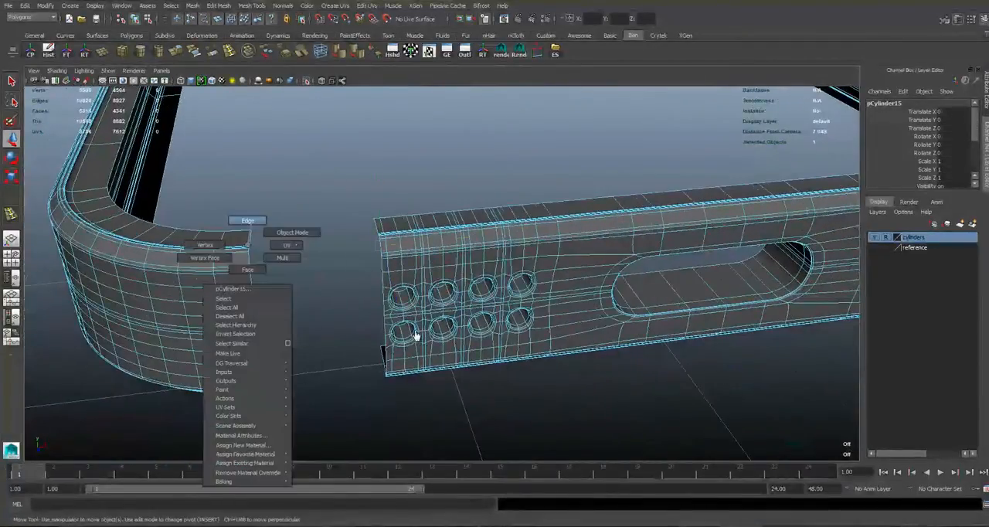
left_click_drag(415, 336, 410, 330, "alt")
key("ctrl+z")
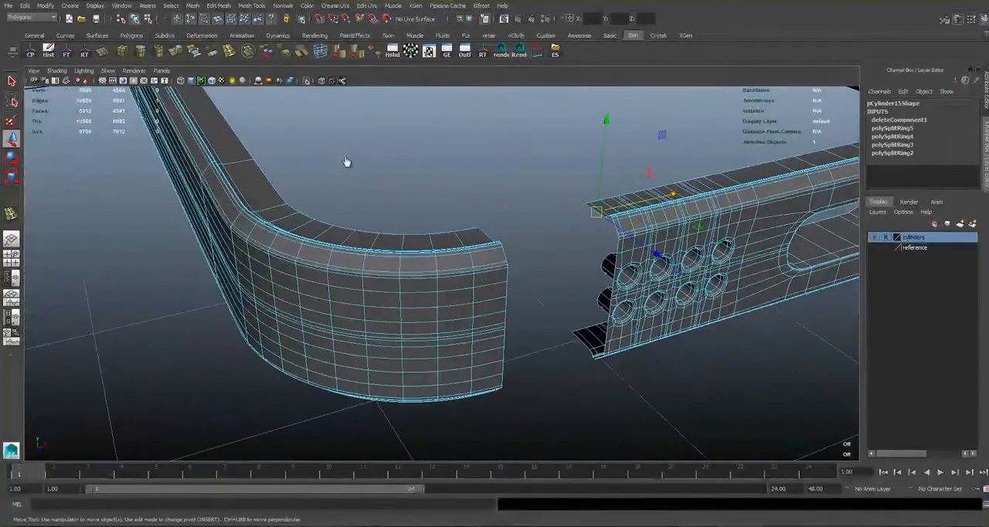
key("ctrl+z")
key("ctrl+z")
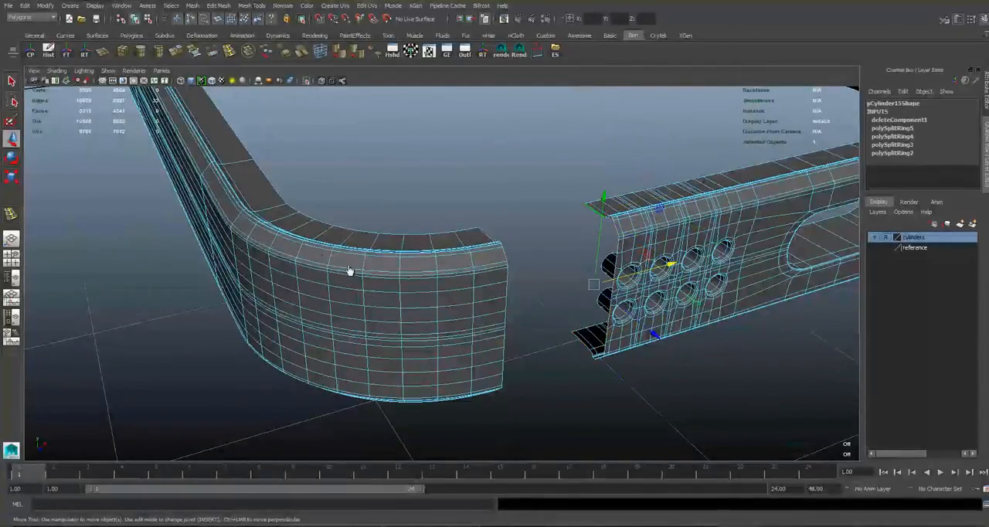
left_click_drag(312, 234, 478, 214, "alt")
key("ctrl+z")
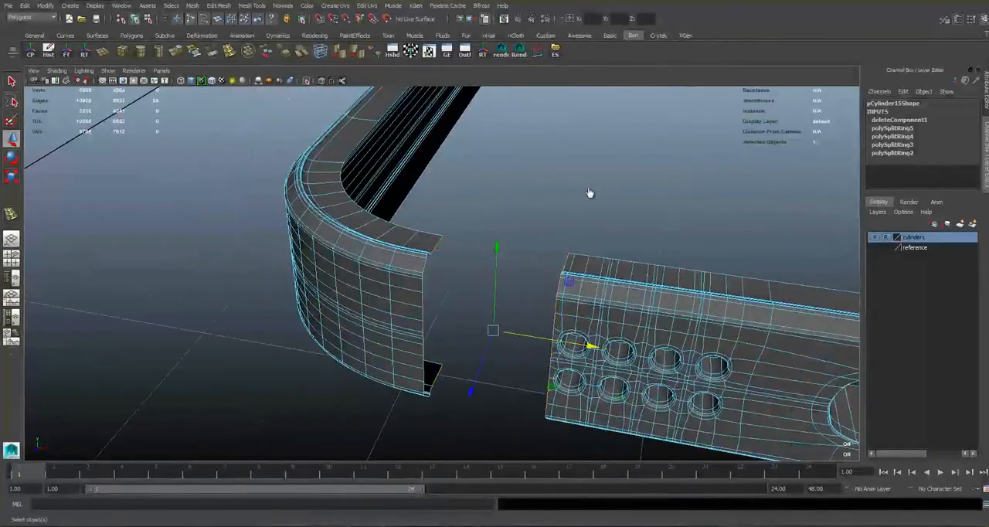
key("g")
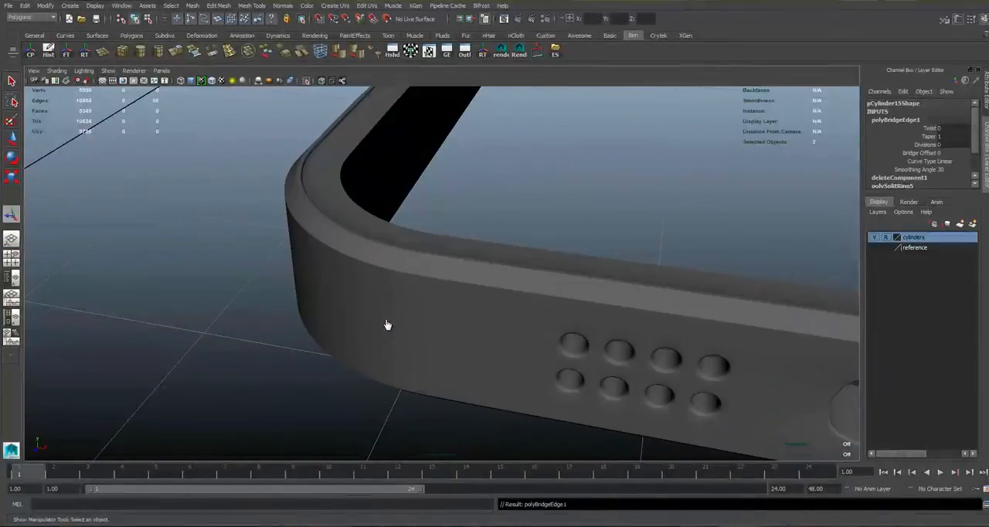
Turn off the smooth preview on the phone body and end its isolation to bring back the other objects.
left_click(387, 325)
key("1")
left_click(409, 299)
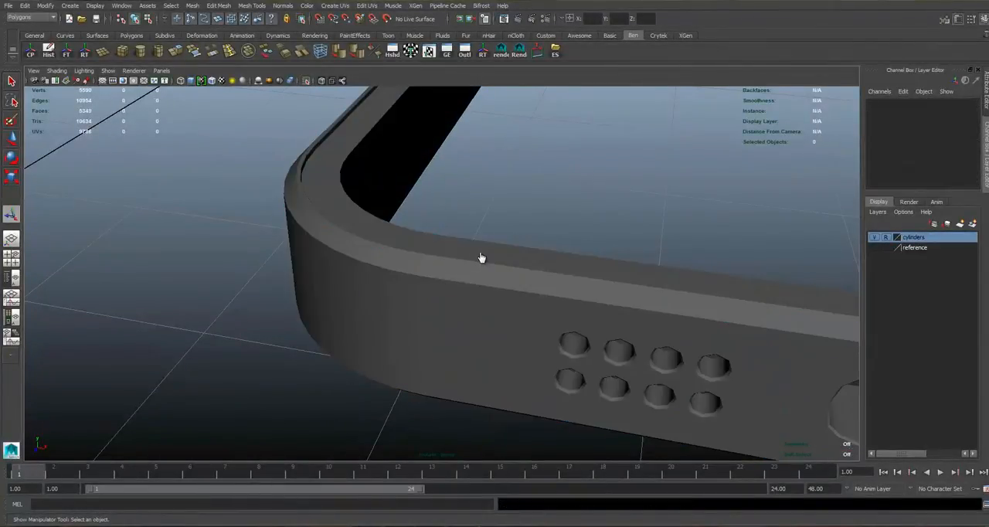
left_click_drag(444, 283, 479, 260, "alt")
left_click(479, 260)
middle_click_drag(684, 276, 480, 254, "alt")
key("space")
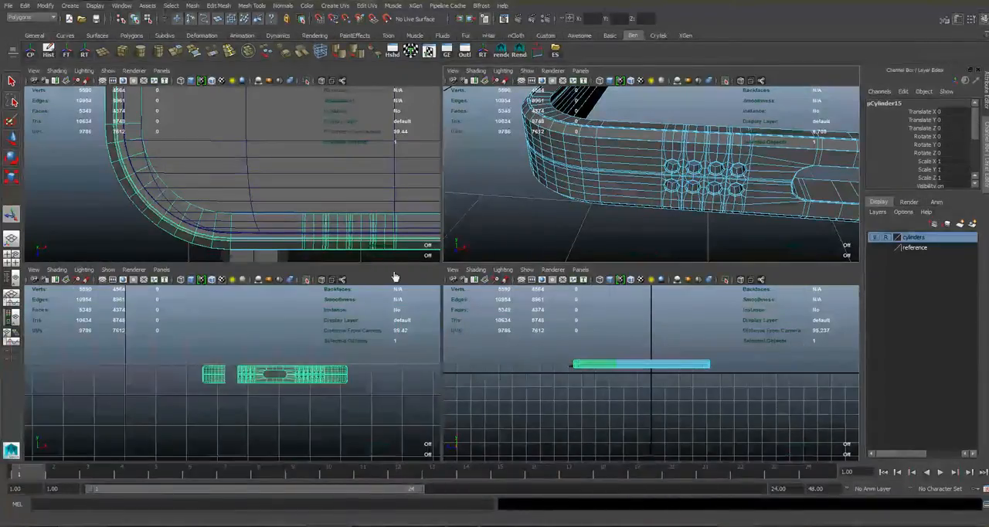
key("ctrl+1")
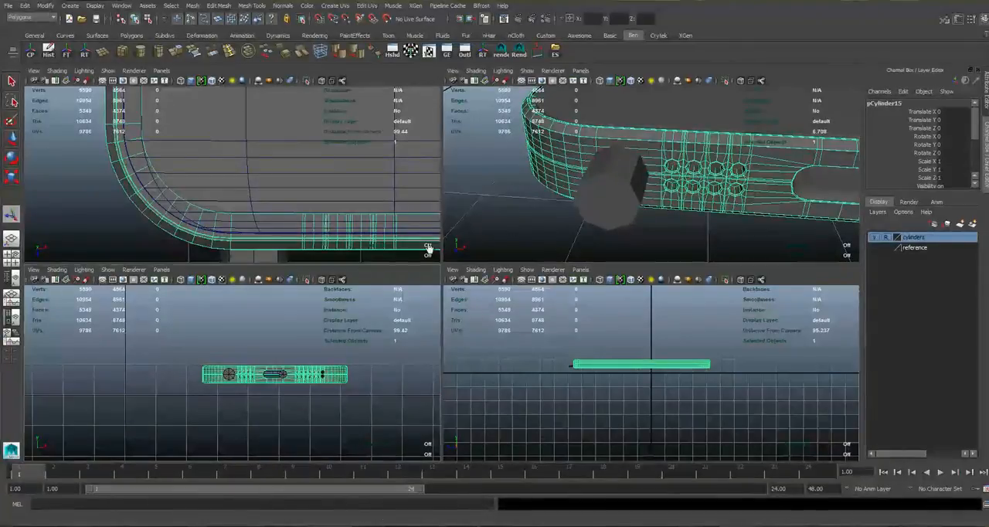
Make the cylinders layer selectable and move the headphone-jack cylinder closer to the speaker holes, to Translate X 3.451.
key("space")
scroll(255, 233, "up", 2)
scroll(353, 239, "up", 3)
right_click(432, 272)
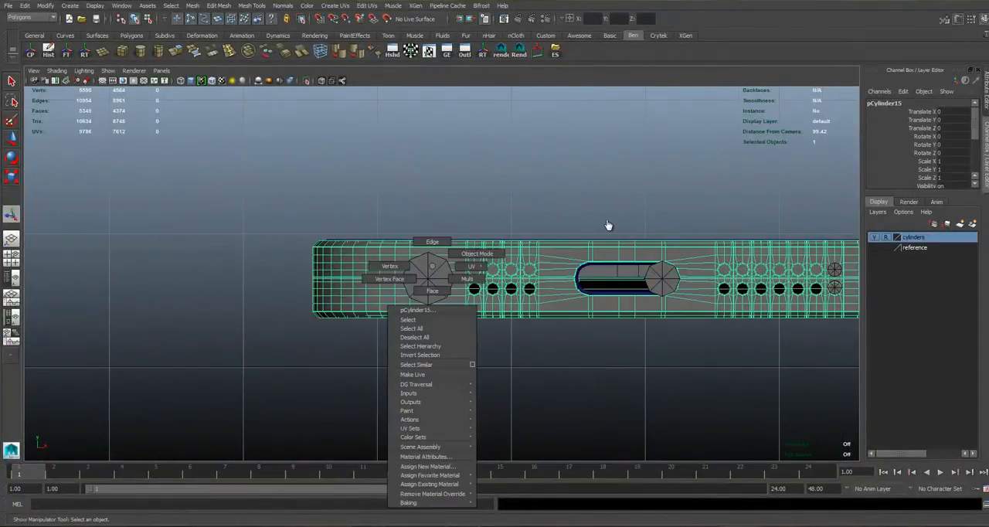
scroll(589, 340, "up", 2)
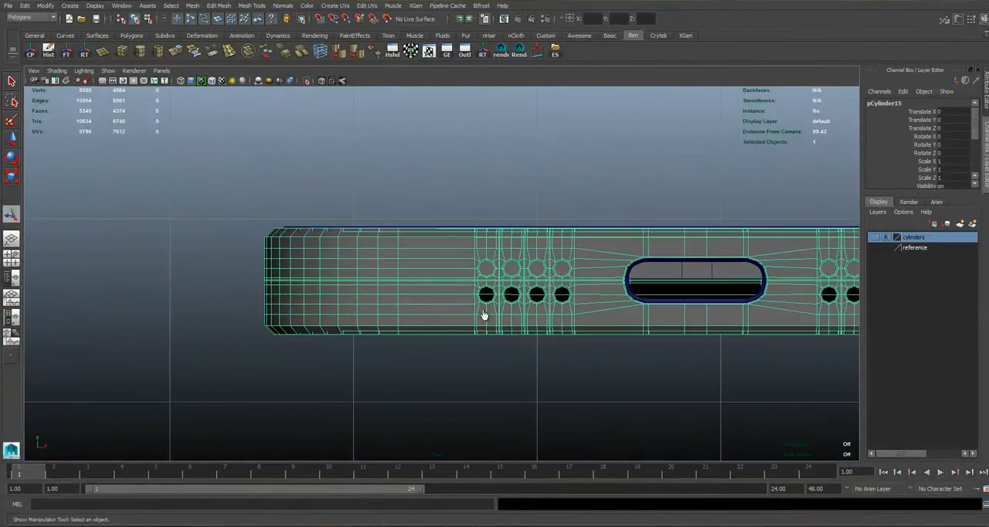
left_click(874, 237)
left_click(886, 238)
left_click(423, 281)
scroll(598, 217, "up", 4)
key("w")
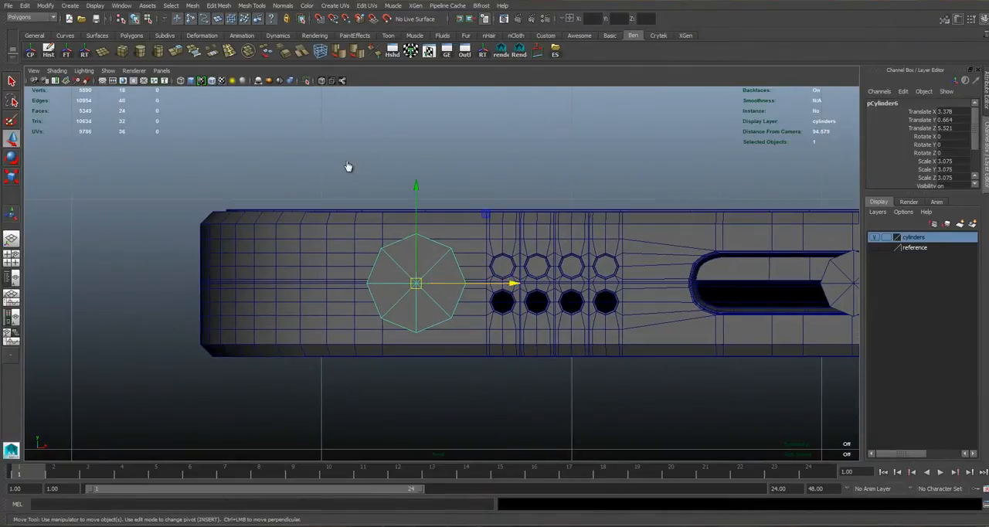
middle_click_drag(314, 229, 442, 383, "shift")
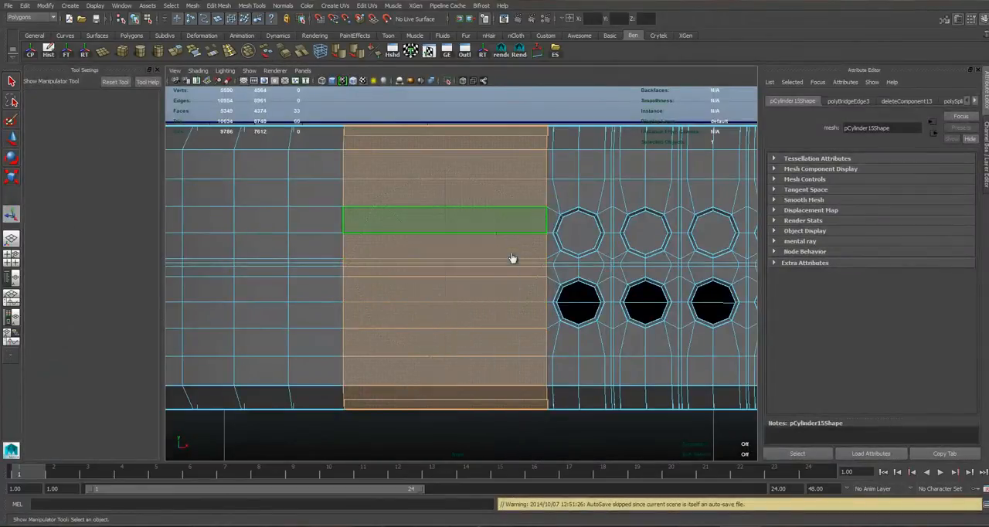
Select the phone body to work on the area around the headphone-jack cylinder.
key("F8")
left_click(512, 272)
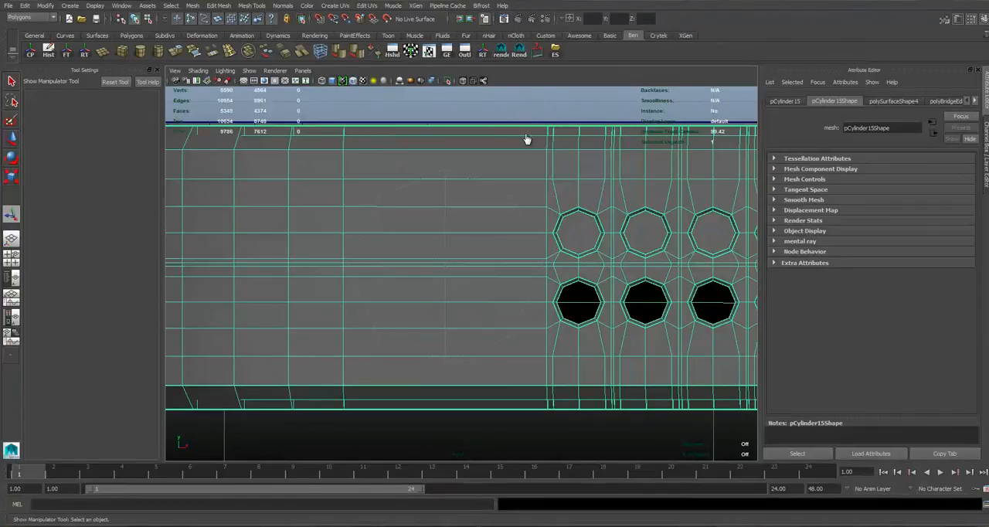
Insert two vertical edge loops on the phone body along the headphone-jack cylinder's side facing the rounded corner.
middle_click_drag(461, 214, 458, 245, "alt")
right_click_drag(507, 200, 460, 203)
key("g")
middle_click_drag(398, 193, 438, 184, "alt")
right_click_drag(439, 183, 442, 249, "alt")
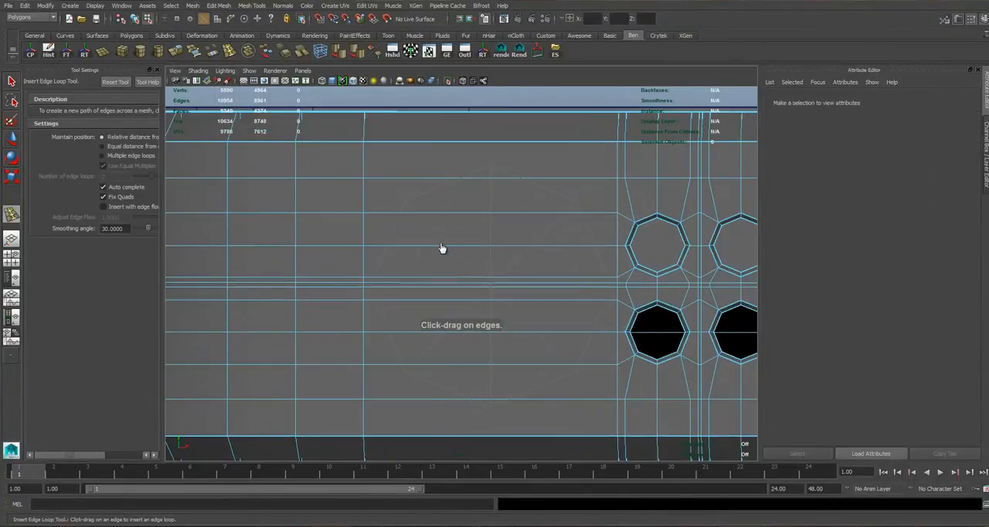
middle_click_drag(534, 262, 537, 298, "alt")
middle_click_drag(520, 126, 553, 84, "alt")
right_click_drag(466, 201, 360, 316, "alt")
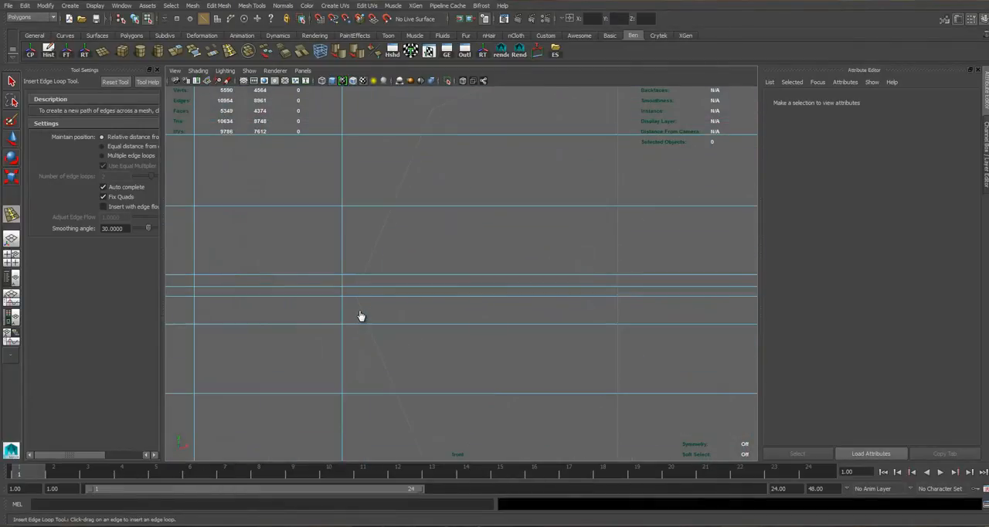
left_click(677, 312)
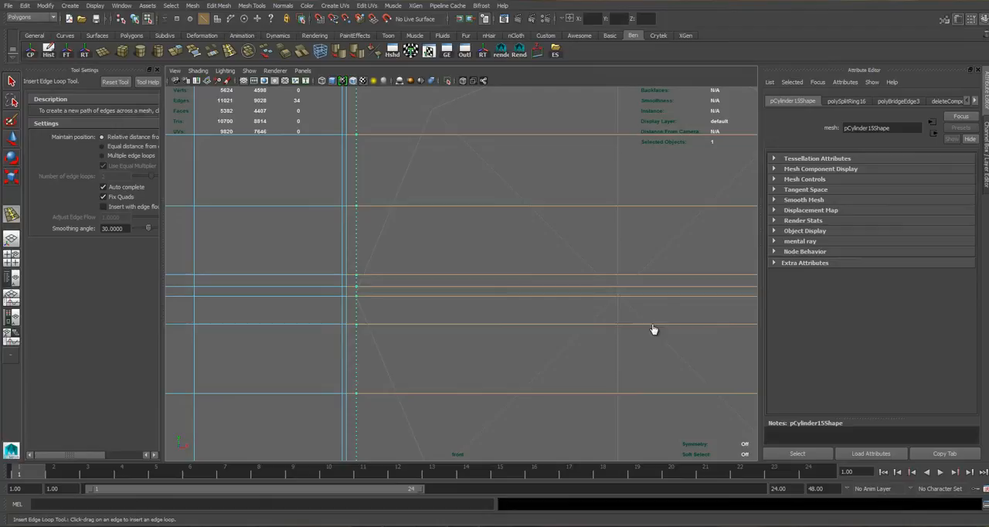
left_click_drag(619, 327, 355, 326)
Insert two more vertical edge loops between the headphone-jack cylinder and the first column of speaker holes.
middle_click_drag(755, 334, 438, 304, "alt")
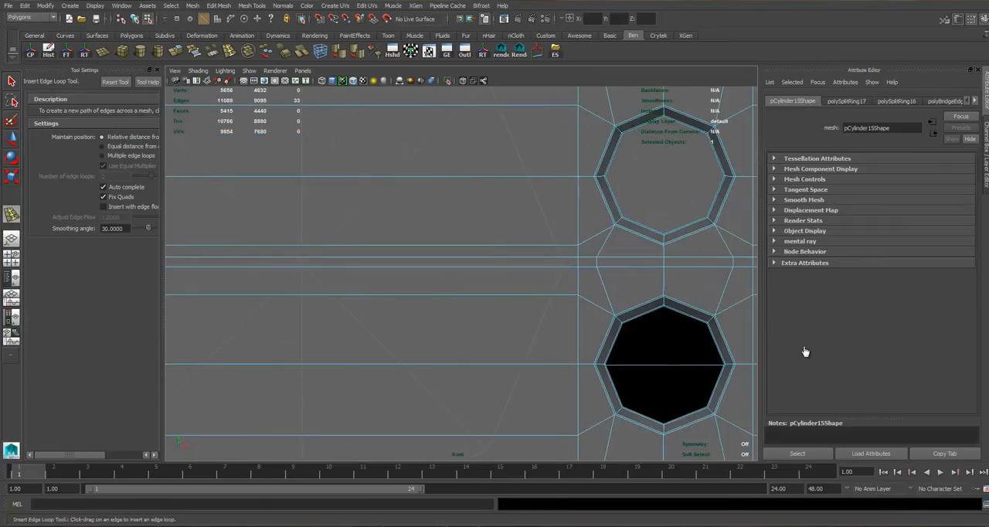
left_click(565, 267)
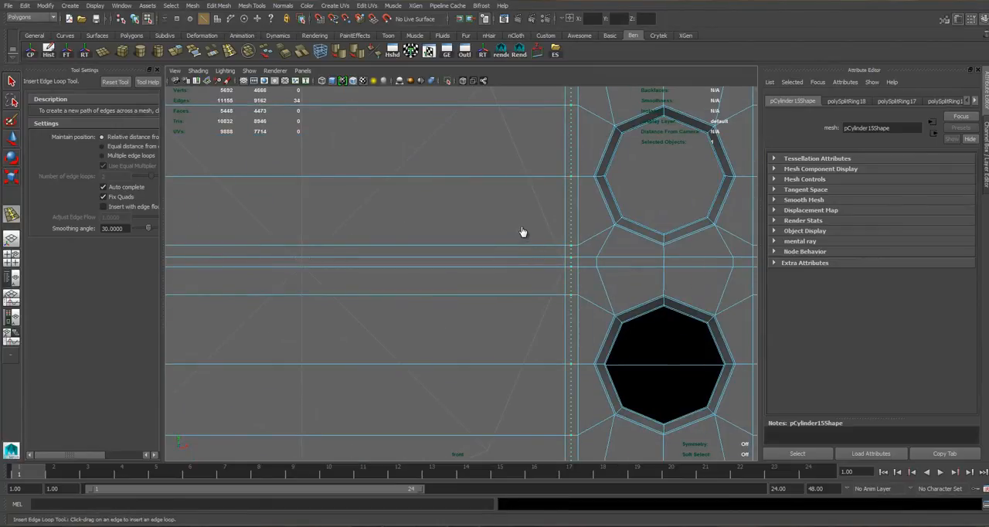
right_click_drag(523, 232, 495, 256, "alt")
middle_click_drag(504, 311, 616, 334, "alt")
right_click_drag(616, 333, 476, 297, "alt")
key("q")
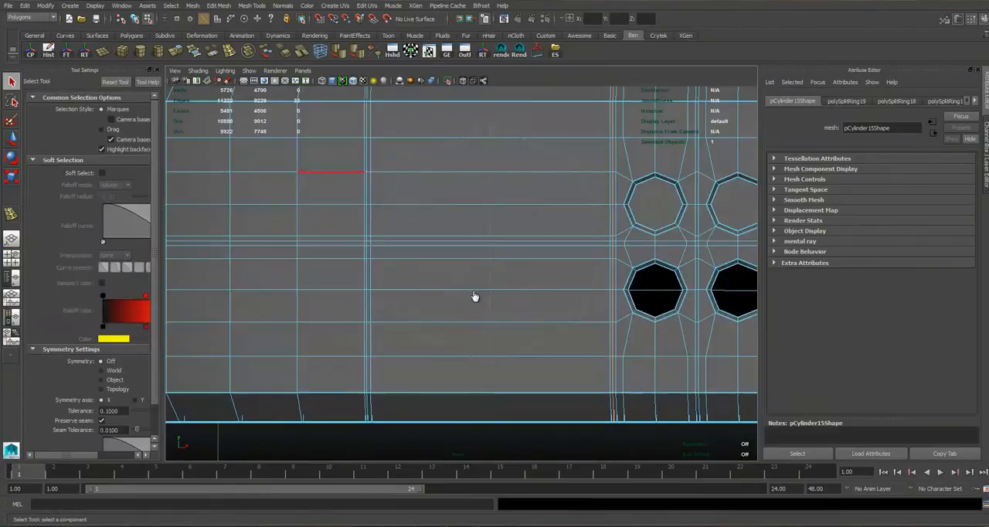
Scale the five upper horizontal edges between the new loops closer together and move them up to the jack cylinder's upper end.
scroll(473, 274, "up", 1)
left_click(432, 366)
middle_click_drag(484, 213, 457, 270, "alt")
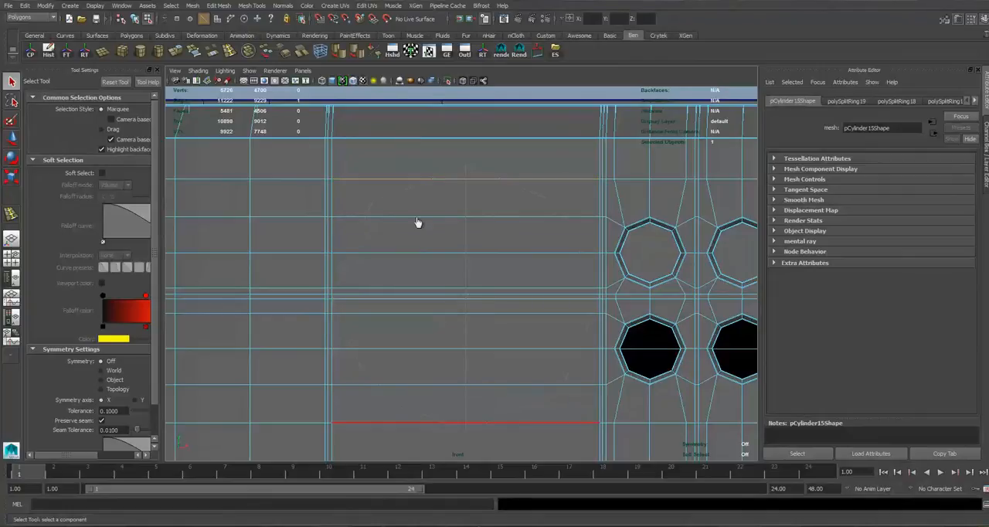
middle_click_drag(365, 253, 366, 212, "alt")
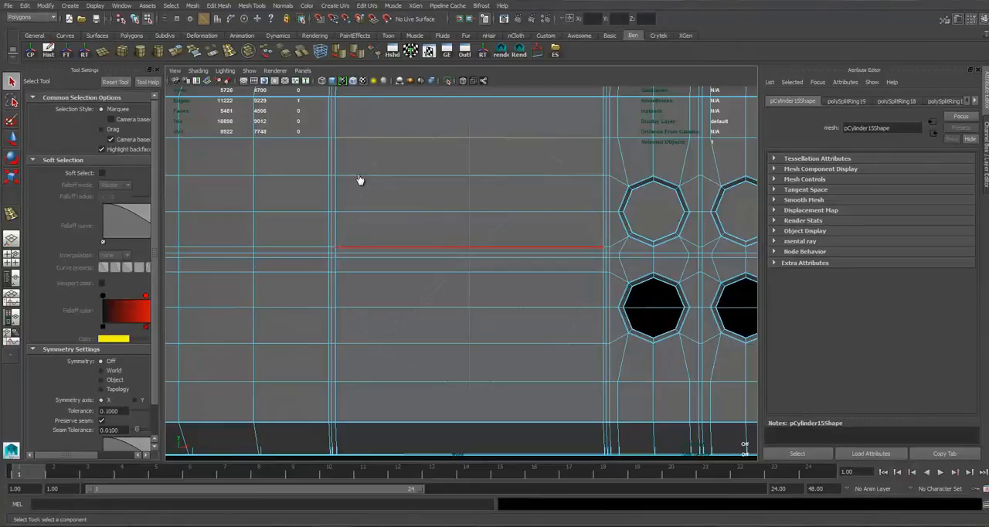
left_click_drag(374, 265, 358, 232)
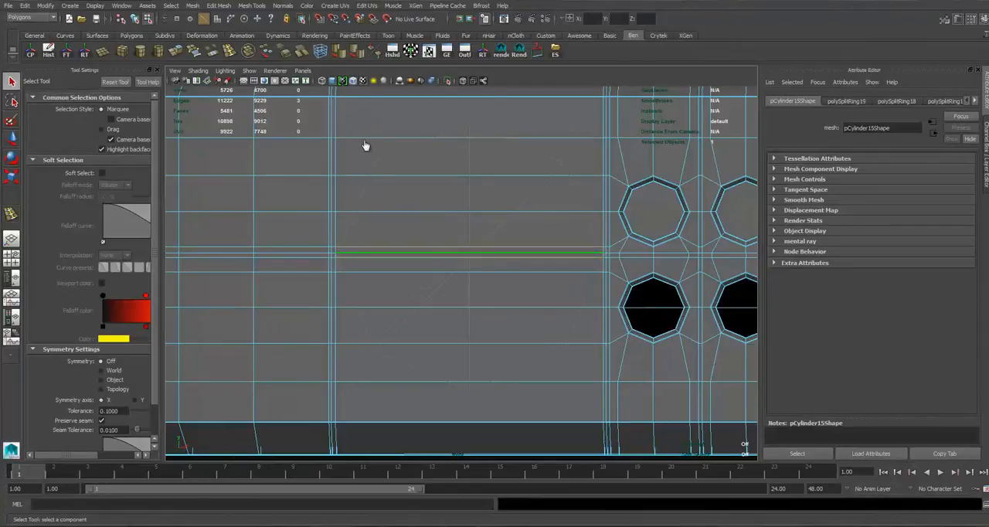
left_click(358, 253, "shift")
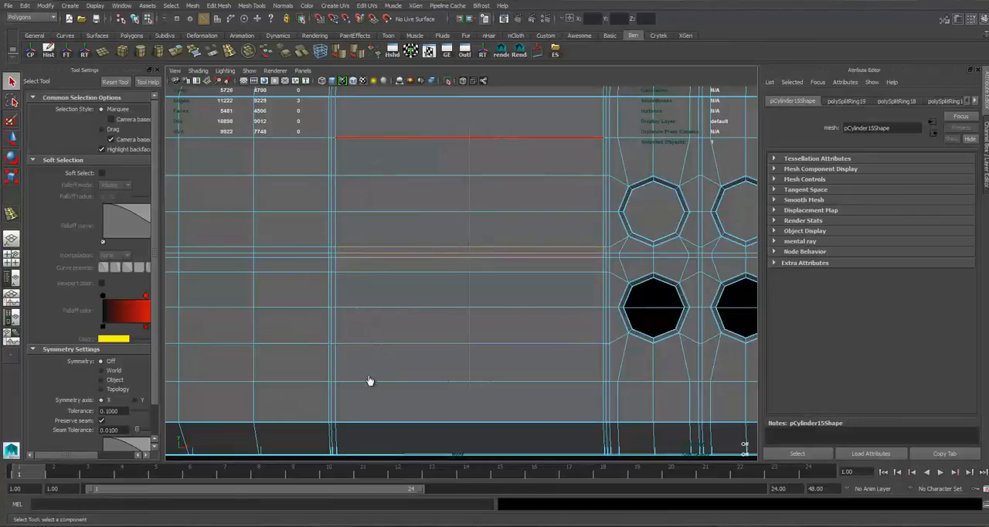
middle_click_drag(655, 235, 652, 257, "alt")
key("r")
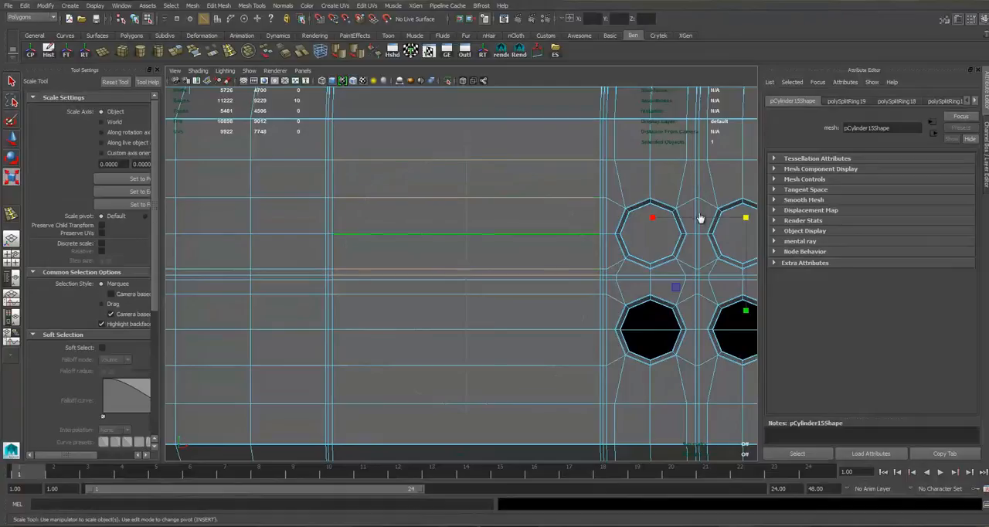
key("q")
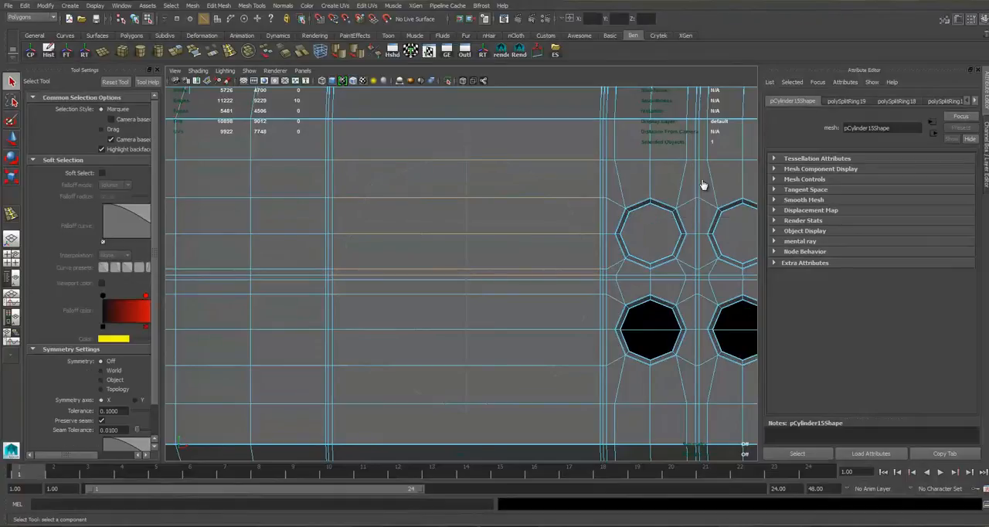
left_click_drag(434, 133, 474, 277)
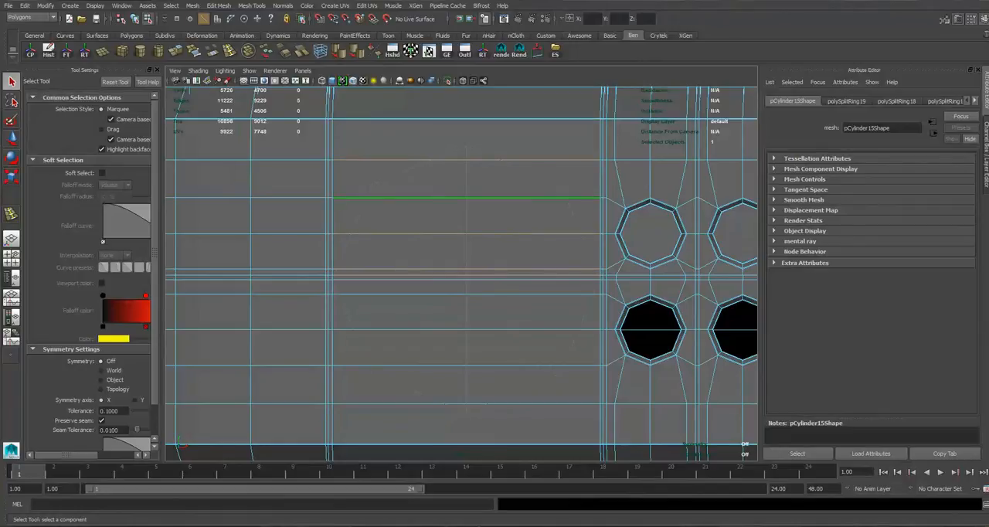
key("r")
mouse_move(466, 125)
left_mouse_down()
mouse_move(466, 194)
mouse_move(466, 123)
left_mouse_up()
key("w")
key("r")
middle_click_drag(466, 122, 463, 177, "alt")
left_click_drag(463, 108, 464, 163)
key("w")
left_click_drag(463, 104, 463, 99)
Scale the five lower horizontal edges between the new loops closer together and move them down toward the jack cylinder's lower end.
middle_click_drag(462, 287, 488, 201, "alt")
left_click_drag(488, 201, 491, 352)
key("r")
left_click_drag(488, 217, 490, 291)
key("w")
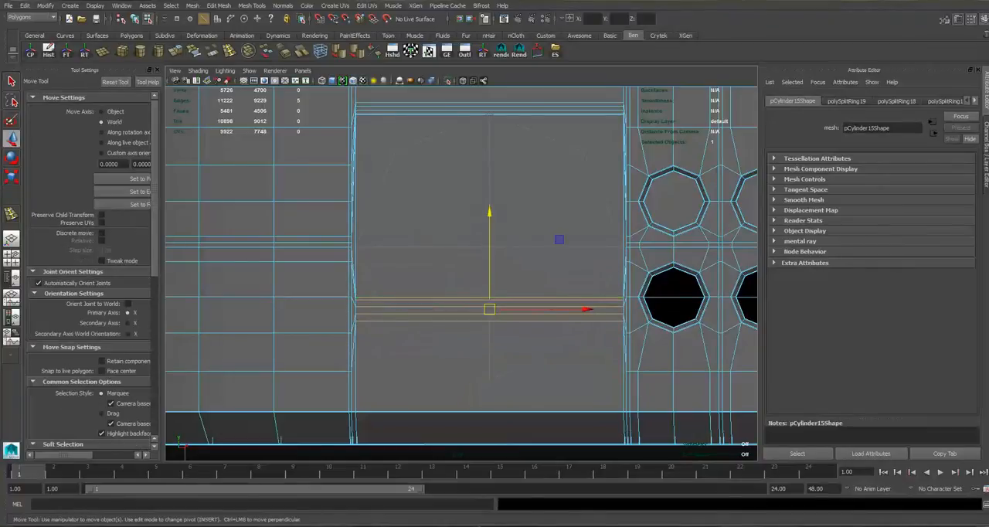
left_click_drag(489, 232, 489, 311)
middle_click_drag(490, 311, 490, 432, "alt")
Move a single horizontal edge of the jack area down onto the headphone-jack cylinder's horizontal centre line.
scroll(490, 432, "up", 4)
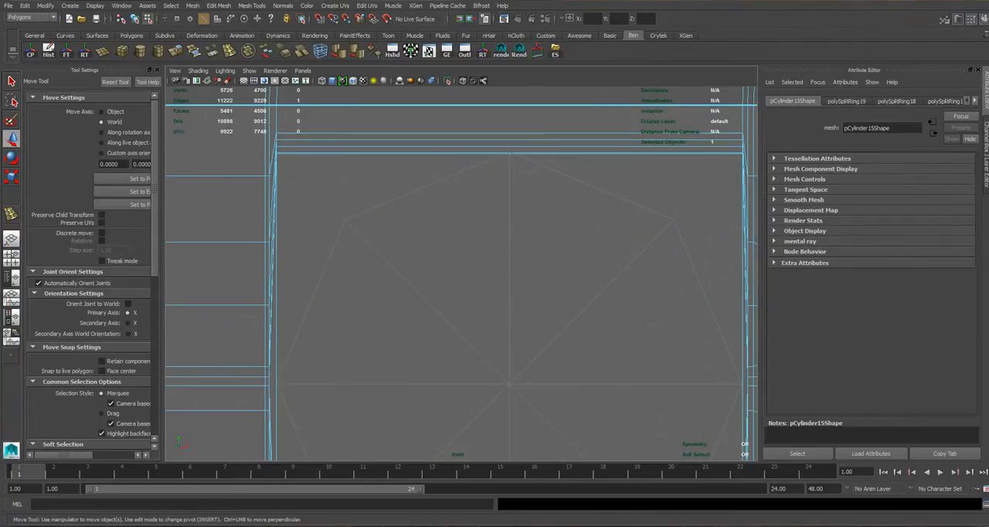
scroll(461, 270, "up", 3)
left_click_drag(472, 182, 491, 217)
scroll(475, 182, "down", 12)
scroll(475, 182, "up", 10)
left_click_drag(491, 219, 491, 343)
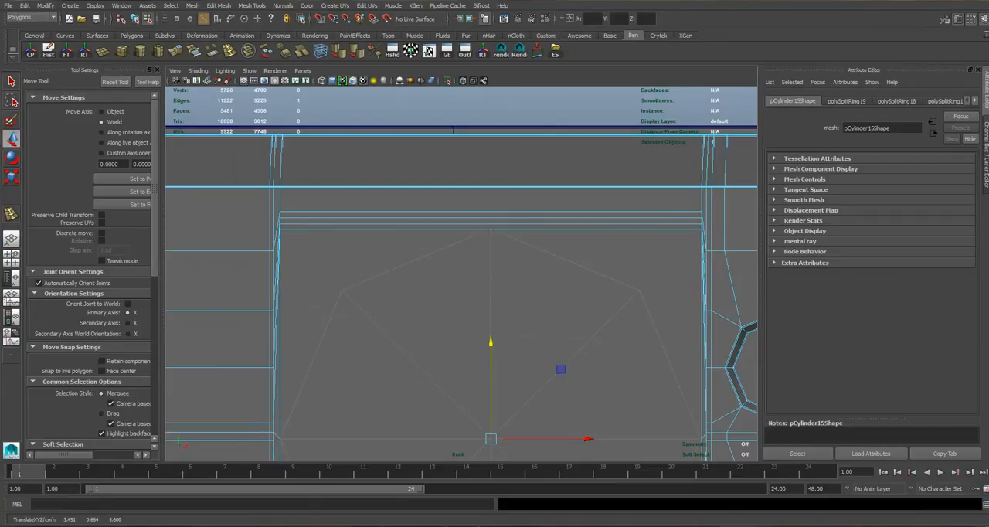
middle_click_drag(463, 386, 459, 90, "alt")
left_click_drag(491, 385, 491, 385)
Tighten the spacing of the lower edge group and align it with the lower end of the jack cylinder's outline.
key("r")
mouse_move(485, 269)
left_mouse_down()
mouse_move(485, 288)
mouse_move(486, 271)
left_mouse_up()
key("w")
left_click(485, 270)
key("r")
key("w")
middle_click_drag(485, 271, 474, 372, "alt")
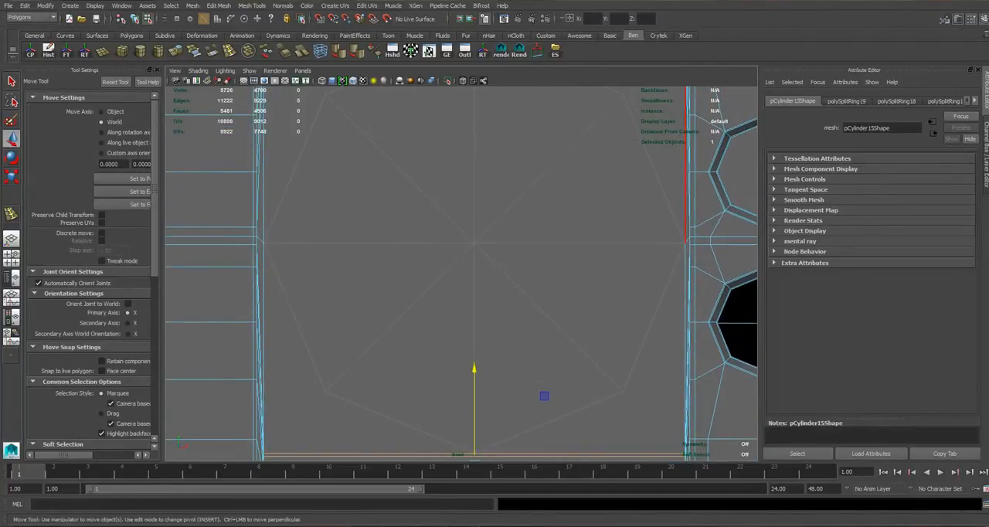
right_click_drag(474, 373, 445, 373, "alt")
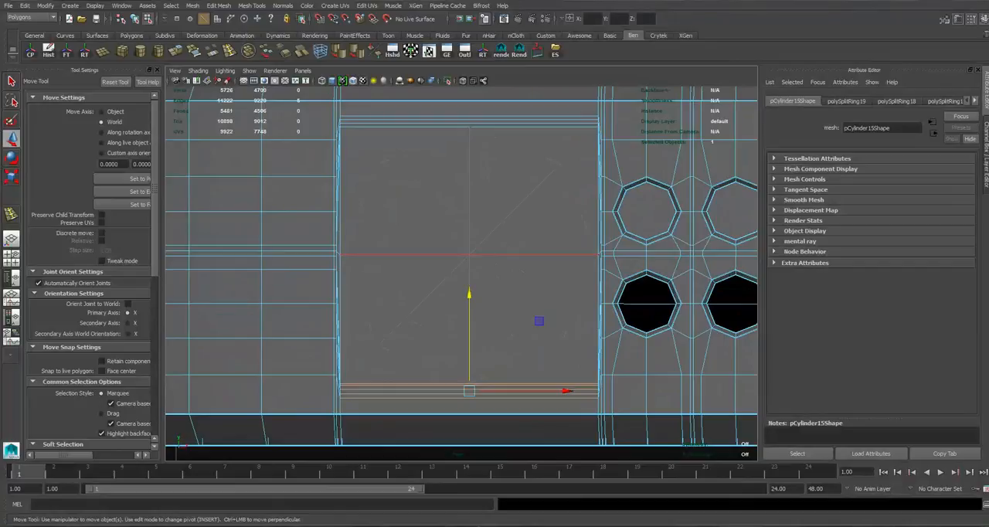
Scale the innermost upper and lower edges narrower horizontally so the jack area forms a hexagon.
left_click(473, 255)
middle_click_drag(473, 255, 475, 301, "alt")
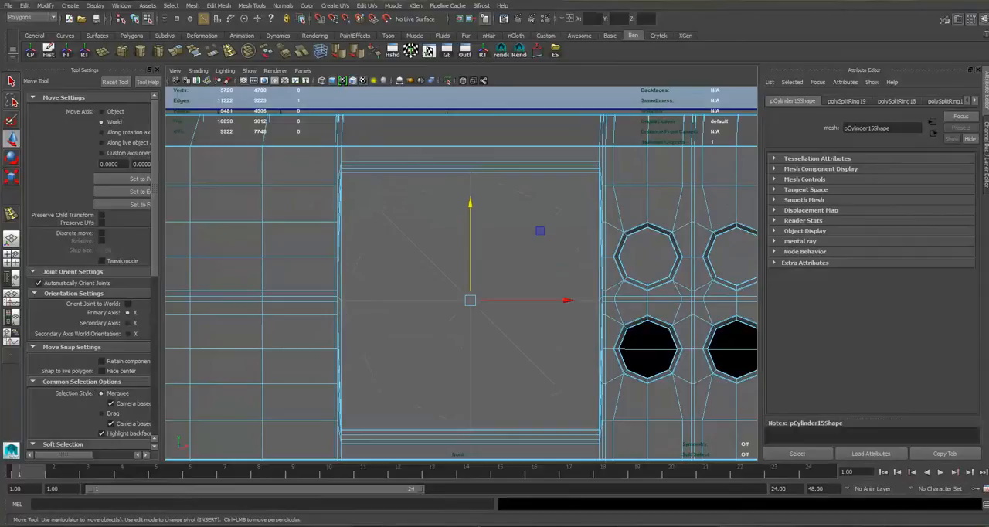
right_click_drag(399, 170, 437, 160)
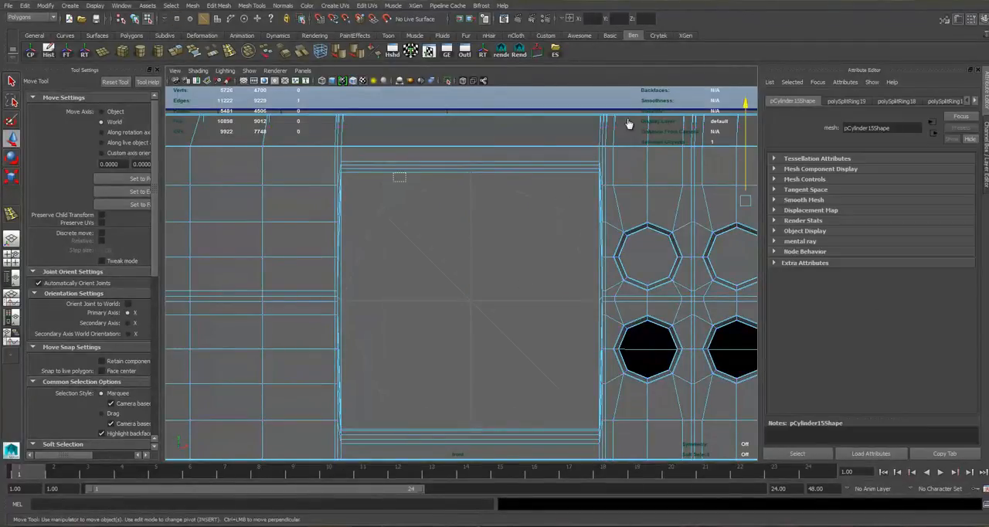
middle_click_drag(487, 205, 502, 168, "alt")
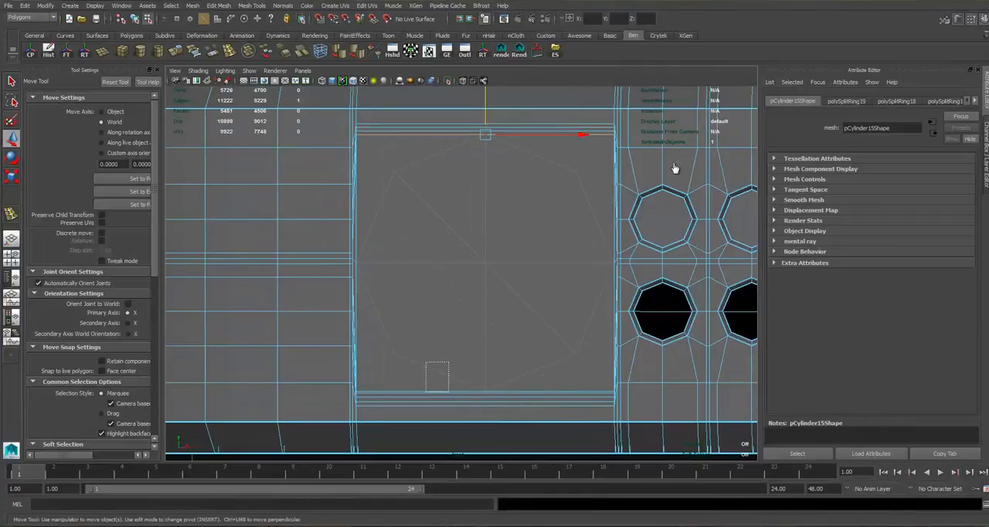
key("r")
mouse_move(514, 336)
middle_mouse_down()
mouse_move(505, 355)
mouse_move(507, 338)
mouse_move(566, 286)
mouse_move(518, 343)
middle_mouse_up()
middle_click_drag(520, 135, 513, 169, "alt")
Insert a vertical edge loop through the middle of the hexagonal jack area.
left_click(229, 51)
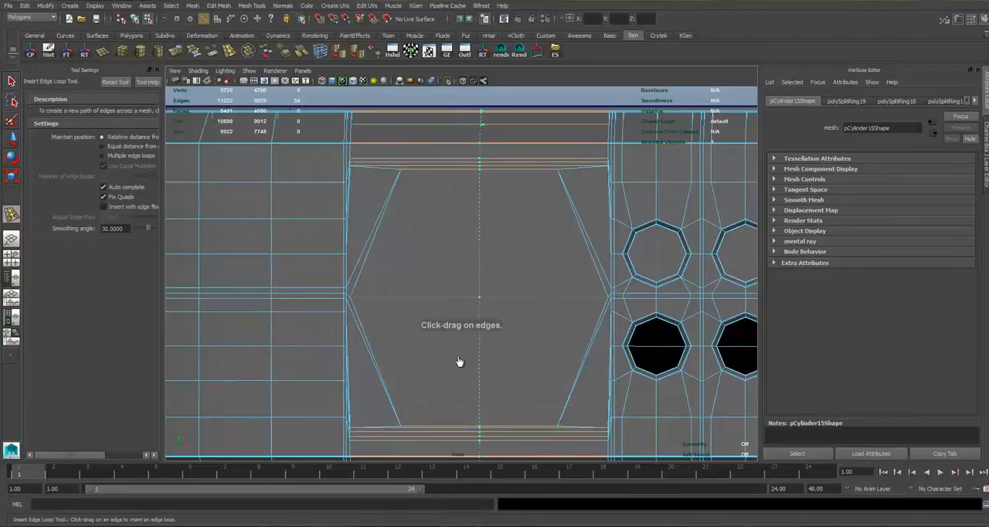
left_click_drag(375, 265, 375, 264)
key("q")
Scale the hexagon's four corner vertices to match the eight-sided outline of the headphone-jack cylinder.
right_click_drag(510, 199, 489, 196)
left_click_drag(470, 192, 488, 209)
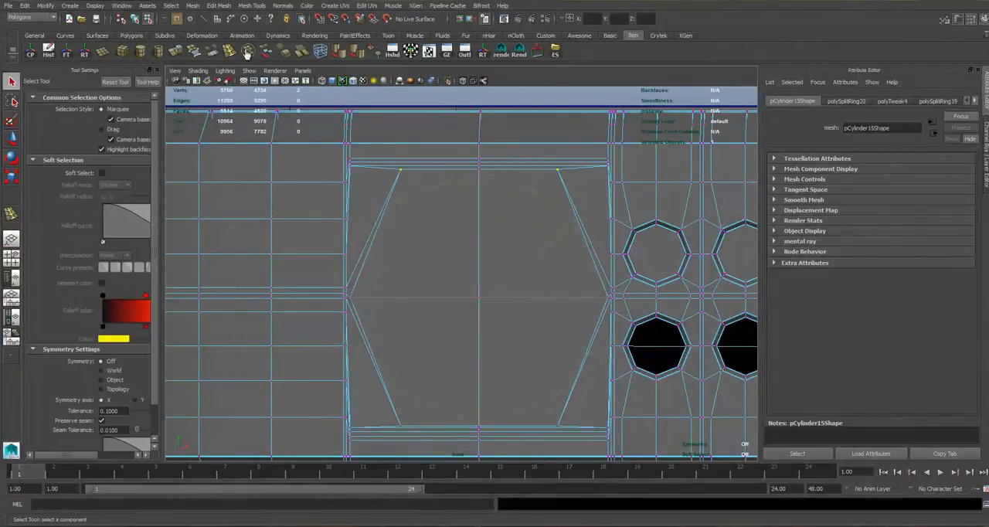
middle_click_drag(404, 423, 407, 370, "alt")
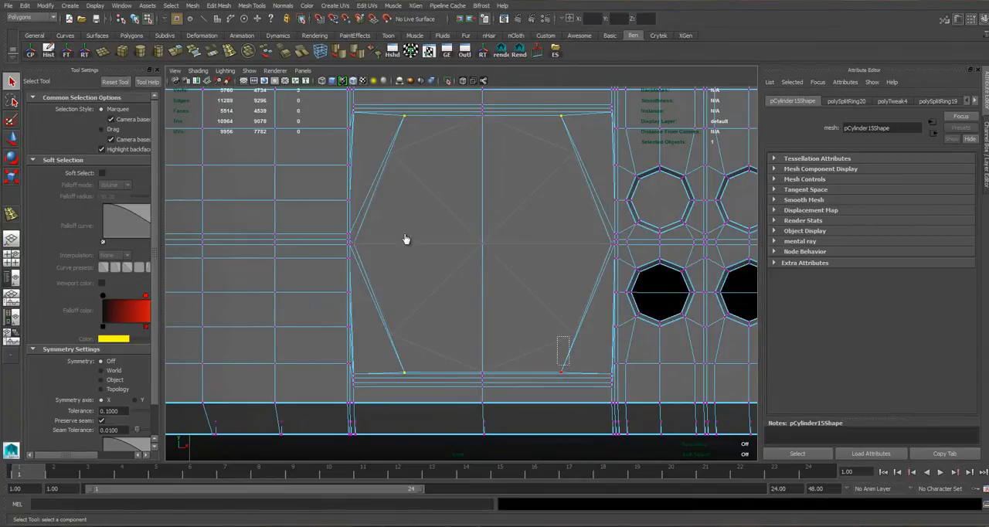
key("r")
middle_click_drag(410, 301, 354, 276)
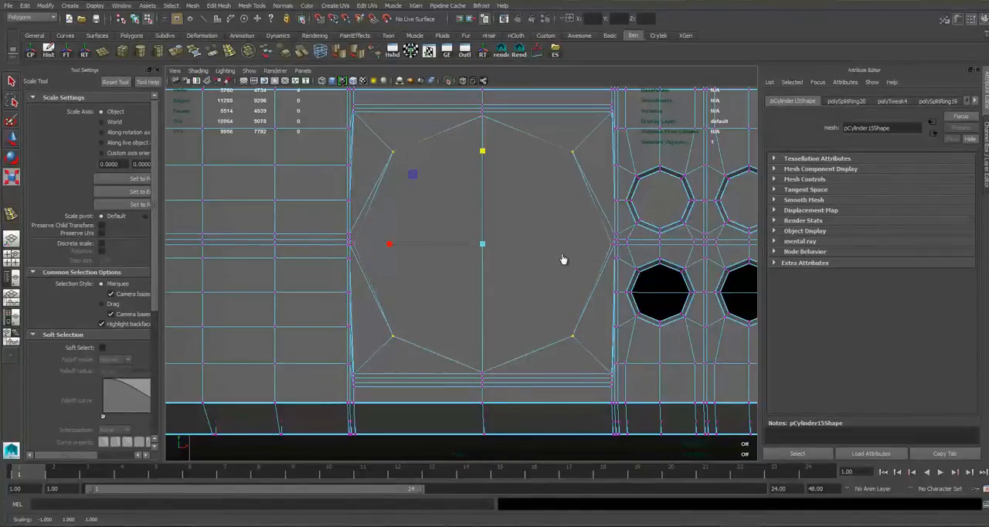
Delete the four faces inside the octagon to open the headphone-jack hole.
right_click_drag(460, 231, 460, 254)
left_click(444, 224)
left_click(499, 235, "shift")
left_click(503, 266, "shift")
left_click(459, 266, "shift")
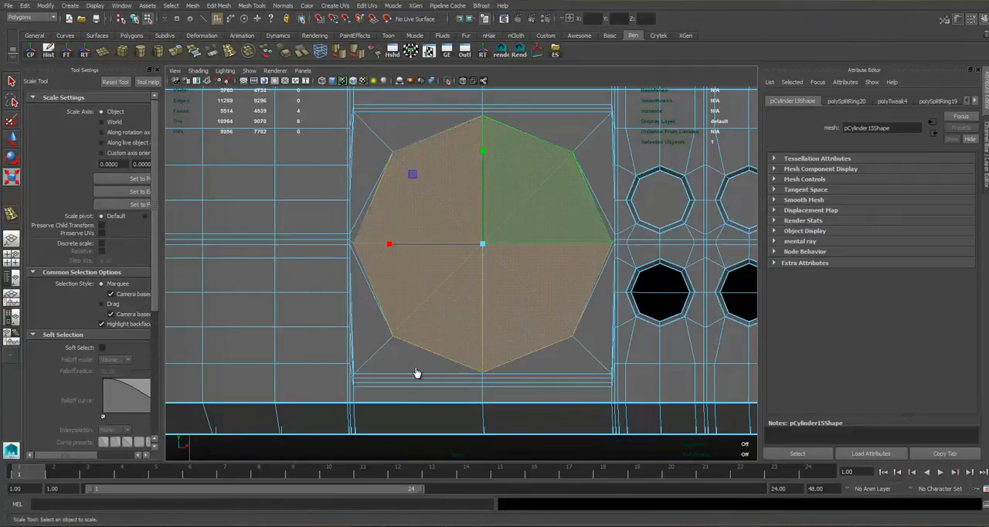
key("Delete")
right_click_drag(386, 135, 469, 171)
left_click(468, 170)
middle_click_drag(469, 171, 474, 179, "alt")
scroll(473, 180, "up", 4)
scroll(474, 179, "up", 2)
Scale the four short vertical edges beside the jack opening's side corners apart vertically, to about 2.425.
right_click_drag(400, 301, 399, 277)
left_click(398, 335)
middle_click_drag(574, 231, 340, 213, "alt")
middle_click_drag(618, 239, 446, 223, "alt")
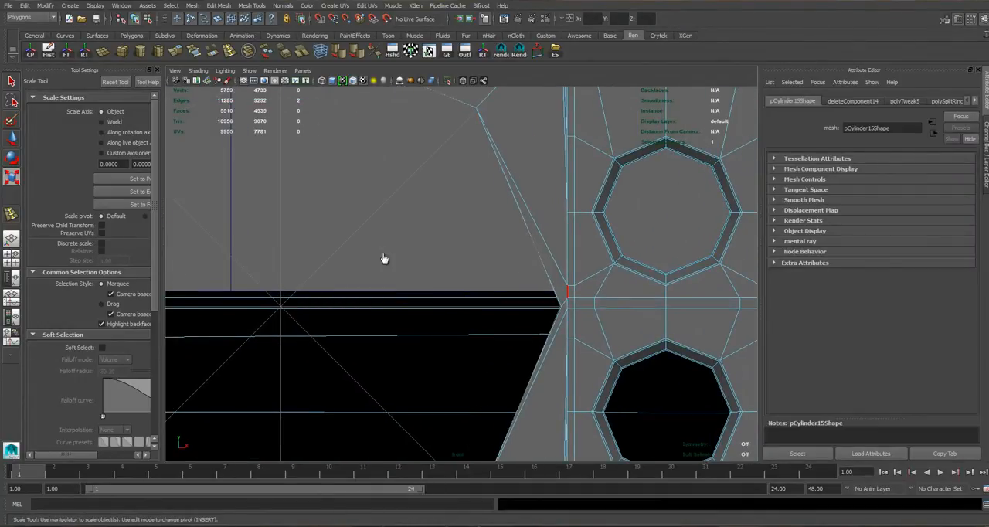
middle_click_drag(380, 237, 389, 228, "alt")
left_click(354, 255, "shift")
scroll(353, 256, "down", 10)
scroll(358, 263, "up", 4)
scroll(358, 263, "up", 5)
middle_click_drag(366, 255, 368, 253)
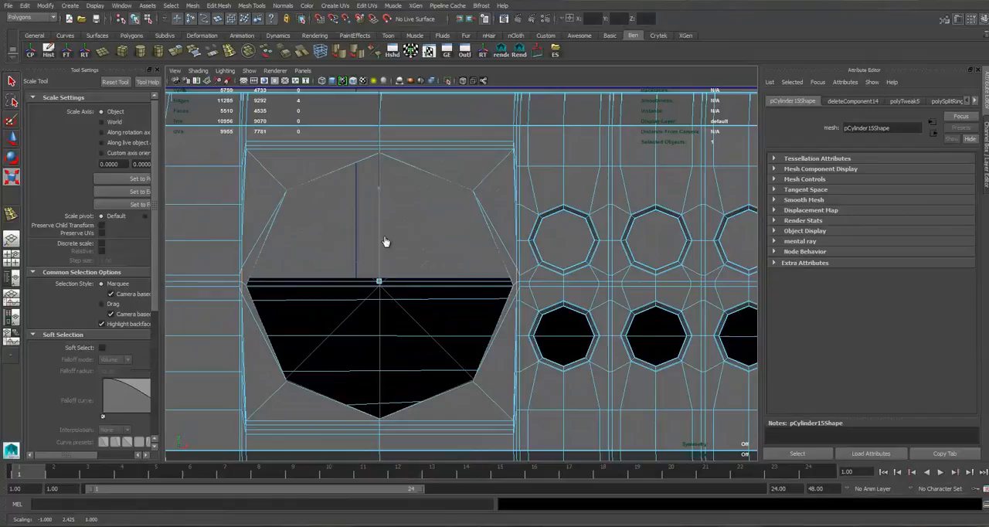
middle_click_drag(393, 189, 381, 132)
Check the jack opening in the perspective view with the body's smooth preview on, and return to the unsmoothed front view.
right_click_drag(287, 175, 331, 159)
middle_click_drag(359, 195, 446, 189, "alt")
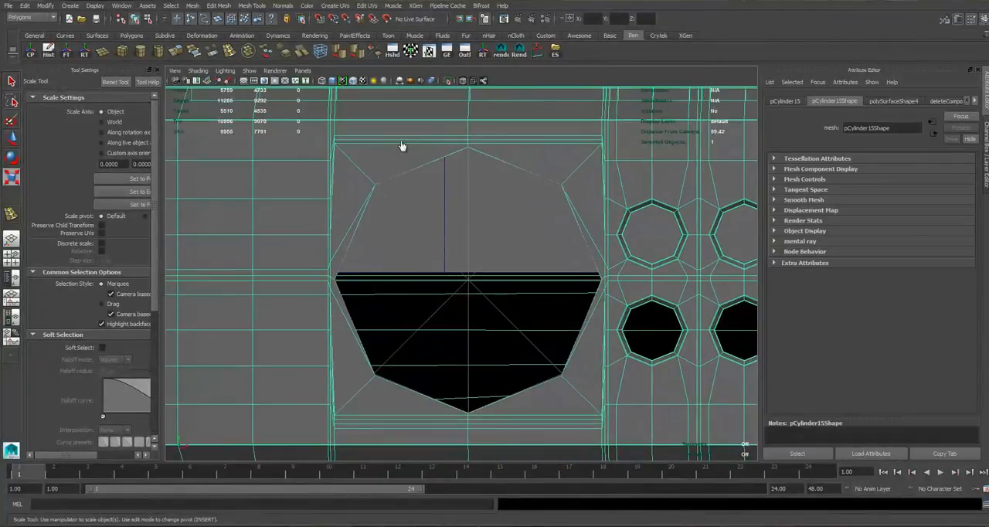
middle_click_drag(392, 205, 423, 249, "alt")
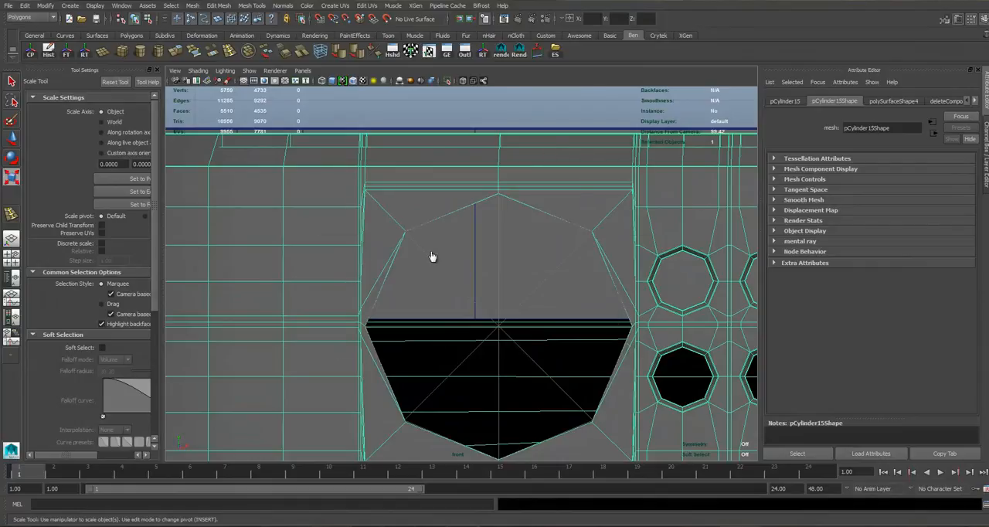
key("space")
left_click_drag(642, 226, 202, 104, "alt")
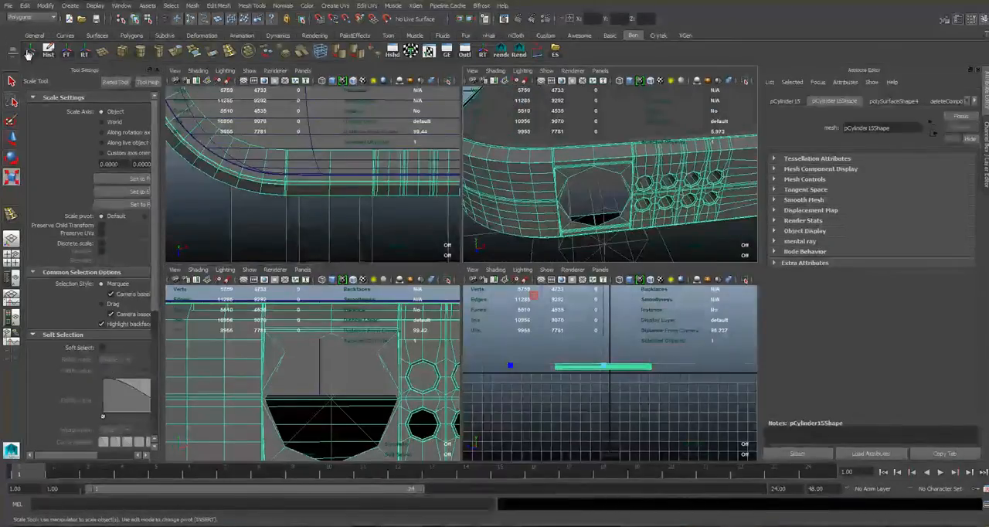
key("space")
left_click(186, 146)
right_click_drag(128, 126, 284, 155, "alt")
left_click(438, 137)
key("3")
left_click(576, 205)
left_click_drag(576, 205, 458, 147, "alt")
left_click(457, 148)
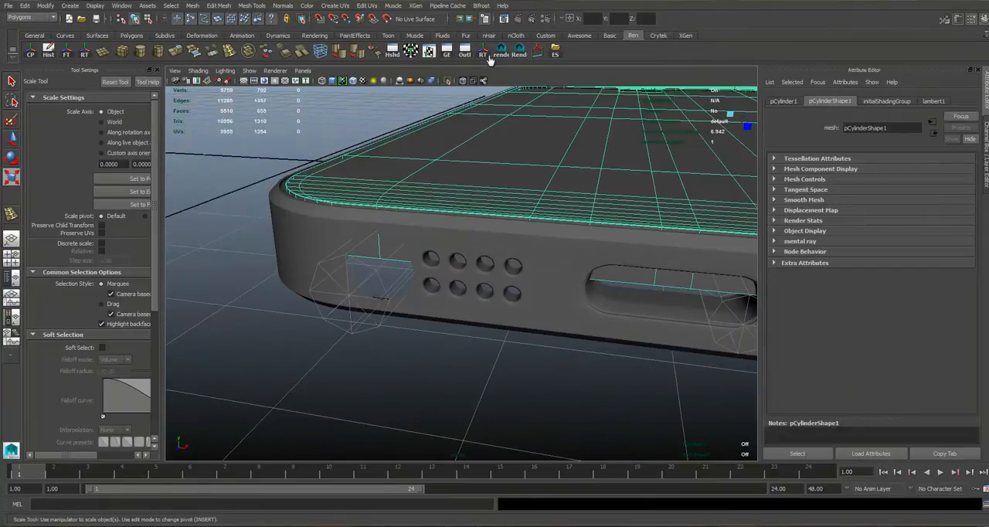
key("1")
key("space")
key("space")
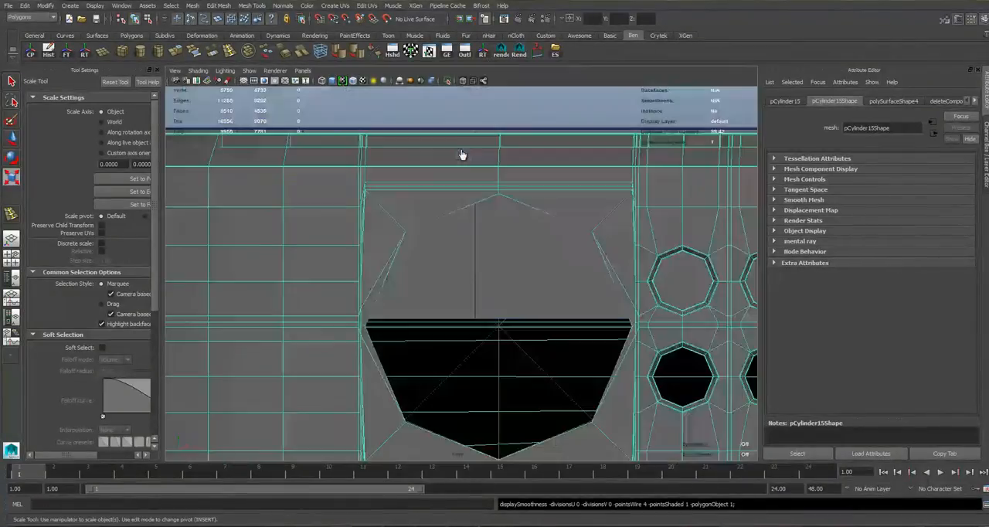
Extrude the octagonal border edges of the headphone-jack opening and scale the new edges inward to about 0.983.
right_click(464, 111)
right_click_drag(465, 111, 469, 106)
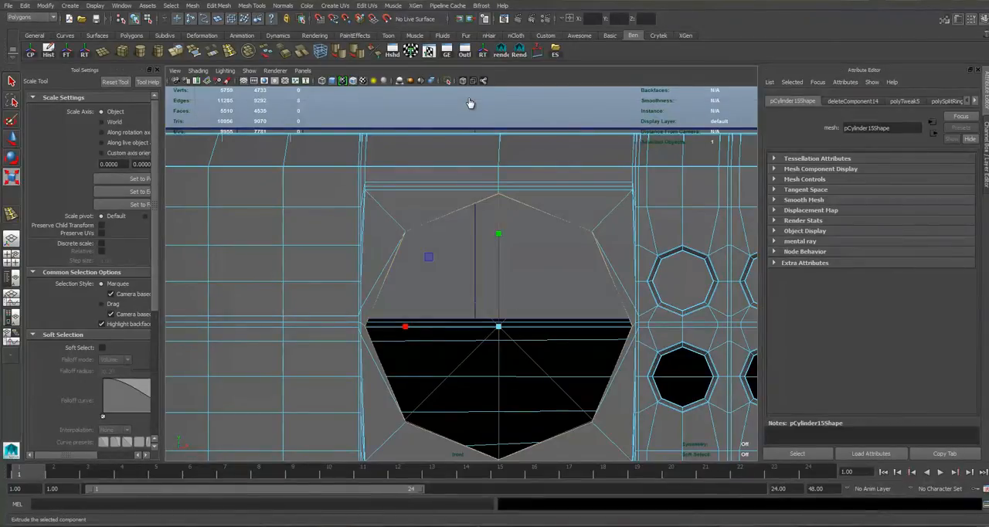
key("ctrl+e")
left_click_drag(446, 304, 468, 314)
key("ctrl+z")
left_click(510, 155)
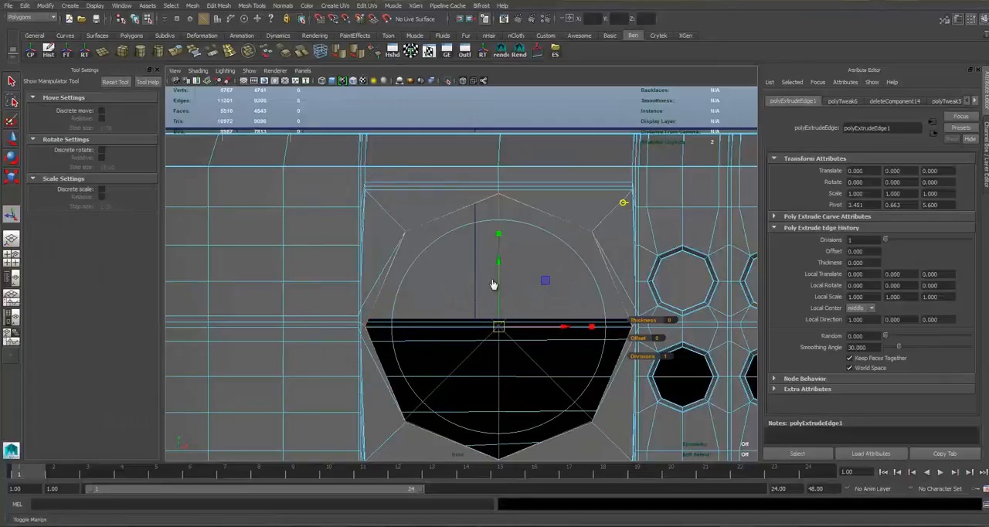
left_click(498, 235)
left_click_drag(490, 233, 496, 301)
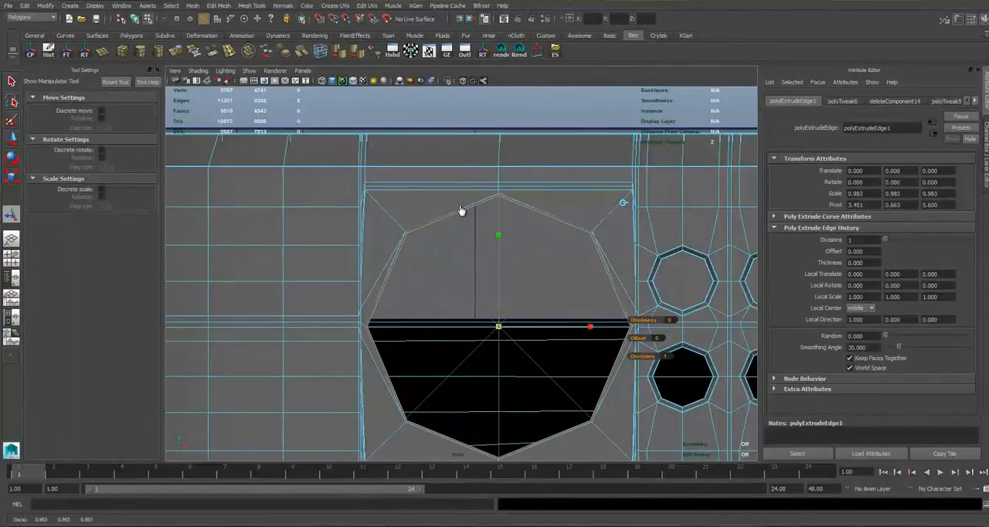
Move the extruded octagonal edge loop slightly inward along the depth of the phone in the perspective view.
key("space")
key("space")
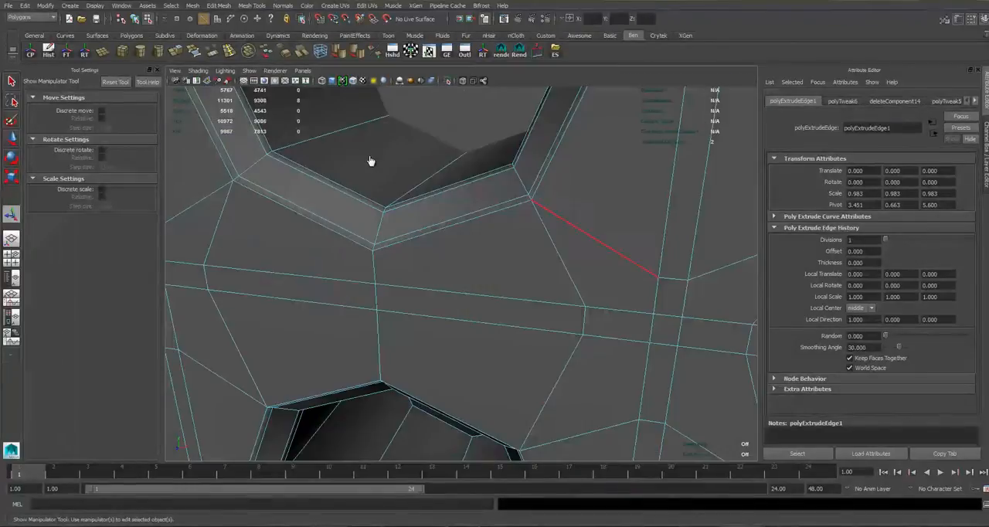
key("f")
right_click_drag(387, 159, 472, 187, "alt")
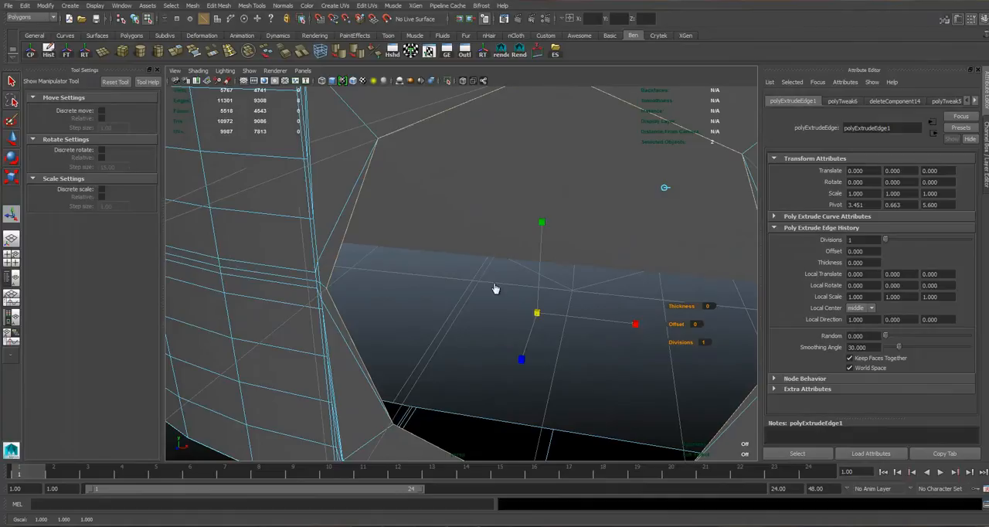
middle_click_drag(490, 144, 491, 148)
left_click_drag(490, 321, 471, 337, "alt")
key("w")
middle_click_drag(492, 349, 495, 352, "shift")
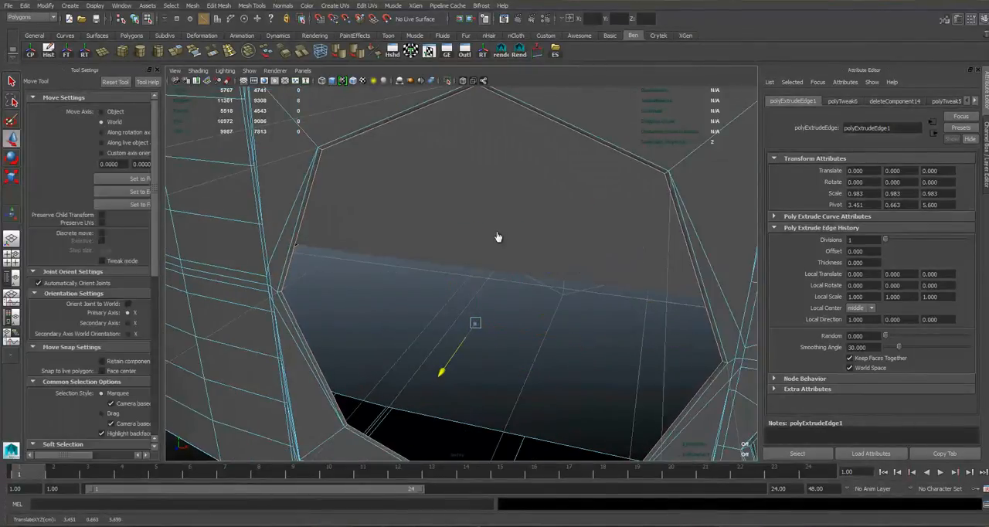
Extrude the octagonal border edges again and push them deep into the body to form the jack's inner walls.
key("ctrl+e")
left_click(425, 108)
left_click_drag(456, 353, 435, 263)
right_click_drag(352, 257, 335, 259)
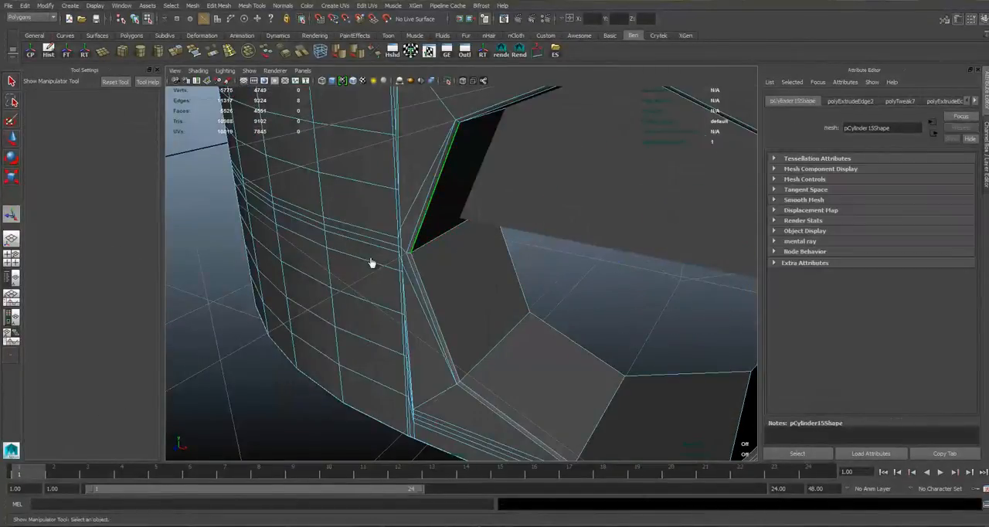
Bevel the edge loop around the jack opening's rim with a fraction of 0.5 and one segment.
left_click_drag(638, 260, 470, 256, "alt")
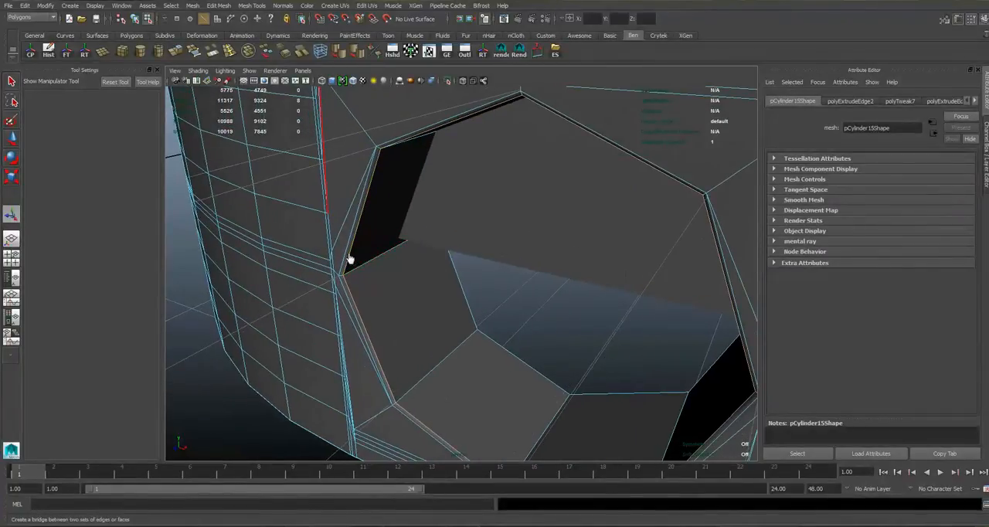
left_click(49, 51)
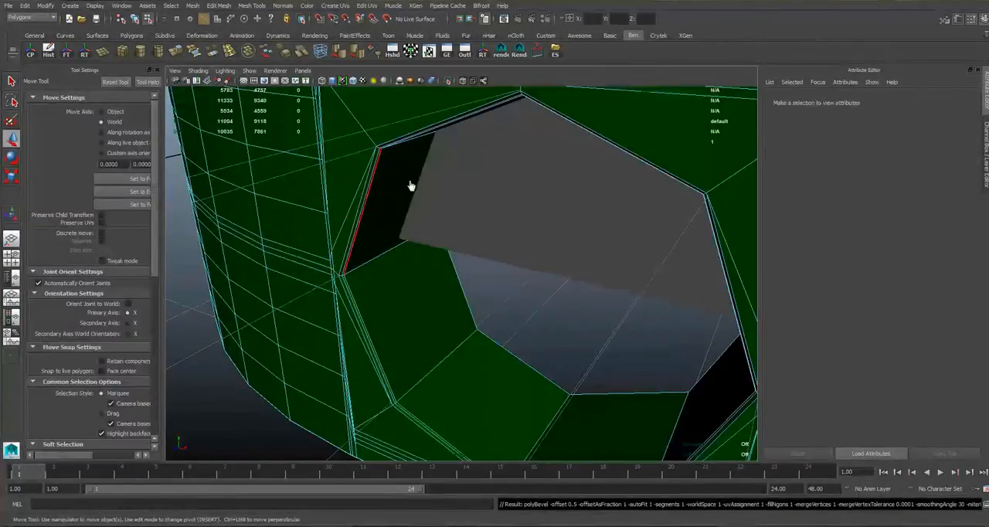
left_click(411, 179)
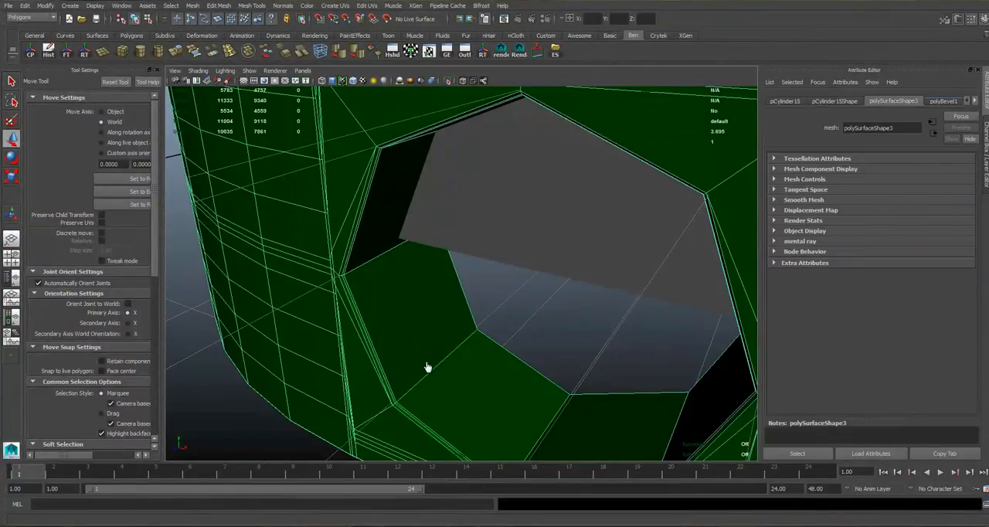
Select the ring of inner wall faces inside the headphone-jack opening.
right_click(425, 276)
right_click_drag(431, 278, 435, 399)
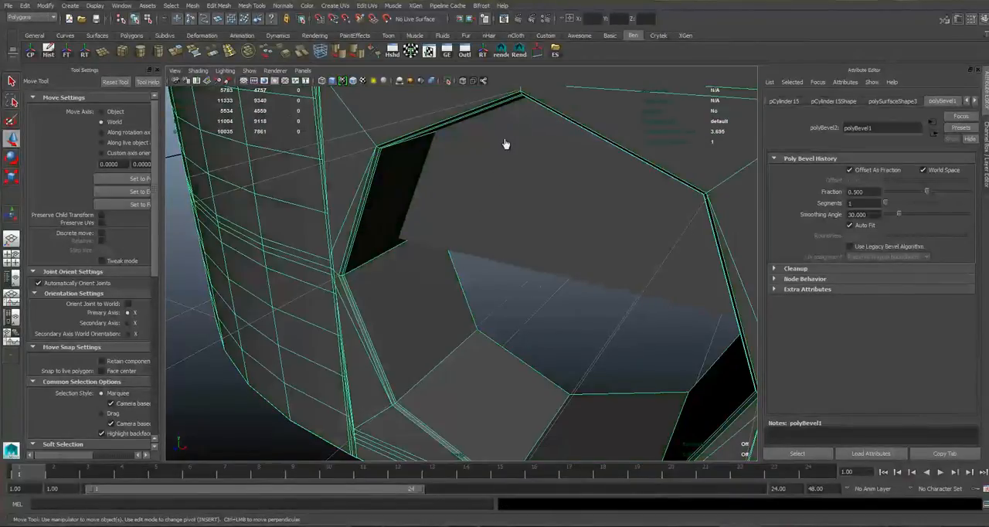
left_click(506, 143)
scroll(506, 144, "down", 5)
left_click_drag(506, 145, 518, 183, "alt")
middle_click_drag(517, 183, 557, 170, "alt")
left_click(480, 175)
left_click(531, 162)
left_click(445, 167)
middle_click_drag(445, 167, 450, 177, "alt")
scroll(450, 177, "up", 5)
right_click_drag(335, 302, 336, 334)
left_click(335, 355)
left_click(313, 303, "shift")
scroll(445, 376, "down", 5)
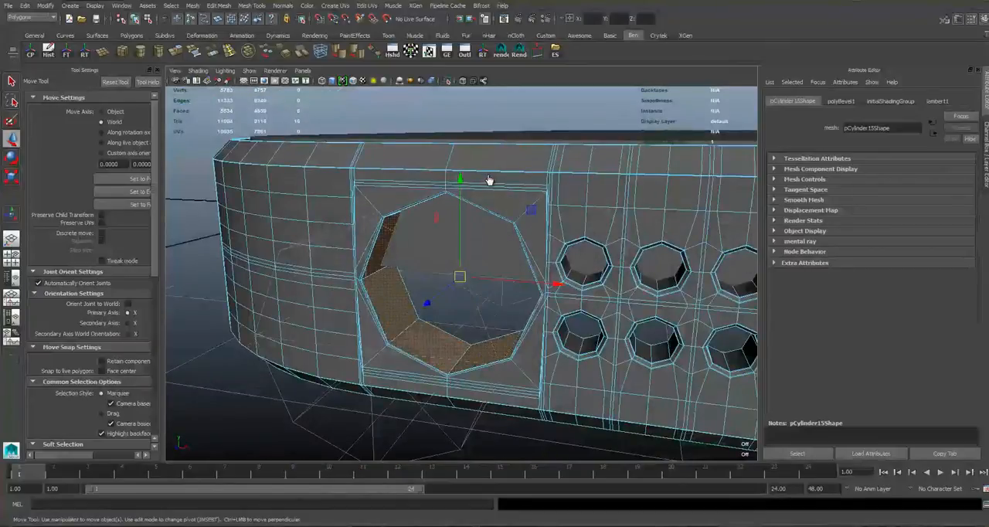
Duplicate the body frame and move the copy up above the original phone.
scroll(445, 376, "down", 5)
right_click_drag(394, 249, 379, 249)
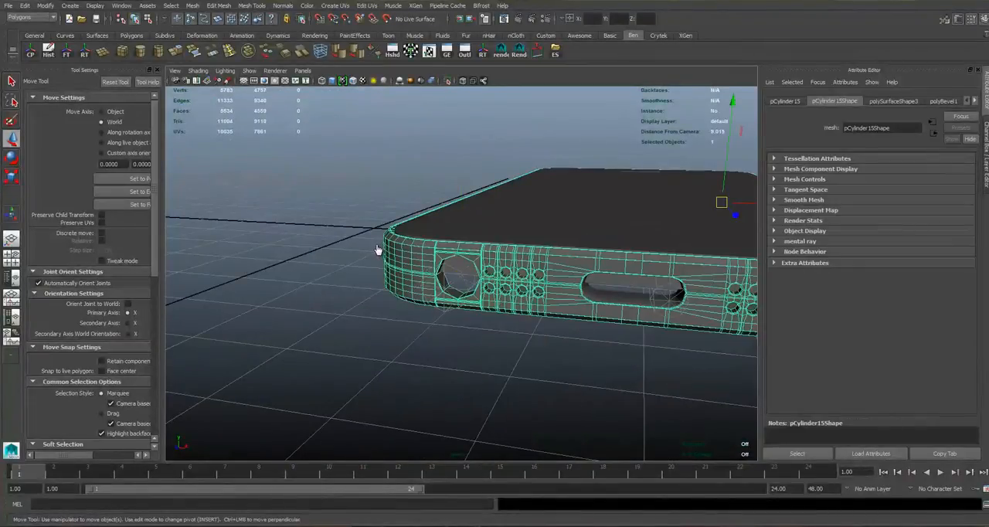
scroll(447, 178, "down", 3)
middle_click_drag(483, 161, 483, 160, "shift")
scroll(483, 159, "up", 2)
scroll(482, 159, "up", 5)
Try to delete all faces of the duplicated frame except the jack's inner walls, and undo the deletion.
right_click_drag(430, 250, 430, 278)
left_click(452, 299)
double_click(471, 325, "shift")
scroll(388, 231, "down", 8)
left_click_drag(387, 165, 610, 317, "shift")
scroll(532, 212, "up", 3)
scroll(386, 250, "up", 6)
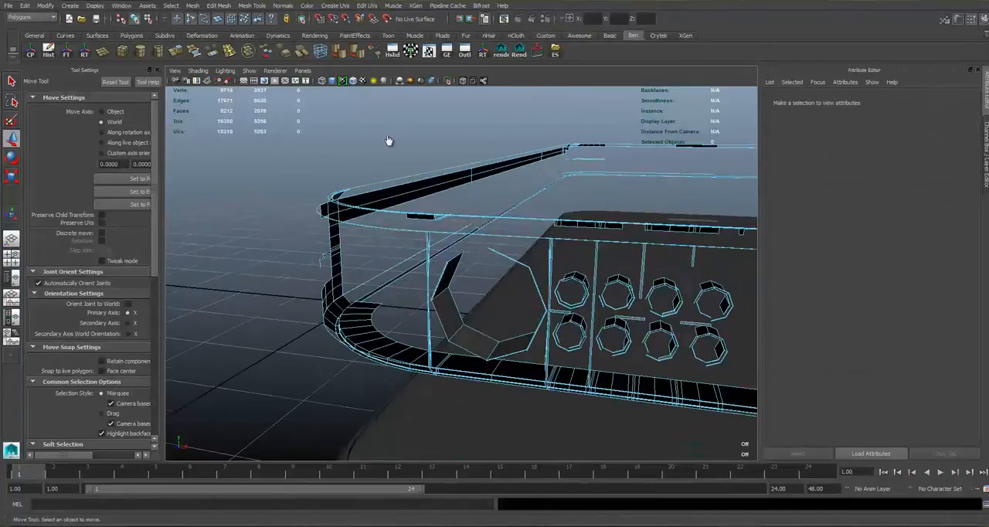
key("ctrl+z")
Turn off camera-based marquee selection and delete all faces of the duplicated frame except the jack's inner walls.
key("q")
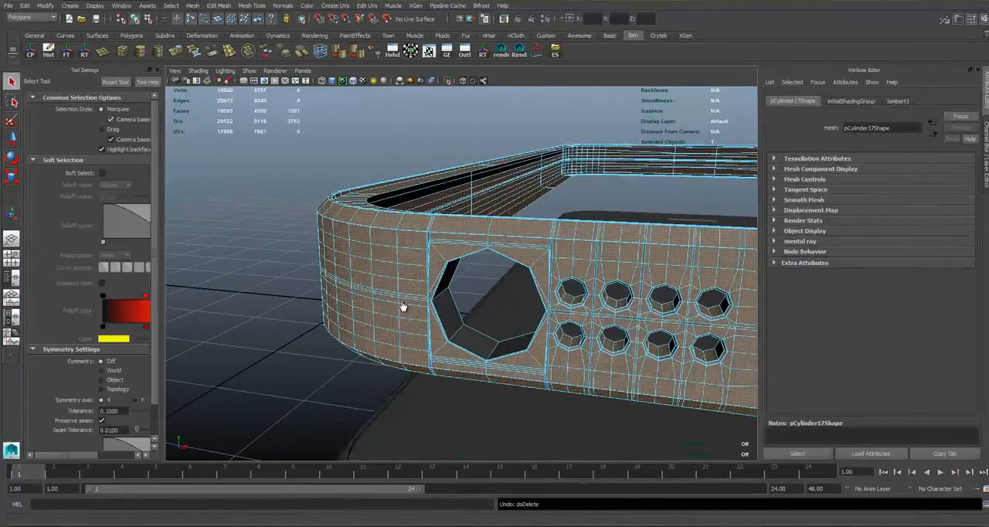
scroll(401, 278, "down", 5)
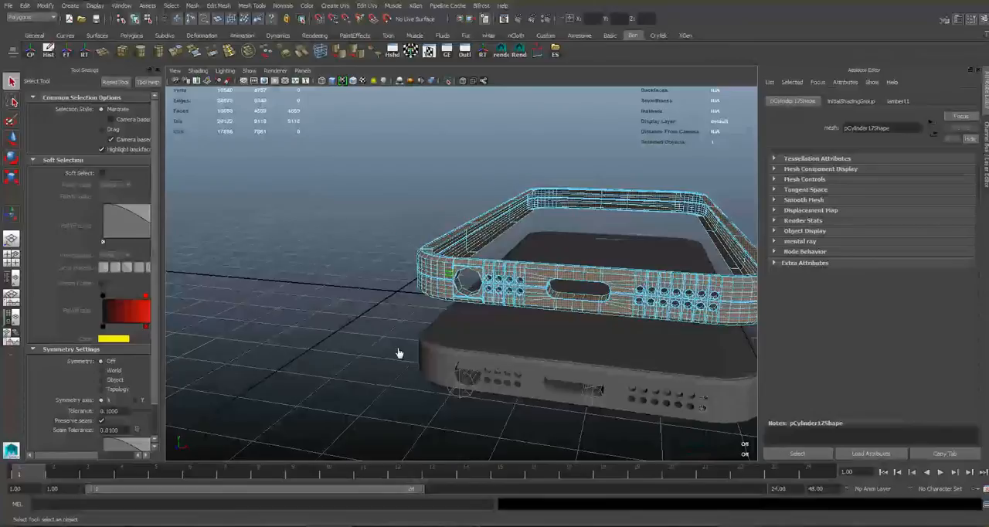
scroll(399, 345, "up", 4)
left_click(455, 300)
scroll(568, 301, "down", 5)
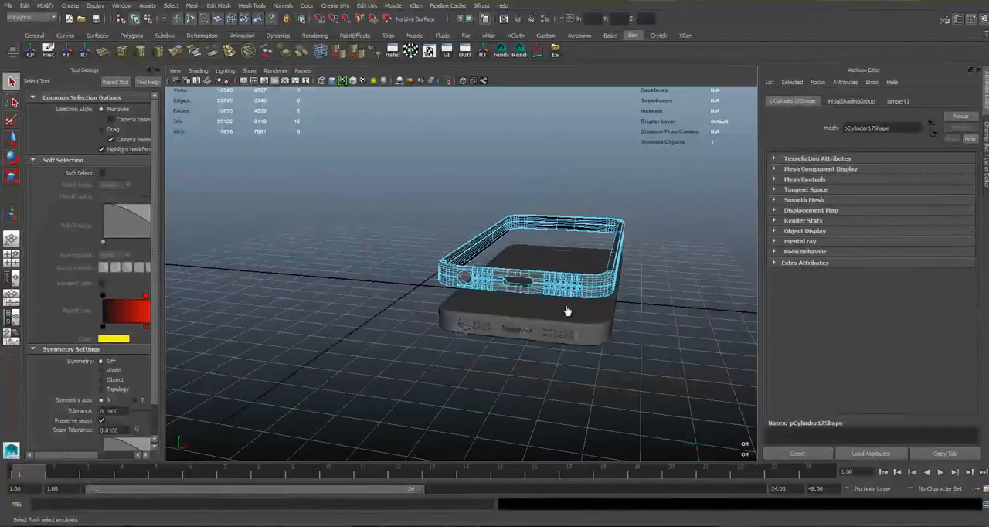
scroll(510, 336, "up", 4)
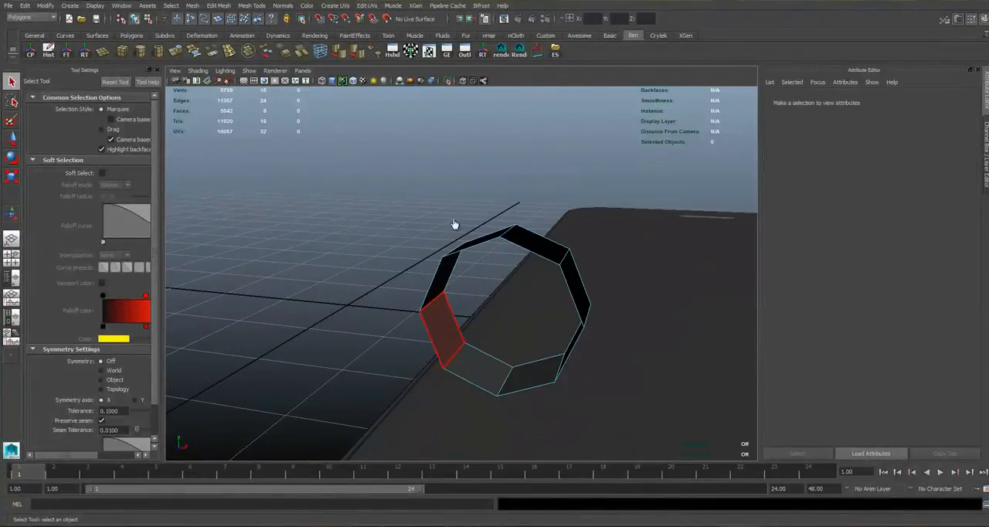
right_click_drag(448, 308, 475, 280)
left_click_drag(409, 240, 457, 280)
middle_click_drag(376, 218, 382, 159, "alt")
scroll(382, 159, "down", 5)
Center the pivot of the remaining jack ring and move it down into the body's headphone-jack opening.
key("w")
left_click(30, 50)
left_click_drag(477, 153, 476, 241)
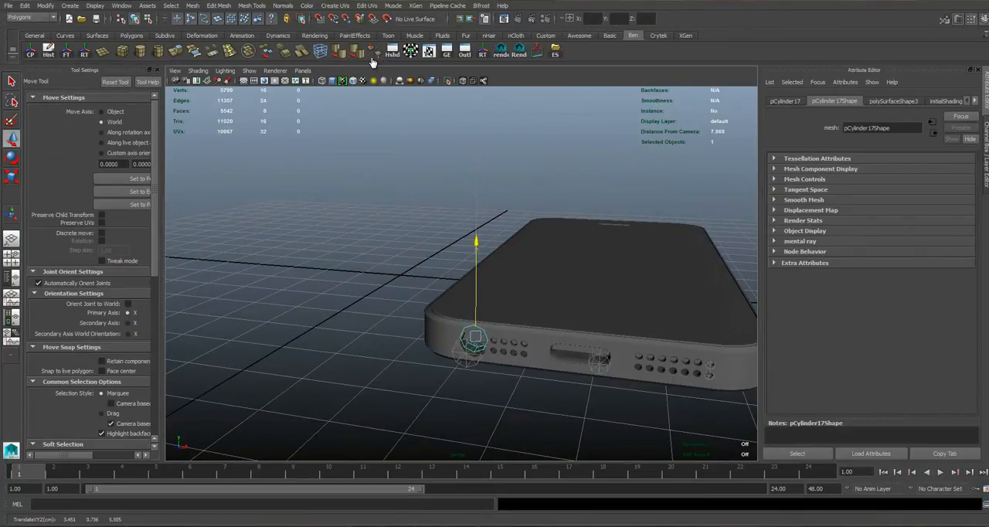
key("f")
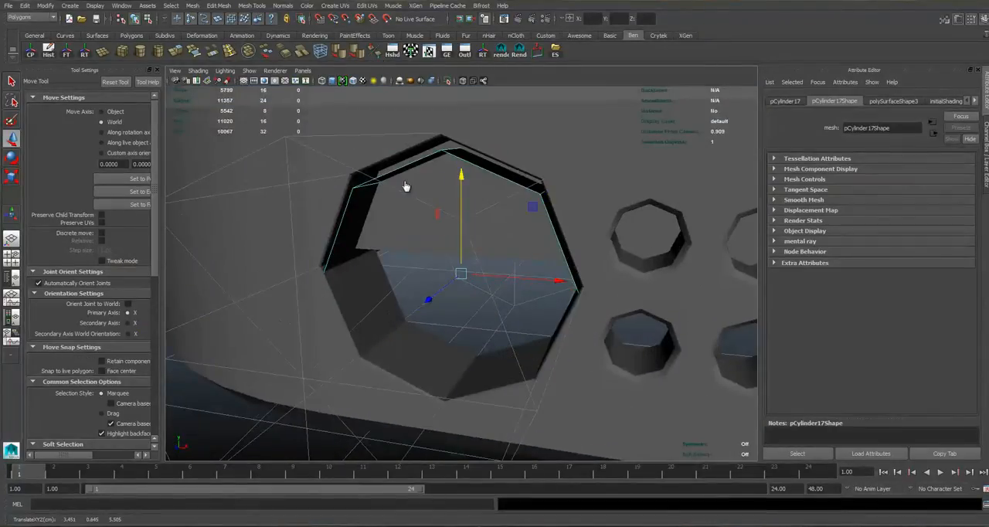
key("r")
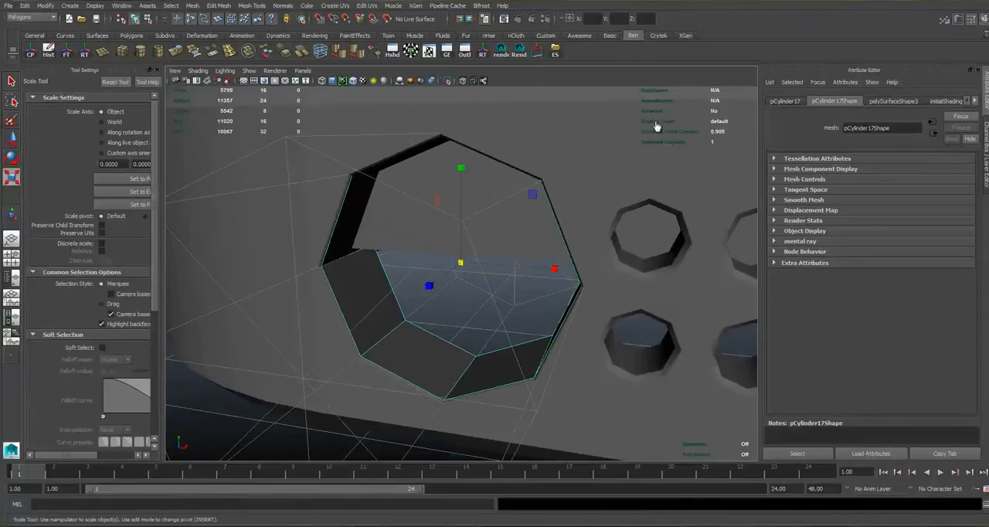
Move the jack ring's back edge loop toward the front and scale it down so the walls taper inward.
middle_click_drag(545, 206, 546, 178)
right_click_drag(358, 292, 358, 264)
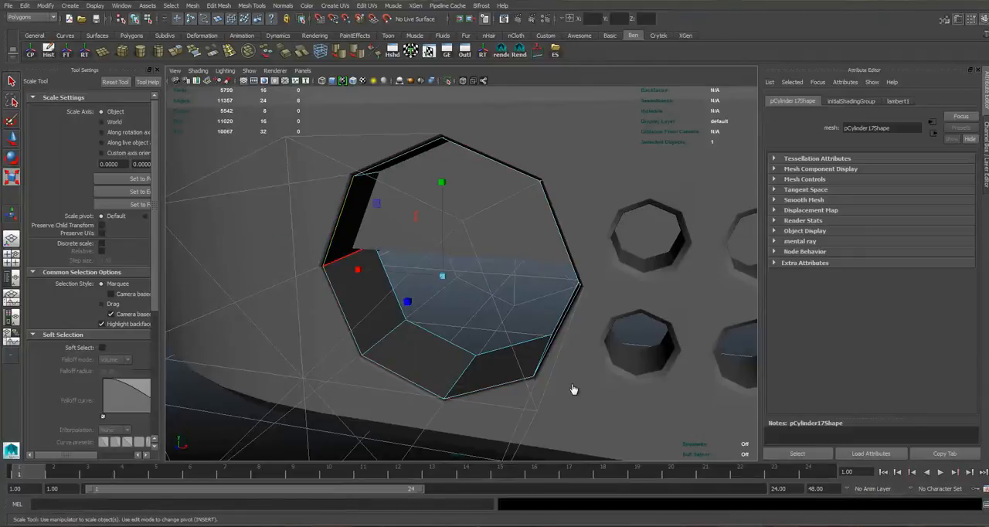
left_click_drag(574, 391, 563, 383, "alt")
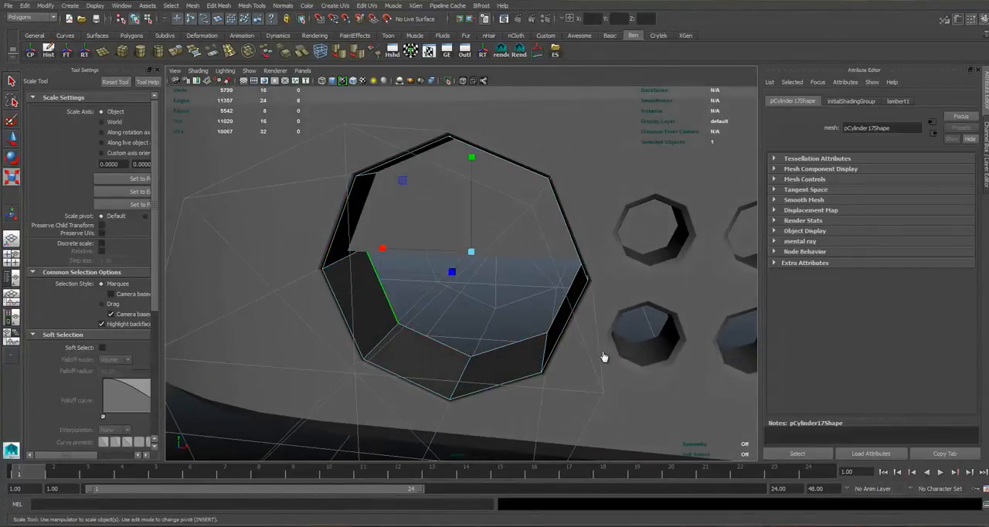
key("w")
left_click_drag(625, 360, 576, 345, "alt")
middle_click_drag(491, 201, 438, 245, "shift")
key("r")
middle_click_drag(529, 287, 395, 238)
left_click_drag(395, 239, 497, 332, "alt")
key("w")
key("r")
Show the reference layer in the front view and scale the jack ring's inner edge loop by about 0.934.
key("space")
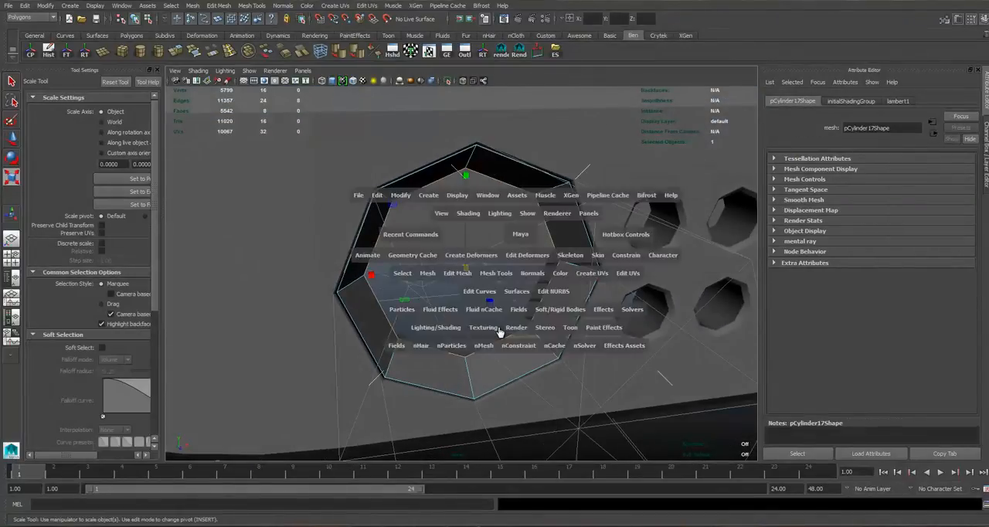
key("space")
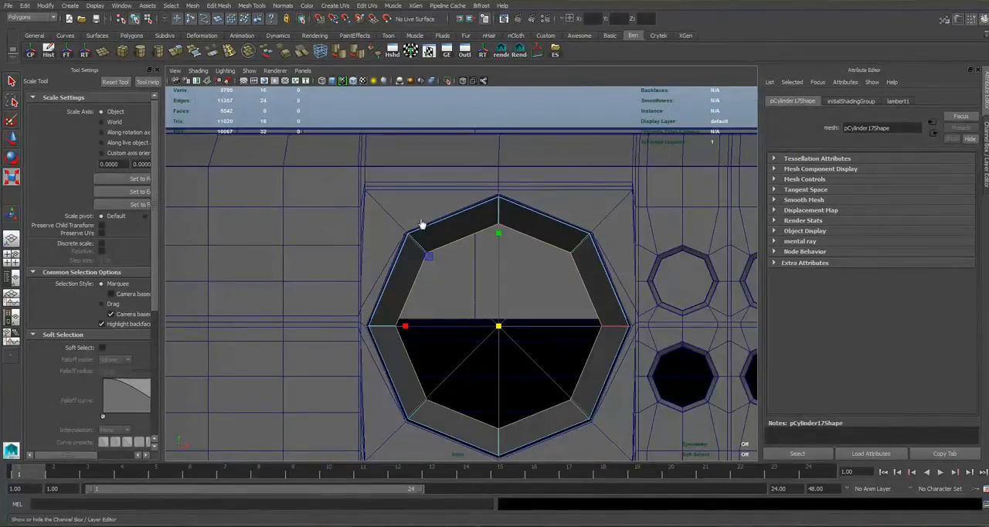
key("ctrl+a")
scroll(543, 318, "down", 3)
scroll(554, 286, "up", 1)
middle_click_drag(537, 302, 499, 278, "alt")
scroll(499, 309, "up", 1)
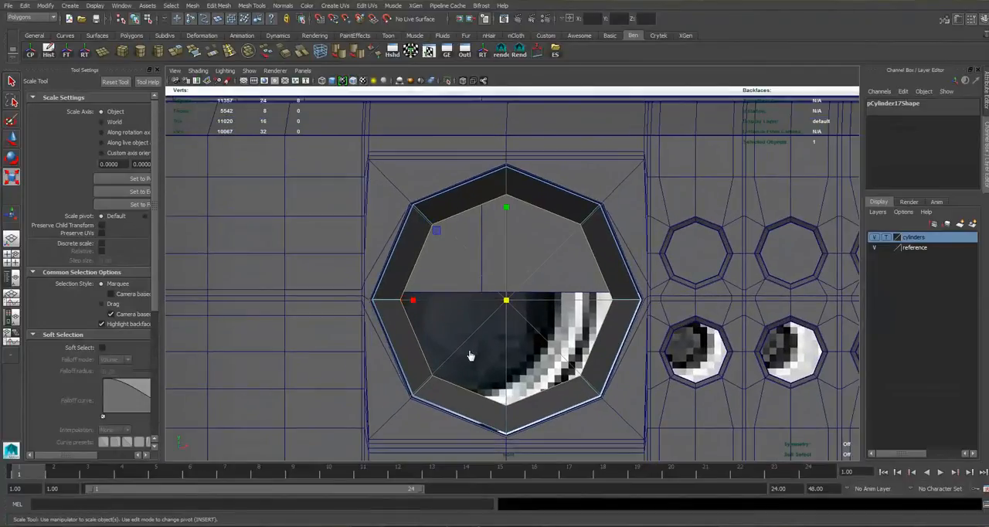
middle_click_drag(450, 368, 453, 370)
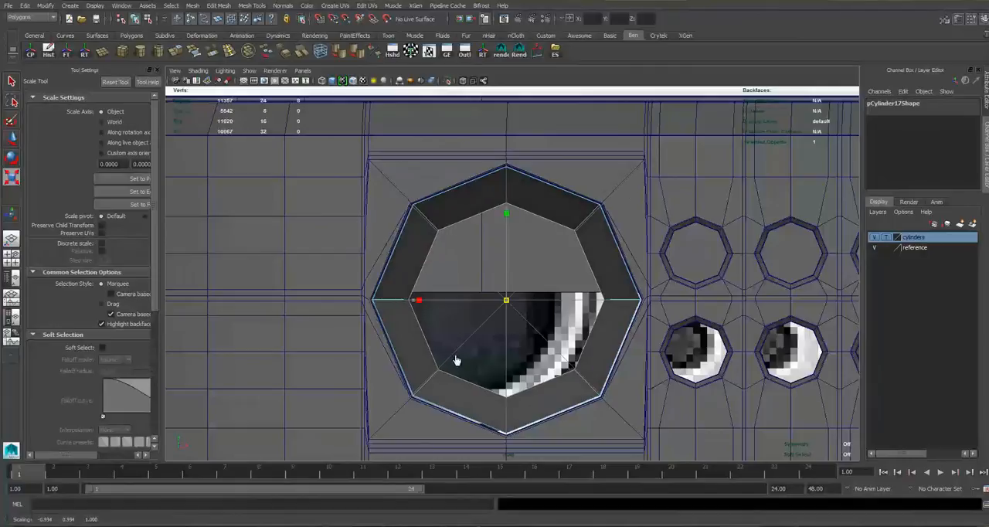
Extrude the jack ring's inner edge loop and push it deeper into the body to form the jack's tube.
key("space")
key("space")
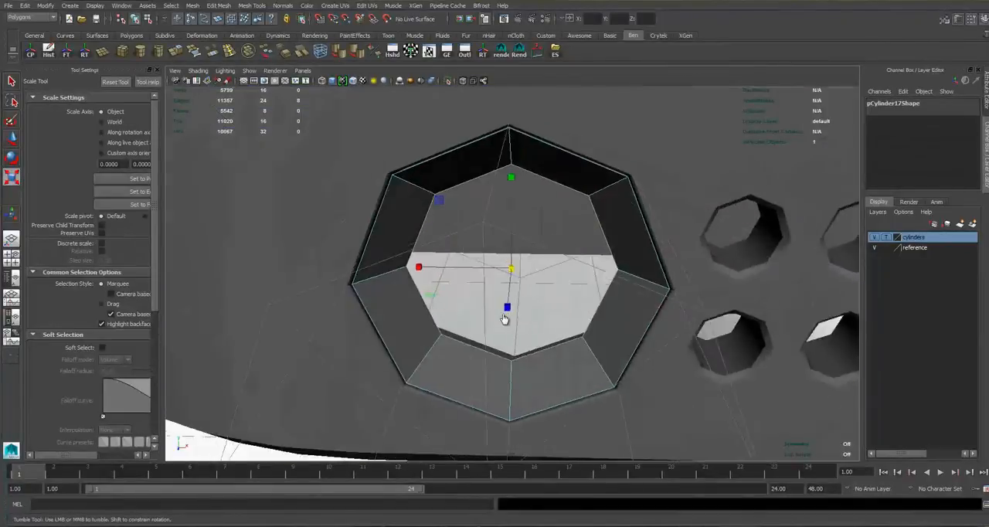
left_click_drag(503, 315, 528, 261, "alt")
key("ctrl+e")
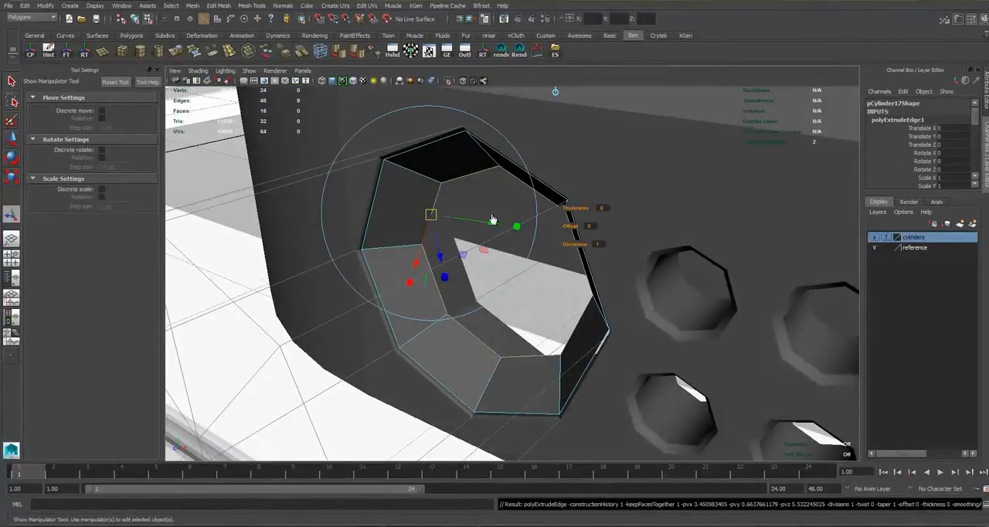
left_click(555, 92)
middle_click_drag(561, 171, 629, 166)
right_click_drag(400, 220, 400, 199)
Extrude the jack ring's front border edge loop and scale the new edges outward to 1.167.
double_click(439, 218)
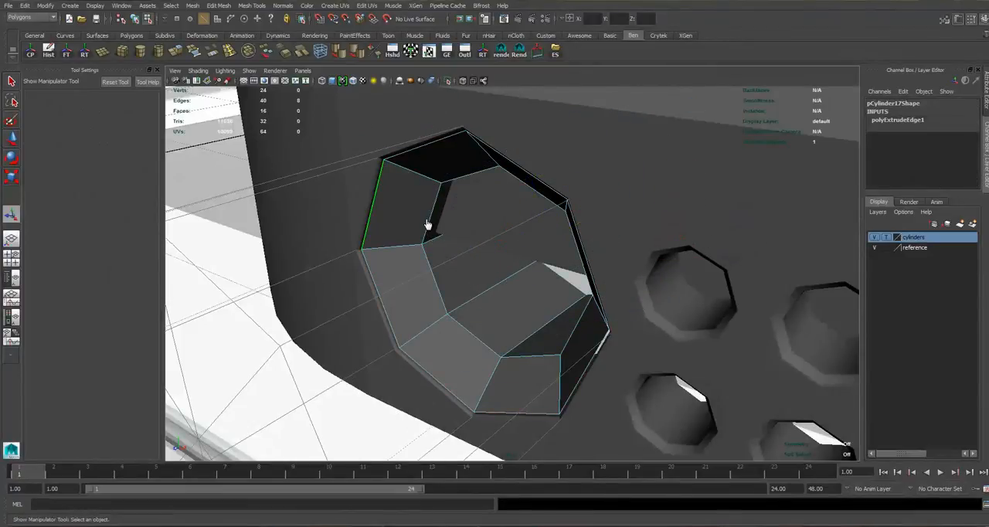
left_click_drag(450, 224, 193, 55, "alt")
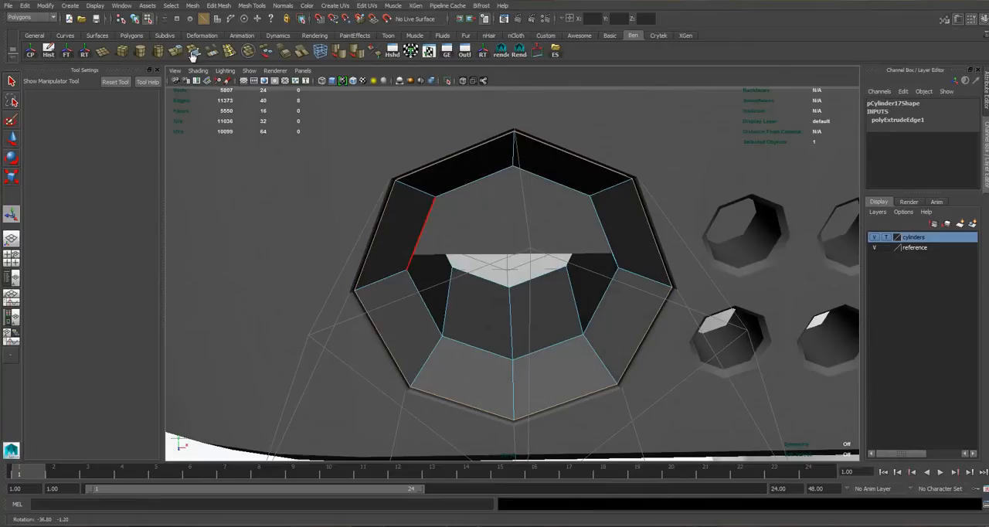
left_click(292, 54)
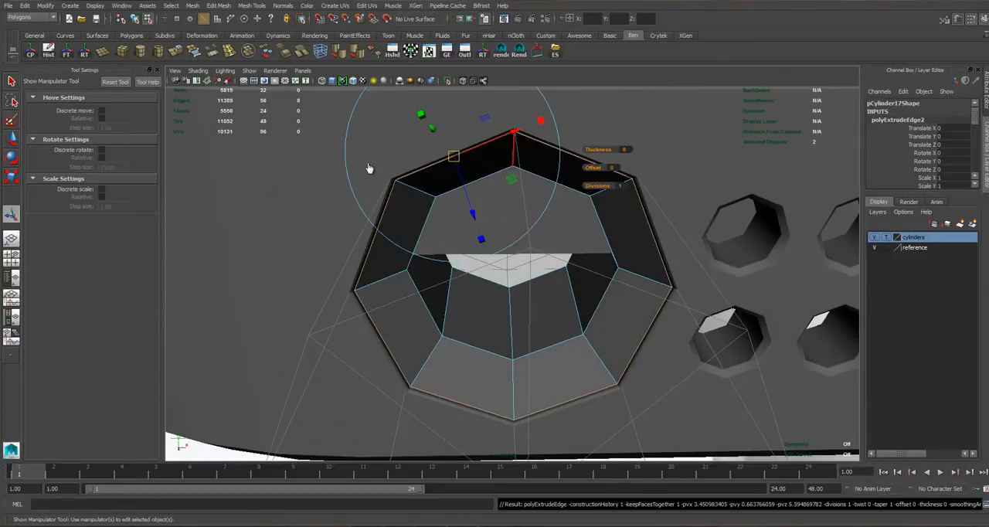
left_click_drag(369, 168, 391, 204, "alt")
middle_click_drag(757, 117, 767, 84, "alt")
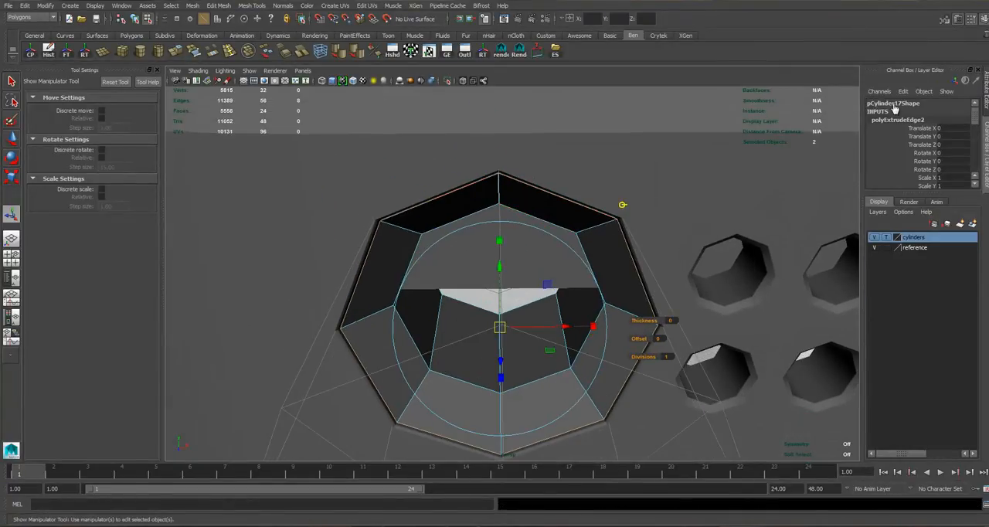
middle_click_drag(941, 109, 956, 77, "alt")
left_click(513, 207)
left_click_drag(513, 295, 535, 296)
left_click_drag(926, 201, 374, 186)
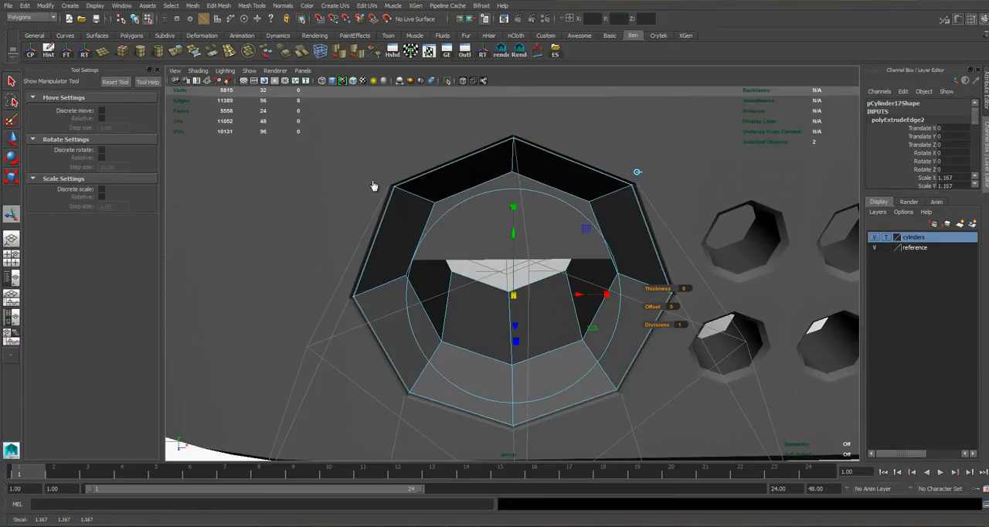
Scale the jack ring's front edge loop at the opening inward to about 0.952.
left_click(454, 162)
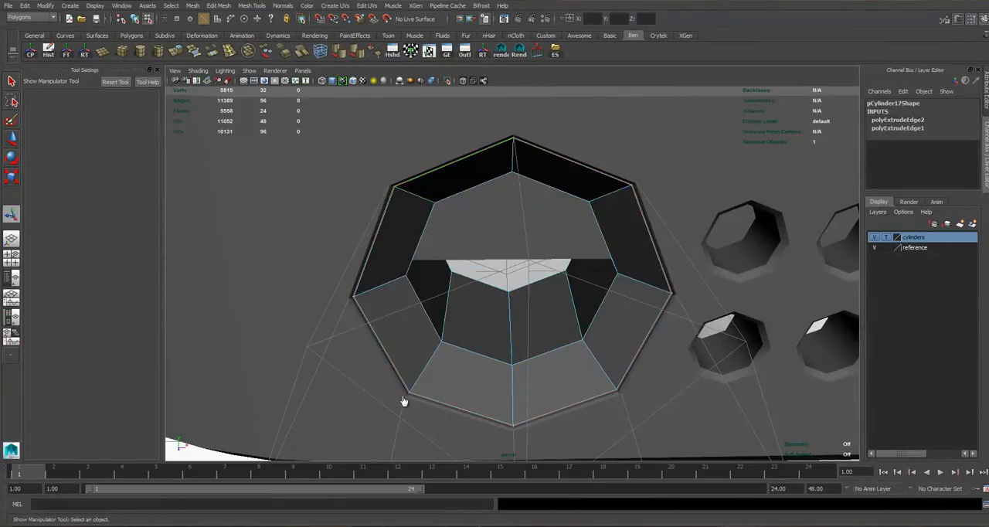
key("r")
middle_click_drag(562, 279, 481, 290)
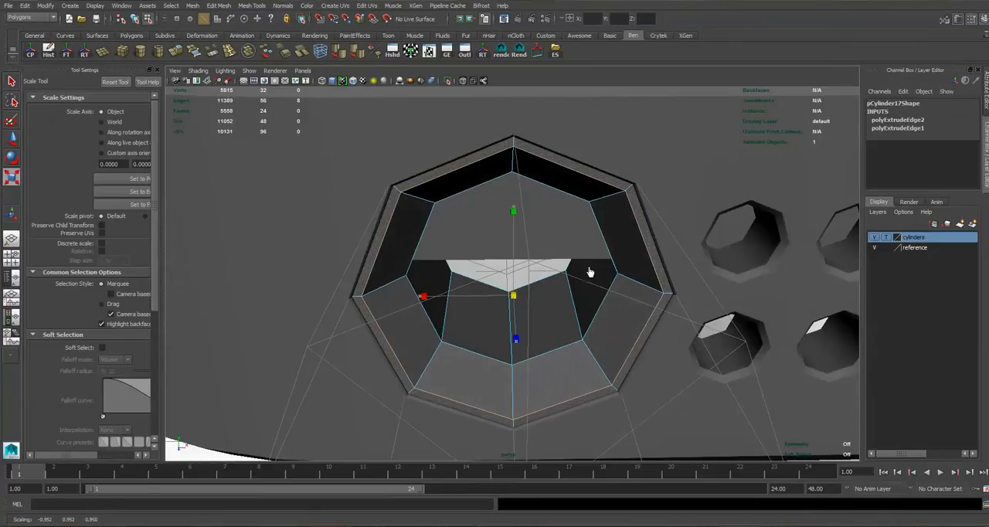
Bevel the jack ring's front and inner edge loops with 2 segments and a fraction of 0.056.
left_click_drag(435, 289, 483, 290, "alt")
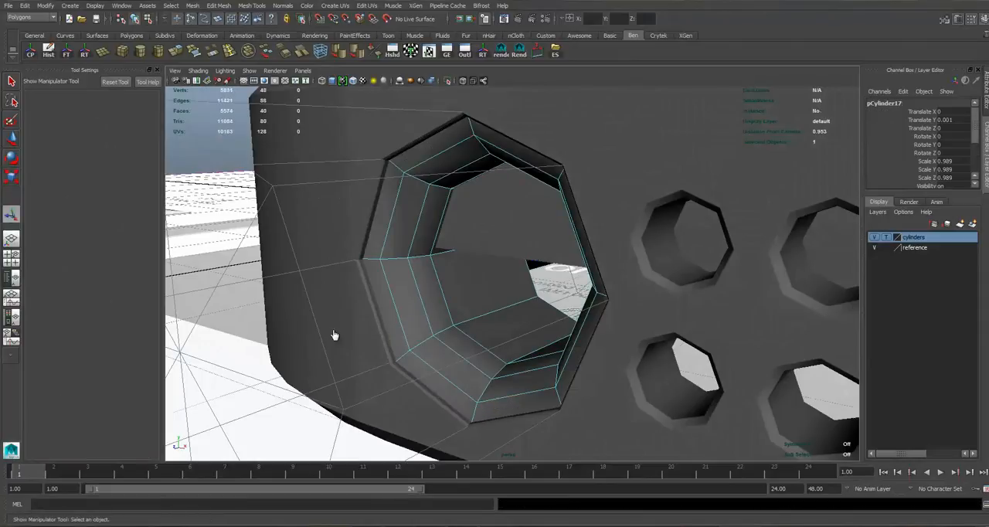
key("ctrl+a")
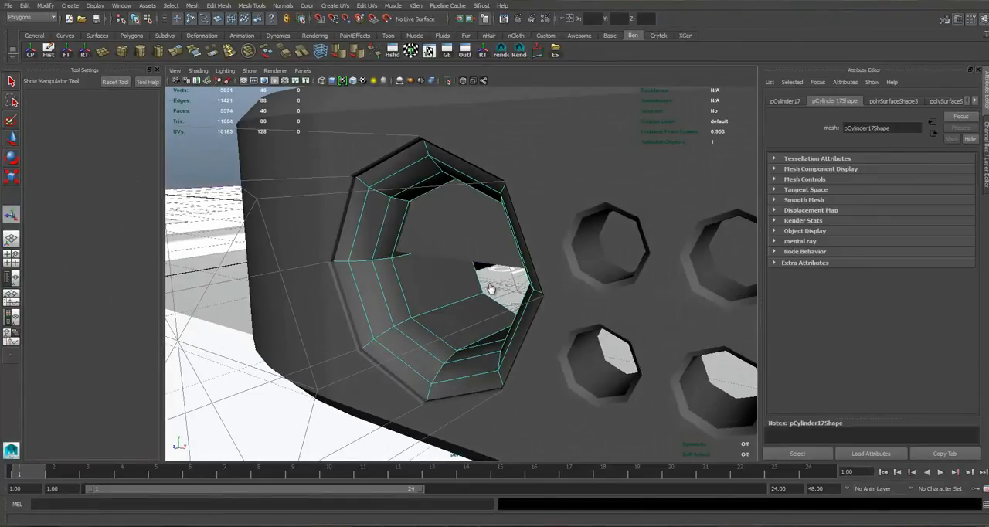
middle_click_drag(548, 246, 659, 160)
middle_click_drag(536, 269, 451, 305)
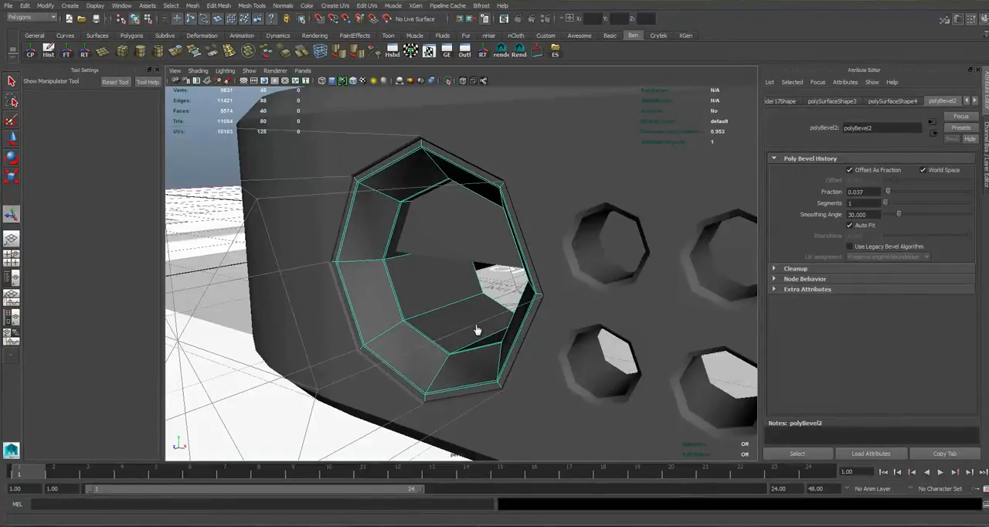
middle_click_drag(572, 319, 561, 287)
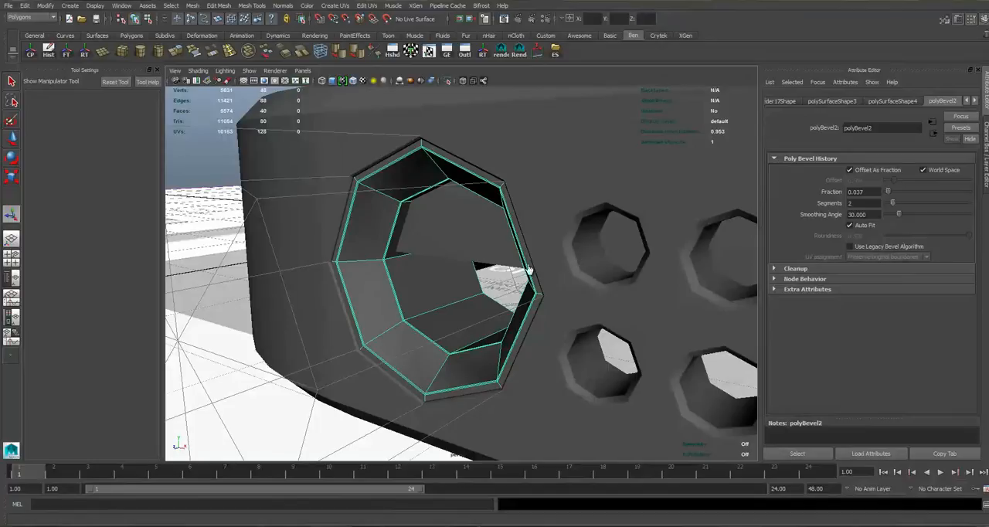
left_click_drag(276, 162, 339, 140, "alt")
right_click_drag(387, 298, 464, 313)
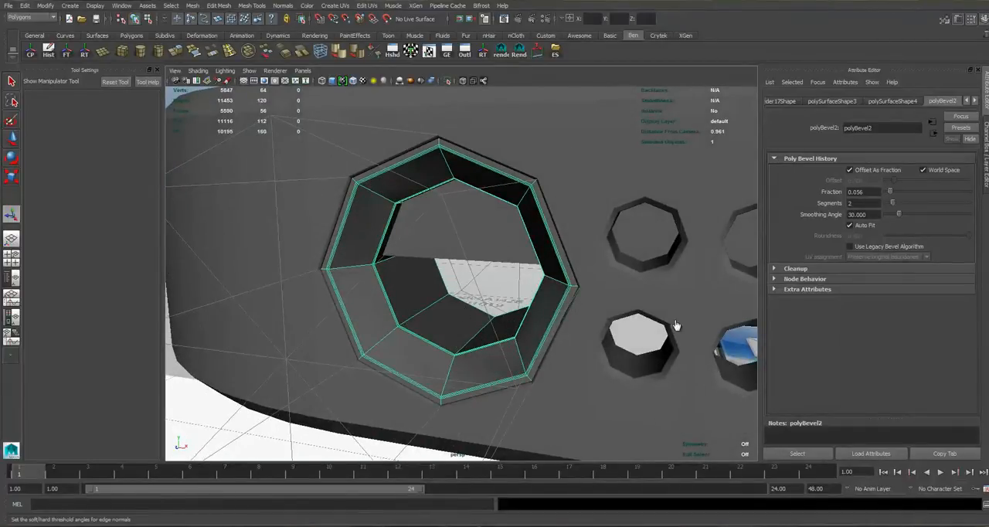
Soften the edge normals of the beveled jack ring.
right_click_drag(677, 326, 513, 302, "shift")
right_click_drag(455, 318, 481, 290)
left_click(446, 243)
scroll(446, 243, "down", 5)
left_click(437, 159)
left_click_drag(437, 159, 475, 156, "alt")
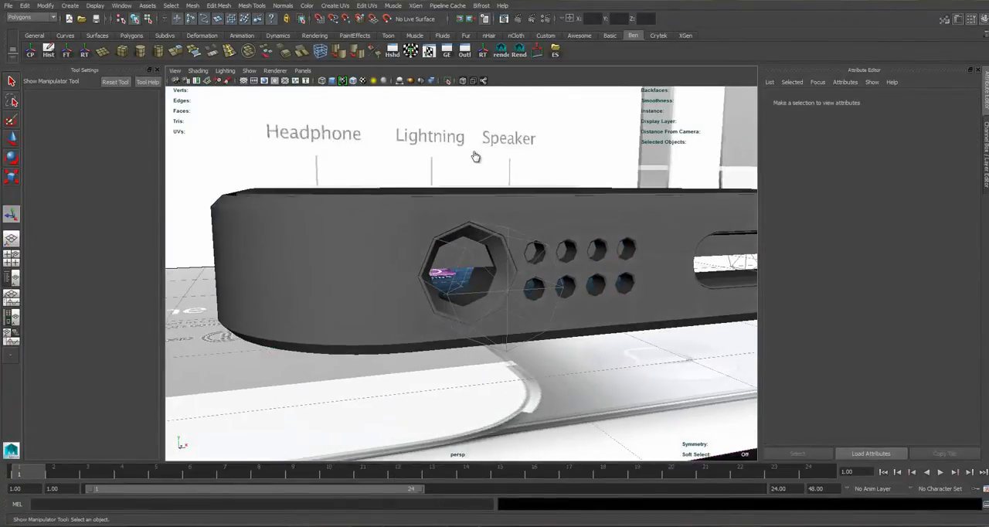
Turn on smooth mesh preview for the jack ring, the phone body and the front panel.
left_click(495, 253)
key("f")
scroll(513, 289, "down", 2)
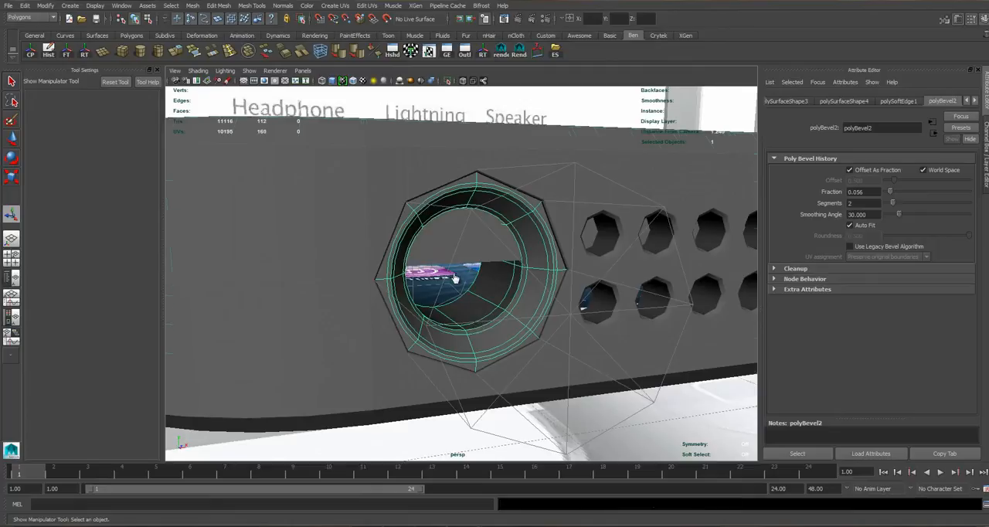
left_click(464, 183)
scroll(471, 170, "down", 3)
left_click(473, 170)
scroll(458, 261, "up", 3)
left_click_drag(457, 261, 362, 299, "alt")
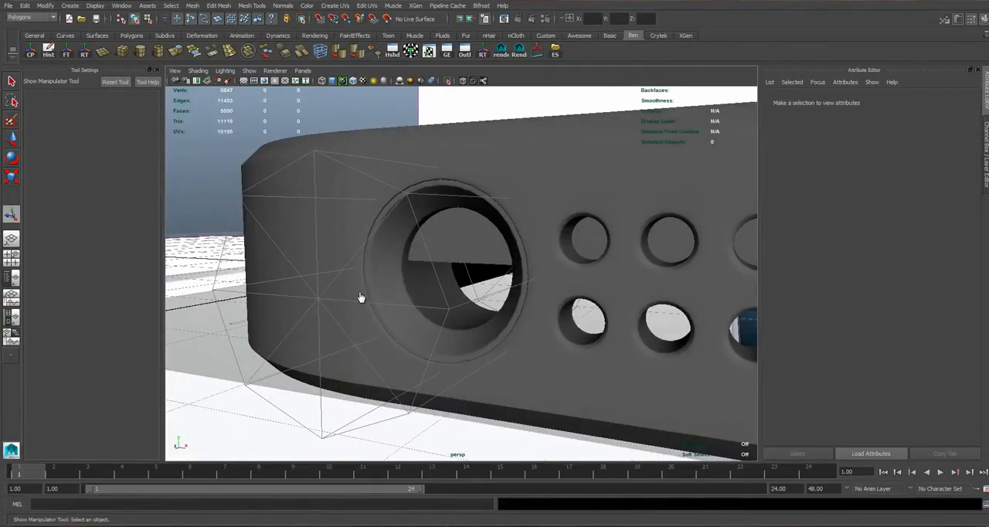
left_click(361, 298)
scroll(341, 265, "down", 3)
left_click_drag(340, 265, 378, 274, "alt")
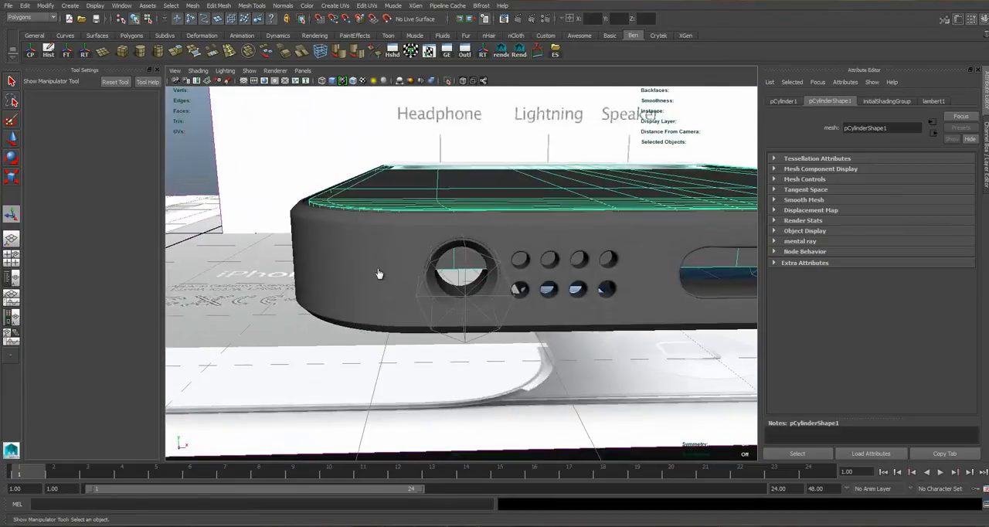
Examine the smoothed headphone jack, speaker holes and Lightning port along the phone's bottom edge.
scroll(376, 276, "up", 3)
left_click_drag(460, 245, 407, 309, "alt")
scroll(484, 270, "up", 3)
right_click_drag(503, 295, 503, 272)
double_click(457, 281)
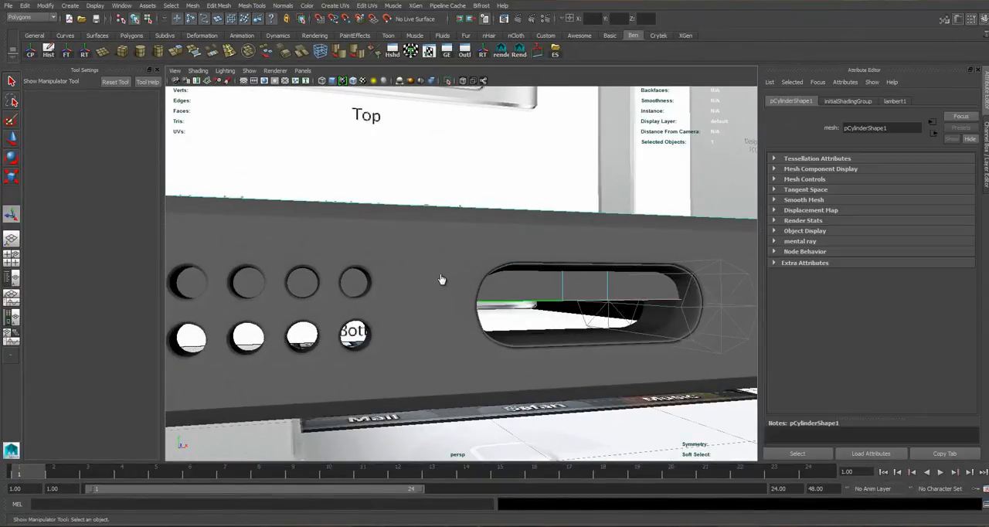
scroll(433, 284, "down", 4)
key("w")
left_click_drag(385, 273, 361, 278)
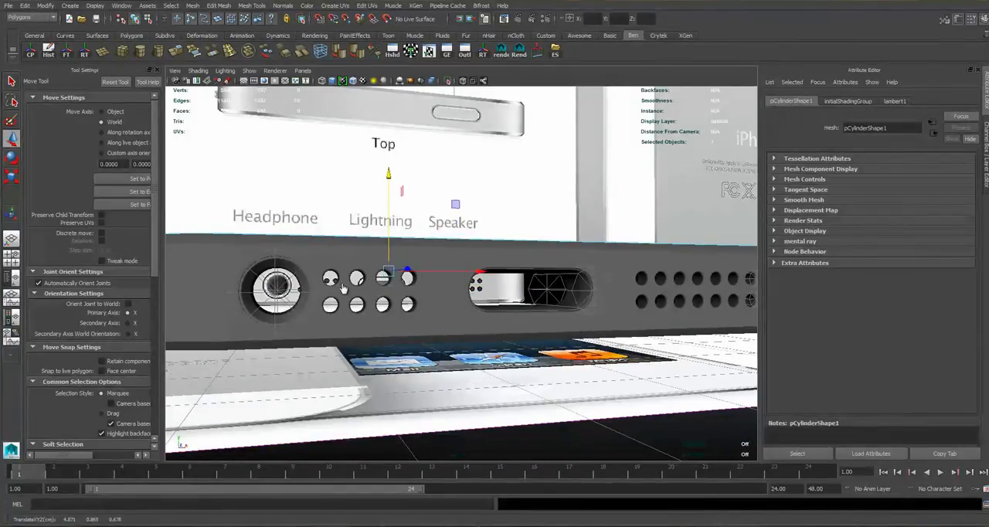
left_click_drag(344, 288, 387, 280, "alt")
right_click_drag(418, 252, 446, 228)
scroll(459, 276, "down", 2)
left_click_drag(459, 276, 474, 274, "alt")
scroll(473, 274, "up", 3)
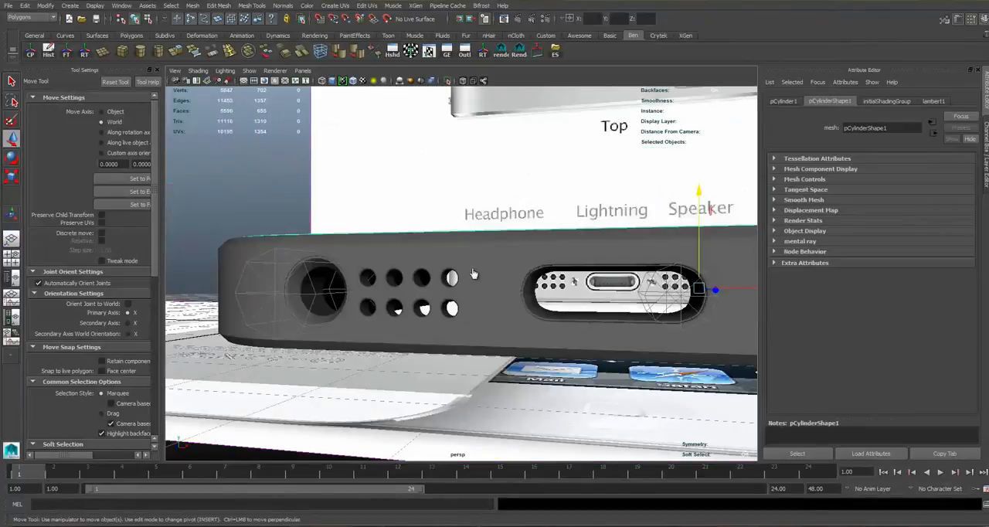
Hide the reference and cylinders layers and duplicate the phone's front panel.
left_click(983, 21)
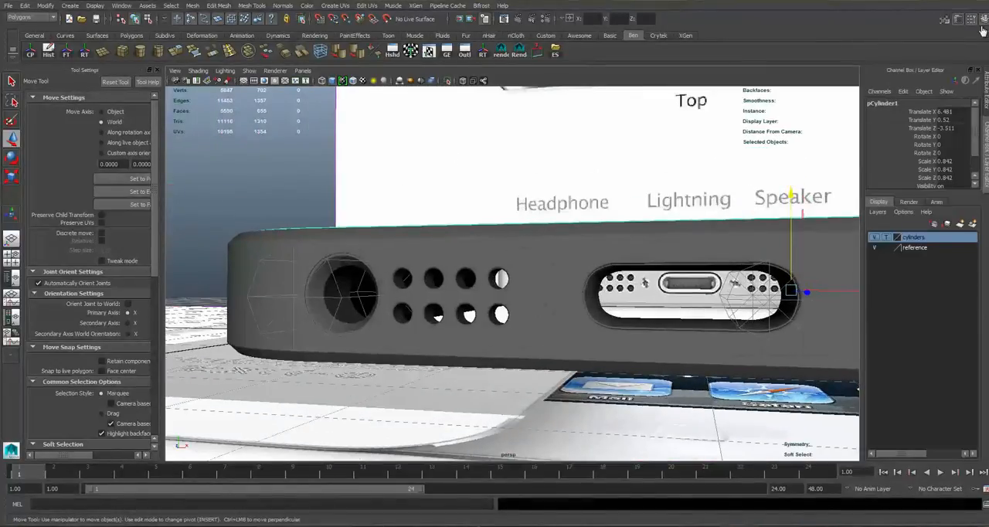
left_click(875, 248)
scroll(907, 291, "down", 5)
left_click(502, 209)
left_click_drag(503, 209, 518, 279, "alt")
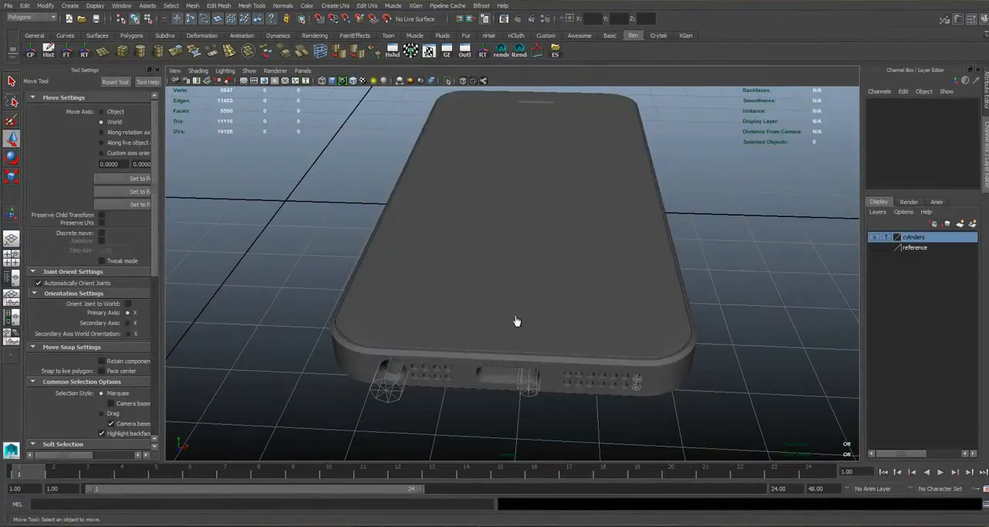
scroll(592, 300, "down", 3)
left_click(568, 298)
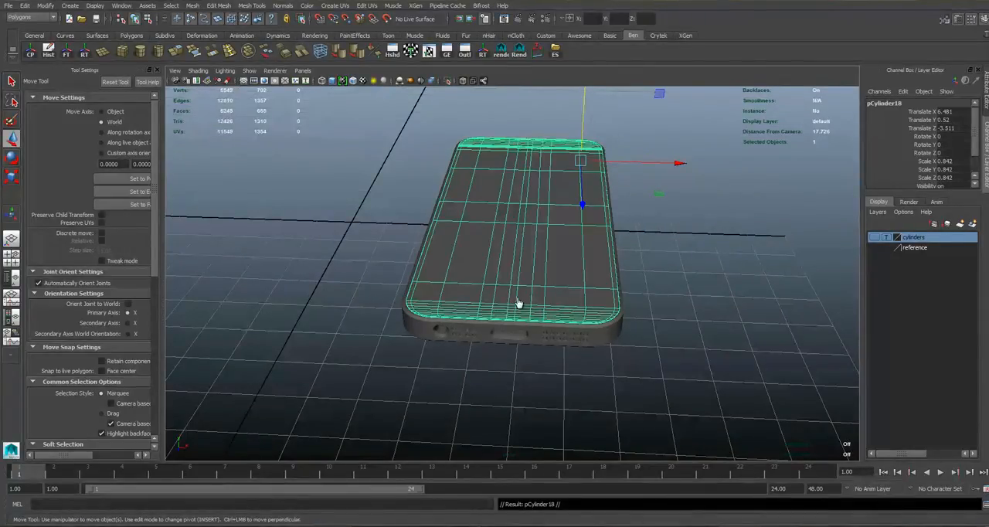
Lower the duplicated panel beneath the body to Translate Y -2.151 and flip it to Rotate Z -180.
middle_click_drag(501, 307, 496, 340)
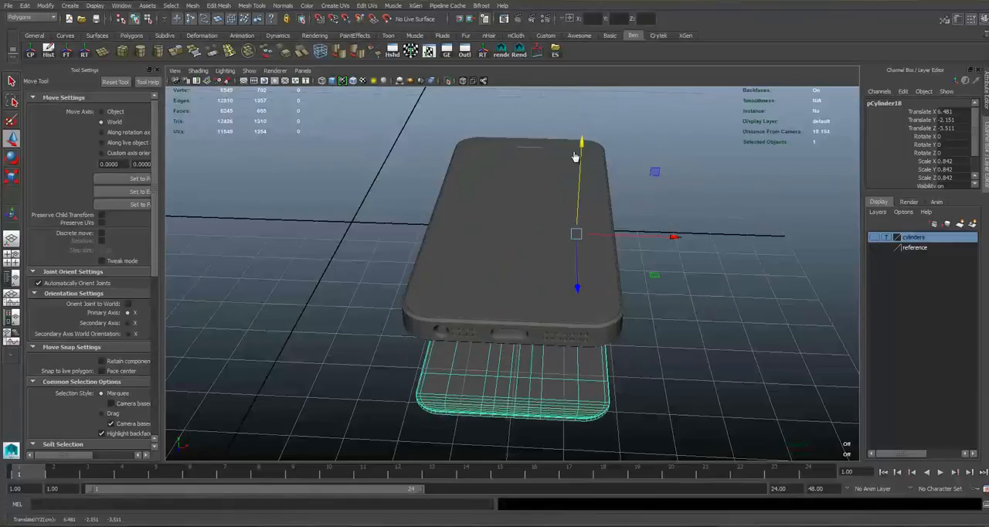
middle_click_drag(576, 159, 574, 168, "alt")
key("e")
left_click_drag(574, 168, 555, 100, "alt")
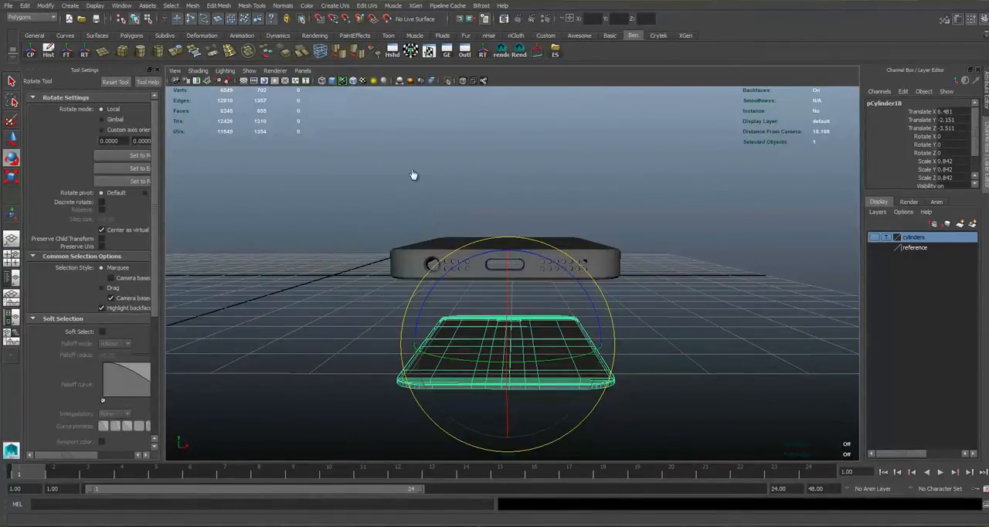
key("ctrl+shift+t")
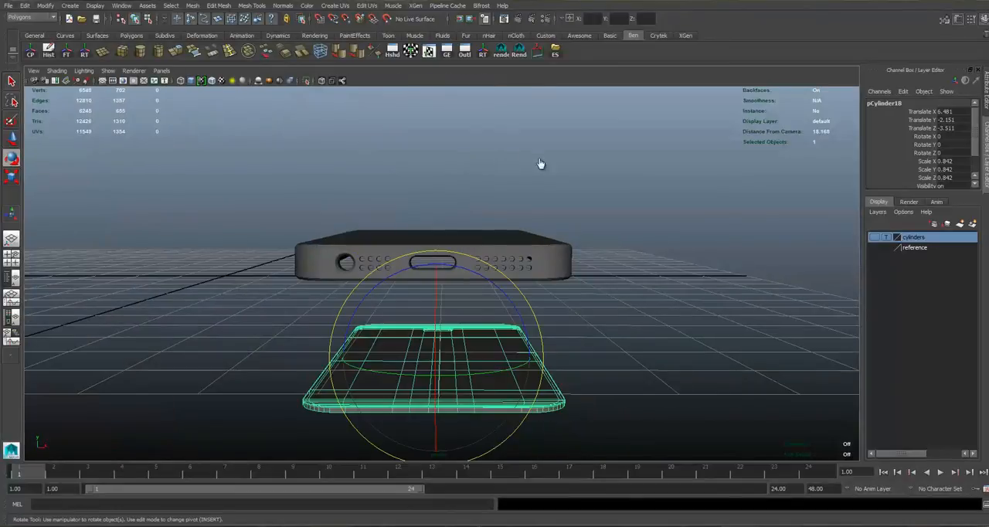
middle_click_drag(610, 221, 530, 295)
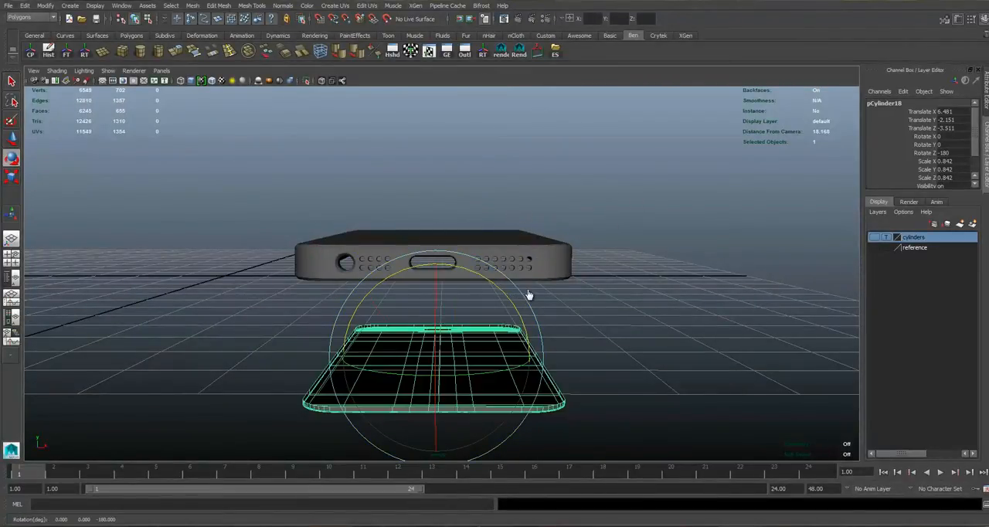
Raise the flipped panel to Translate Y 0.018 so it sits in the back of the body.
key("w")
left_click_drag(518, 291, 472, 240, "alt")
middle_click_drag(429, 180, 428, 179)
left_click_drag(512, 293, 501, 300, "alt")
middle_click_drag(454, 205, 381, 151)
left_click_drag(417, 177, 437, 163, "alt")
middle_click_drag(437, 163, 975, 104, "alt")
right_click_drag(975, 104, 980, 106, "alt")
middle_click_drag(980, 106, 984, 114, "alt")
scroll(824, 90, "up", 4)
left_click_drag(843, 118, 910, 110, "alt")
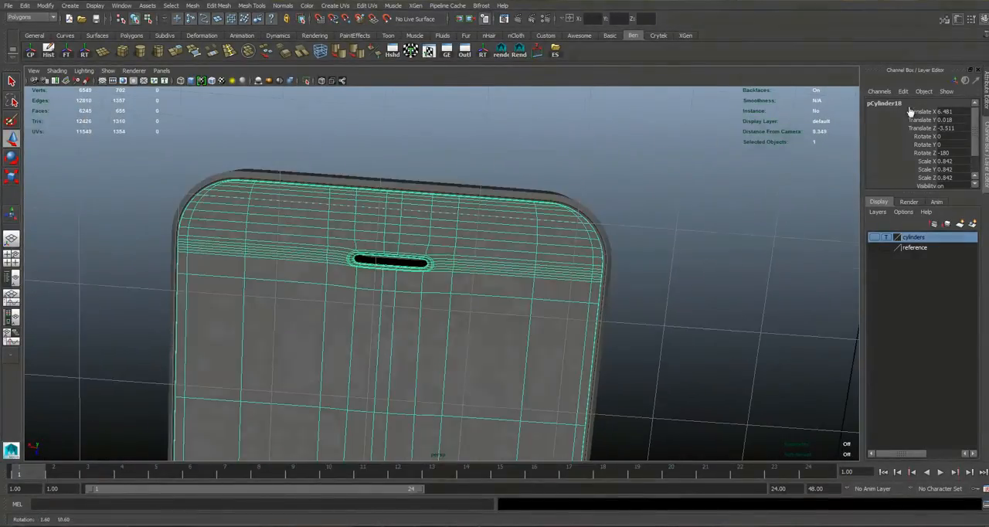
Turn off smooth mesh preview on the flipped back panel.
scroll(978, 103, "up", 4)
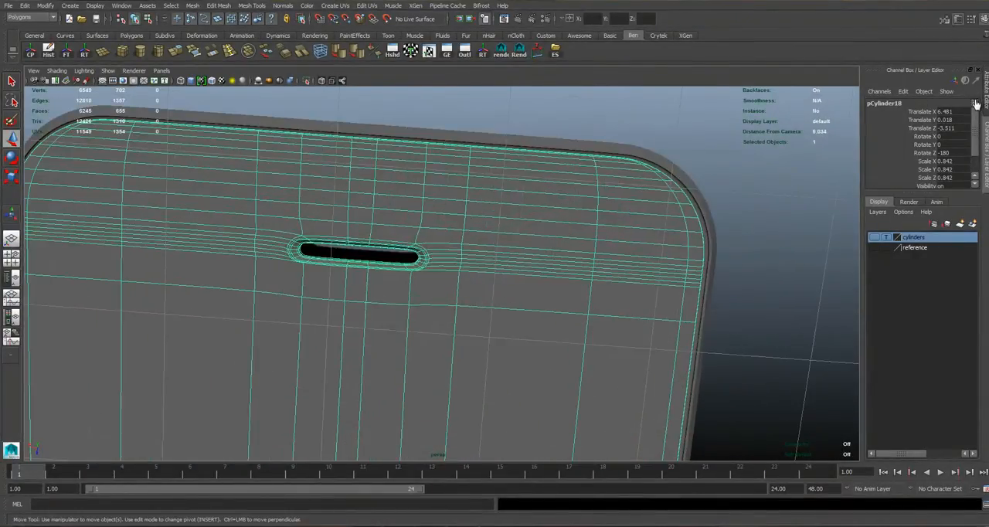
scroll(975, 104, "up", 2)
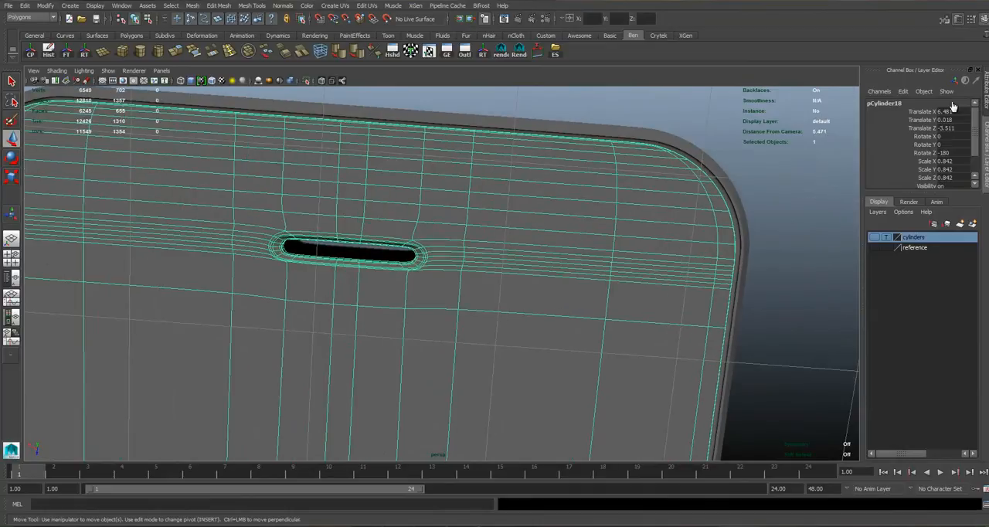
key("1")
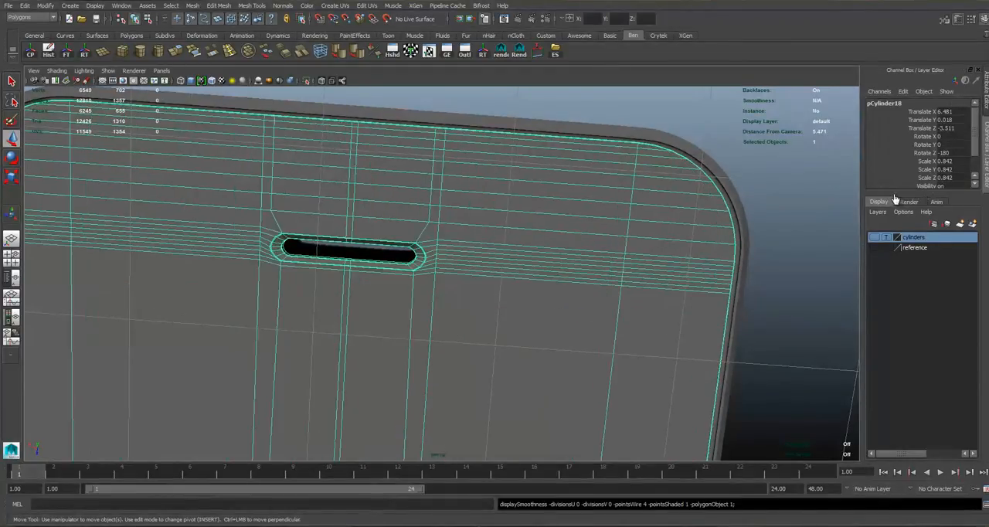
right_click_drag(320, 210, 320, 234)
scroll(324, 230, "down", 4)
left_click_drag(323, 231, 309, 251, "alt")
left_click_drag(890, 203, 889, 216, "alt")
key("f")
left_click_drag(351, 305, 383, 297, "alt")
right_click_drag(472, 194, 491, 167)
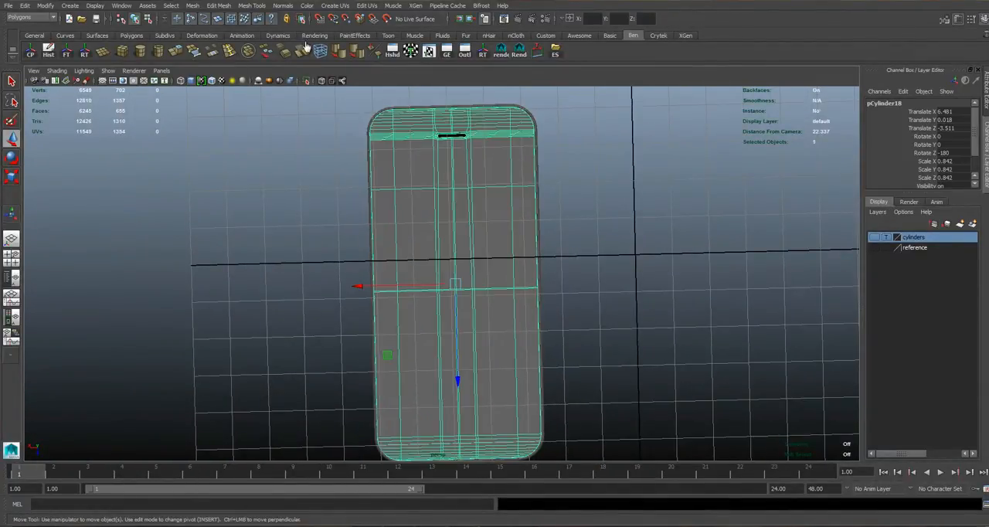
Isolate the back panel in the top view.
key("space")
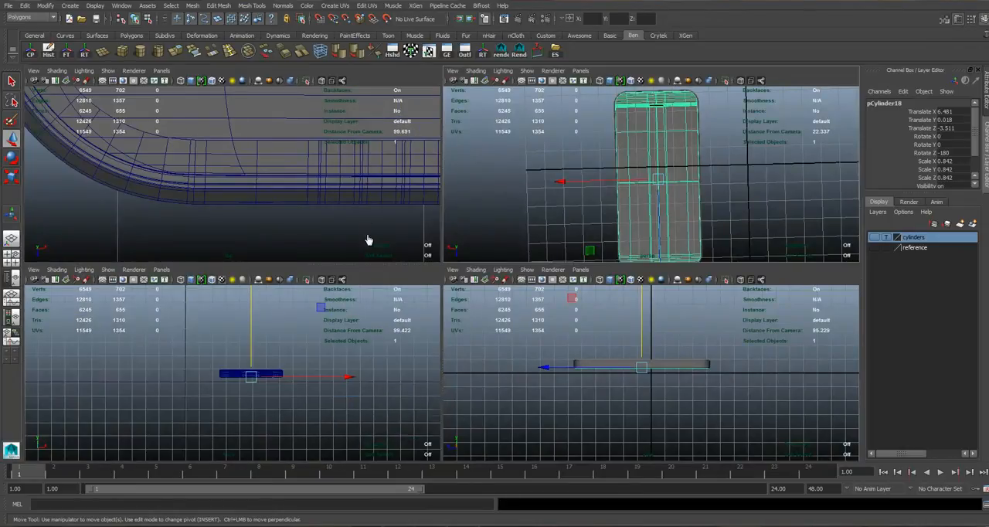
key("space")
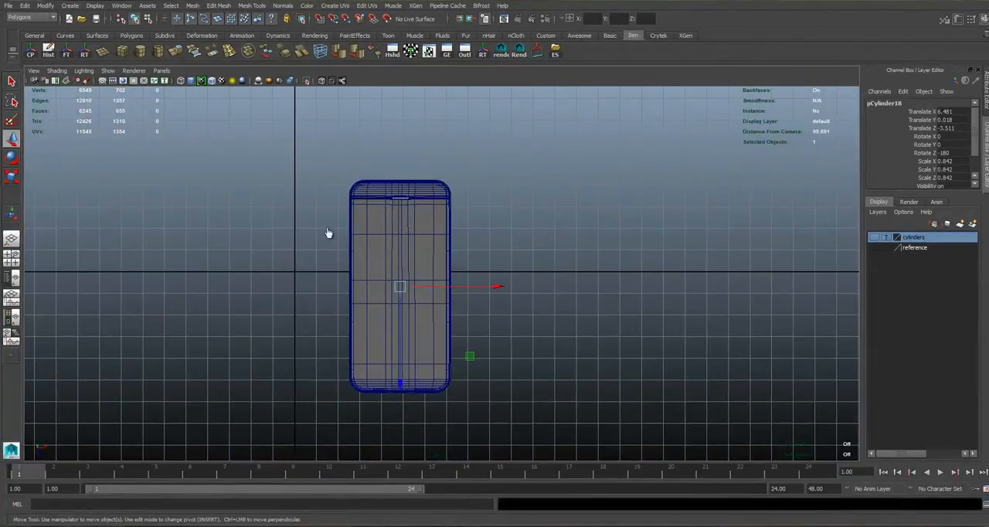
key("ctrl+1")
scroll(438, 221, "up", 4)
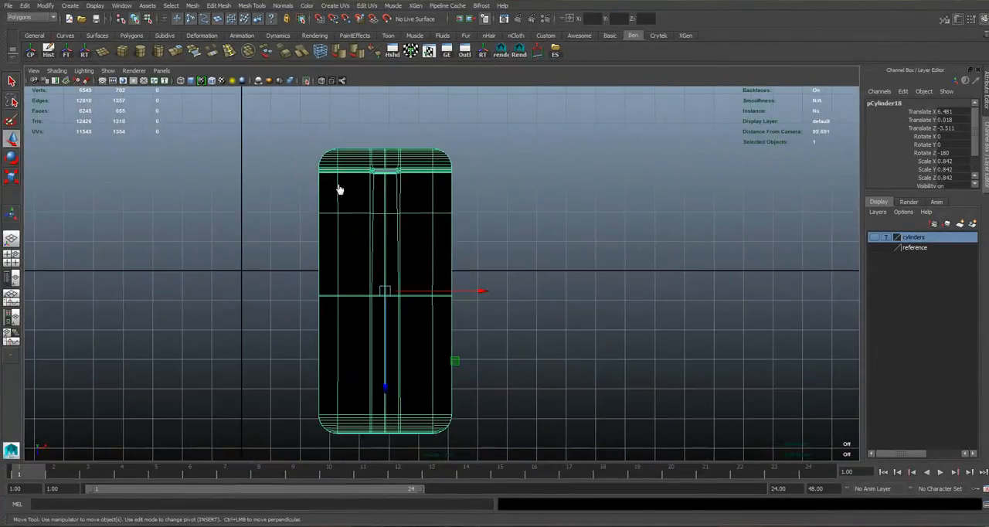
scroll(513, 334, "up", 1)
Delete the back panel's full-length central strip of faces, including the copied earpiece slot.
middle_click_drag(513, 333, 538, 310, "alt")
right_click_drag(427, 160, 441, 177)
scroll(516, 346, "down", 1)
middle_click_drag(433, 281, 464, 249, "alt")
middle_click_drag(603, 246, 598, 275, "alt")
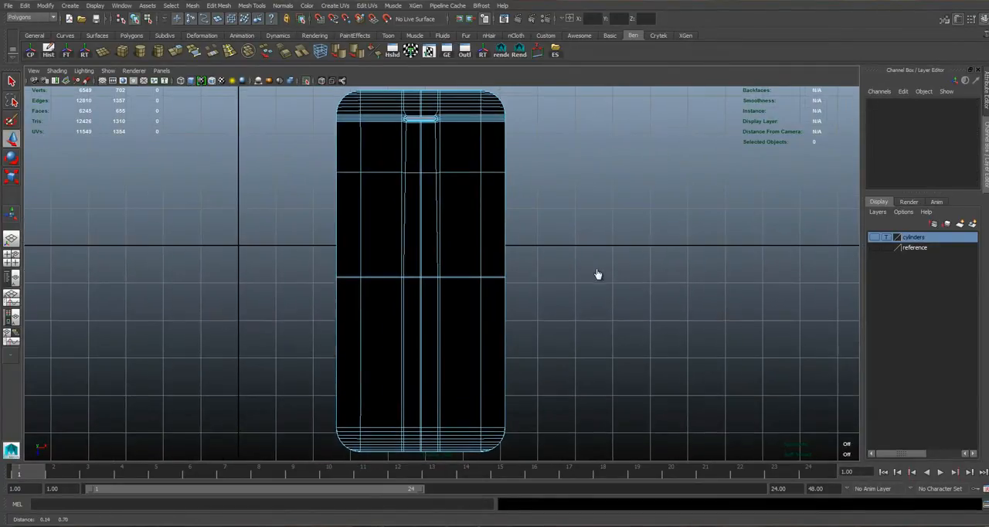
left_click_drag(400, 458, 452, 87)
left_click_drag(375, 88, 374, 460, "ctrl")
left_click_drag(454, 459, 462, 89, "ctrl")
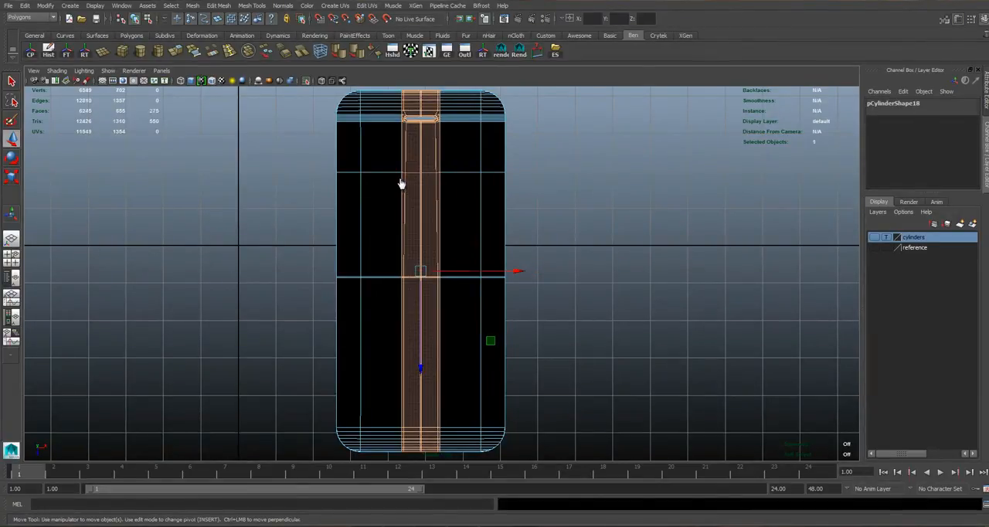
key("Delete")
Bridge the facing border edges of the two back panel halves to close the central gap.
right_click_drag(487, 186, 481, 231)
left_click_drag(390, 88, 452, 461)
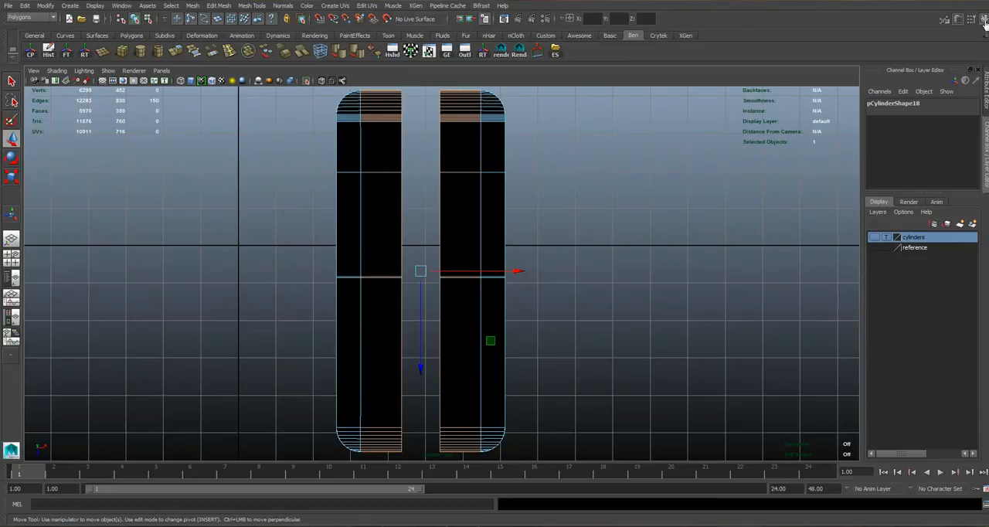
left_click_drag(451, 88, 457, 460, "ctrl")
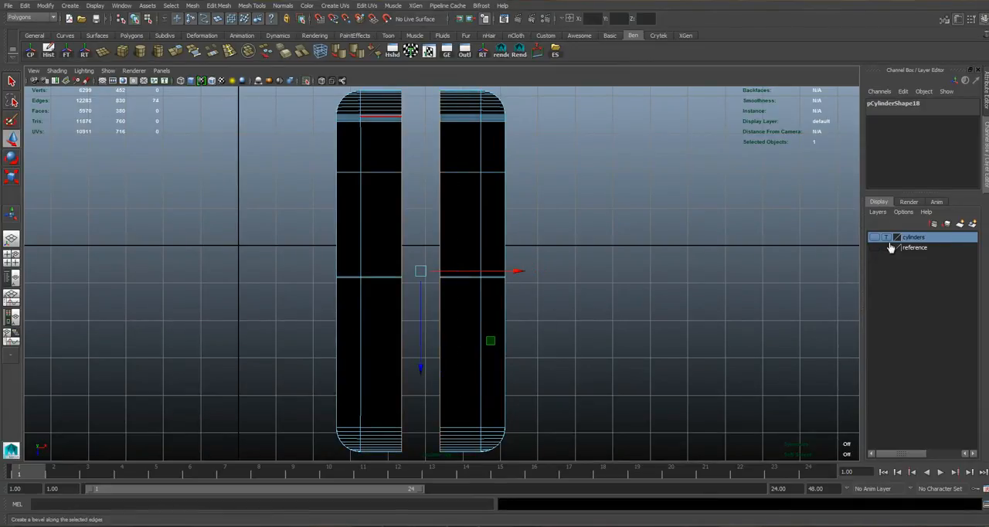
right_click_drag(384, 117, 424, 107)
Examine the whole phone model in the perspective view, including its side, front panel and bottom edge.
key("space")
key("space")
left_click_drag(585, 137, 433, 286, "alt")
left_click(444, 254)
left_click(433, 286)
left_click_drag(433, 286, 355, 235, "alt")
left_click_drag(400, 344, 464, 131, "alt")
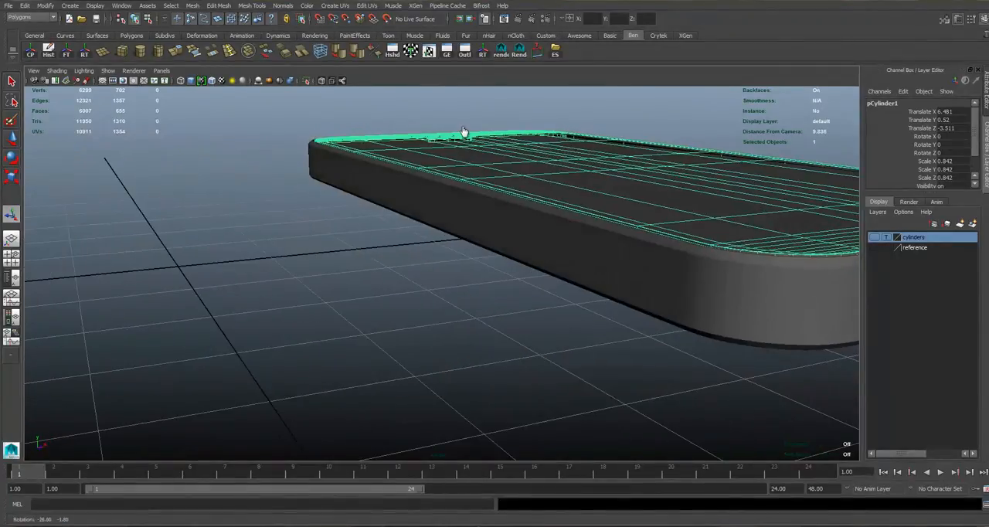
middle_click_drag(472, 214, 449, 183, "alt")
left_click_drag(448, 183, 497, 187, "alt")
middle_click_drag(510, 183, 491, 182, "alt")
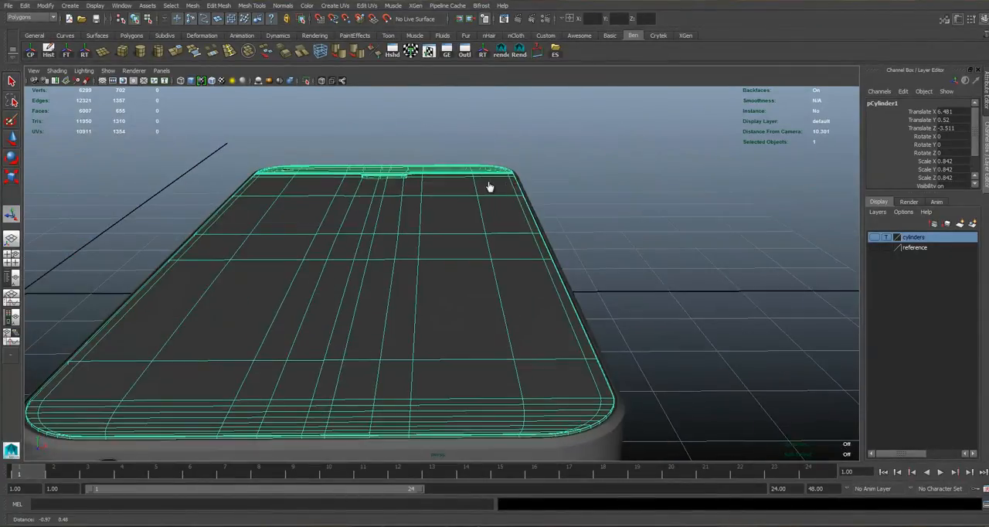
key("ctrl+z")
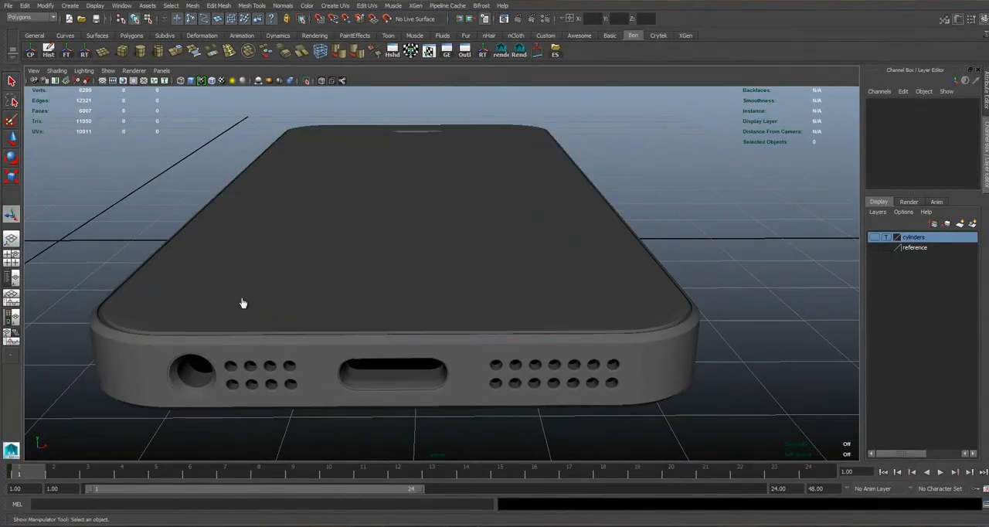